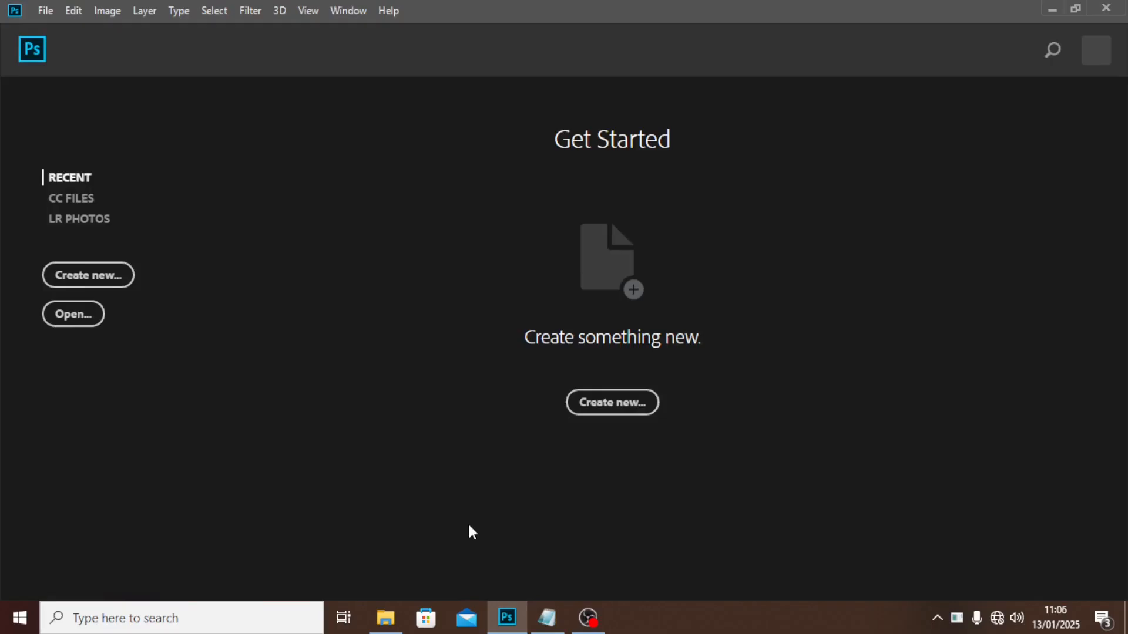
Create a new document from the A4 print preset and name it POSTER.
key(ctrl+n)
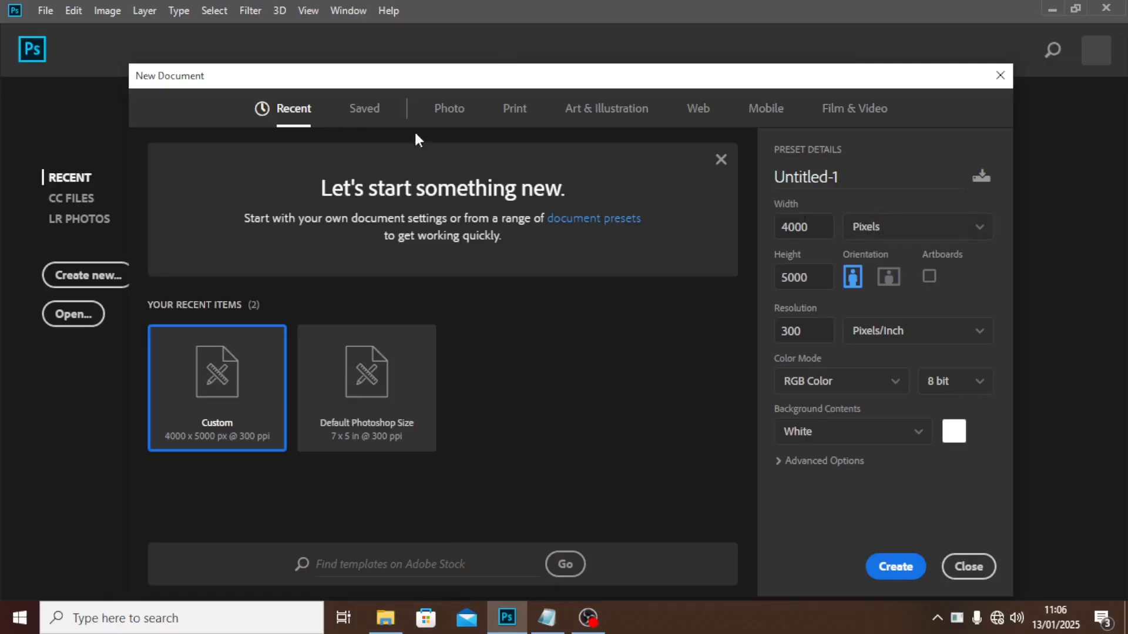
click(513, 114)
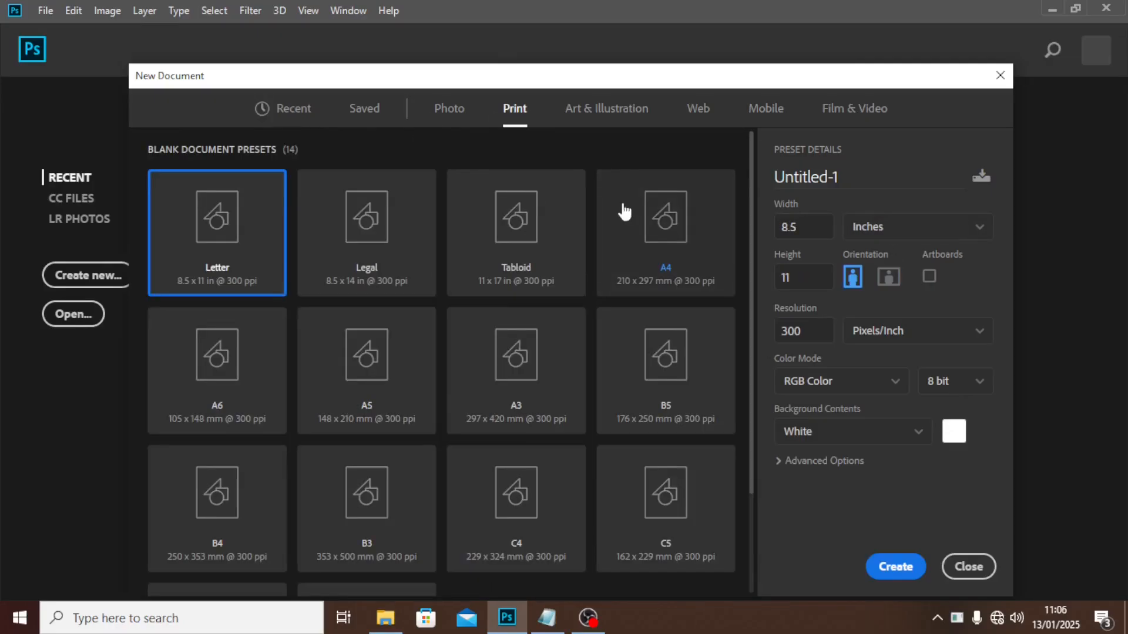
click(652, 225)
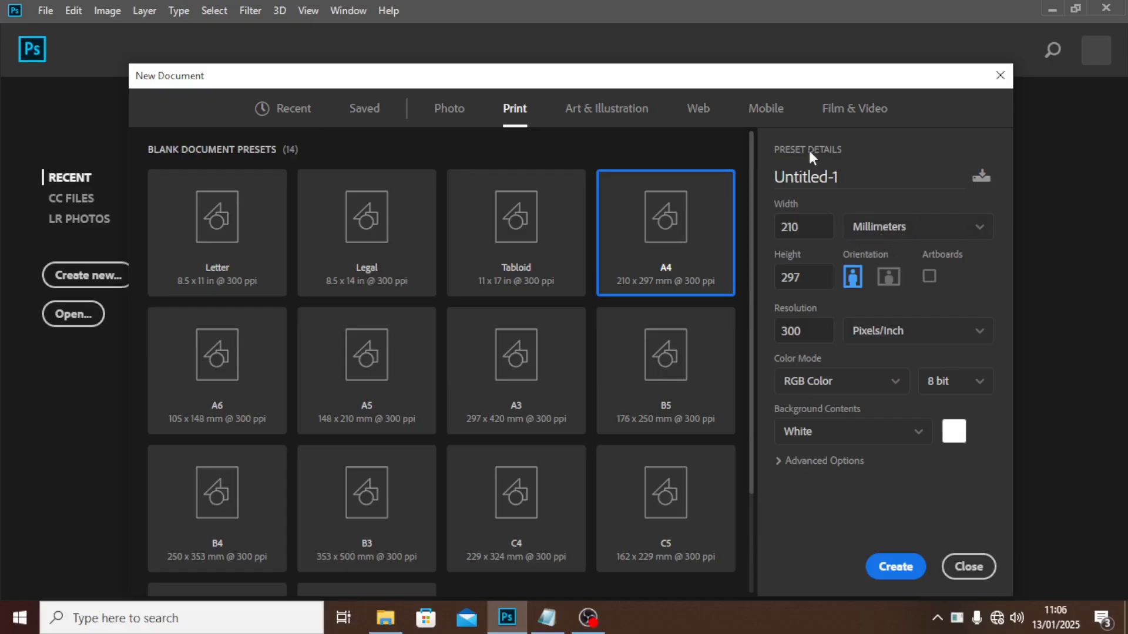
click(859, 183)
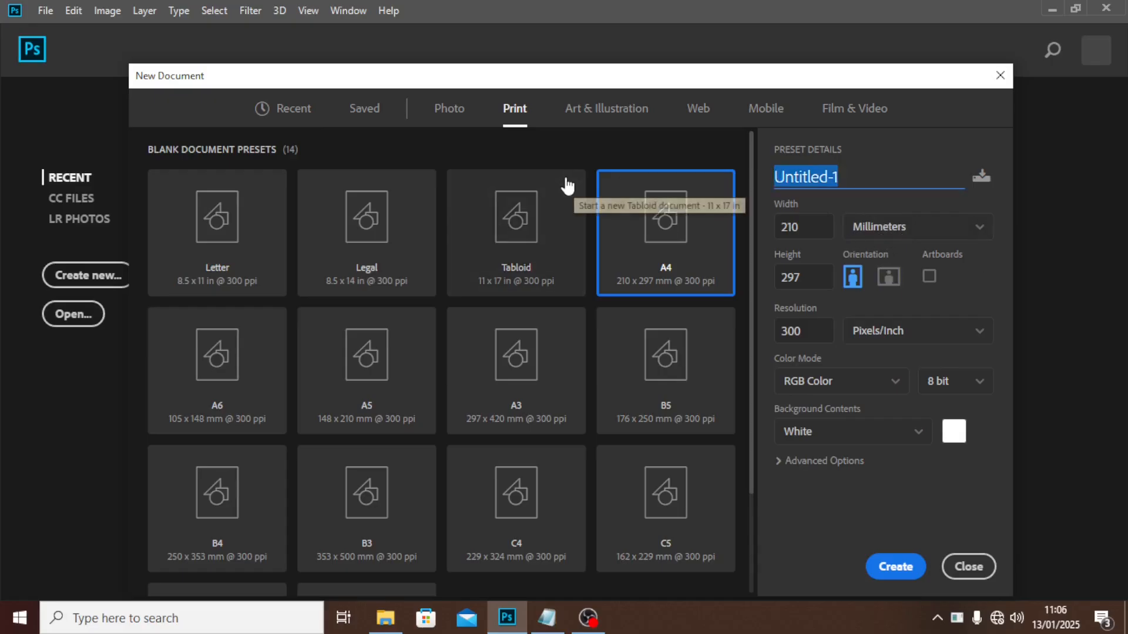
text(TER)
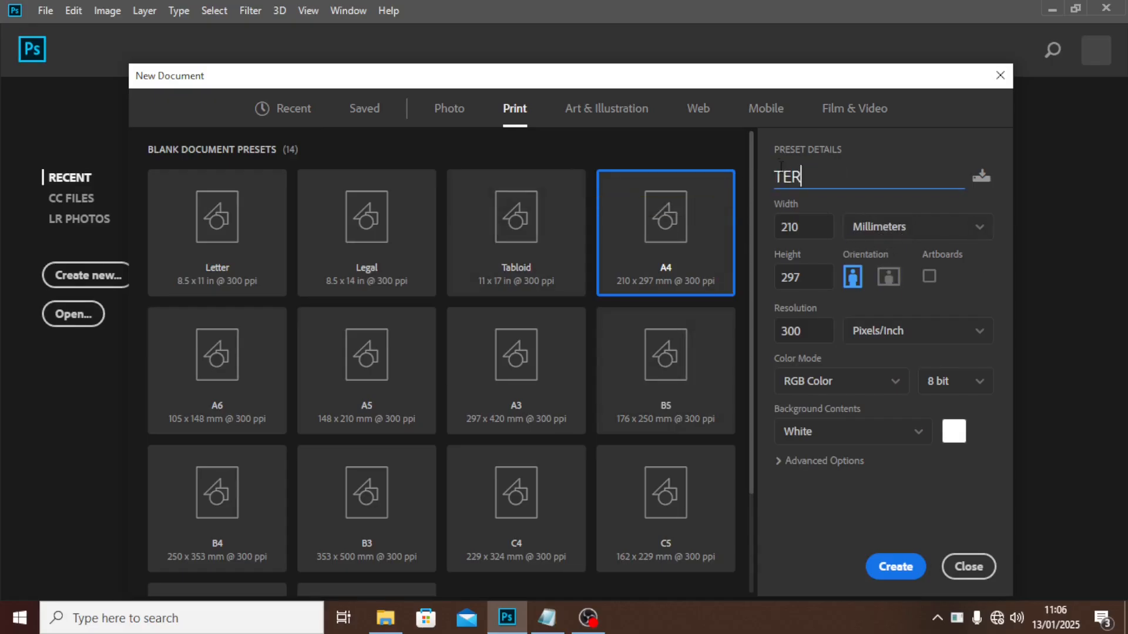
click(788, 178)
text(POSTER)
key(ctrl+a)
text(POSTER)
click(881, 567)
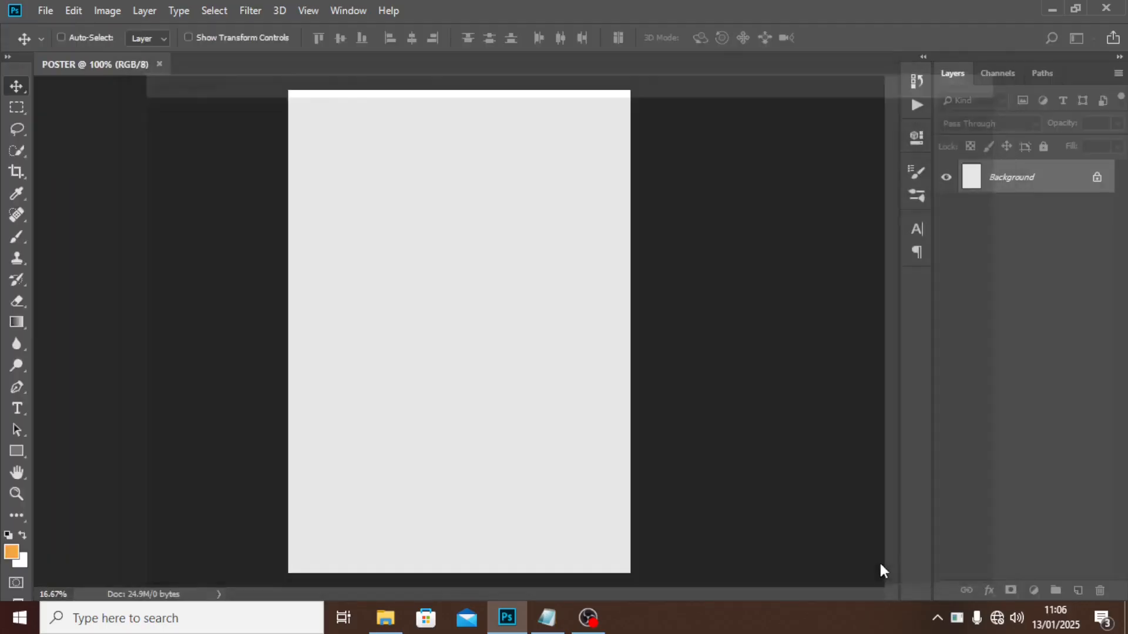
Add a guide layout of 8 columns and 8 rows with 0 gutters, clearing existing guides.
click(309, 11)
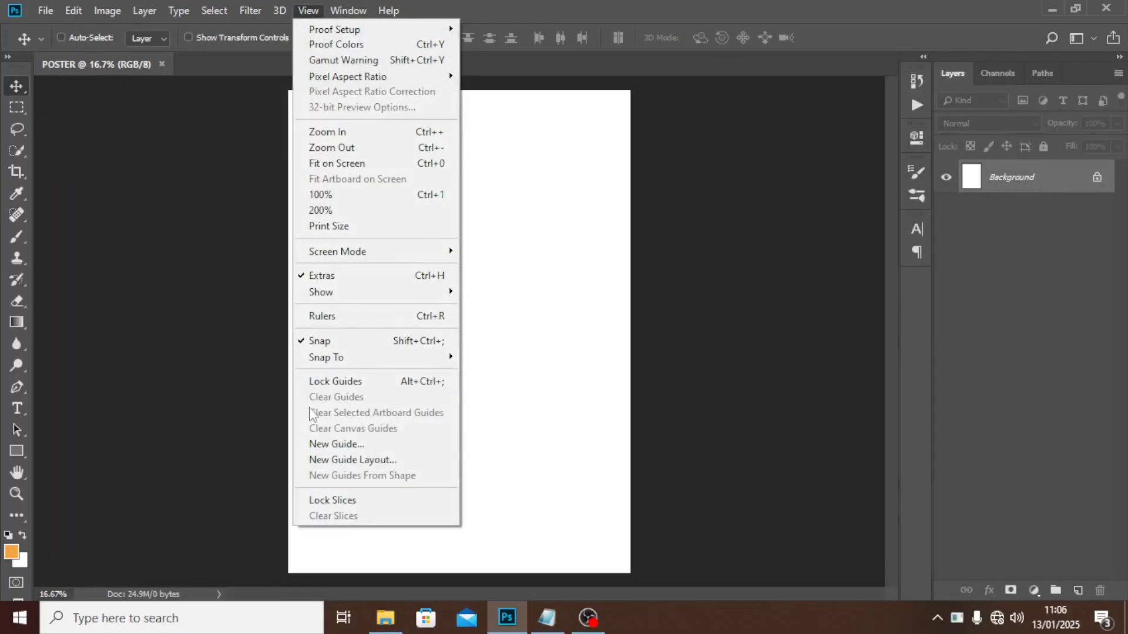
click(365, 460)
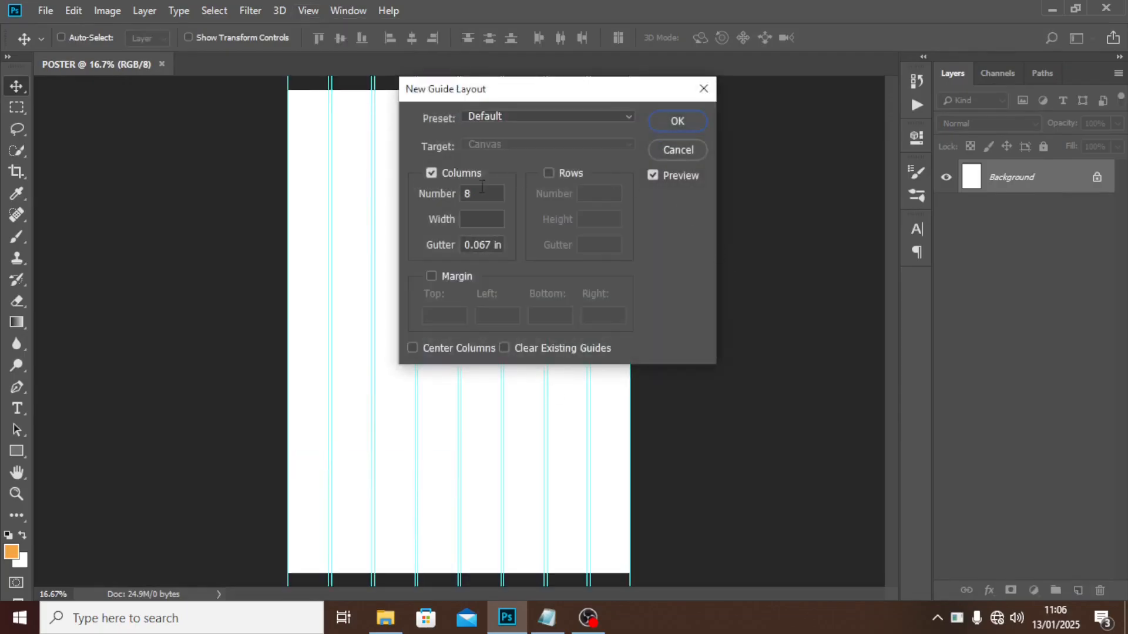
click(549, 173)
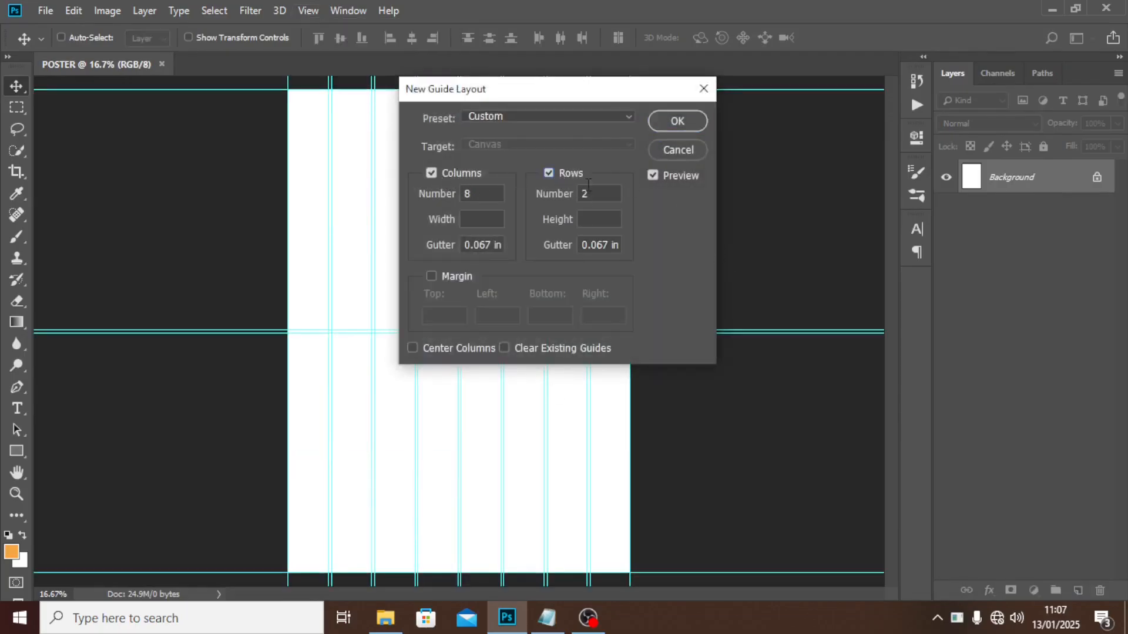
double_click(598, 193)
text(8)
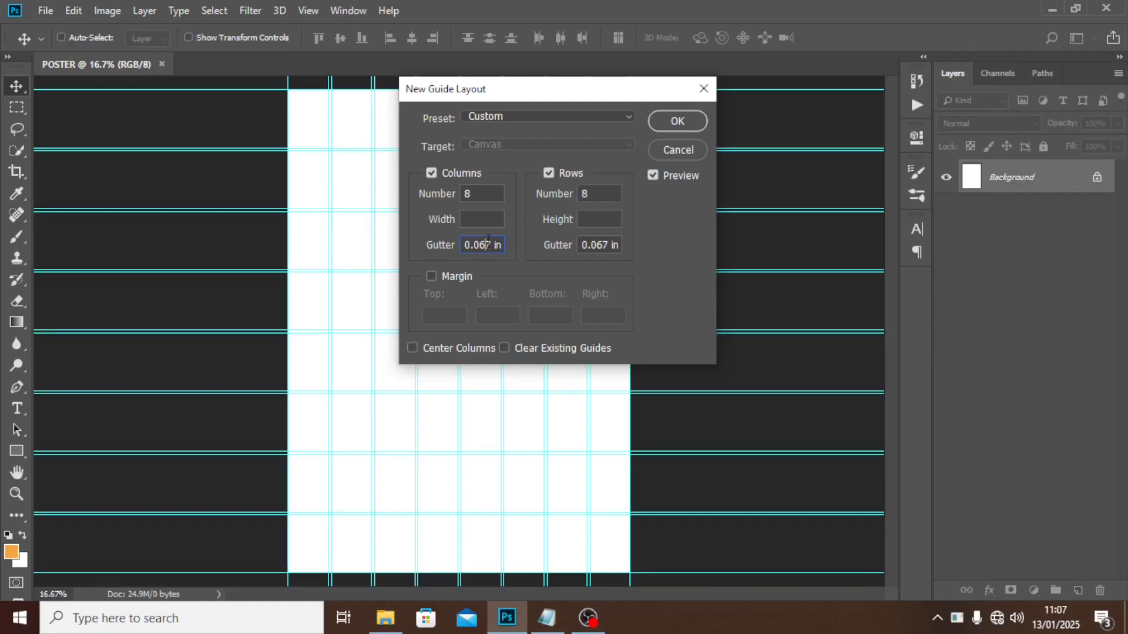
double_click(487, 242)
text(0)
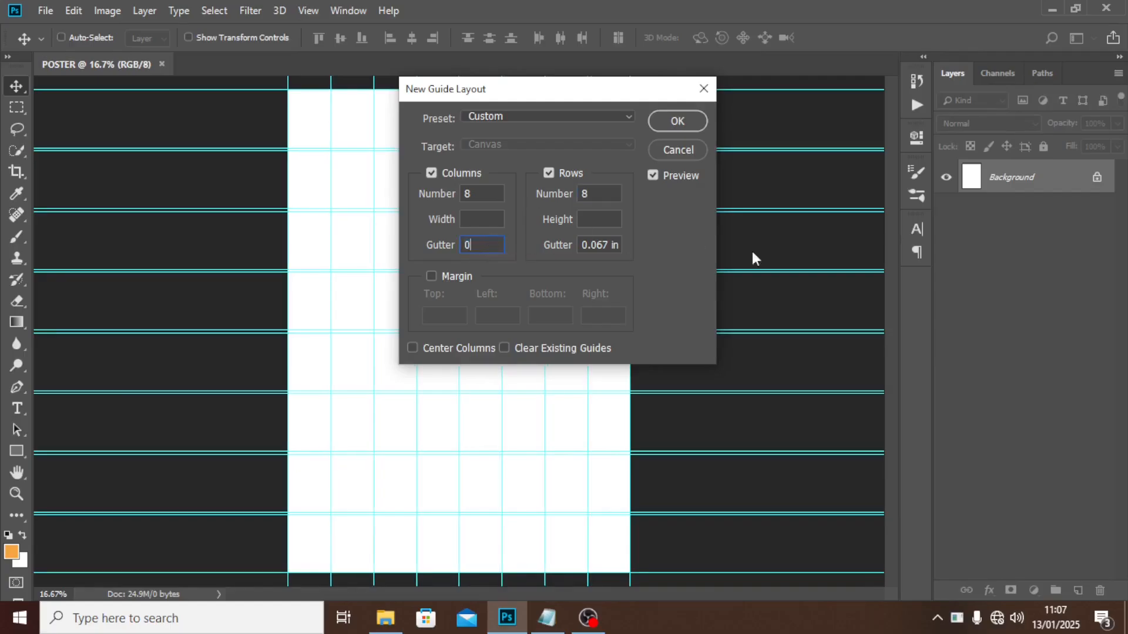
double_click(595, 244)
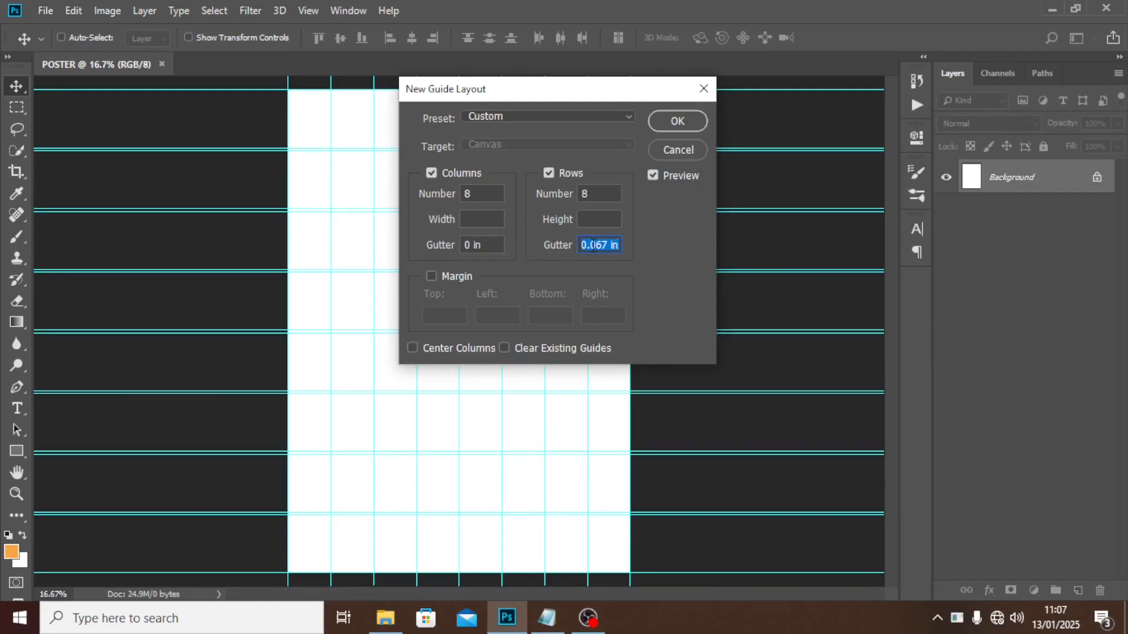
text(0)
click(505, 348)
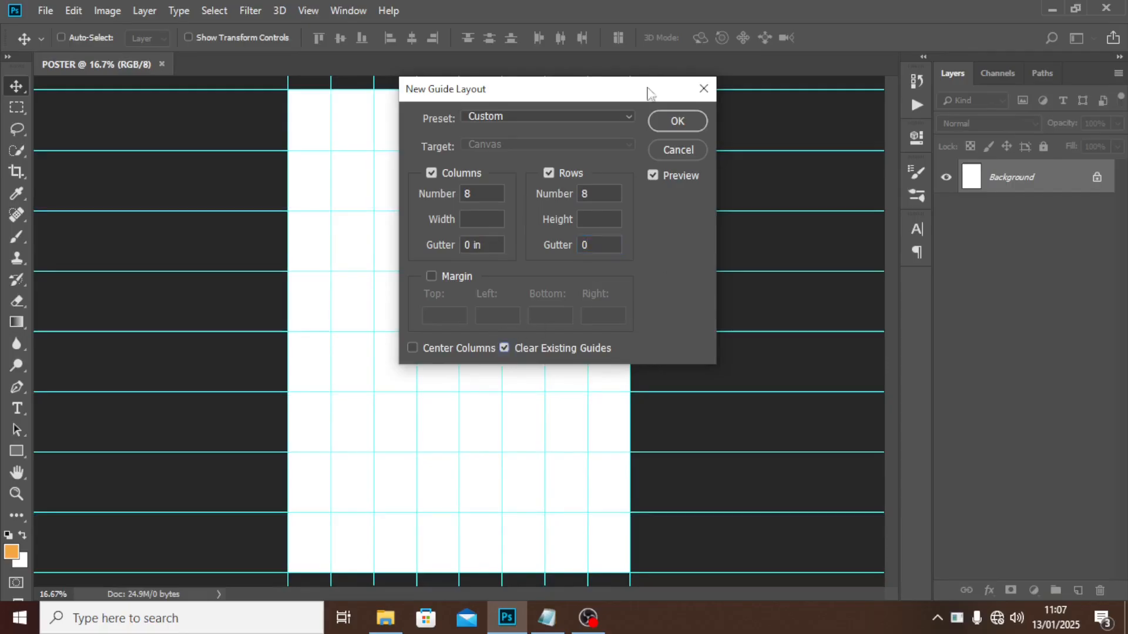
click(679, 122)
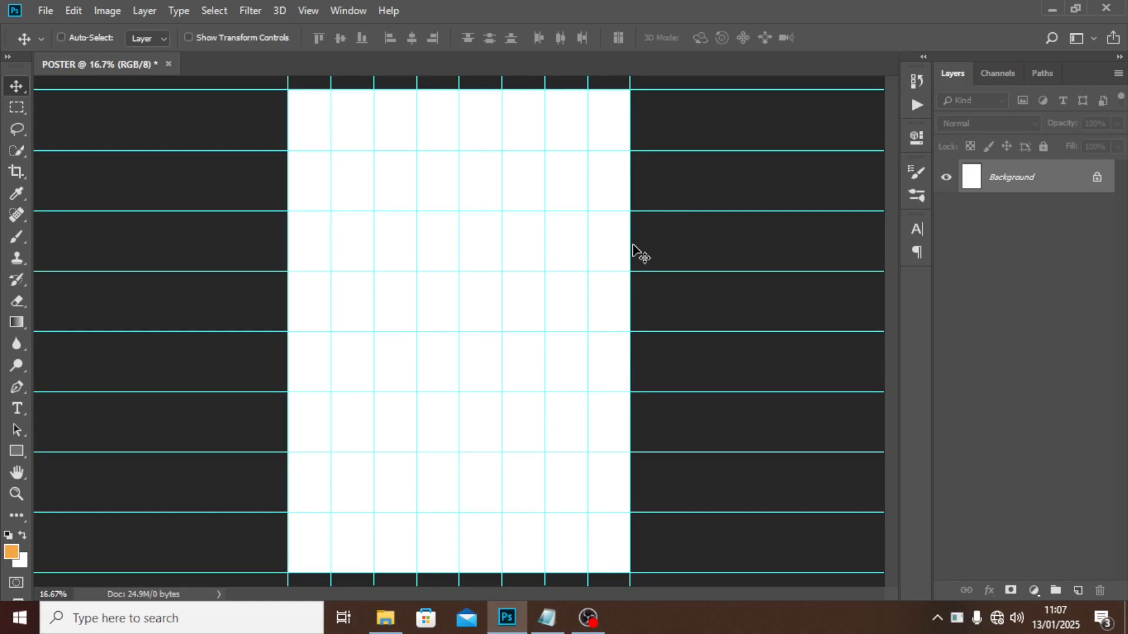
Draw a circle with the Ellipse Tool in the upper middle of the page.
click(14, 452)
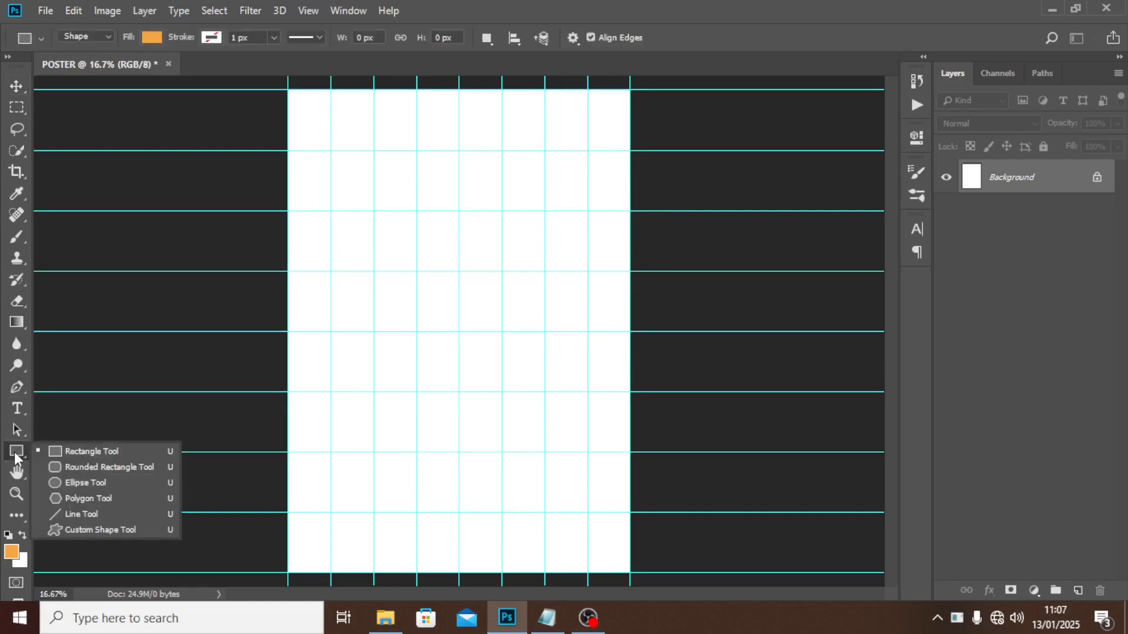
click(73, 484)
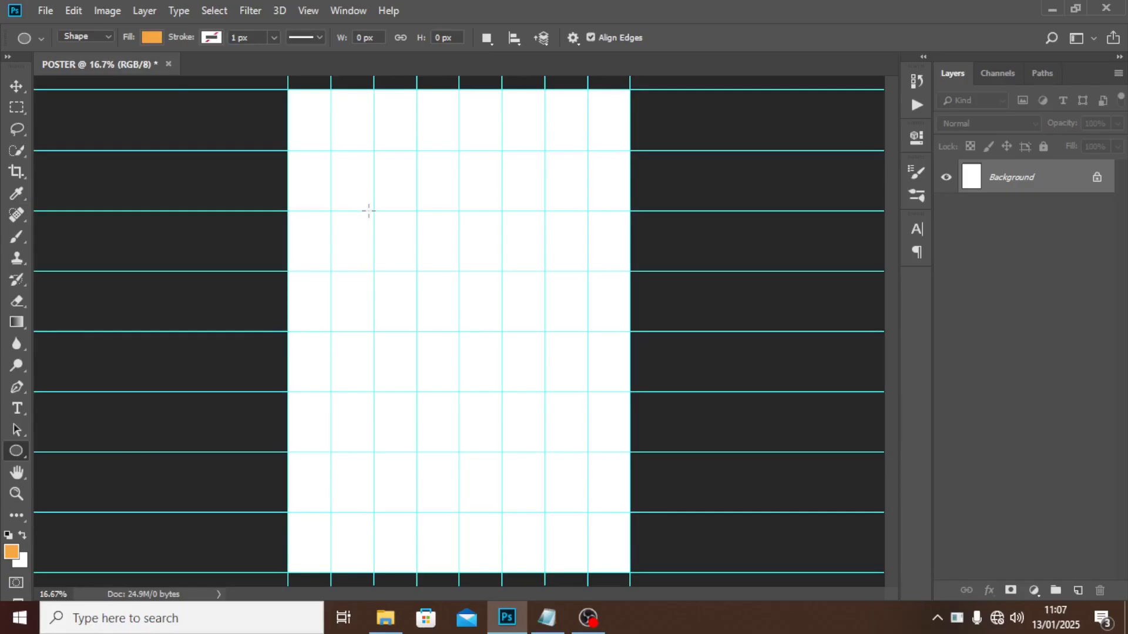
drag(369, 210, 587, 615)
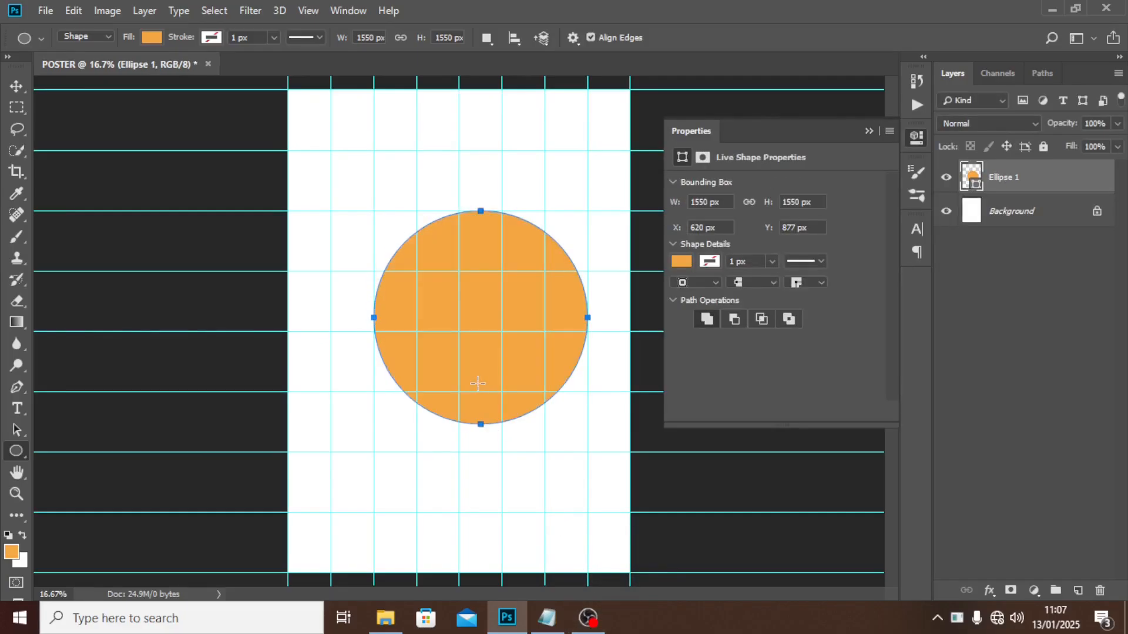
Shift the circle slightly left and scale it up to about 1634 px wide.
key(v)
drag(493, 290, 468, 305)
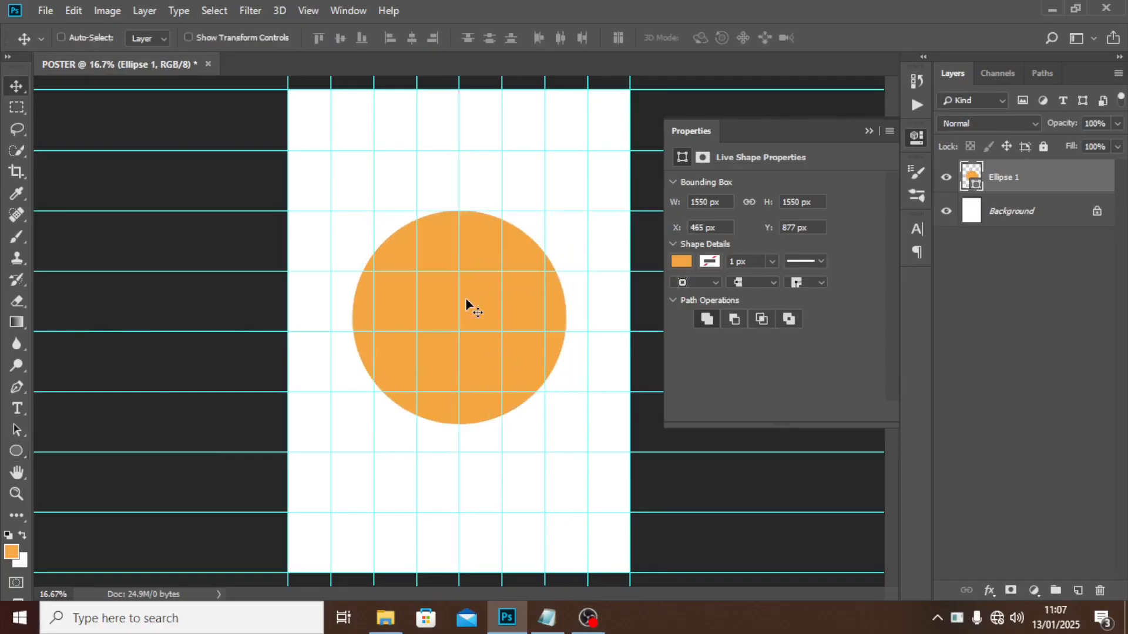
key(ctrl)
key(ctrl+t)
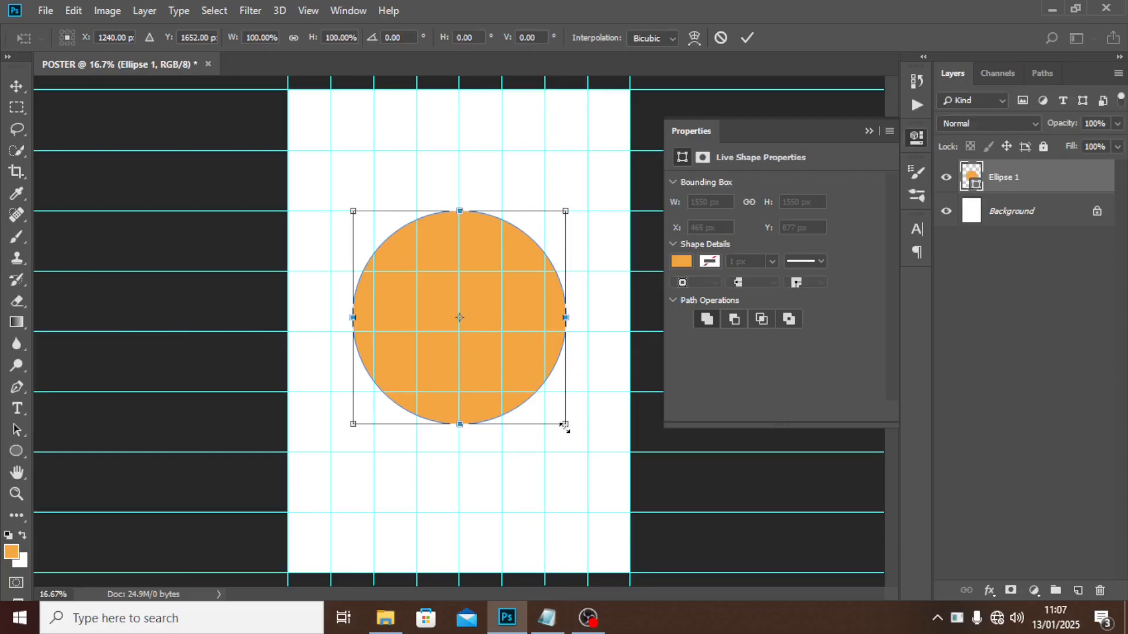
drag(564, 428, 570, 431)
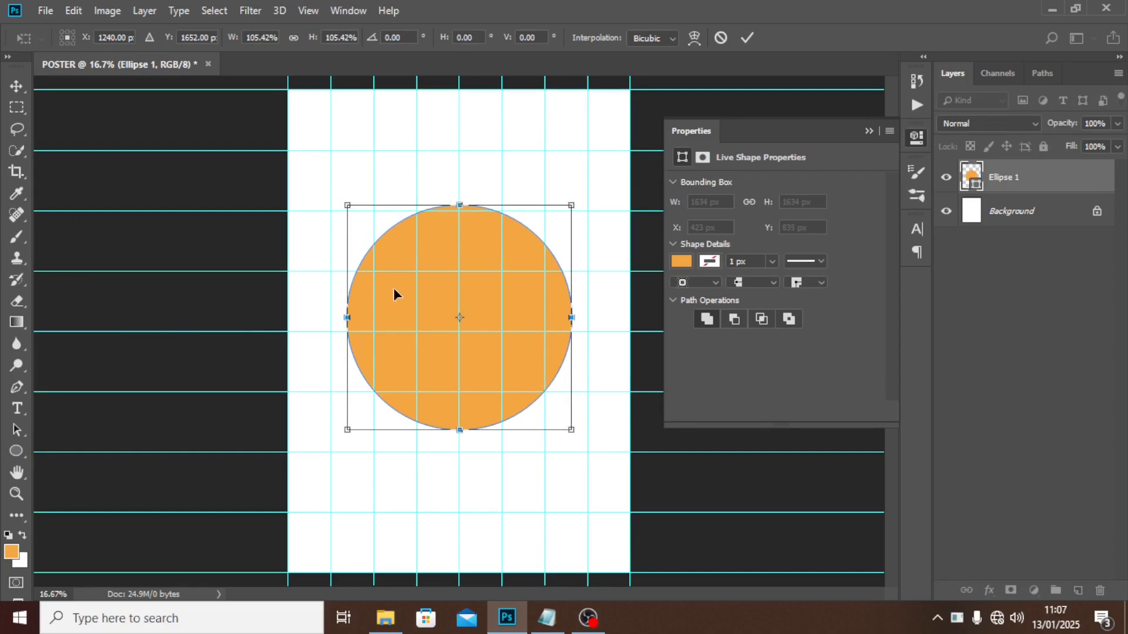
key(Return)
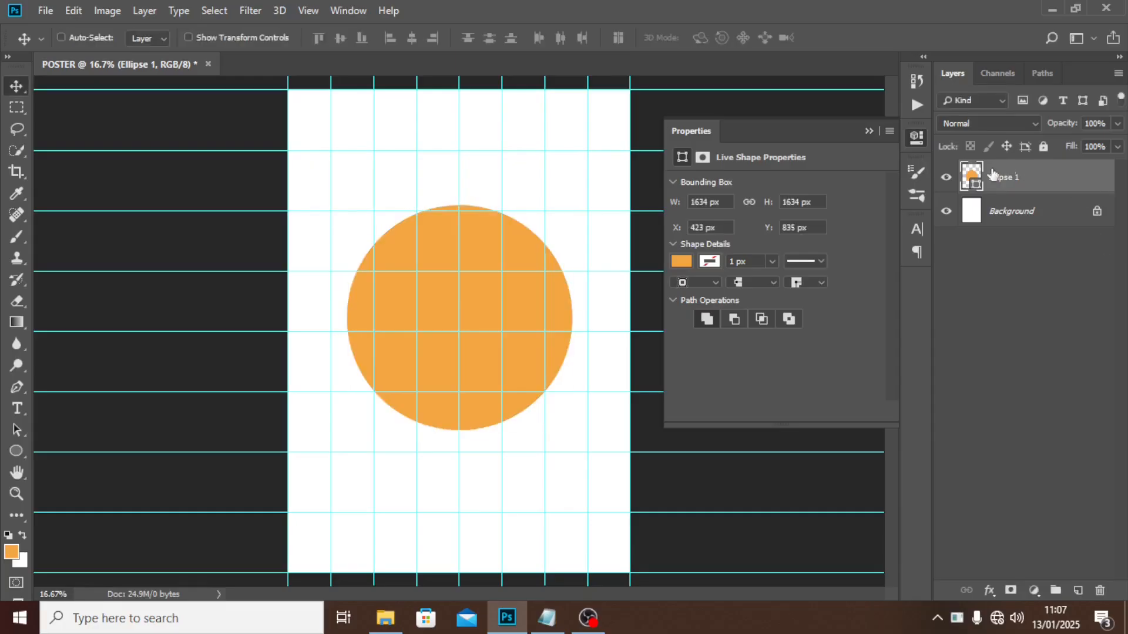
double_click(970, 177)
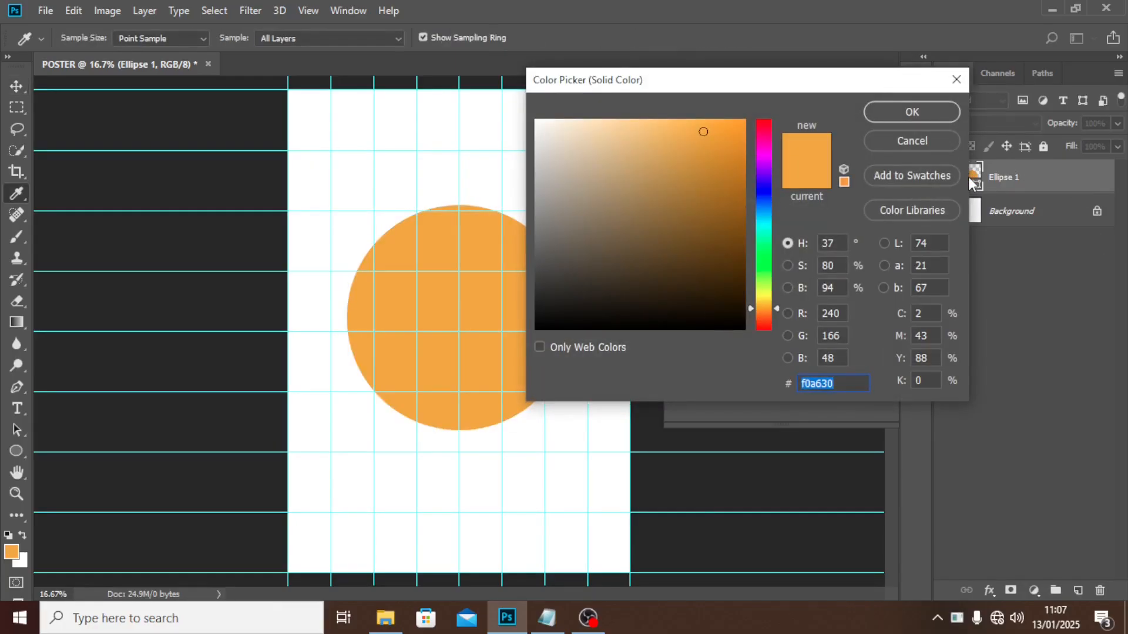
Fill Ellipse 1 with FFBA00, then duplicate it and offset the copy down and right.
text(FF)
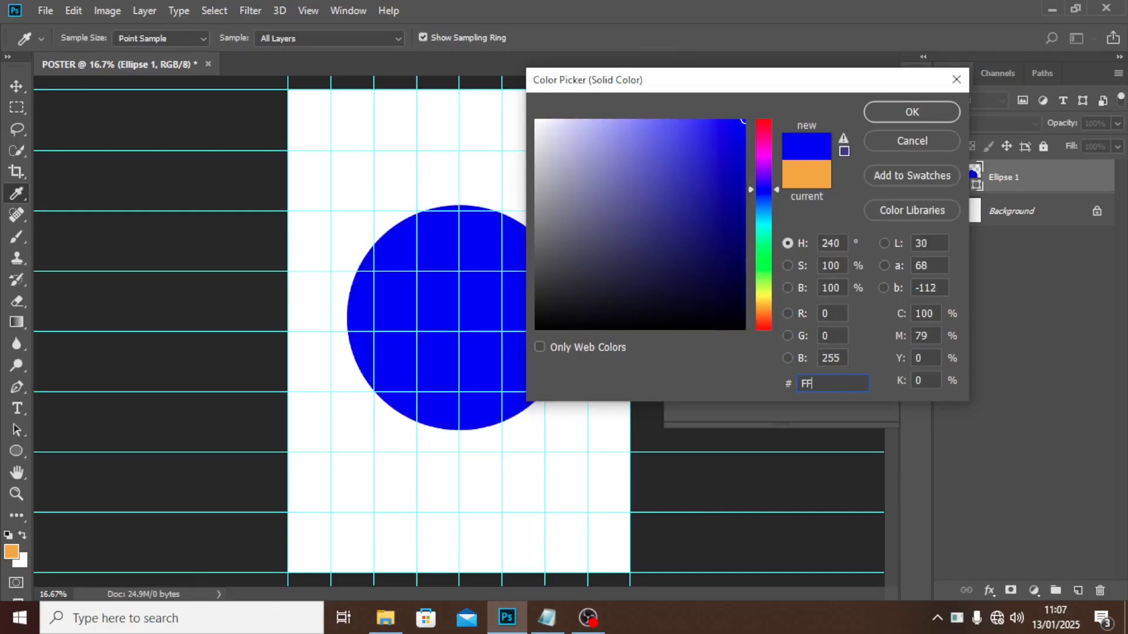
text(BA)
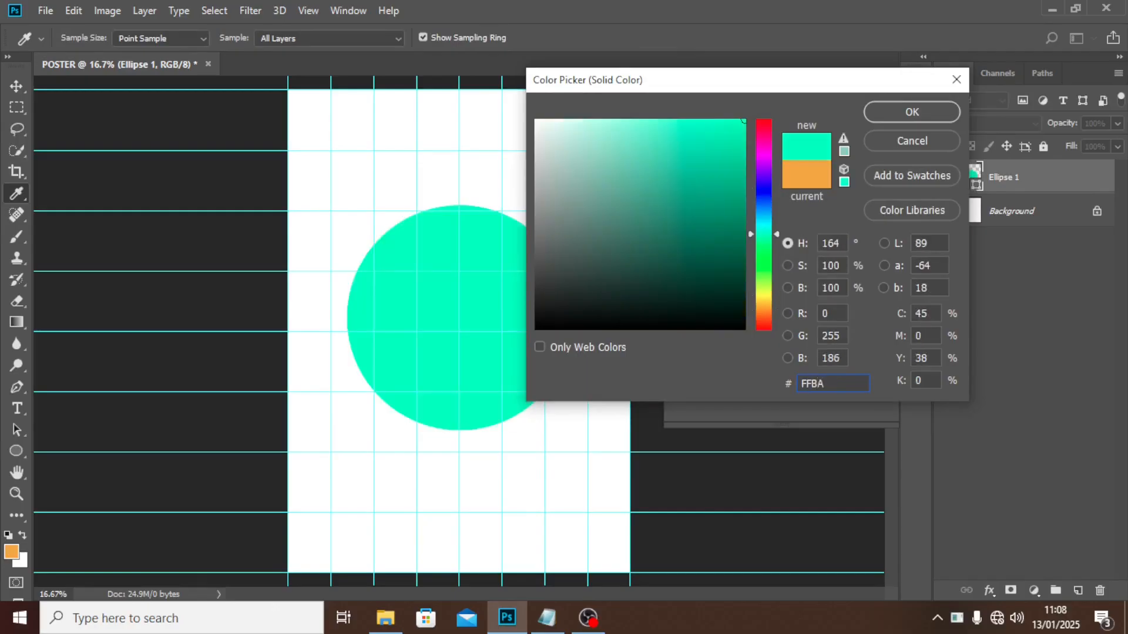
text(0)
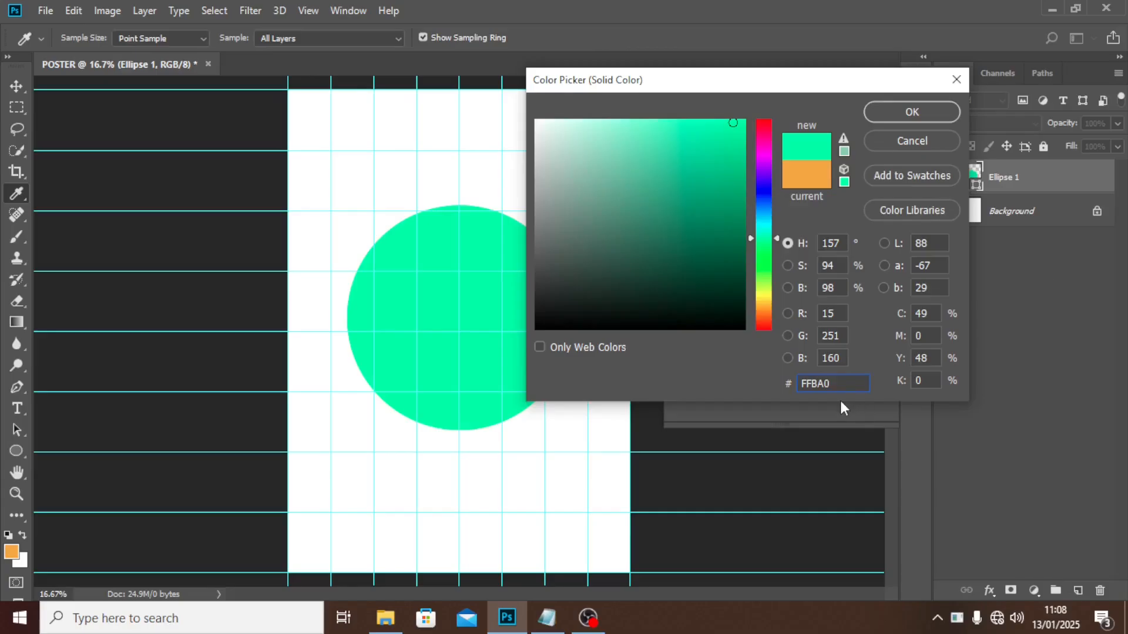
text(0)
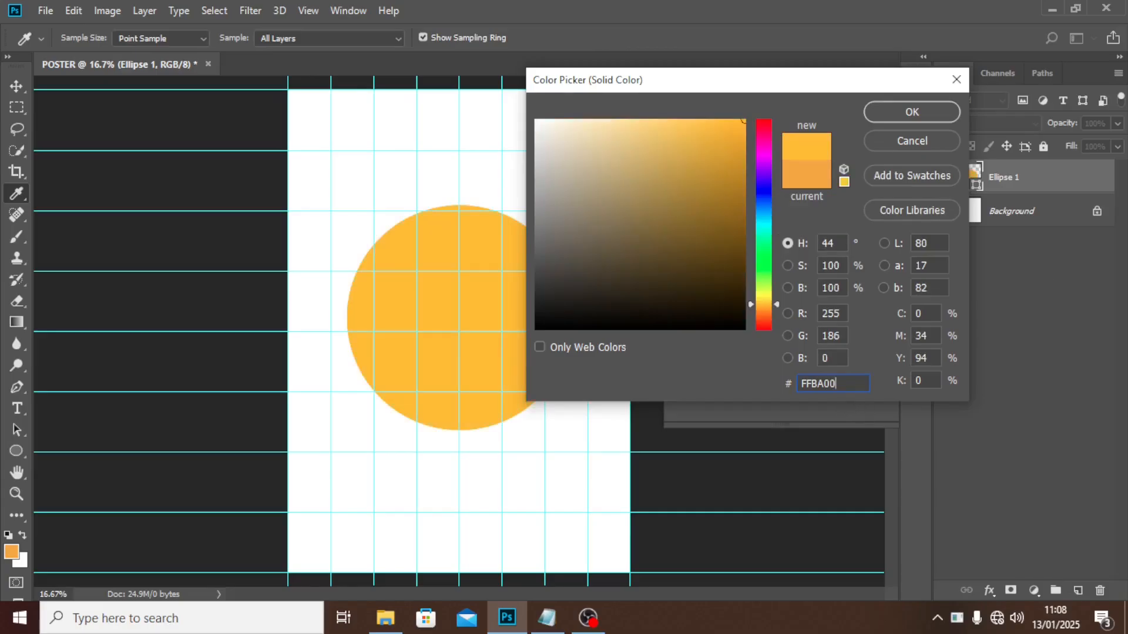
click(892, 119)
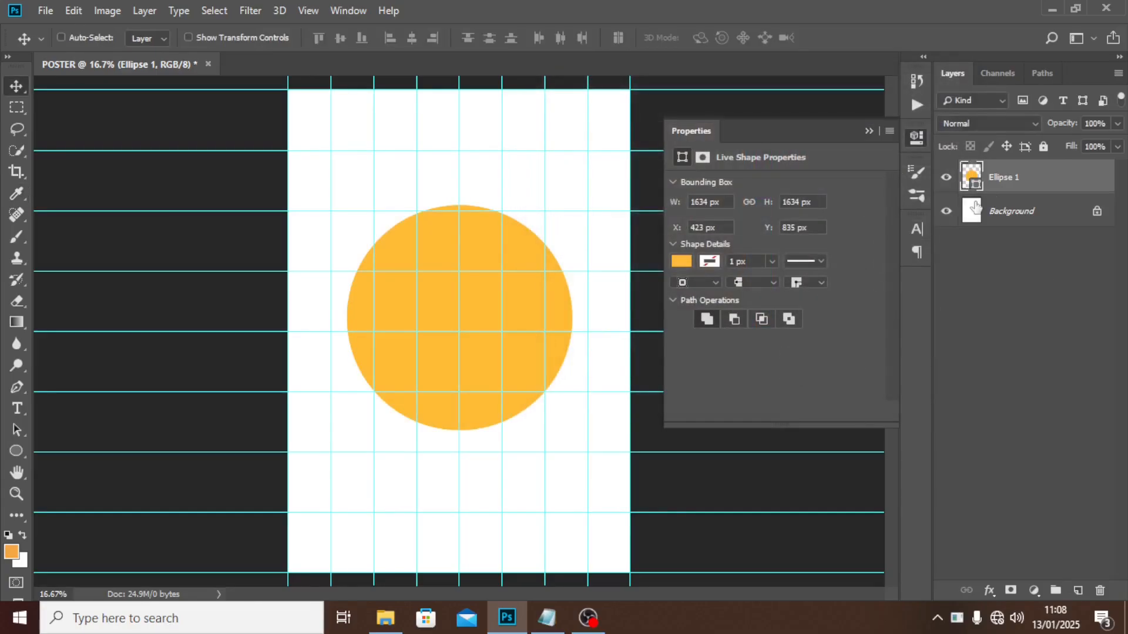
key(ctrl)
key(ctrl+j)
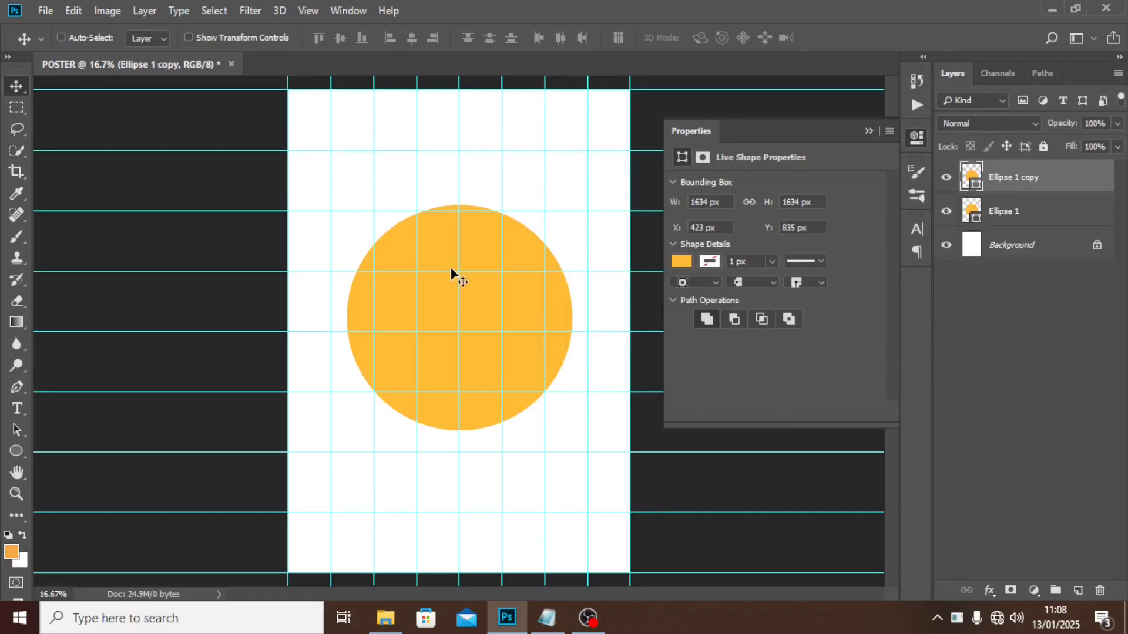
drag(448, 254, 530, 272)
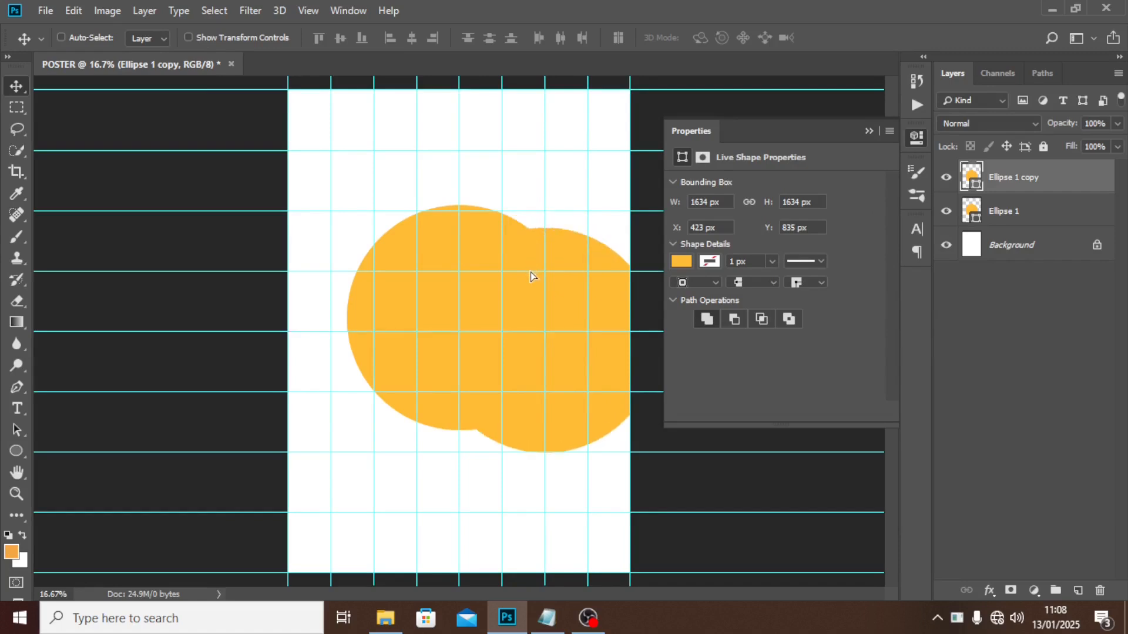
Fill Ellipse 1 copy with 006850 and move its layer below Ellipse 1.
double_click(967, 183)
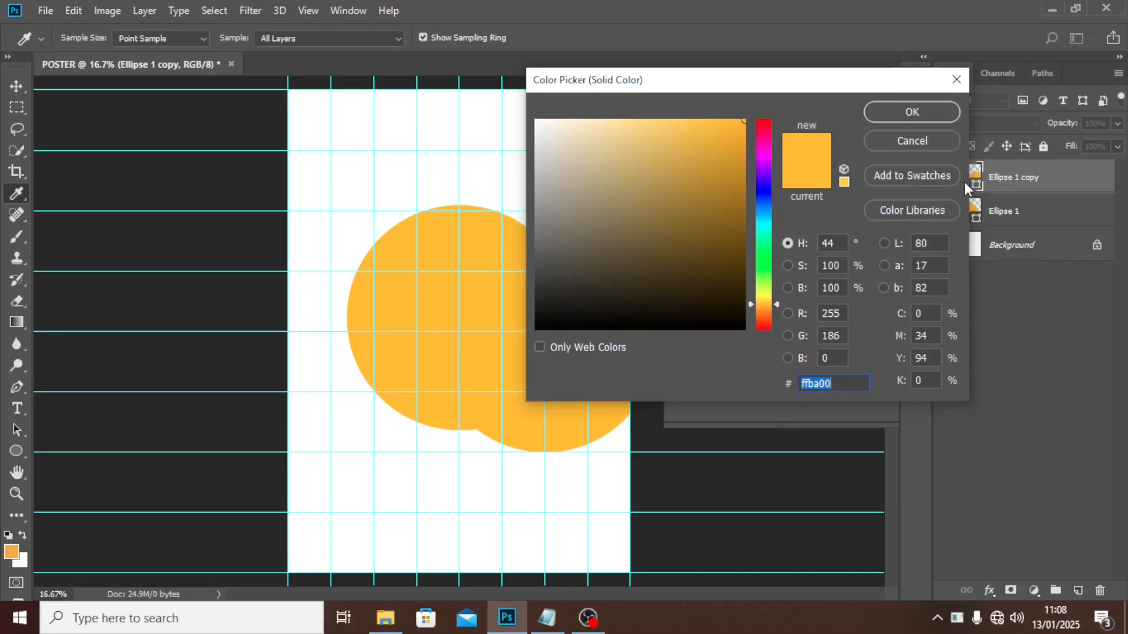
text(00)
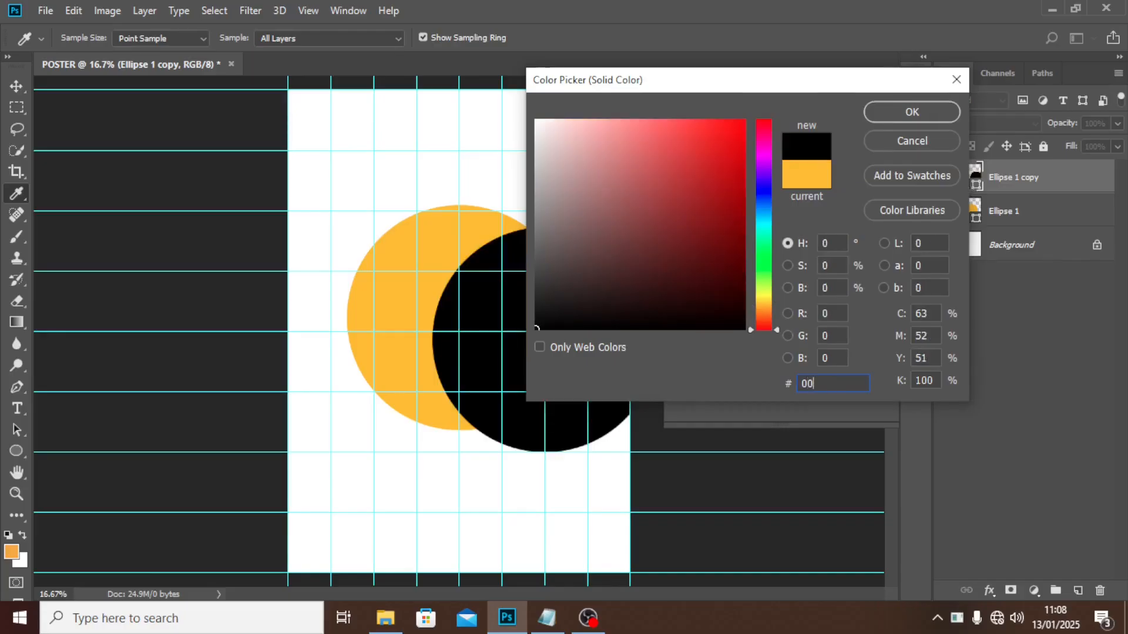
text(685)
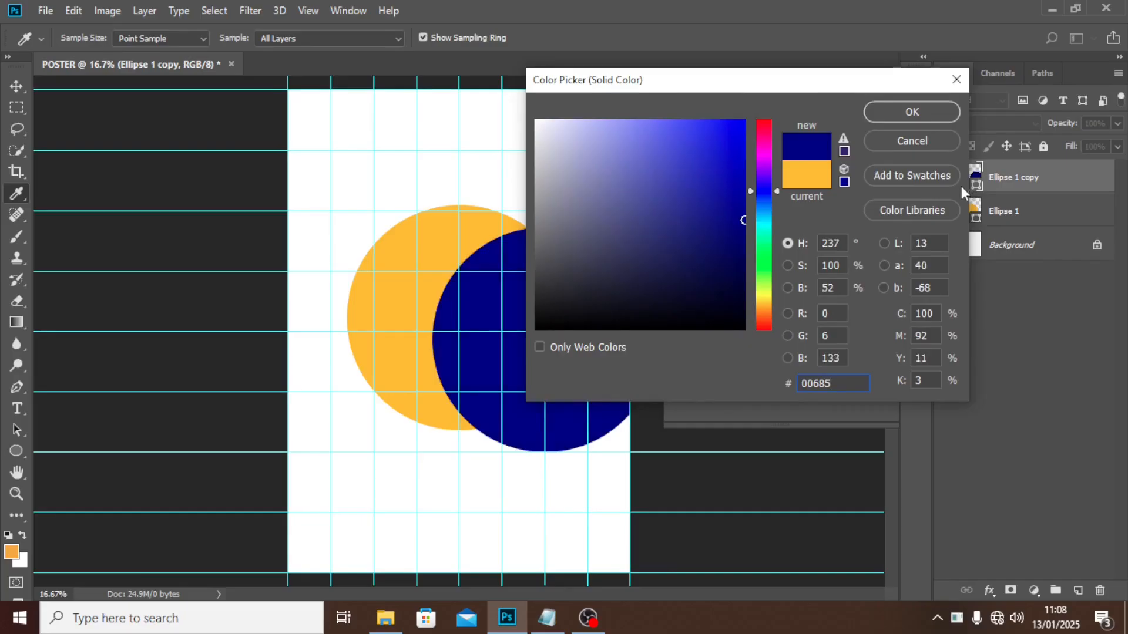
text(0)
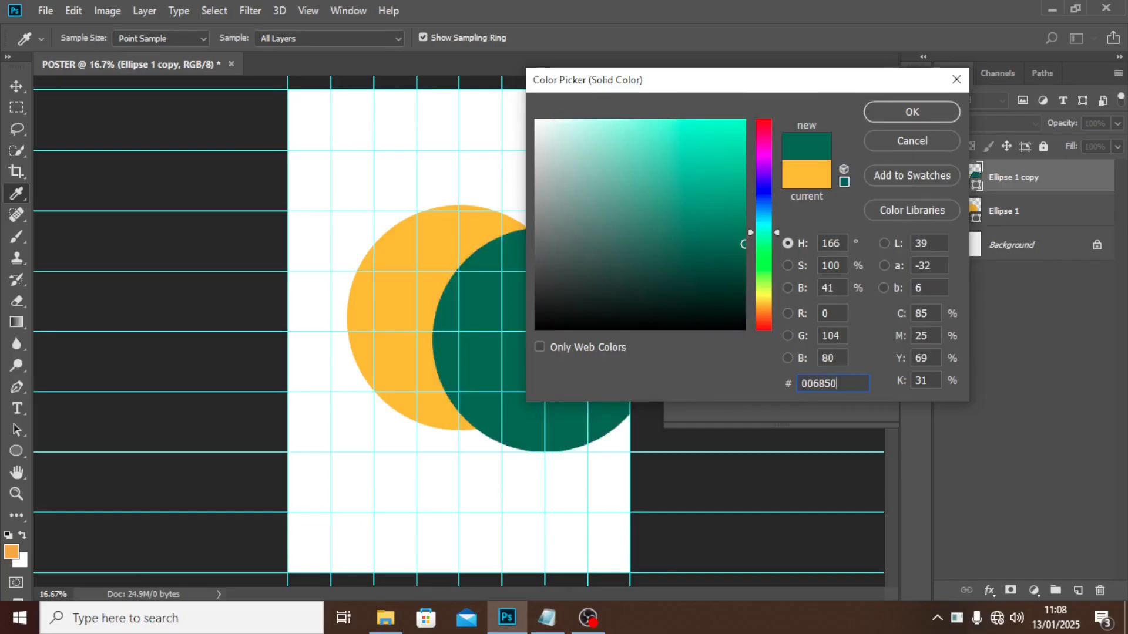
click(910, 112)
drag(1016, 179, 1020, 229)
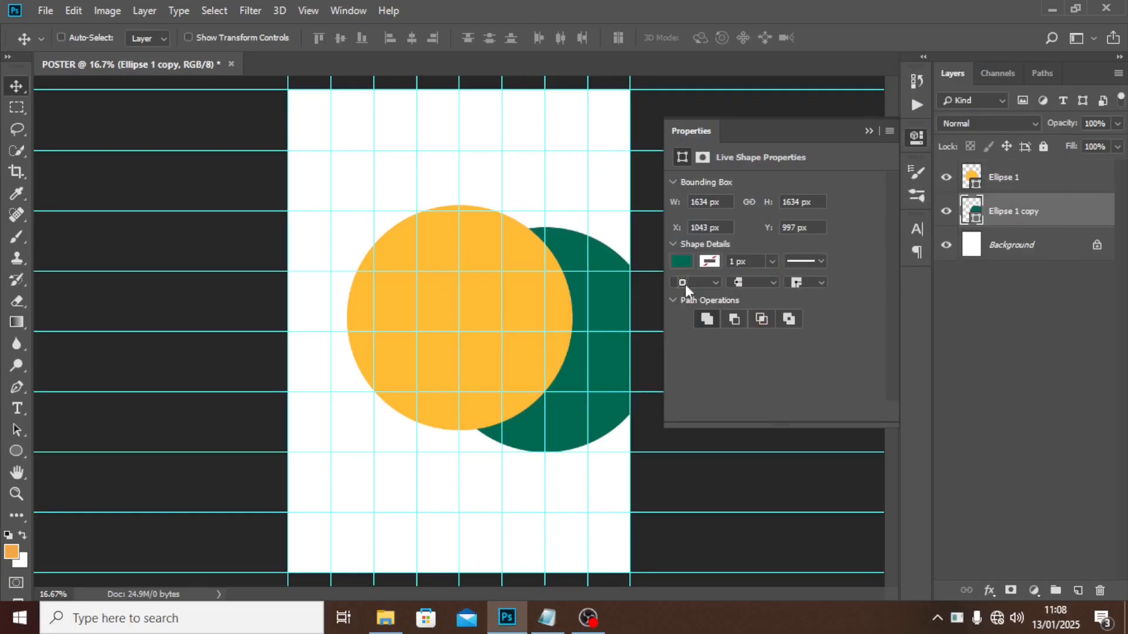
Duplicate the teal circle, move it to the upper left and enlarge it to about 117%.
key(ctrl+j)
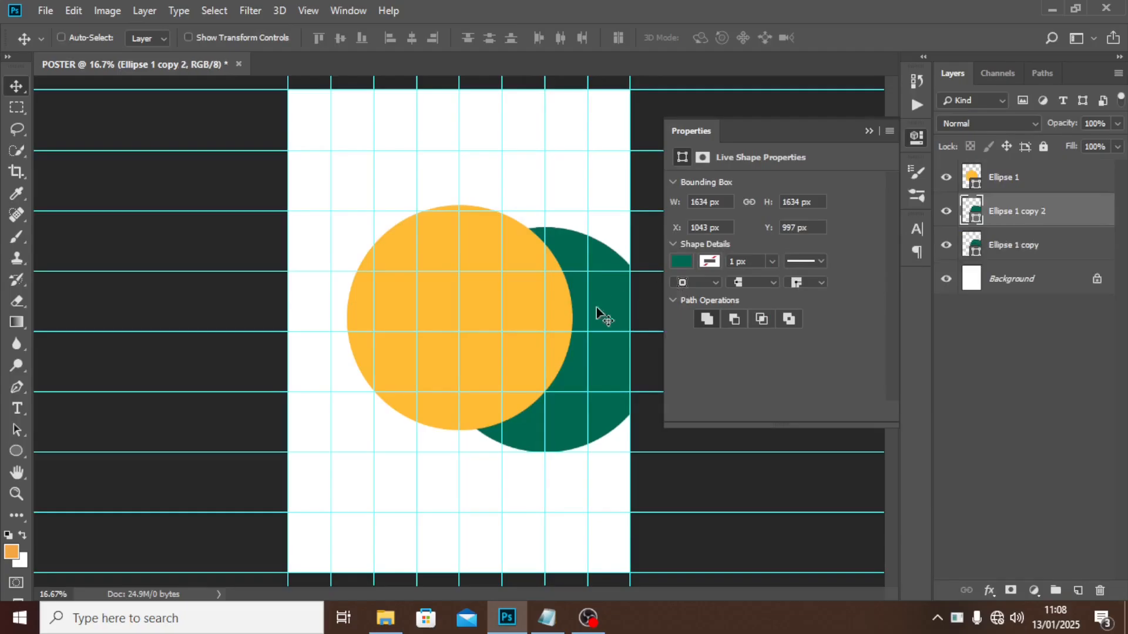
drag(578, 296, 394, 156)
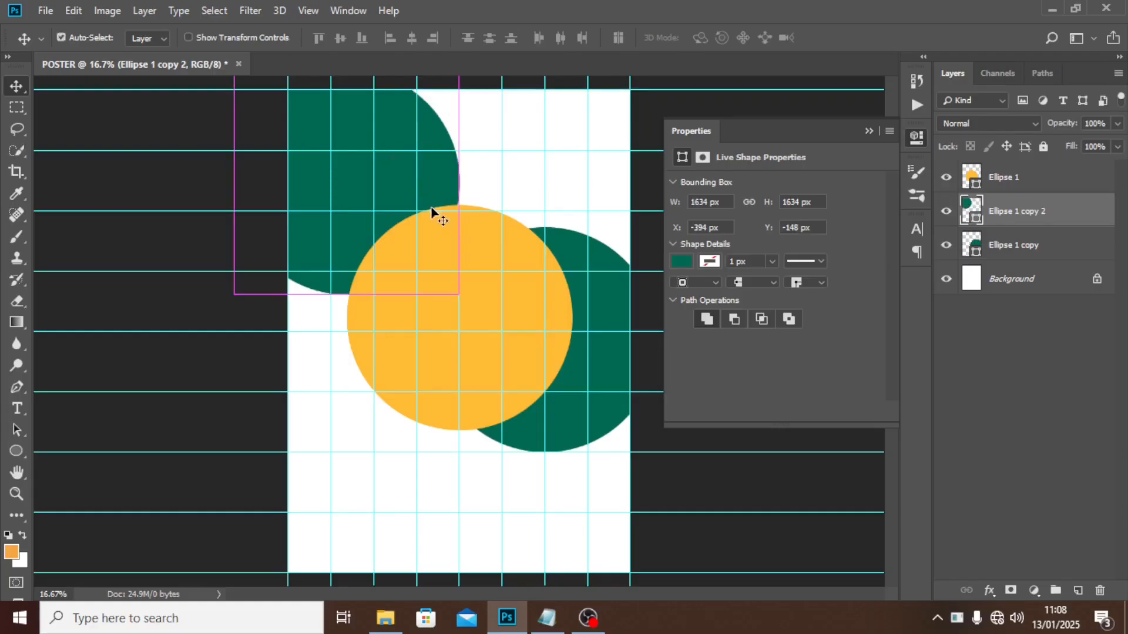
key(ctrl+t)
drag(459, 294, 498, 332)
drag(404, 277, 410, 239)
key(Return)
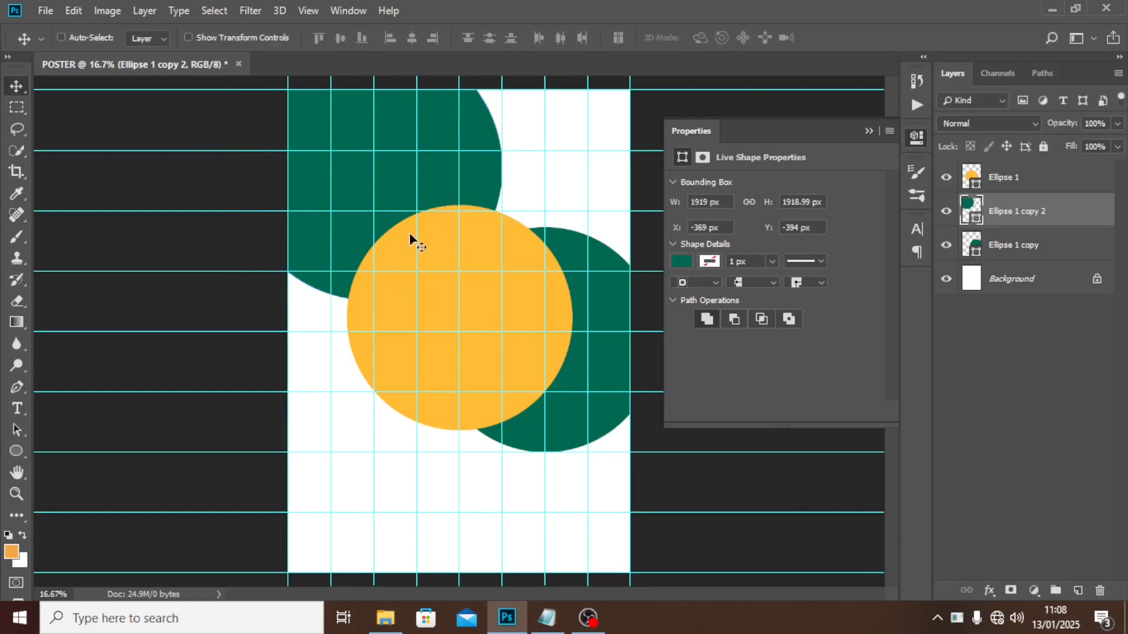
Fill the top-left circle with crimson C8093B.
double_click(966, 210)
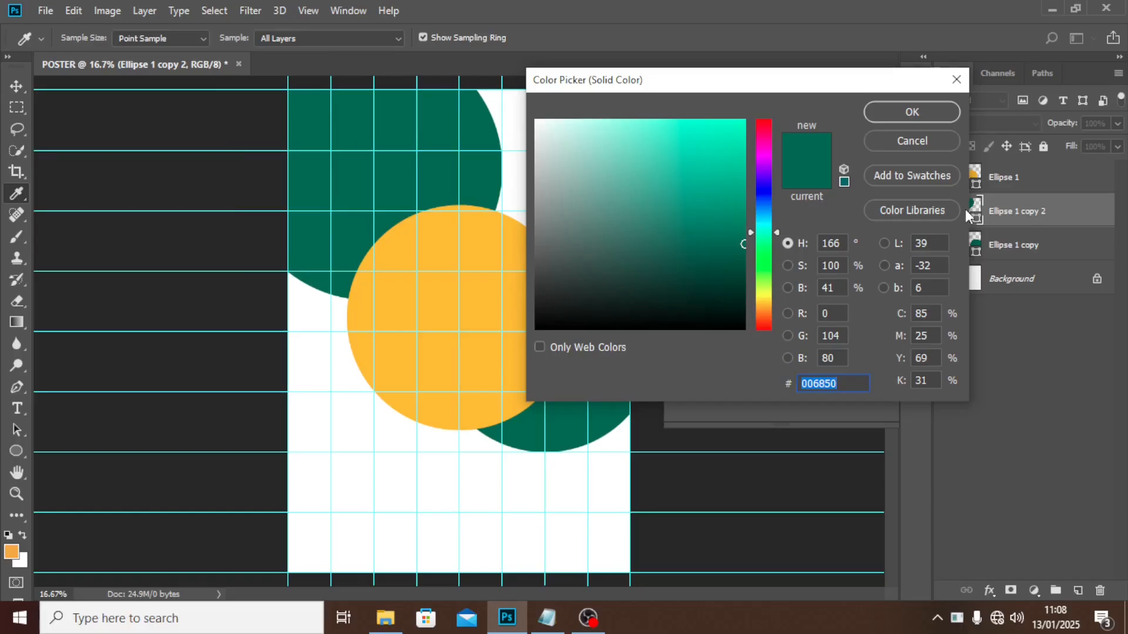
text(0)
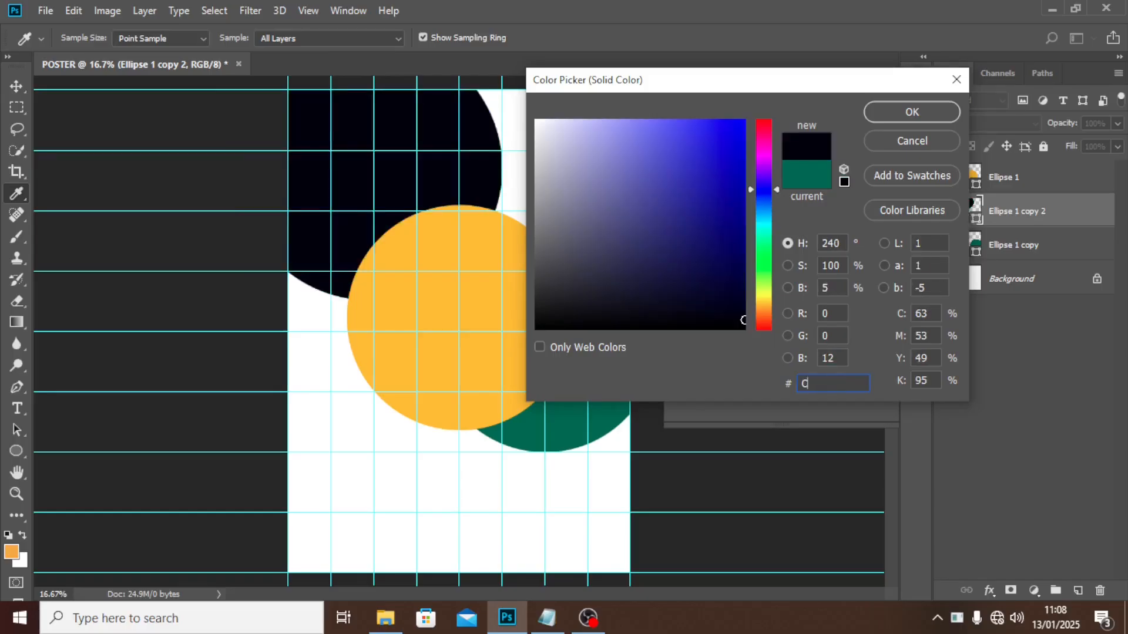
text(80)
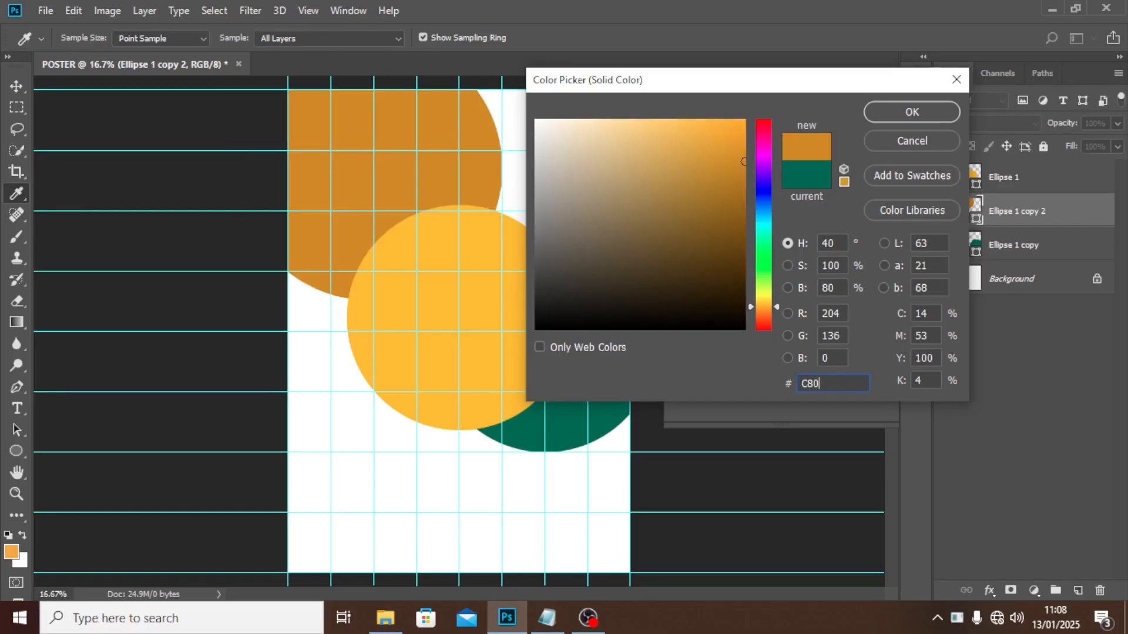
text(93)
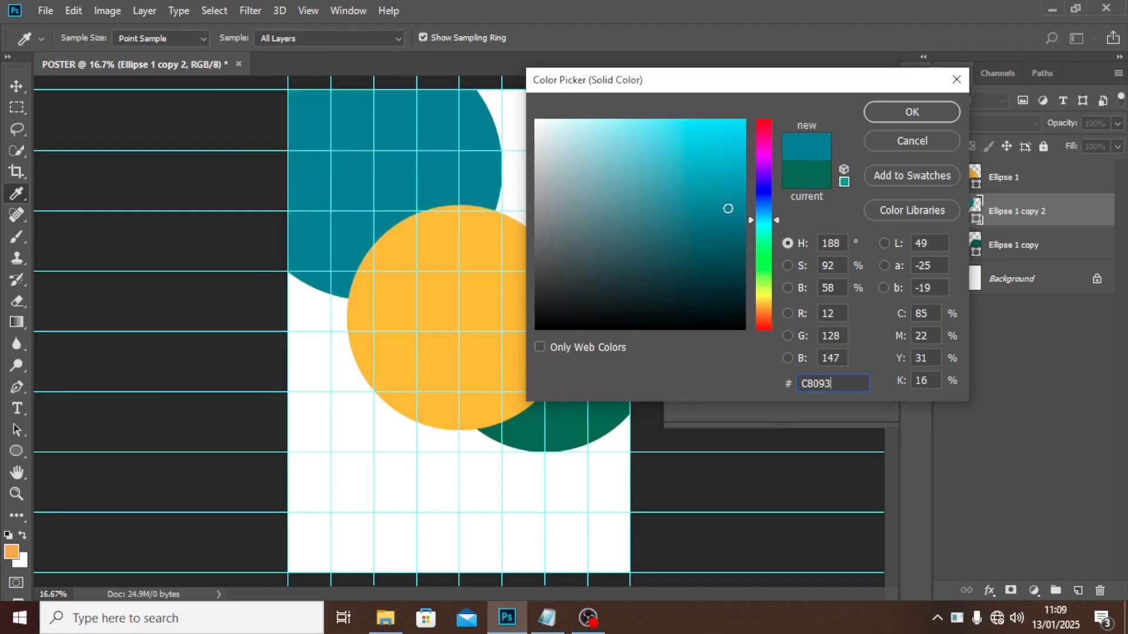
text(B)
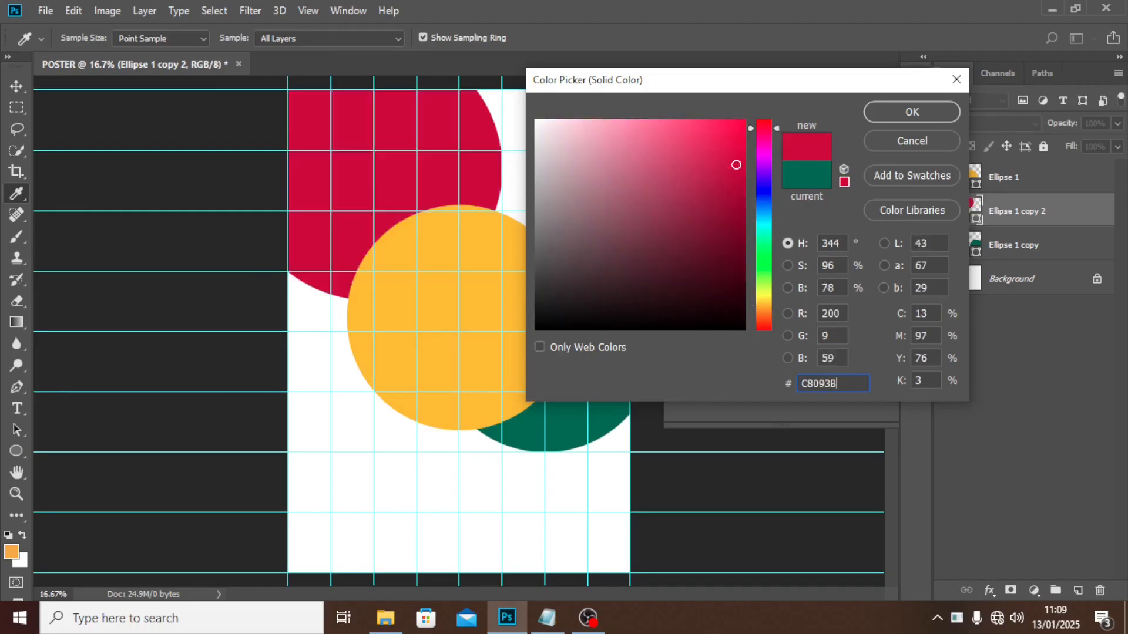
click(892, 113)
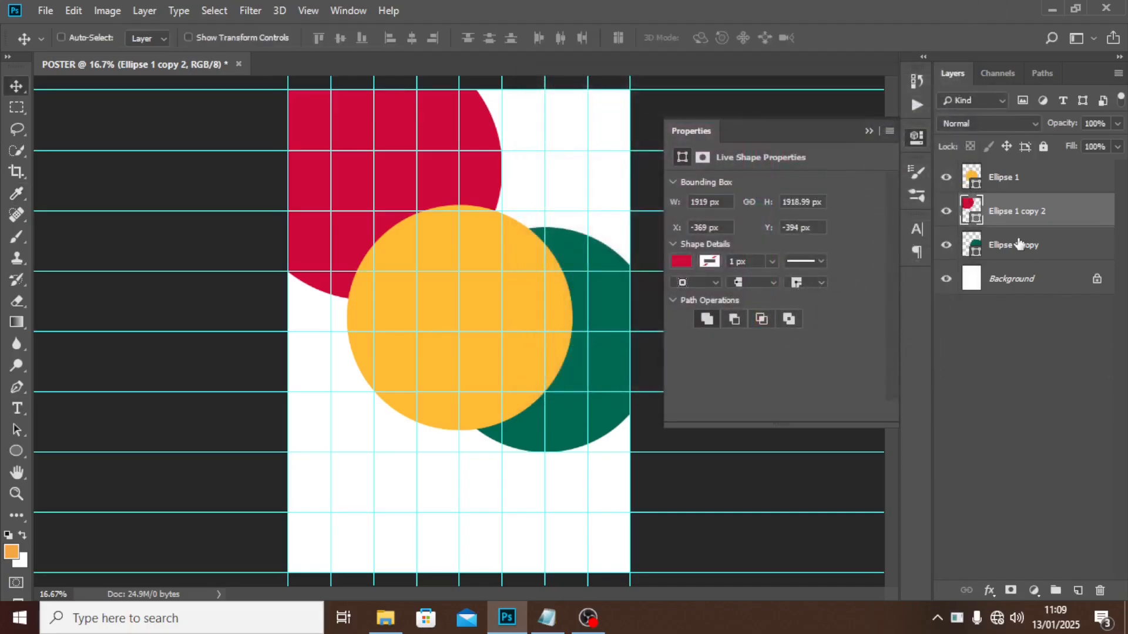
Duplicate the crimson circle, slide Ellipse 1 copy 2 to the top right, and layer it behind teal.
key(ctrl+j)
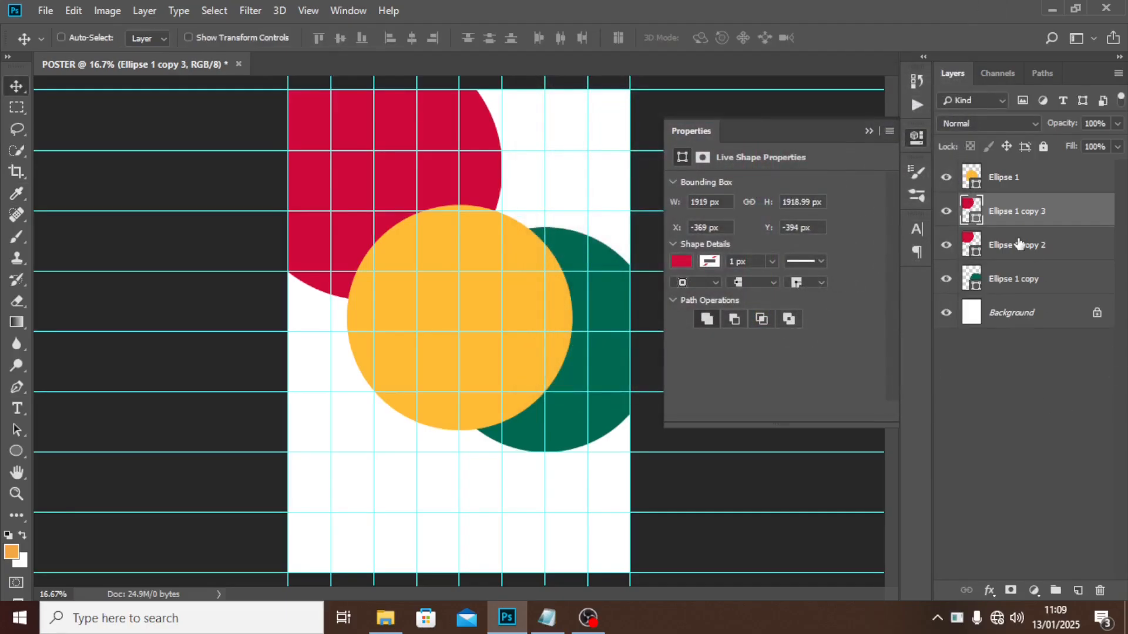
click(1011, 244)
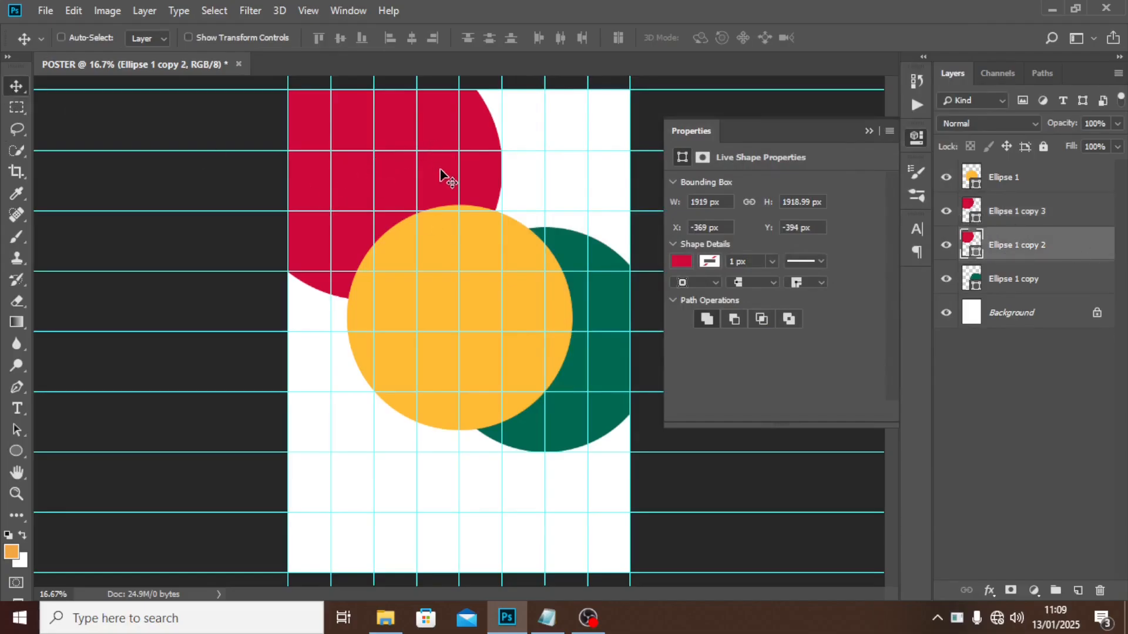
drag(440, 177, 609, 164)
drag(1011, 259, 1008, 298)
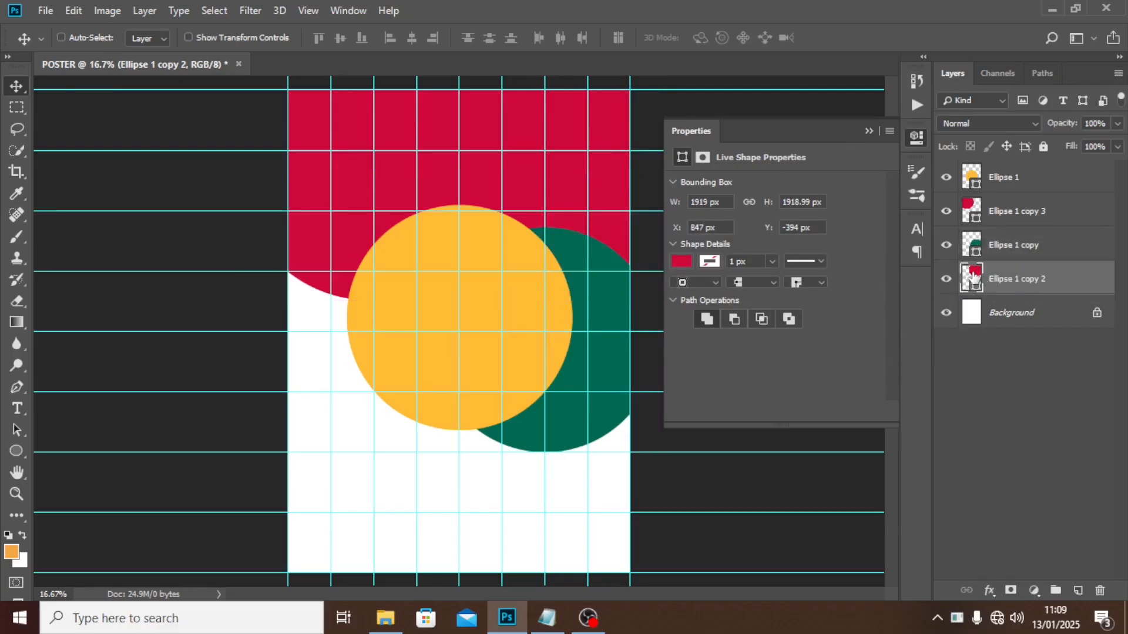
double_click(973, 276)
Eyedrop orange onto the top-right circle, then duplicate it down to the lower right, topmost in the stack.
click(469, 243)
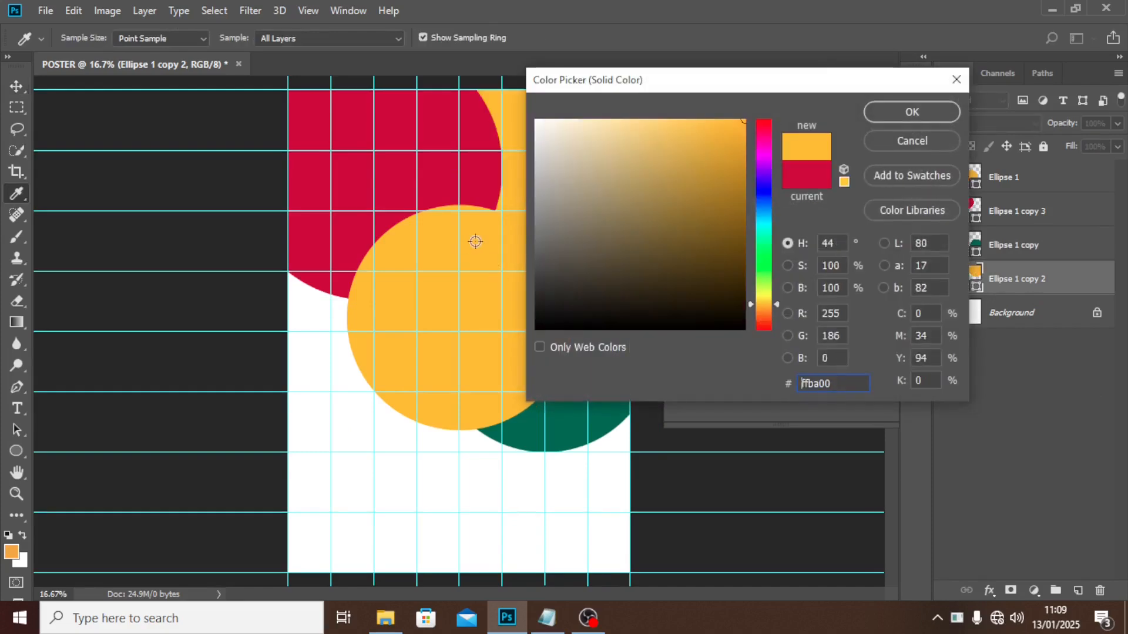
click(890, 112)
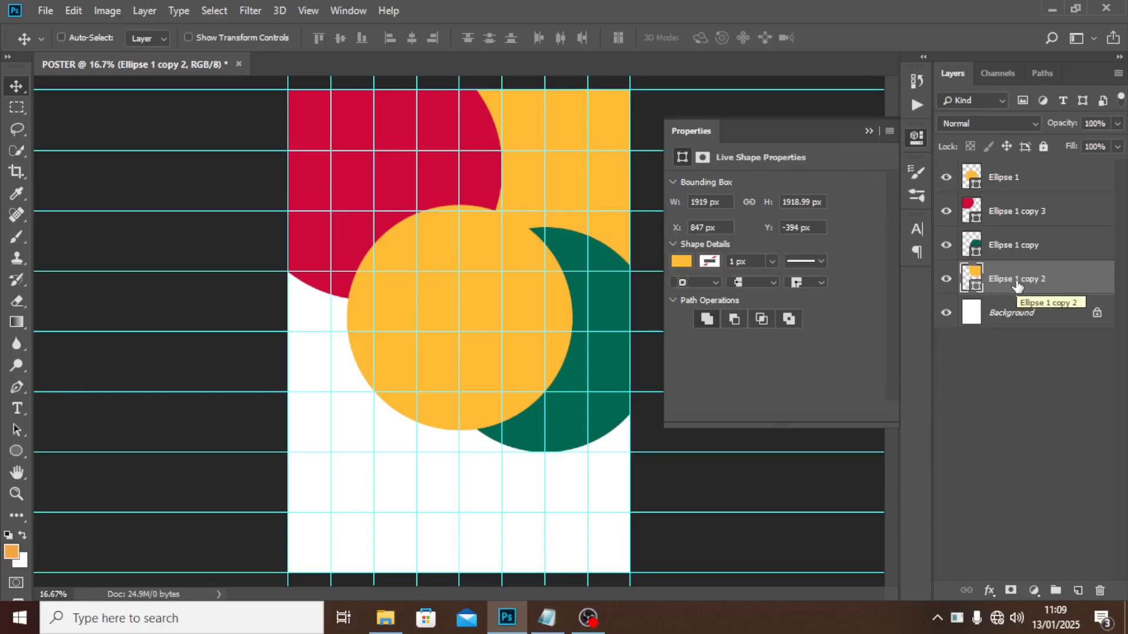
key(ctrl)
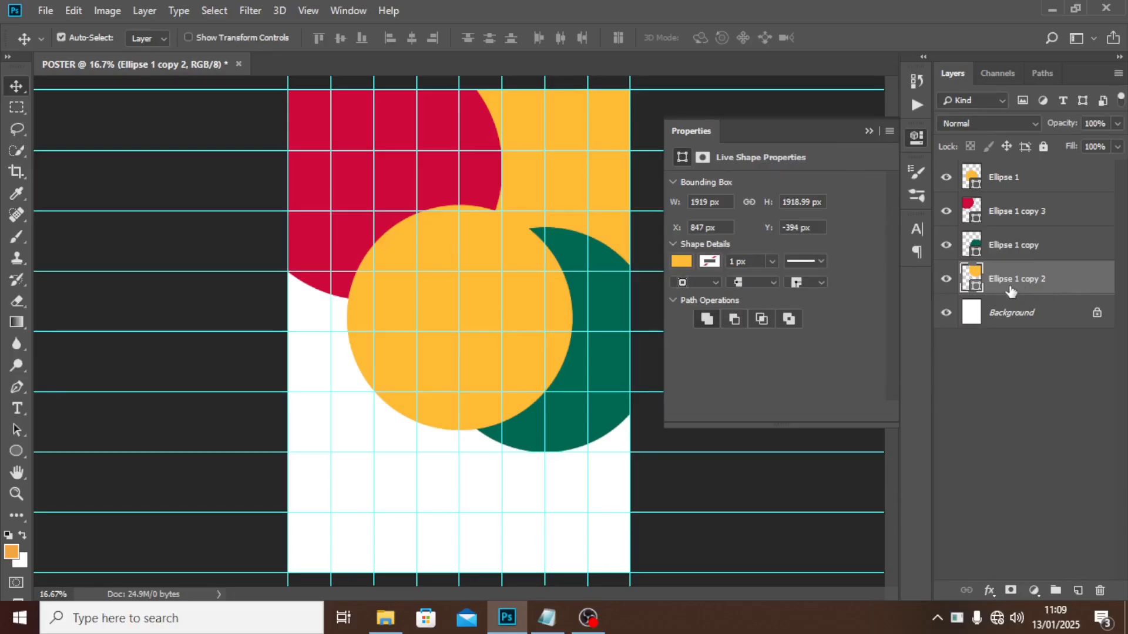
key(ctrl+j)
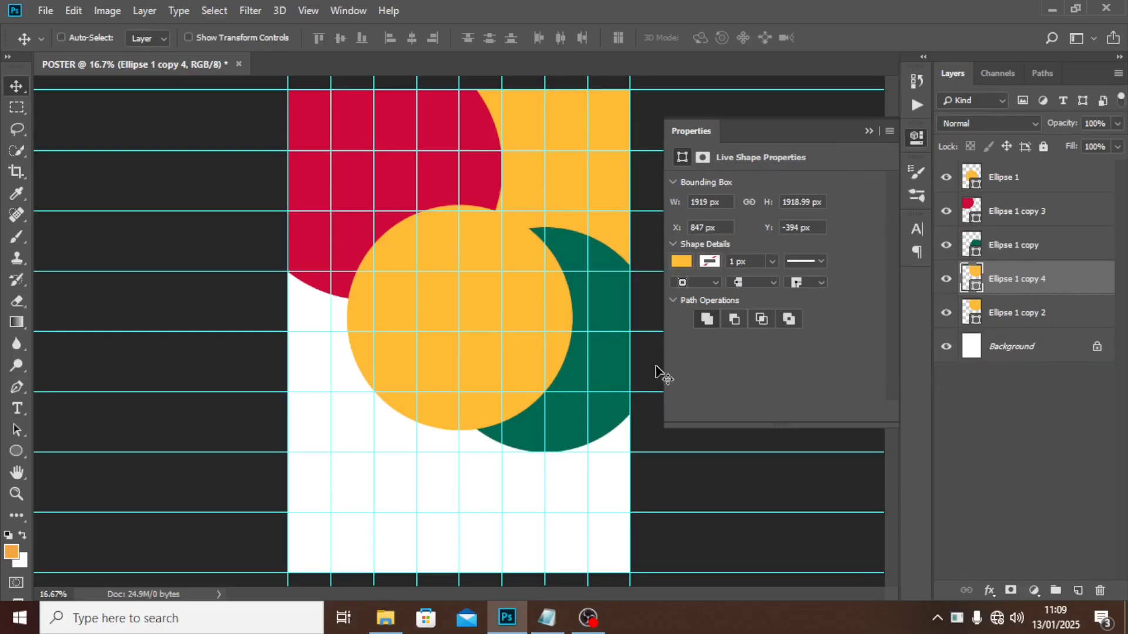
drag(568, 120, 578, 476)
drag(999, 213, 1000, 200)
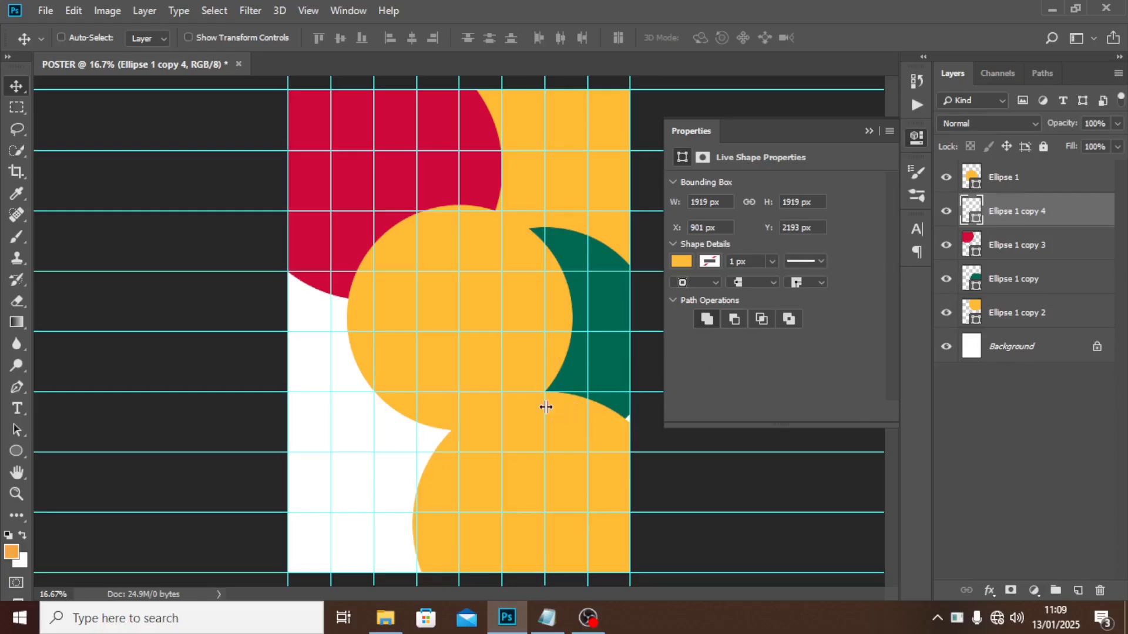
drag(1028, 213, 1028, 176)
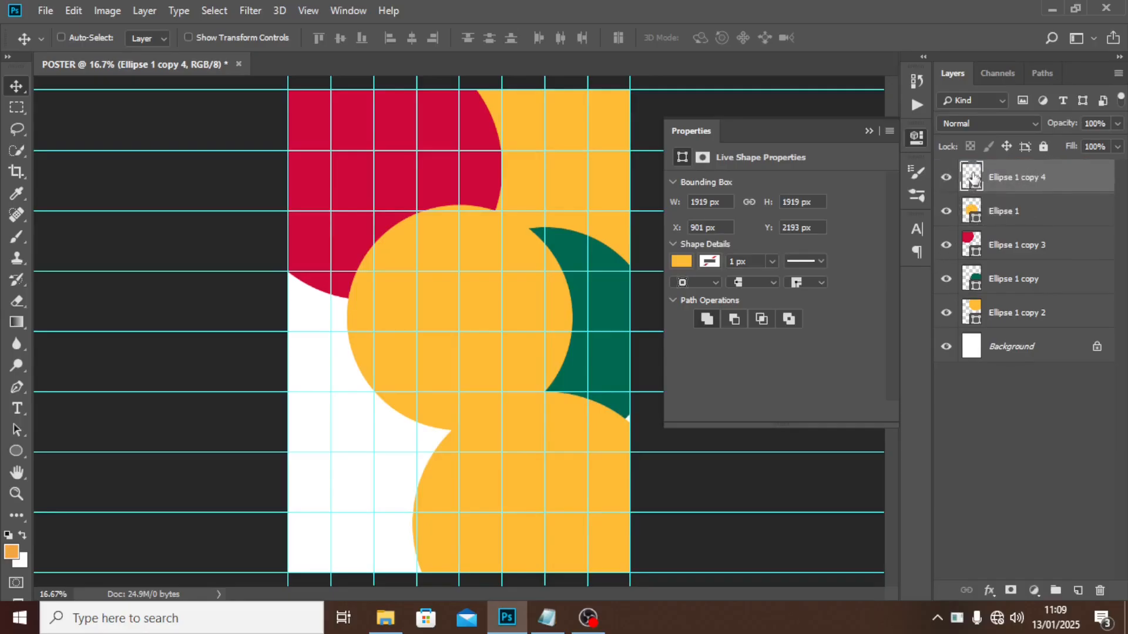
Fill the lower circle dark blue 212476 and nudge it up and left.
double_click(972, 178)
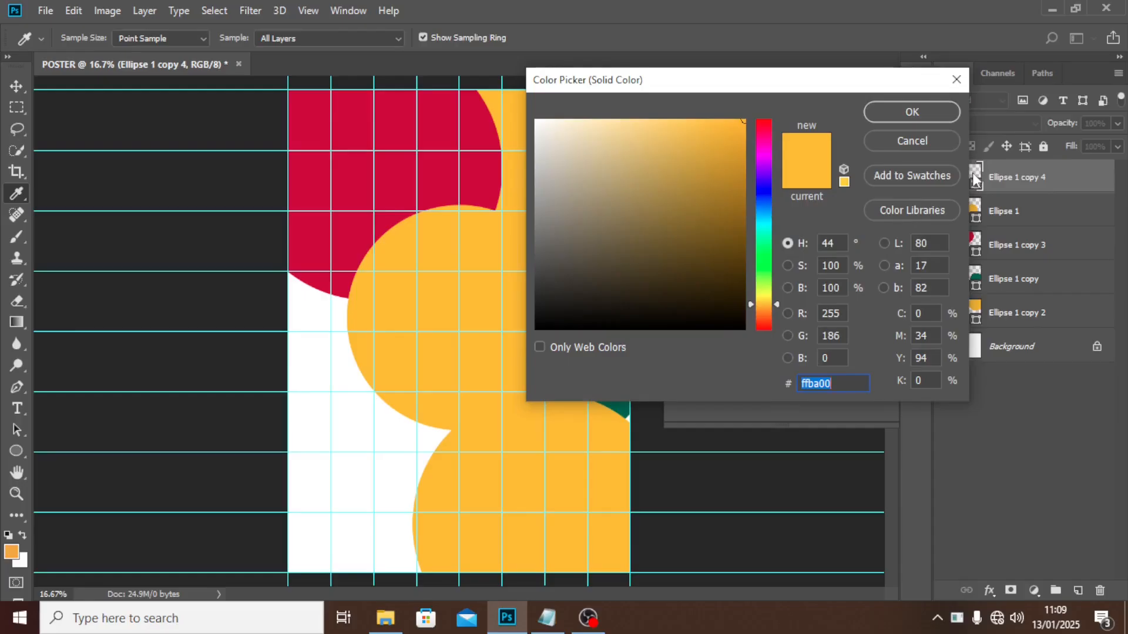
text(212)
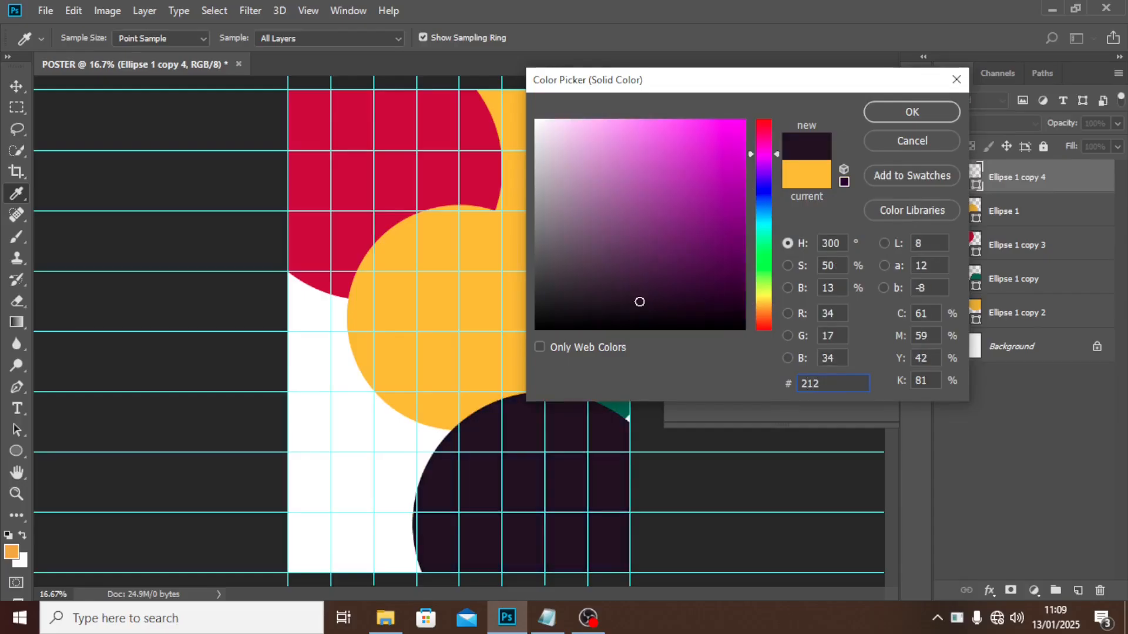
text(4)
text(76)
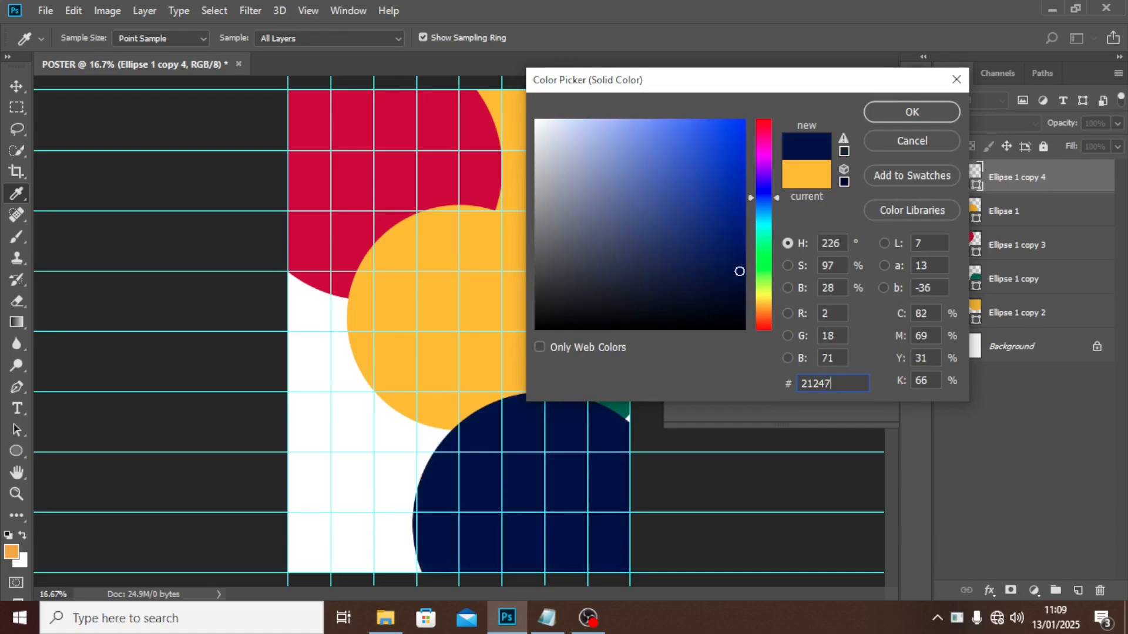
click(885, 113)
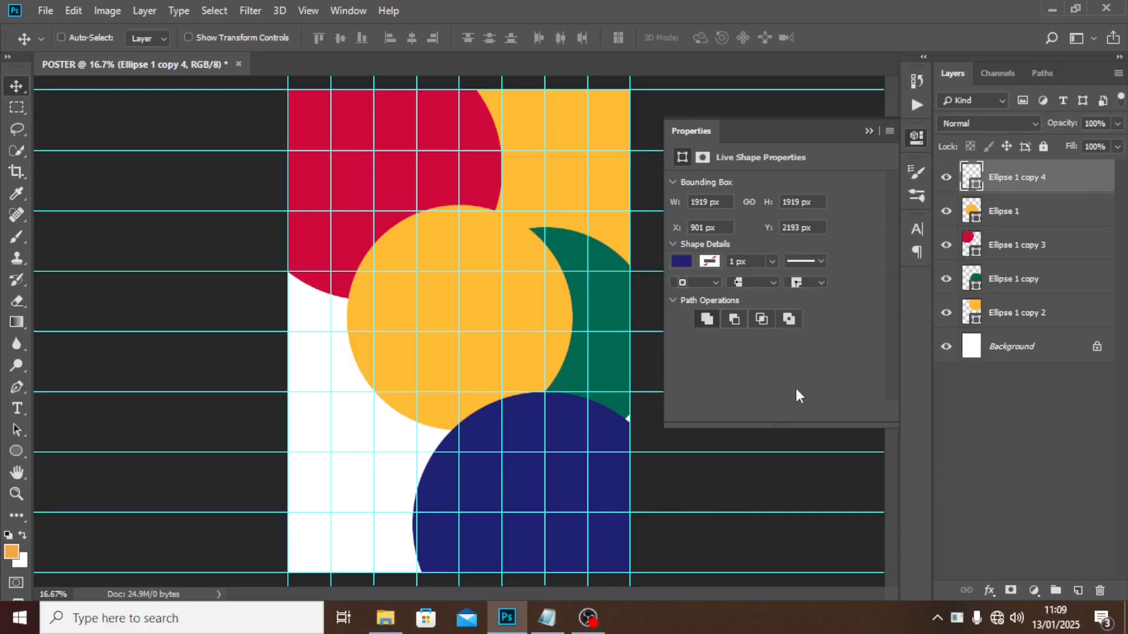
drag(561, 419, 552, 383)
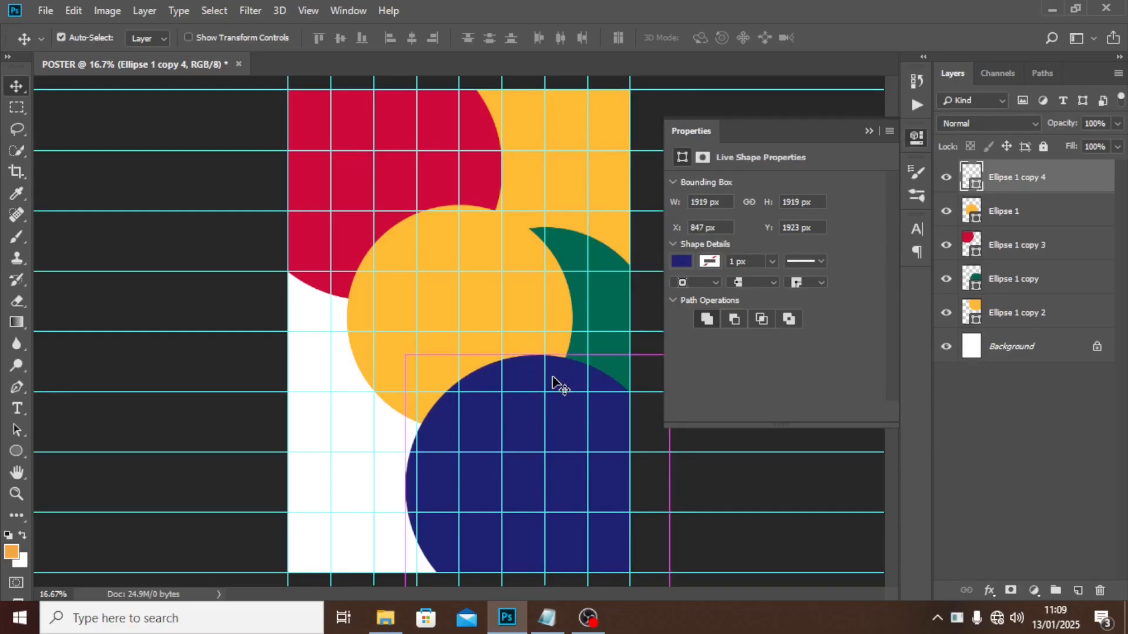
Duplicate the blue circle to the lower left and fill it with the top-left circle's red.
key(ctrl+j)
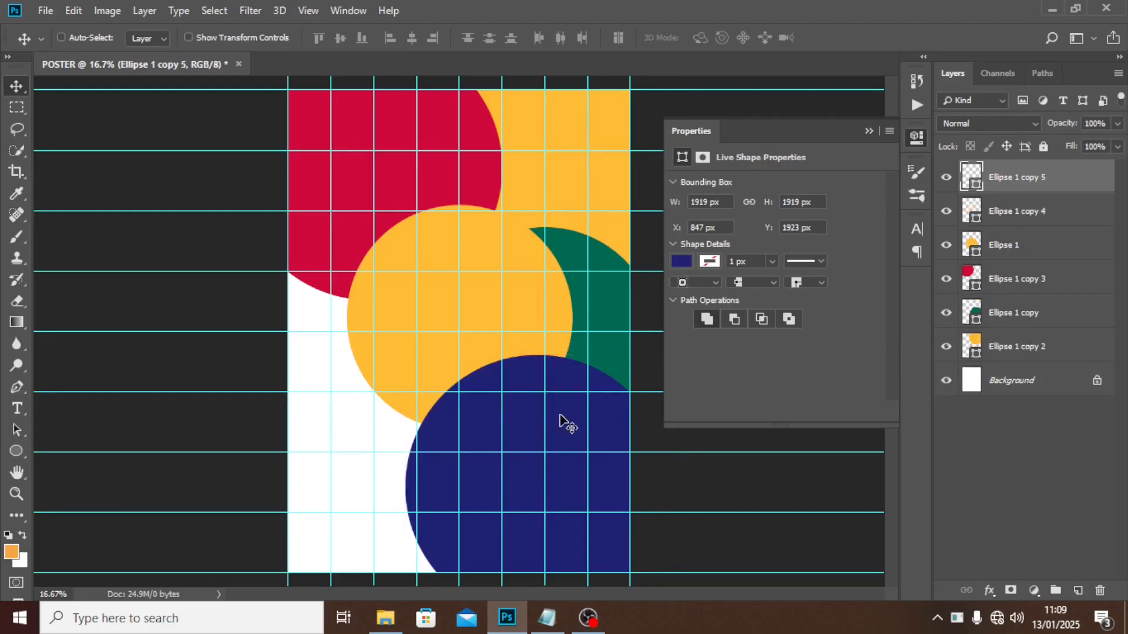
drag(558, 421, 360, 413)
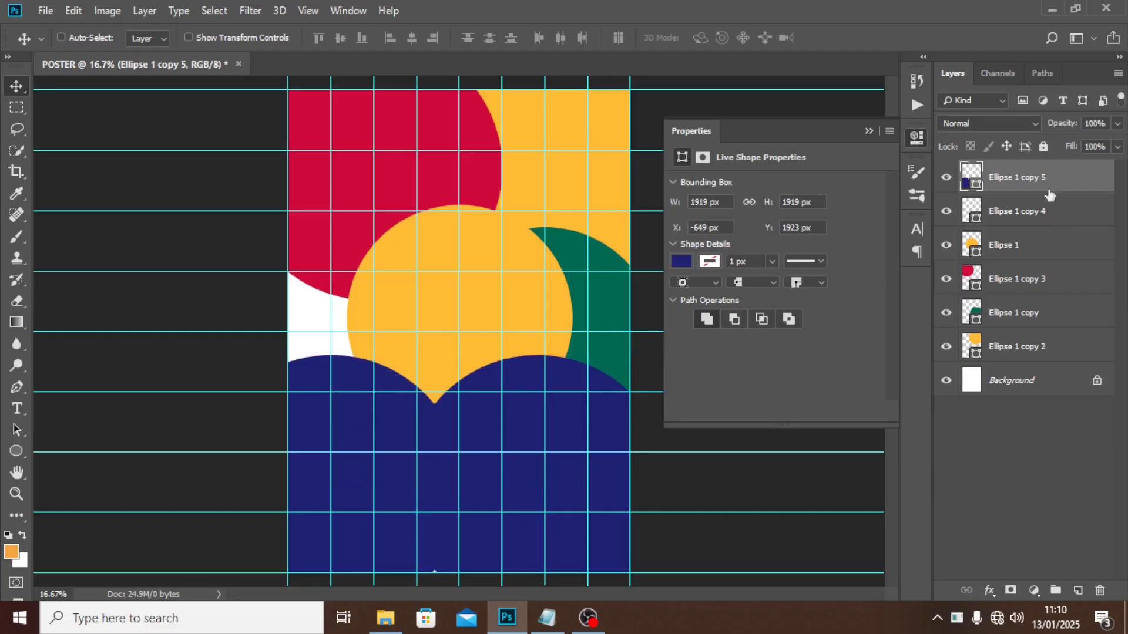
double_click(972, 179)
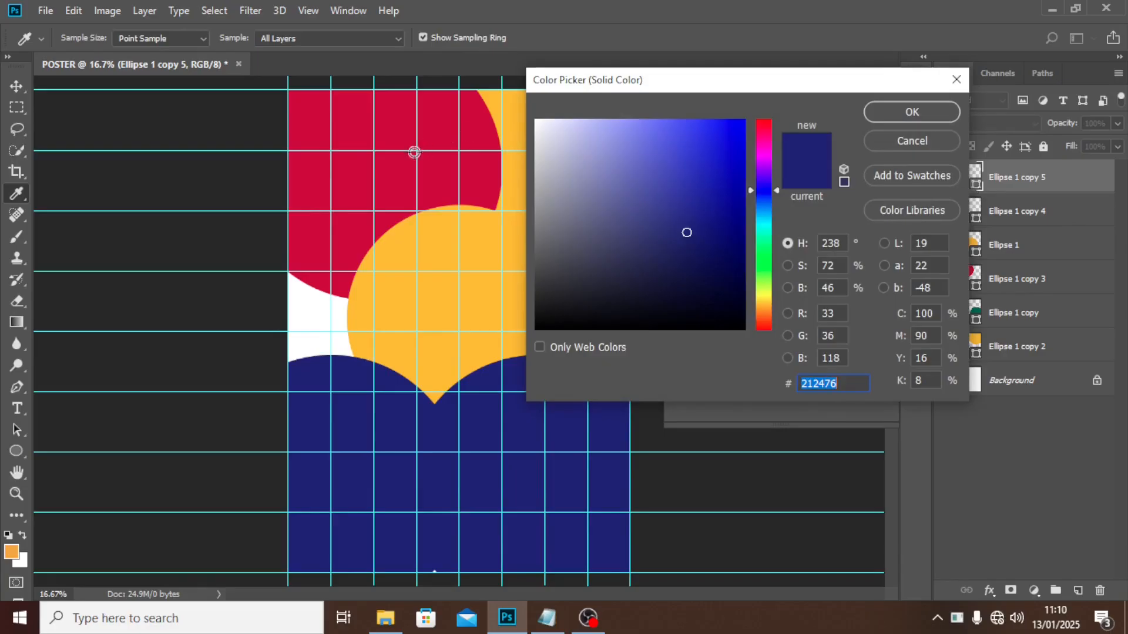
click(388, 175)
click(935, 109)
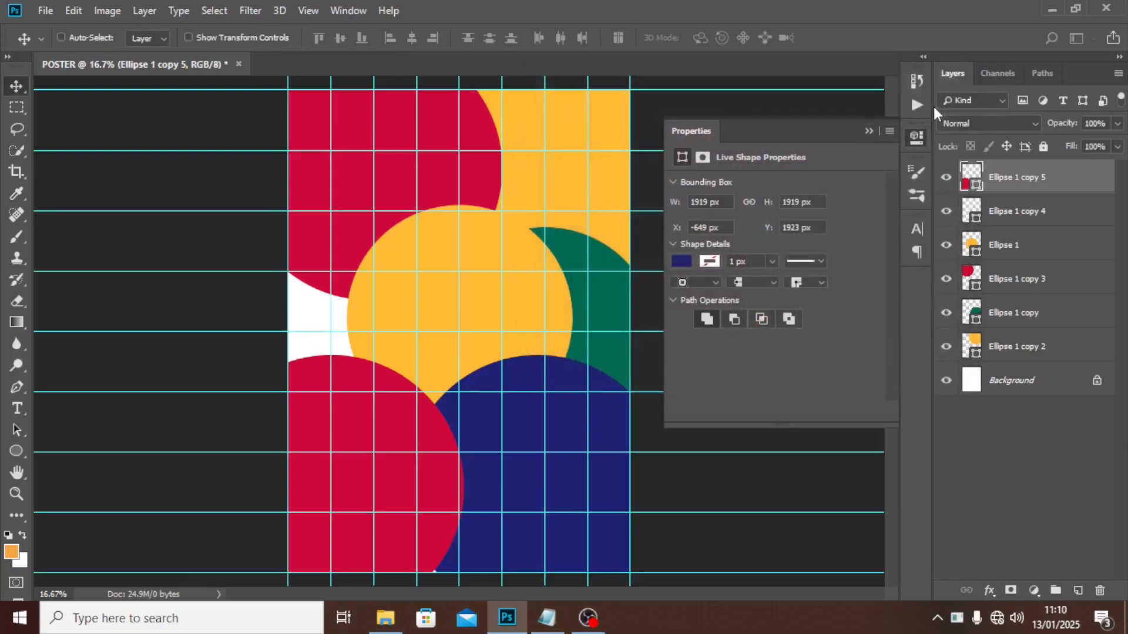
Set the fill of Ellipse 1 copy 3 to hex D05800.
click(972, 274)
double_click(973, 274)
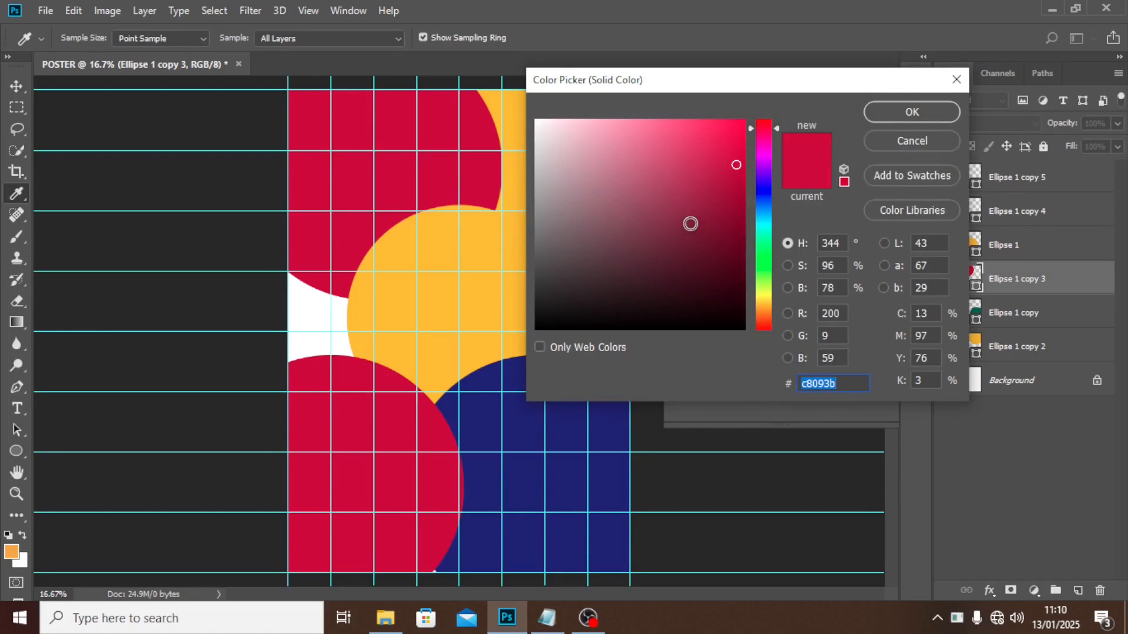
text(D)
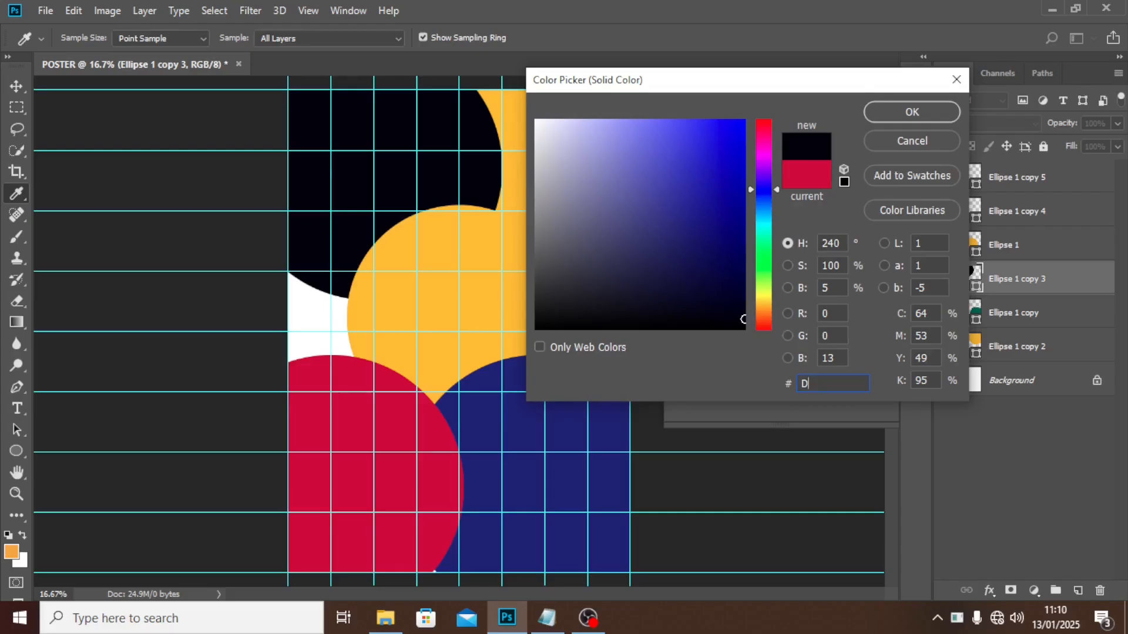
text(0)
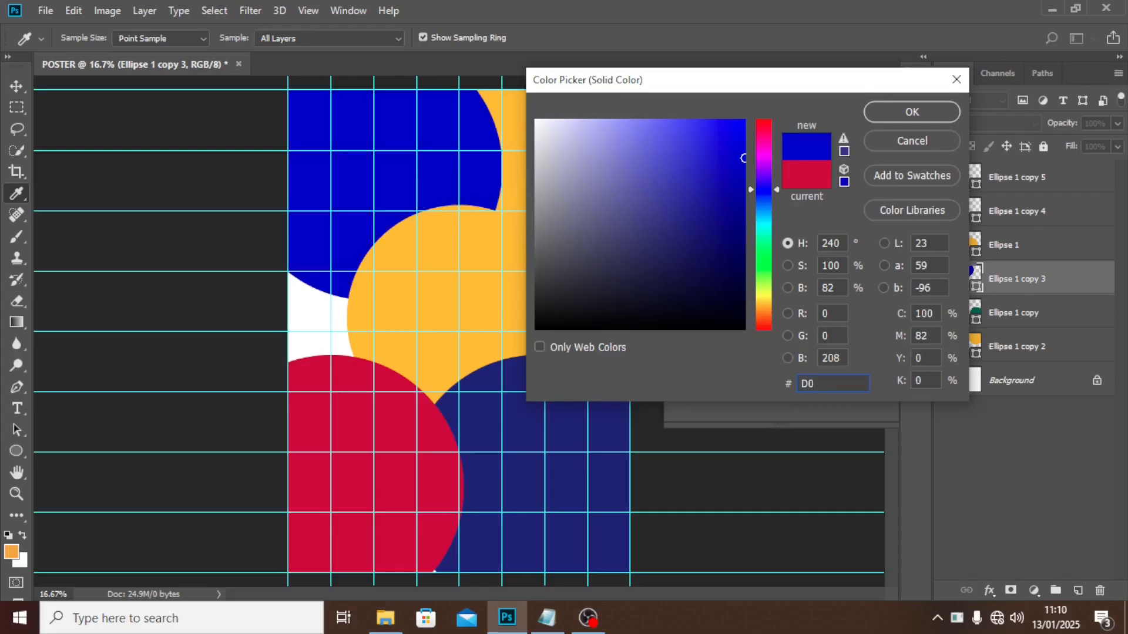
text(58)
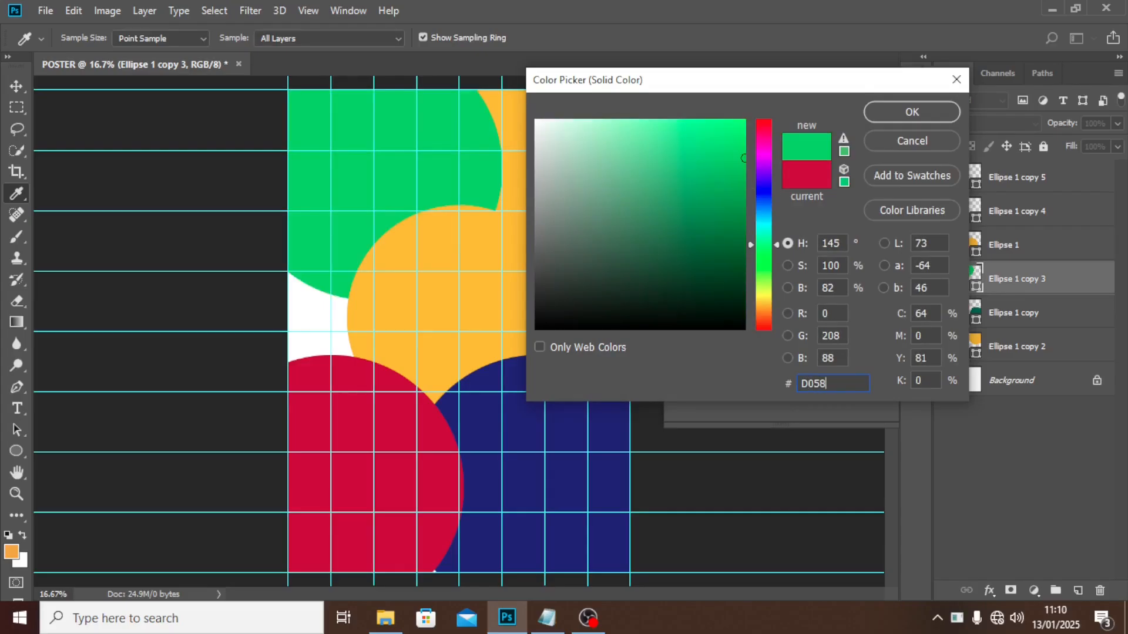
text(99)
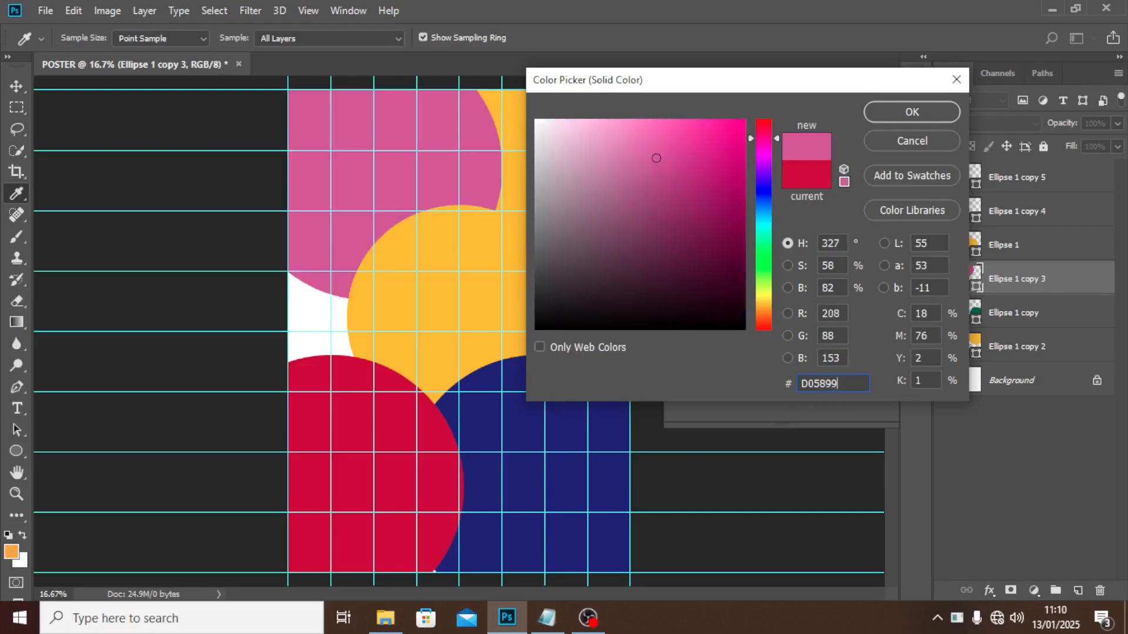
key(BackSpace)
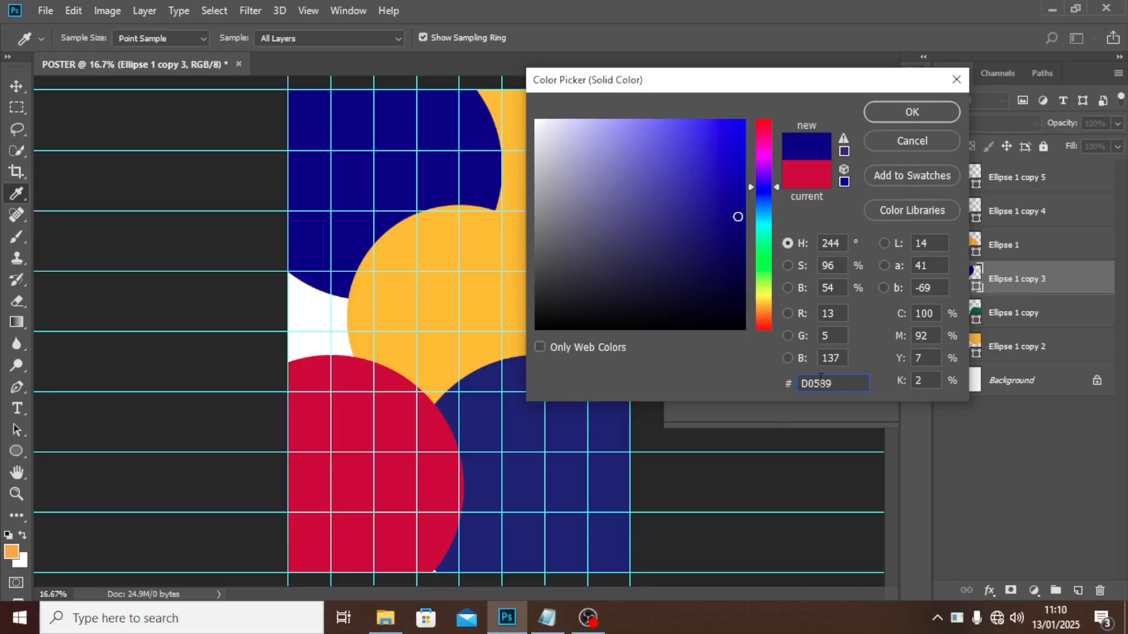
key(BackSpace)
text(0)
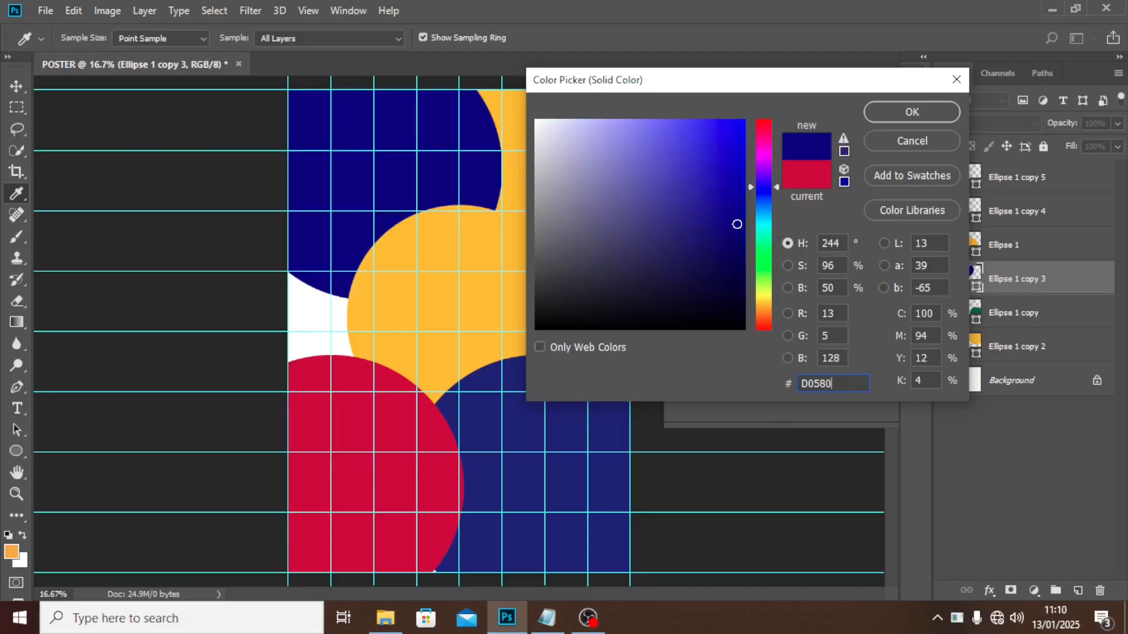
text(0)
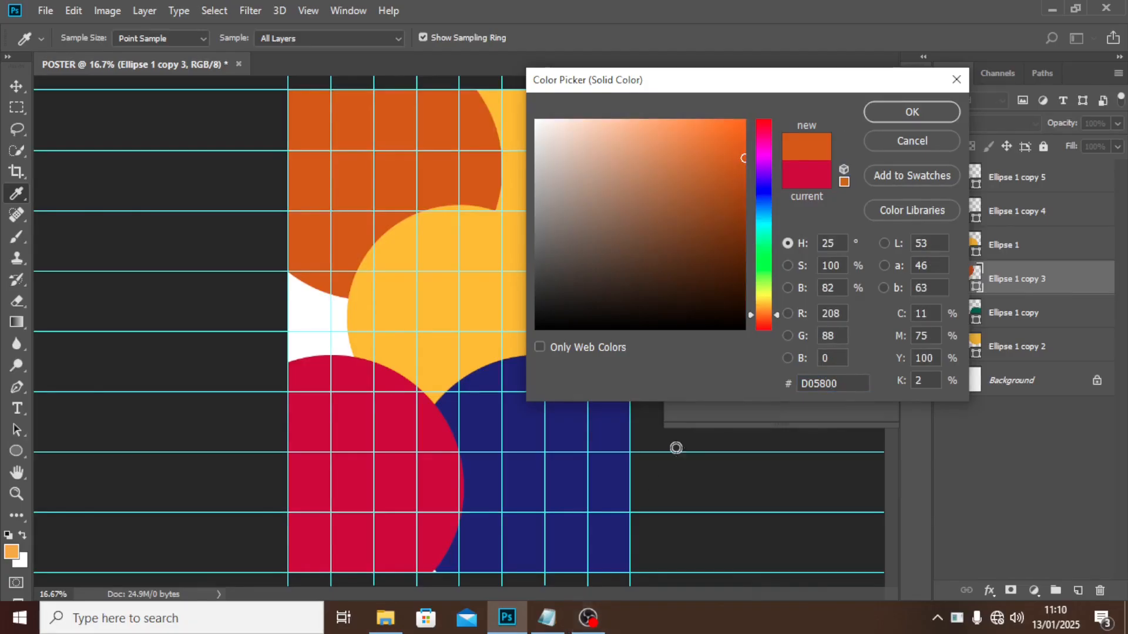
drag(853, 387, 734, 370)
click(912, 113)
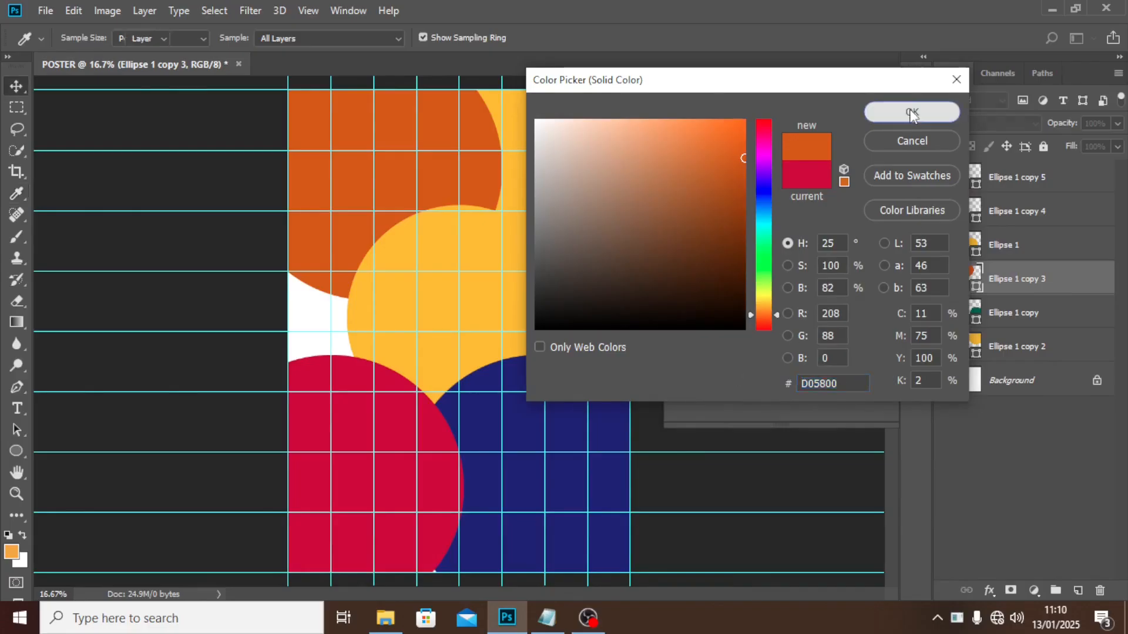
click(1024, 383)
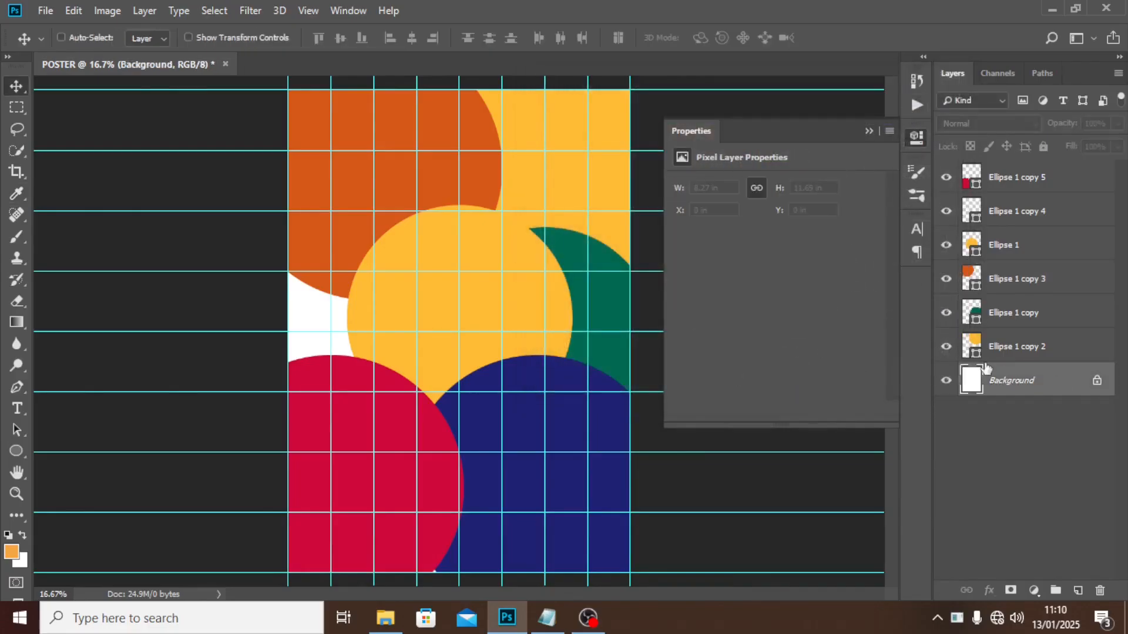
Duplicate the teal circle and move the copy left to fill the white gap.
click(1016, 309)
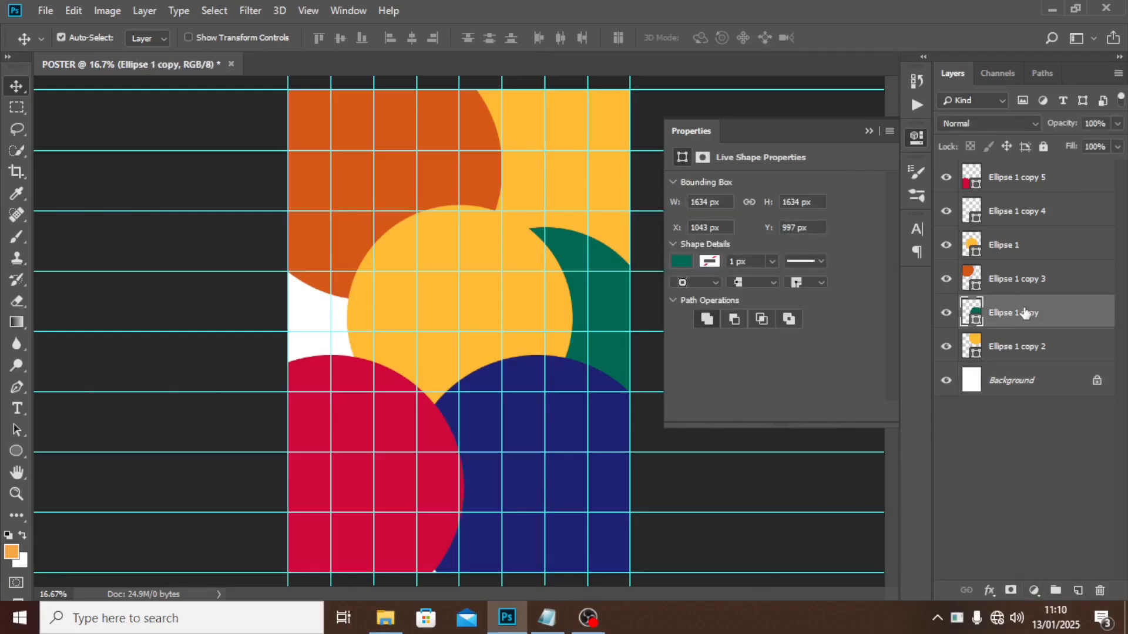
key(ctrl+j)
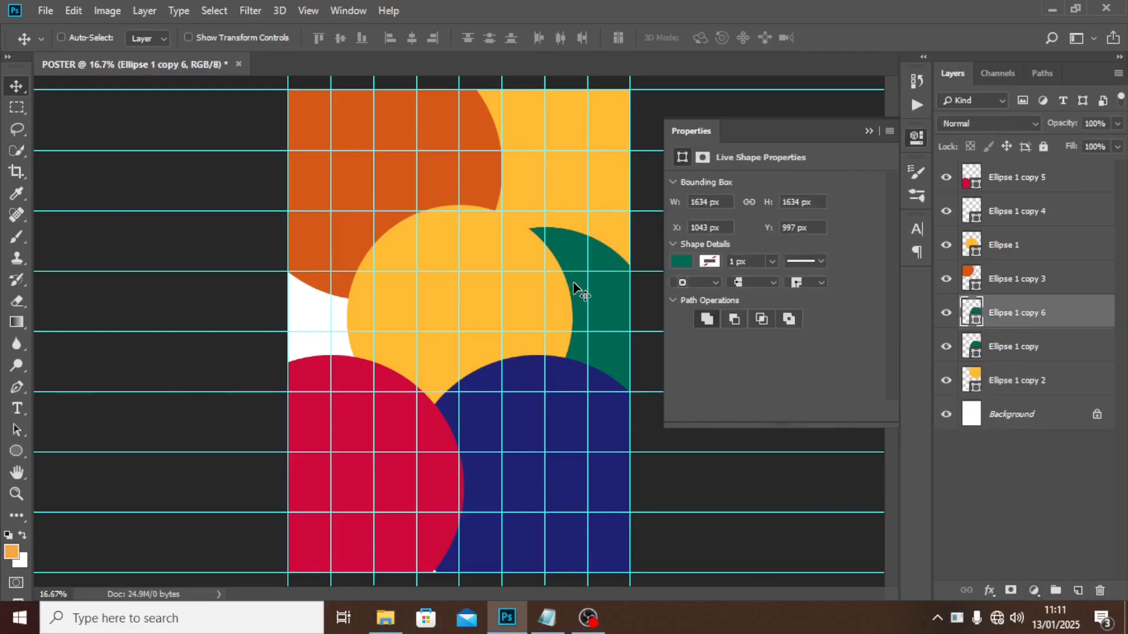
drag(579, 290, 334, 309)
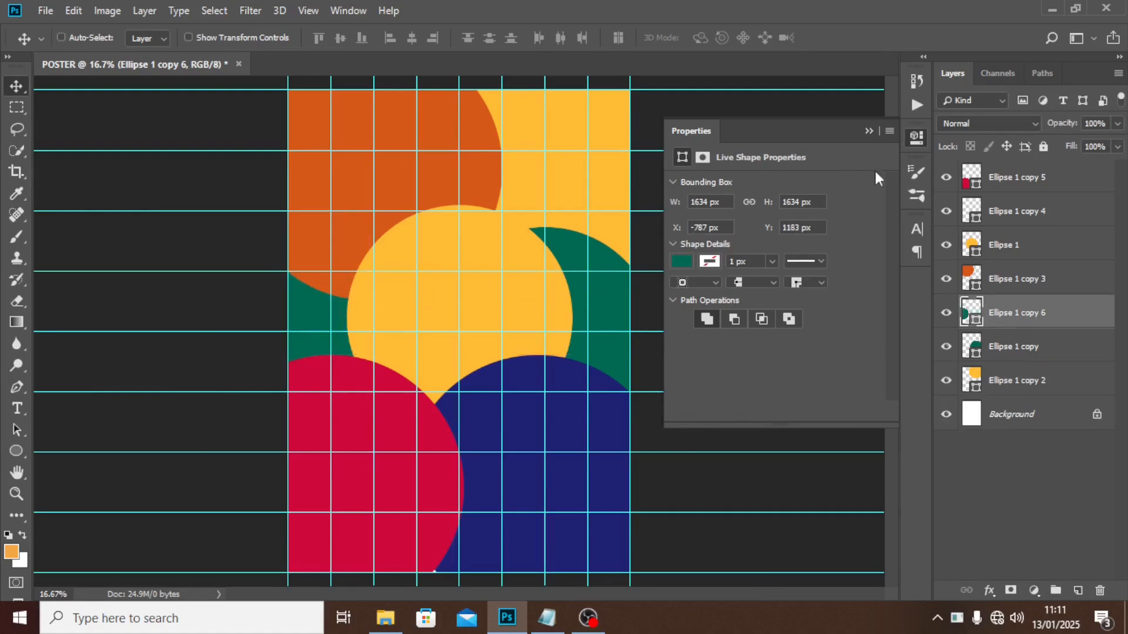
Move the burnt-orange top-left circle up and left to X -536, Y -603 px.
click(1007, 284)
drag(481, 174, 456, 146)
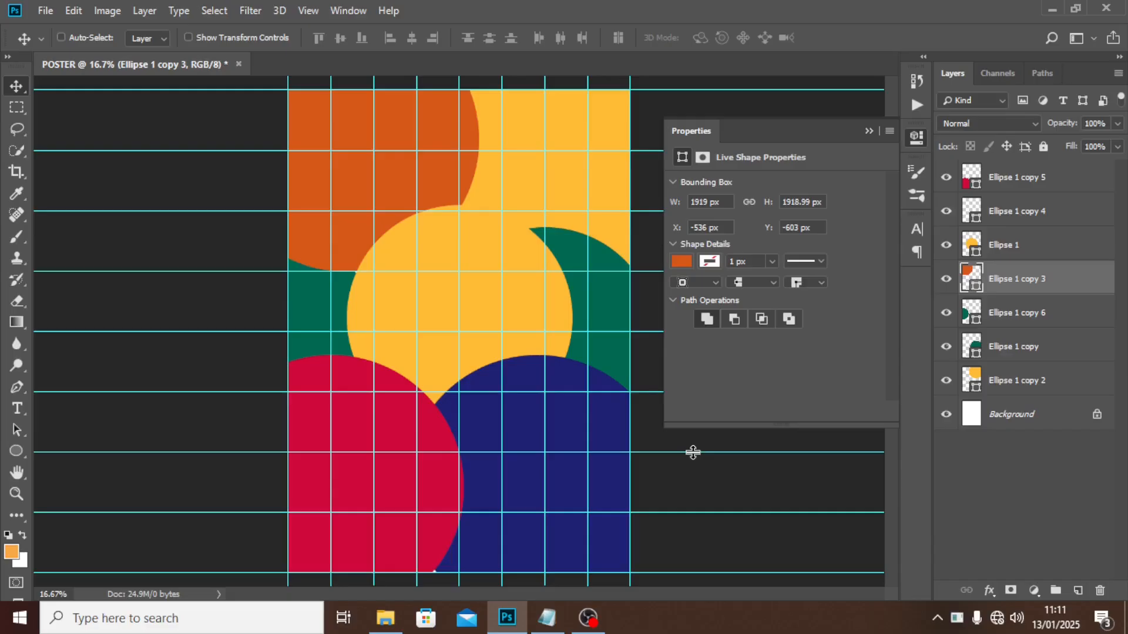
click(1017, 180)
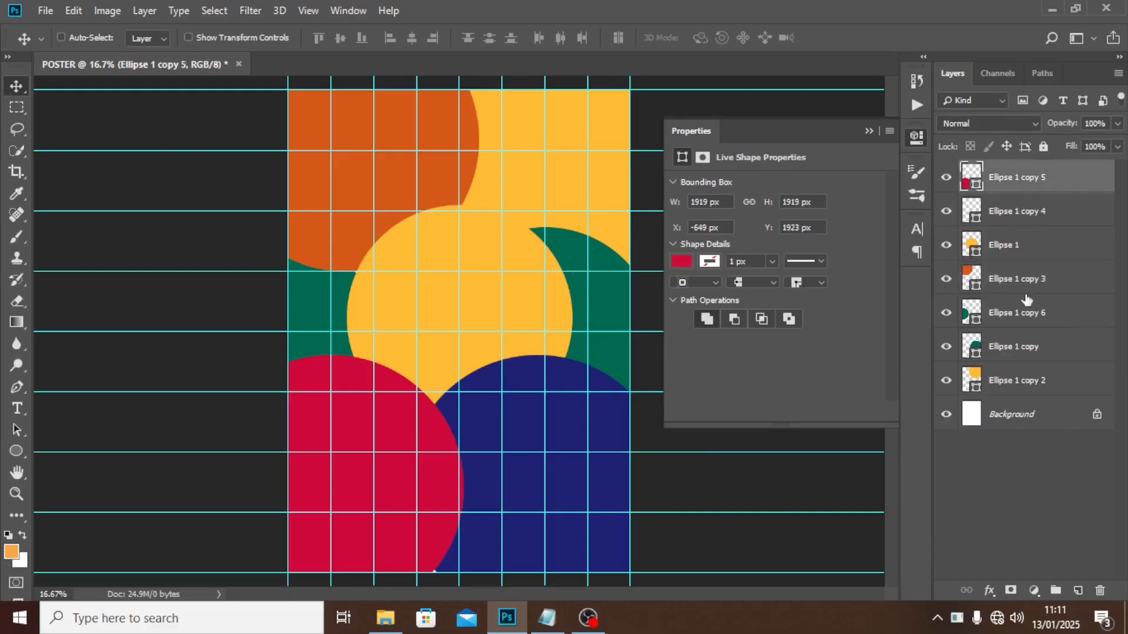
Select all the ellipse layers and group them into a group named BG.
shift+click(1011, 383)
key(ctrl+g)
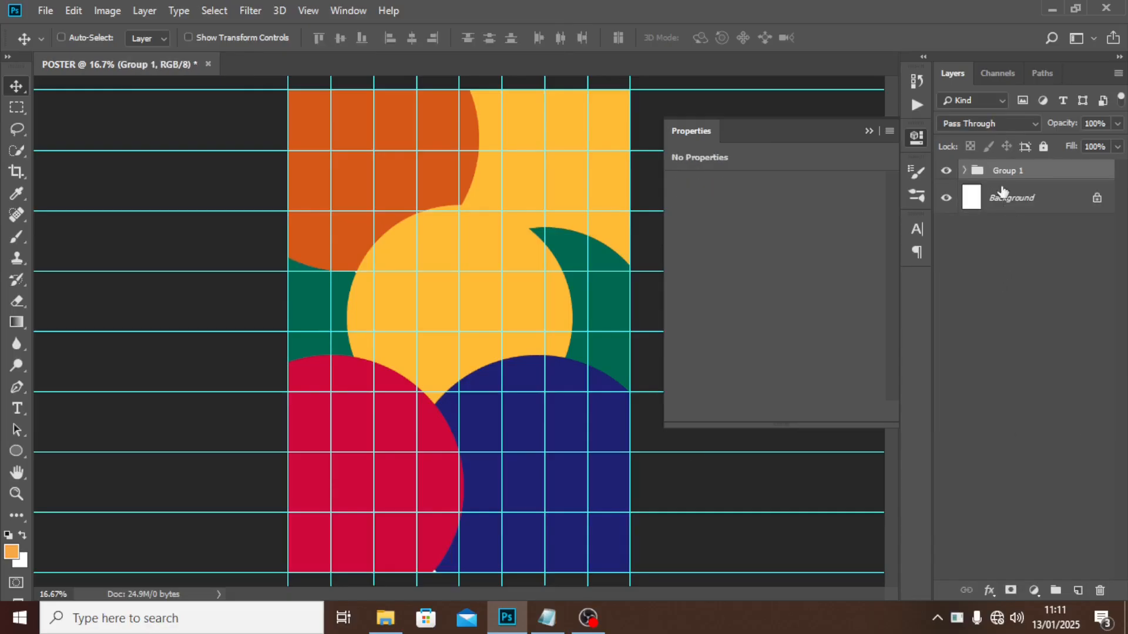
double_click(1005, 171)
text(BG)
key(Return)
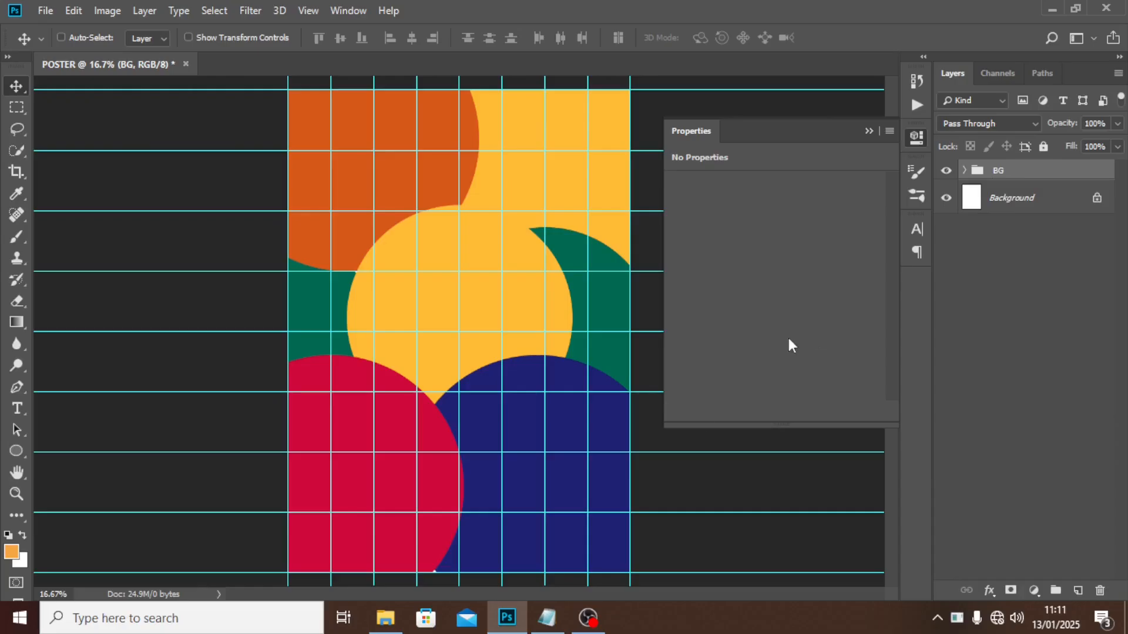
click(384, 616)
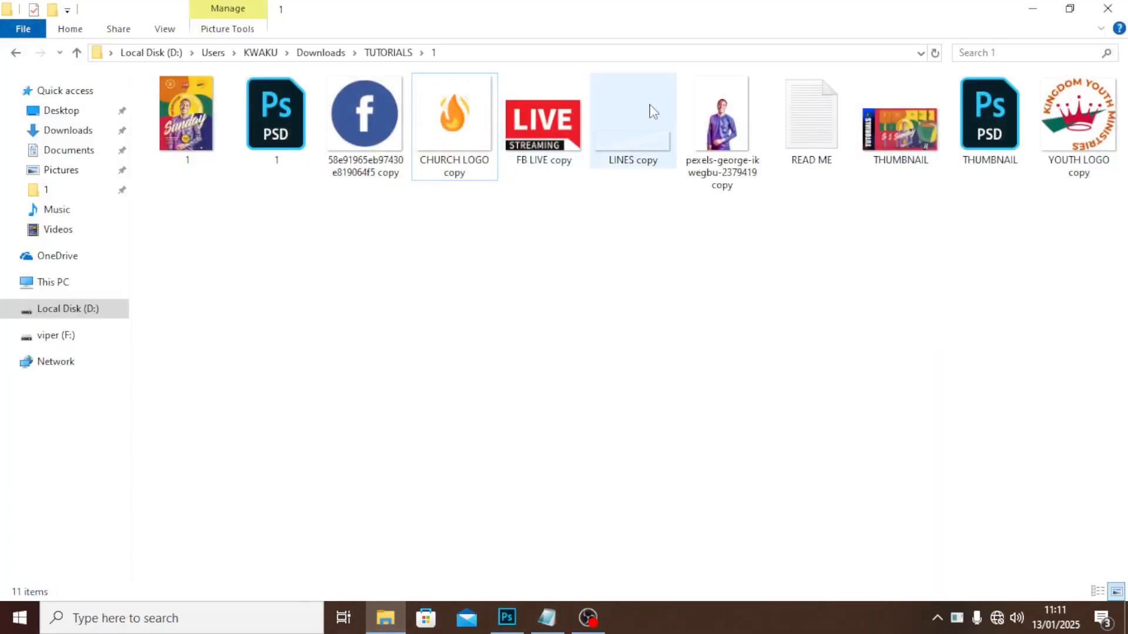
Drag the cut-out portrait PNG from File Explorer onto the poster canvas above BG.
click(739, 113)
drag(731, 101, 587, 382)
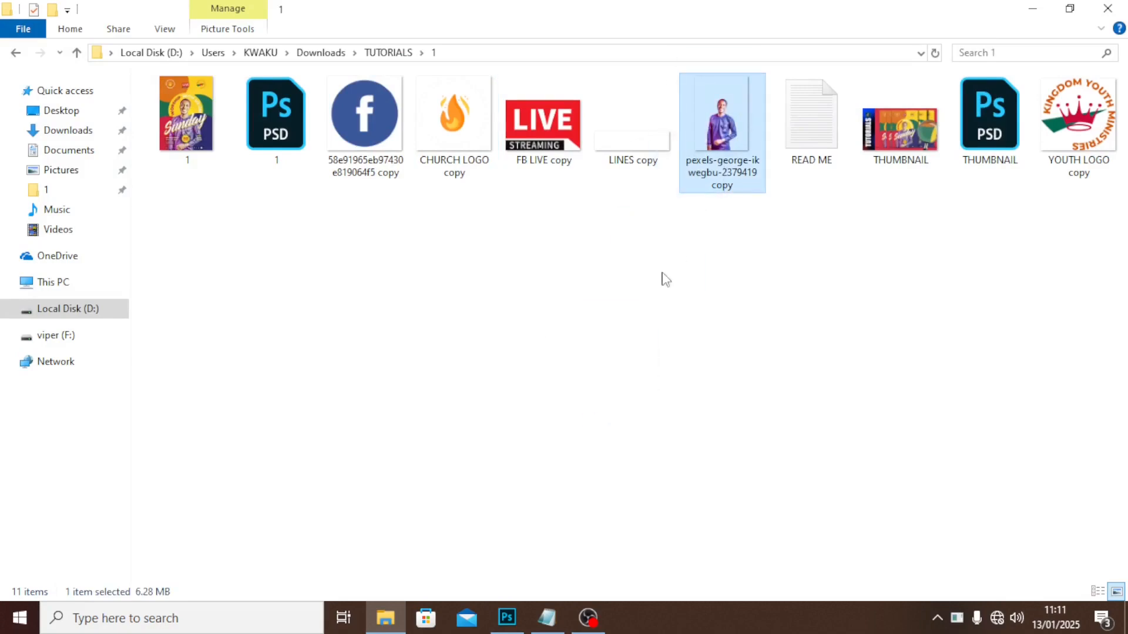
drag(708, 120, 442, 462)
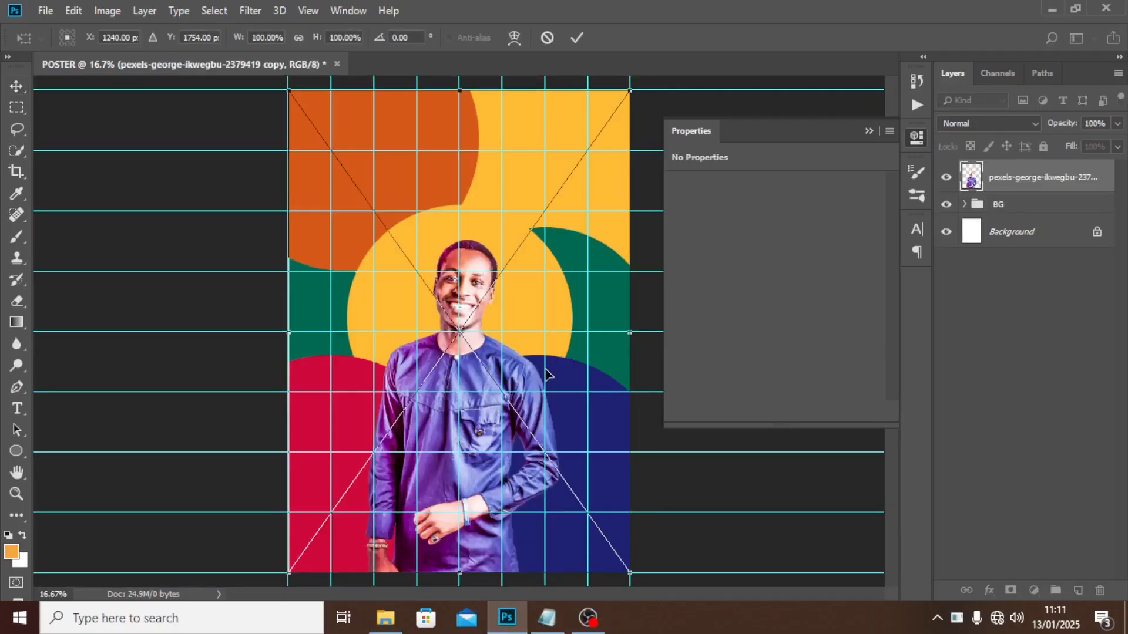
Commit the portrait, then move it lower and nudge it slightly left over the circles.
key(Return)
key(ctrl+plus)
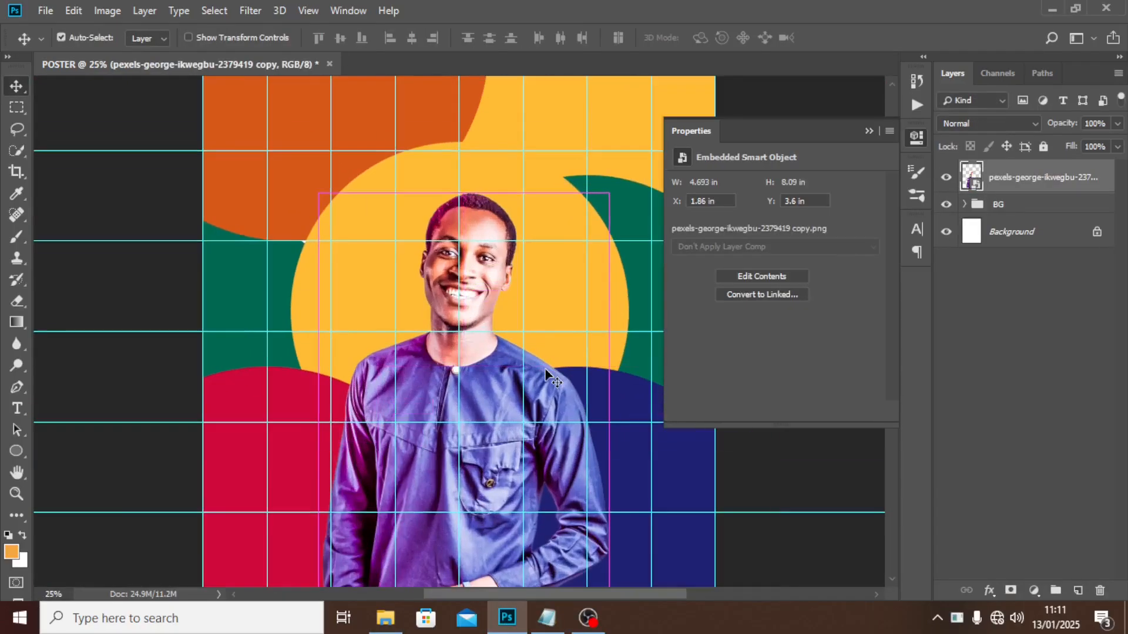
click(867, 133)
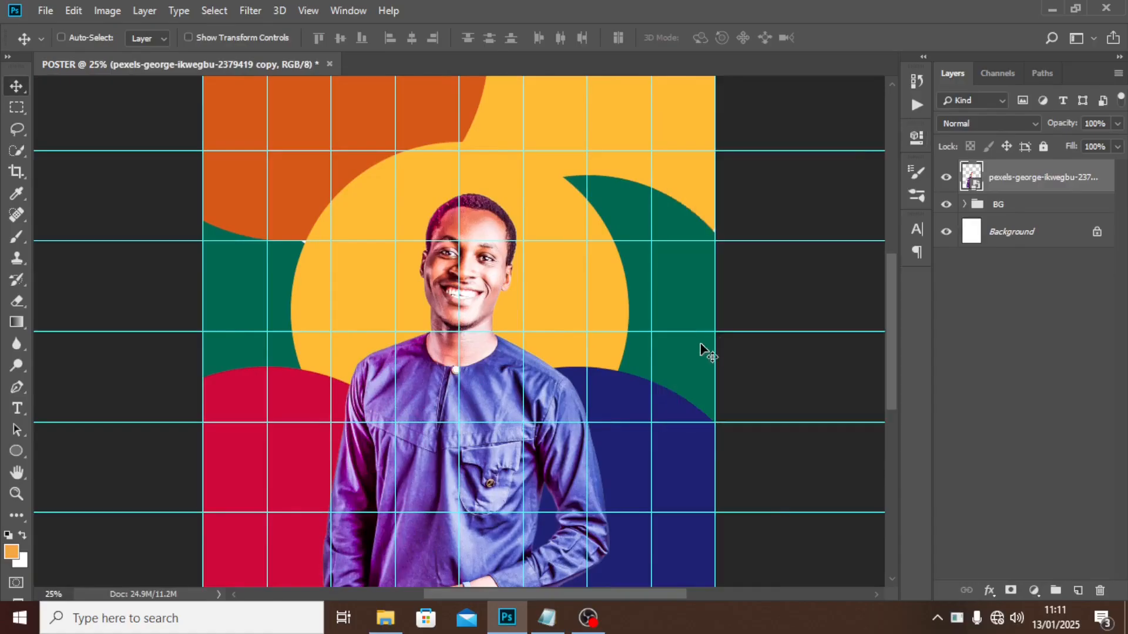
key(ctrl+t)
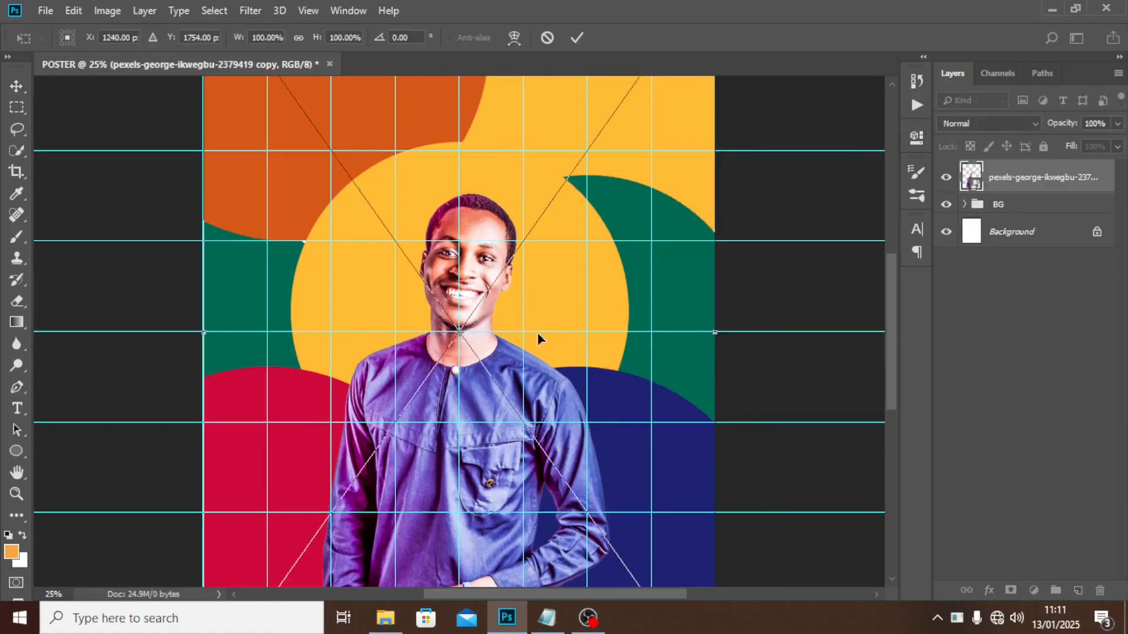
click(385, 618)
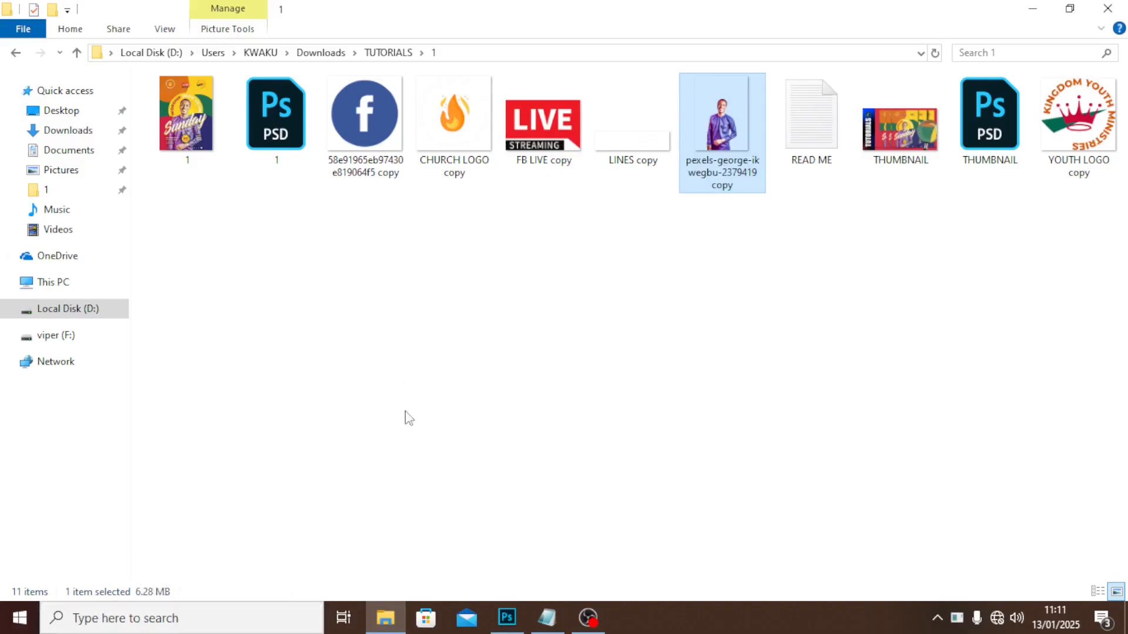
click(507, 617)
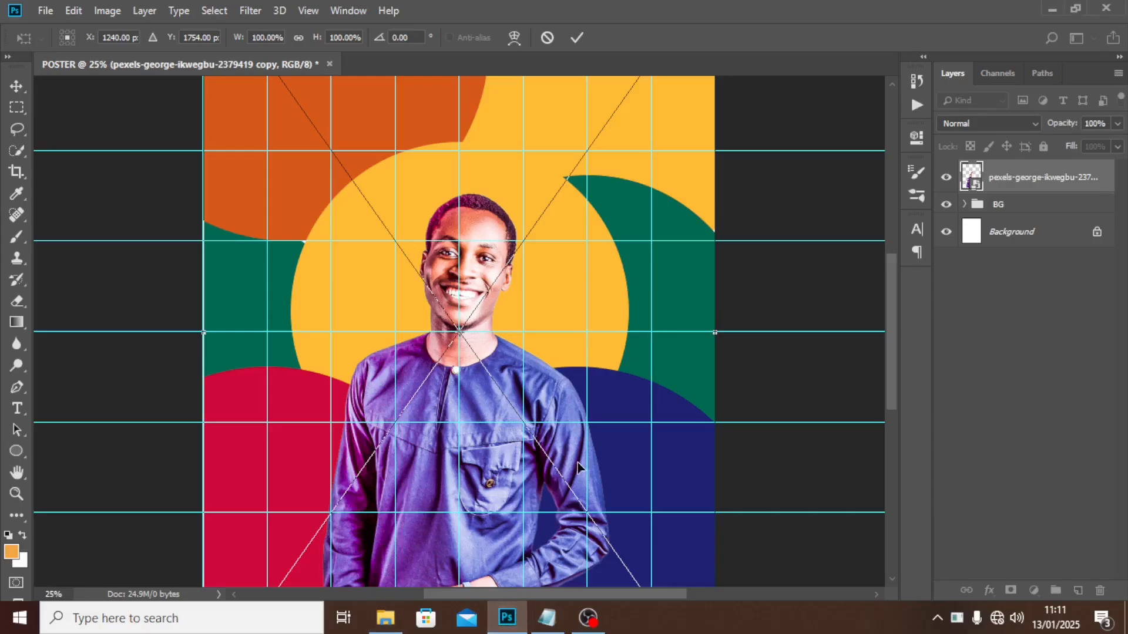
scroll(579, 467, down, 2)
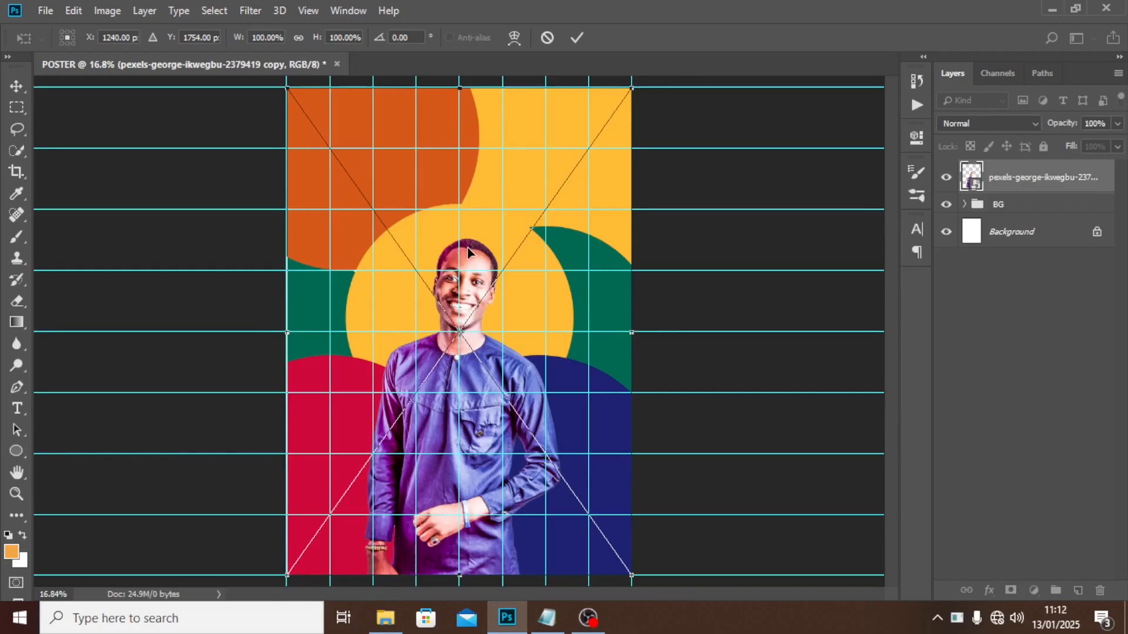
drag(468, 253, 464, 279)
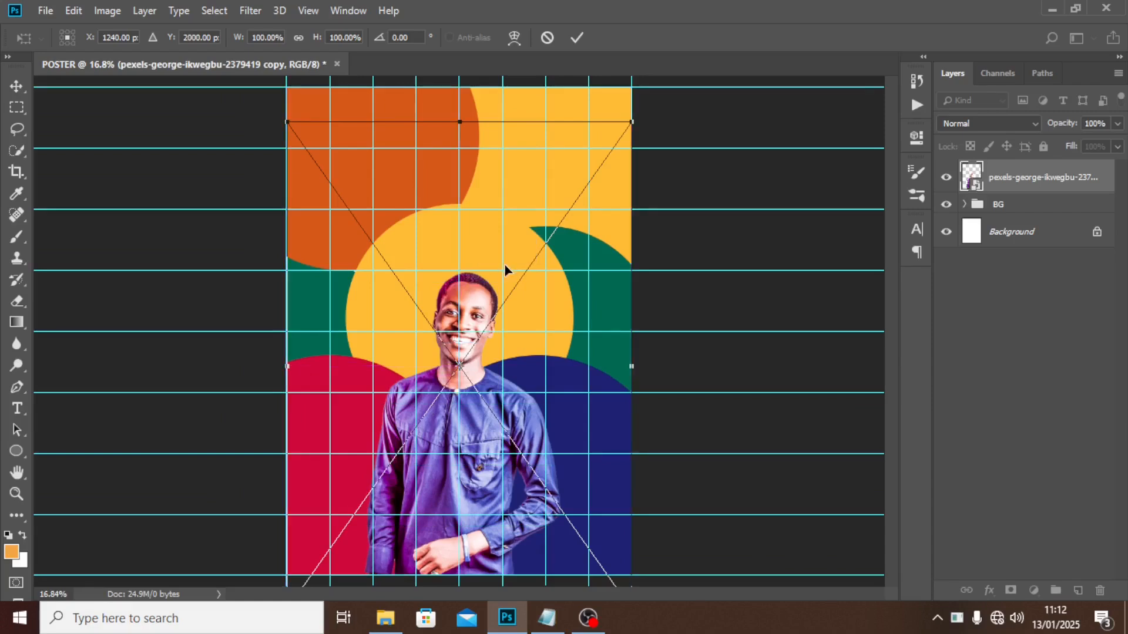
key(shift+Left)
key(shift+Left)
key(shift+Left)
key(shift+Left)
key(shift+Left)
key(shift+Left)
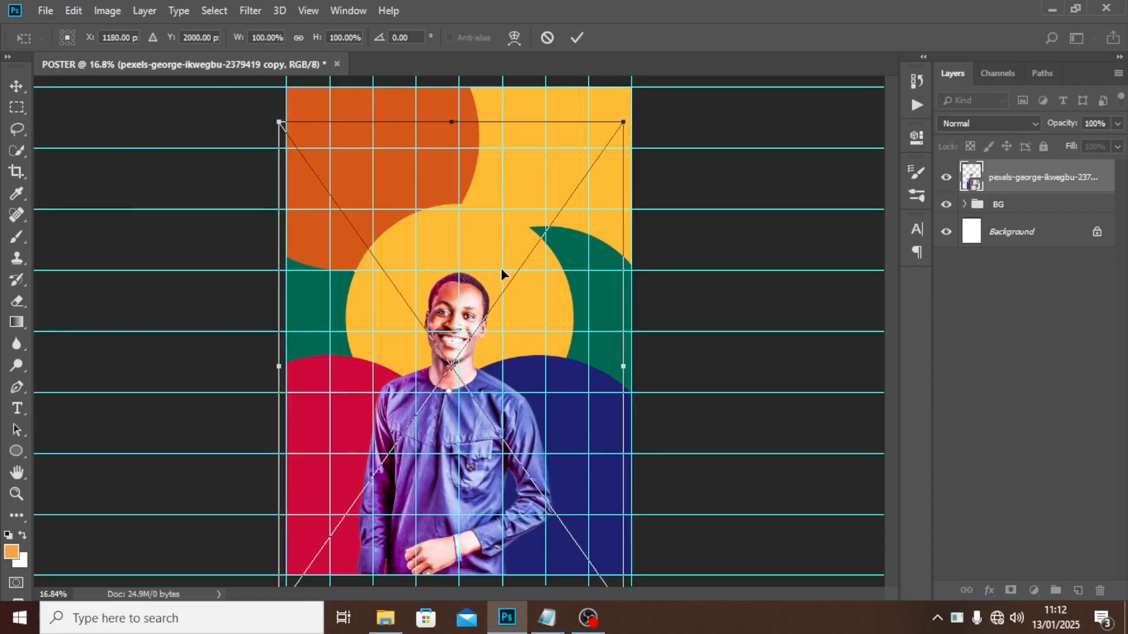
key(Return)
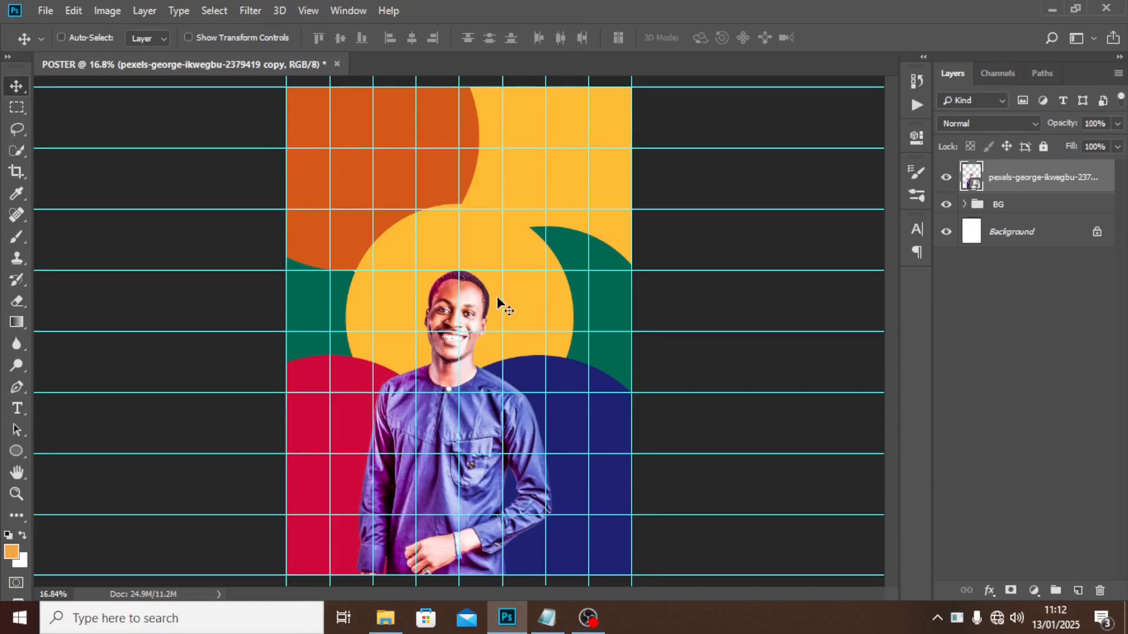
Convert the portrait layer to a smart object and open the Camera Raw filter.
right_click(1073, 179)
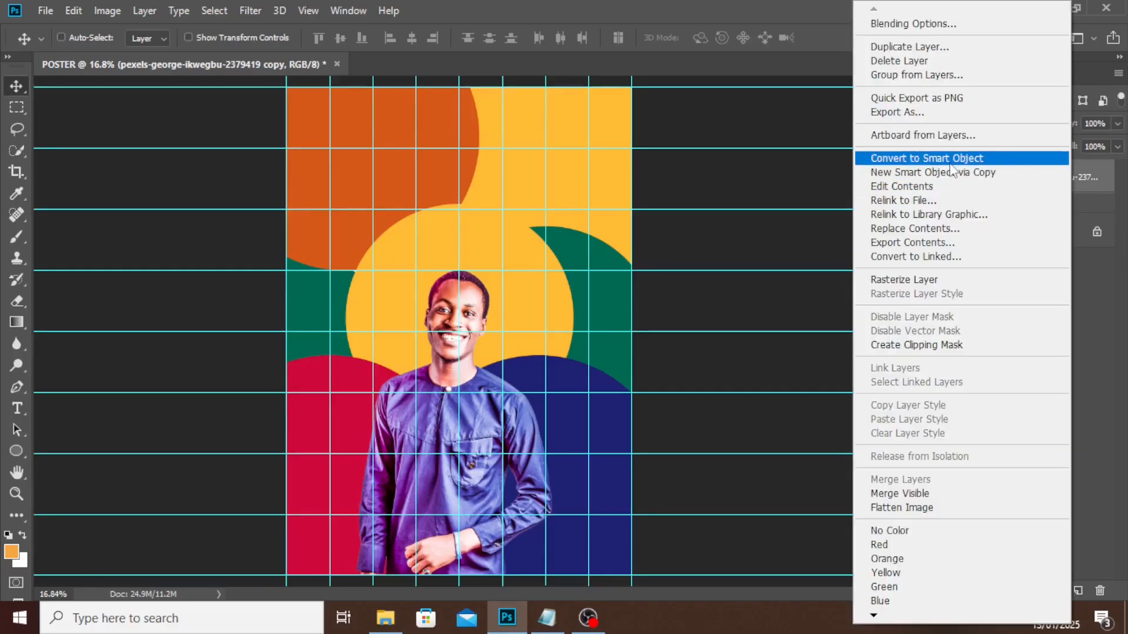
click(1060, 156)
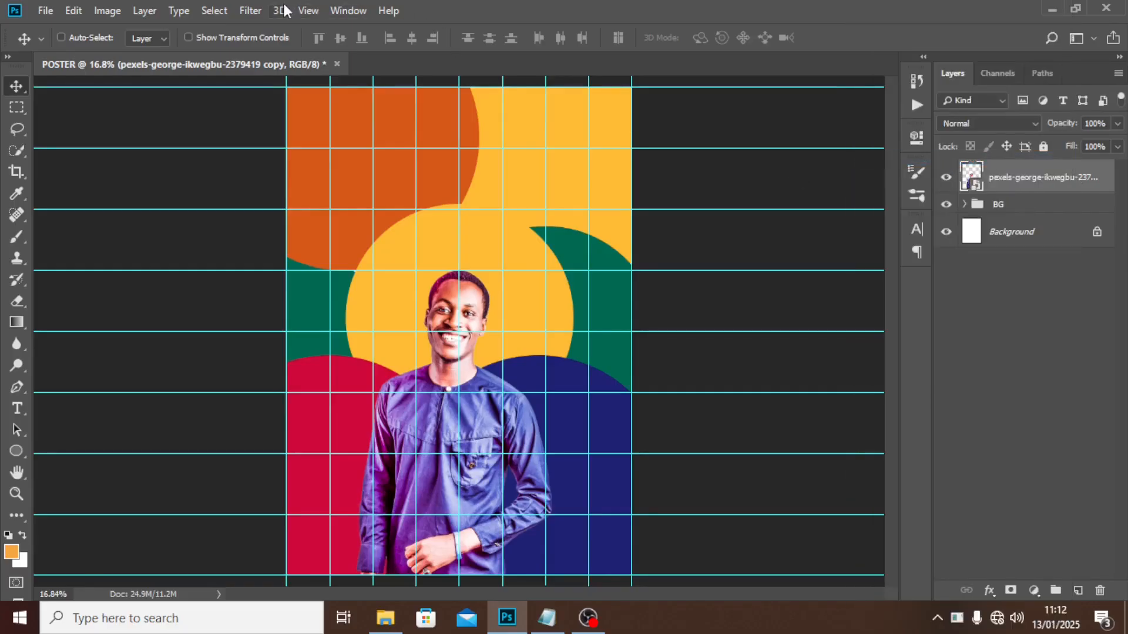
click(258, 10)
click(266, 109)
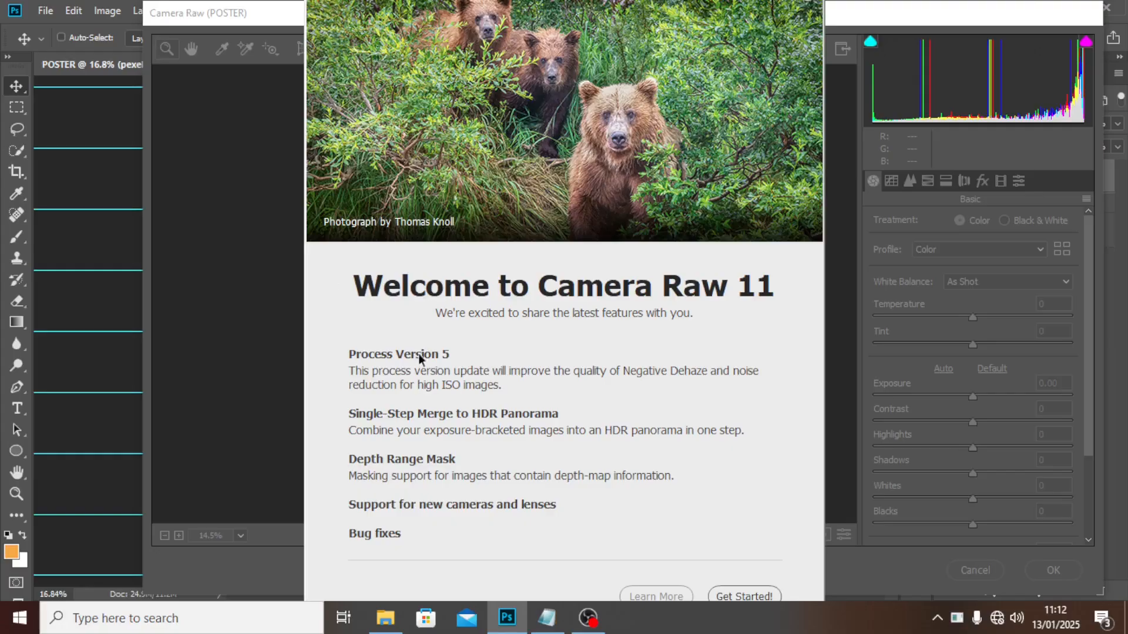
In Camera Raw set Contrast +53, Highlights -100, Shadows +100, Whites -100 and Blacks +3.
click(728, 596)
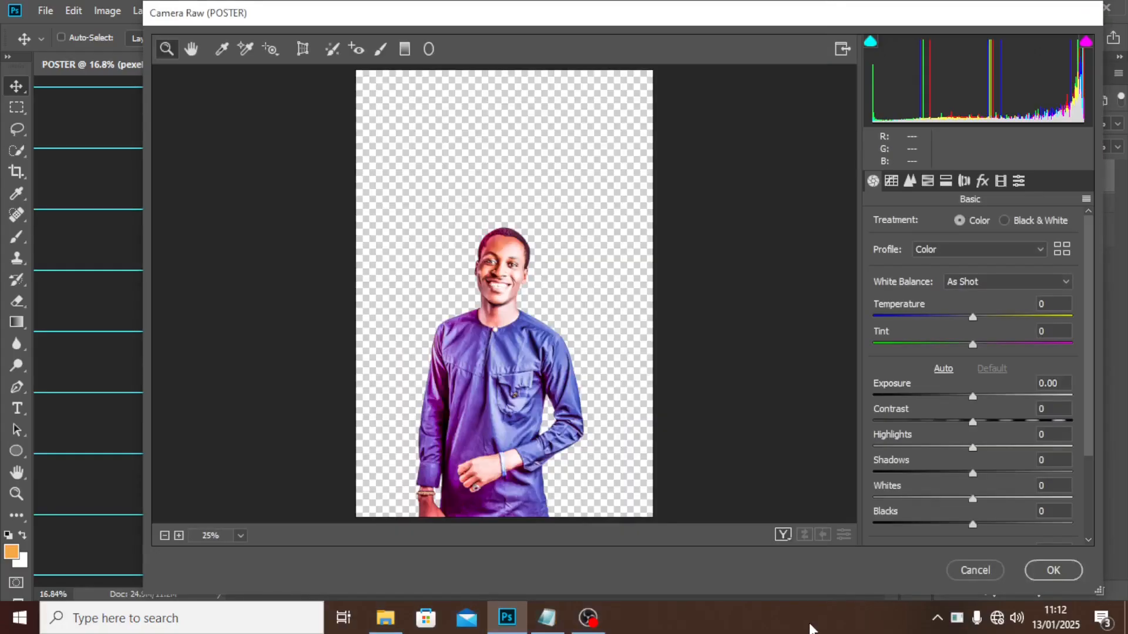
key(ctrl+plus)
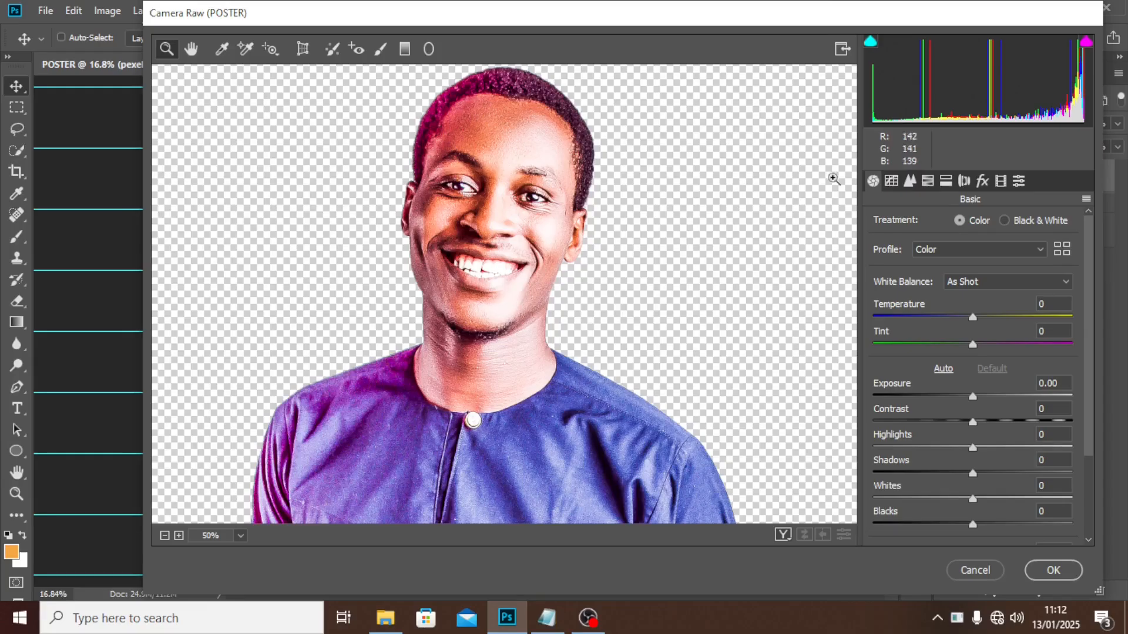
drag(972, 421, 1025, 431)
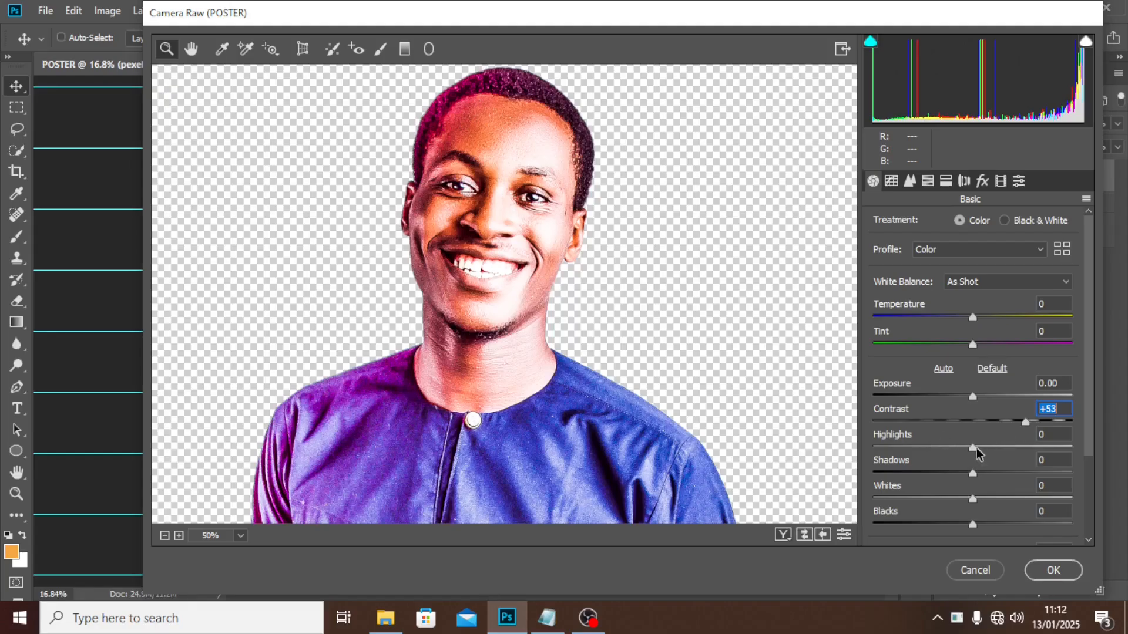
key(Tab)
text(-100)
key(Return)
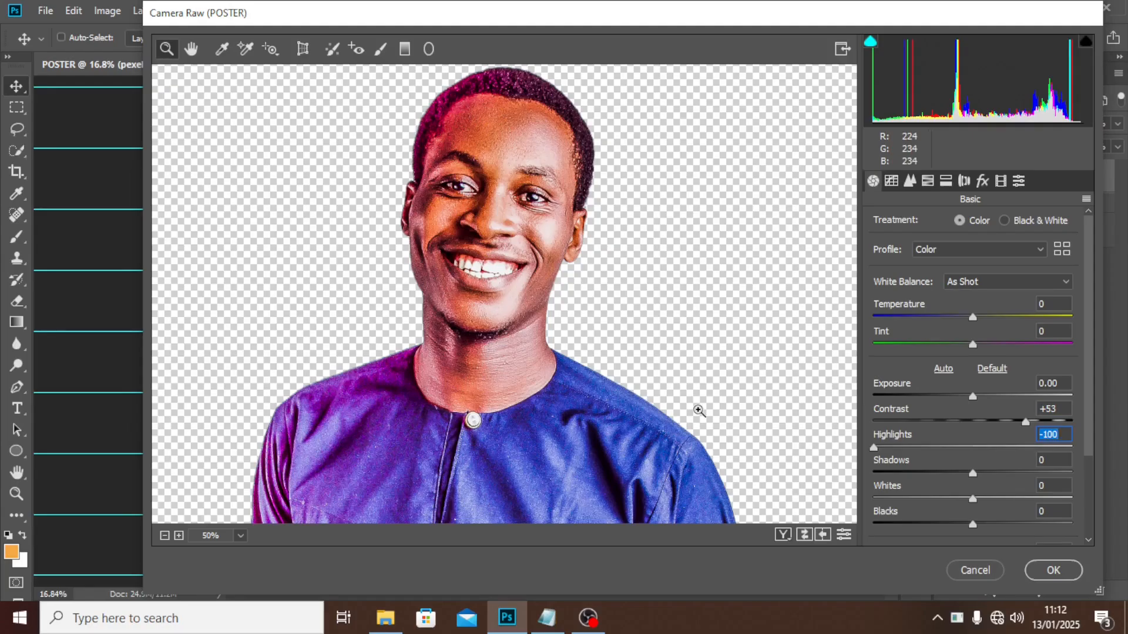
click(973, 474)
drag(973, 475, 1109, 476)
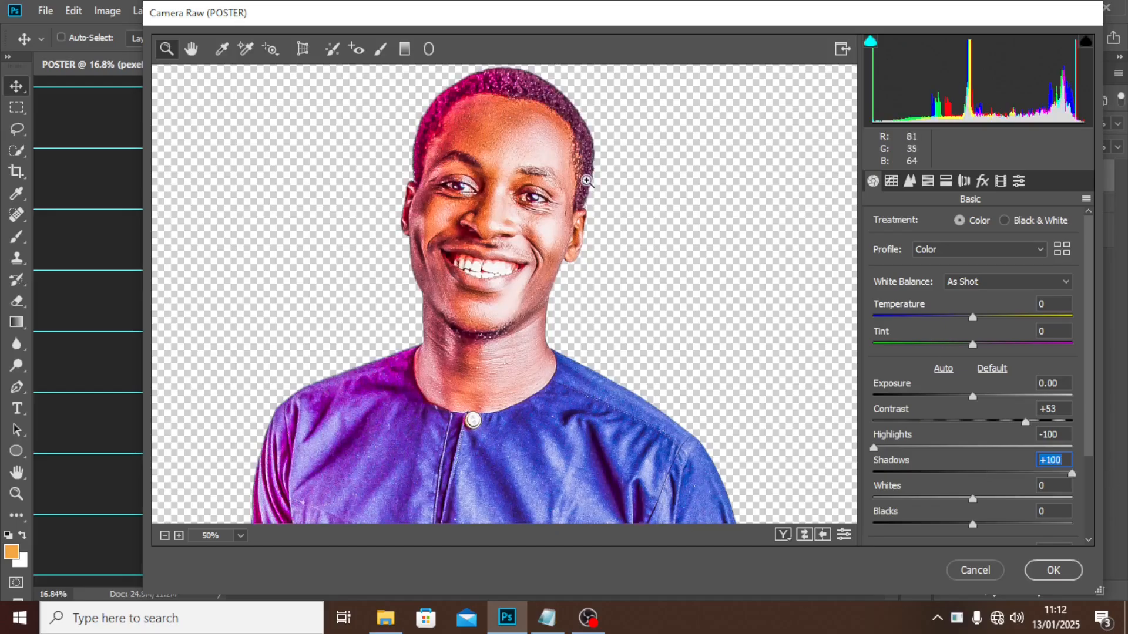
drag(1072, 474, 1115, 476)
drag(973, 498, 771, 504)
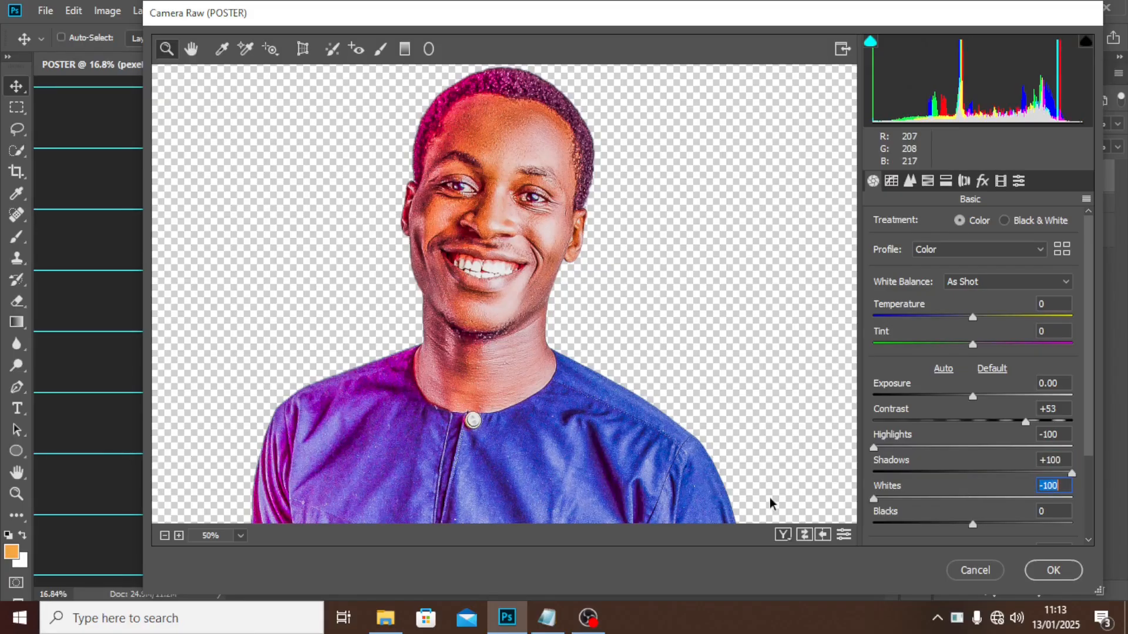
scroll(985, 469, down, 3)
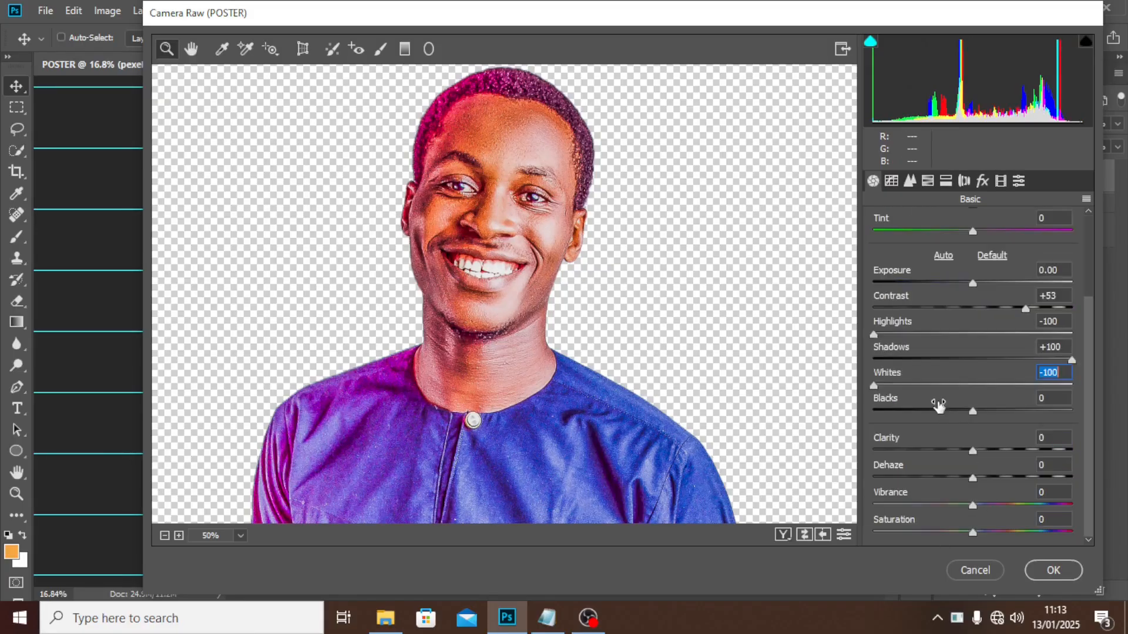
drag(971, 412, 976, 411)
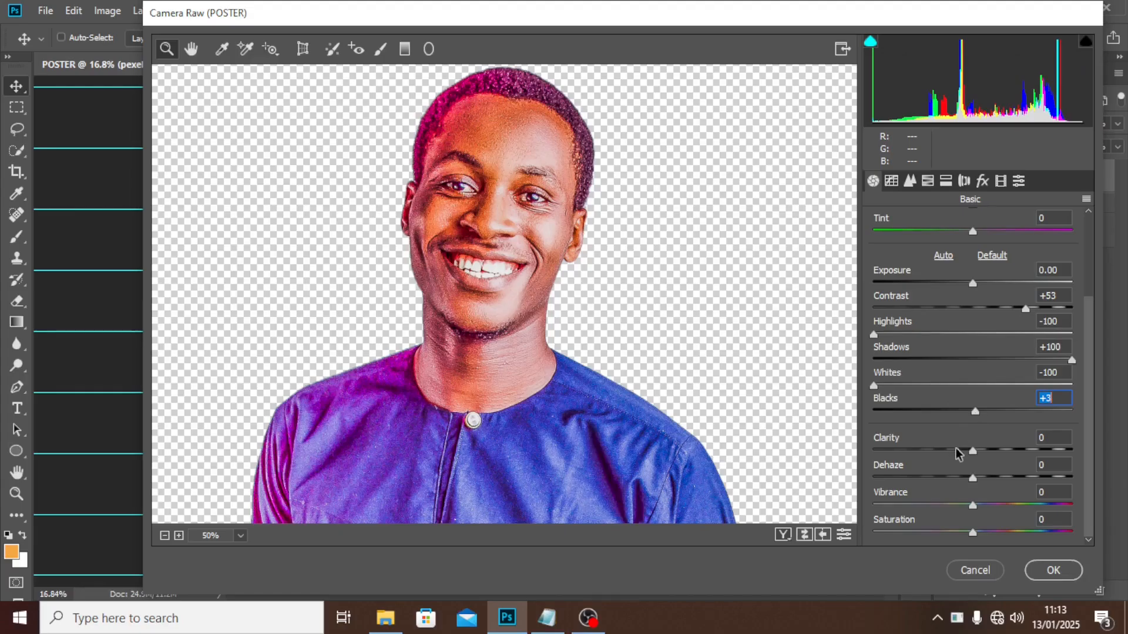
Set Clarity +100, Dehaze -10 and Sharpening Amount about 101, then apply the filter.
click(972, 451)
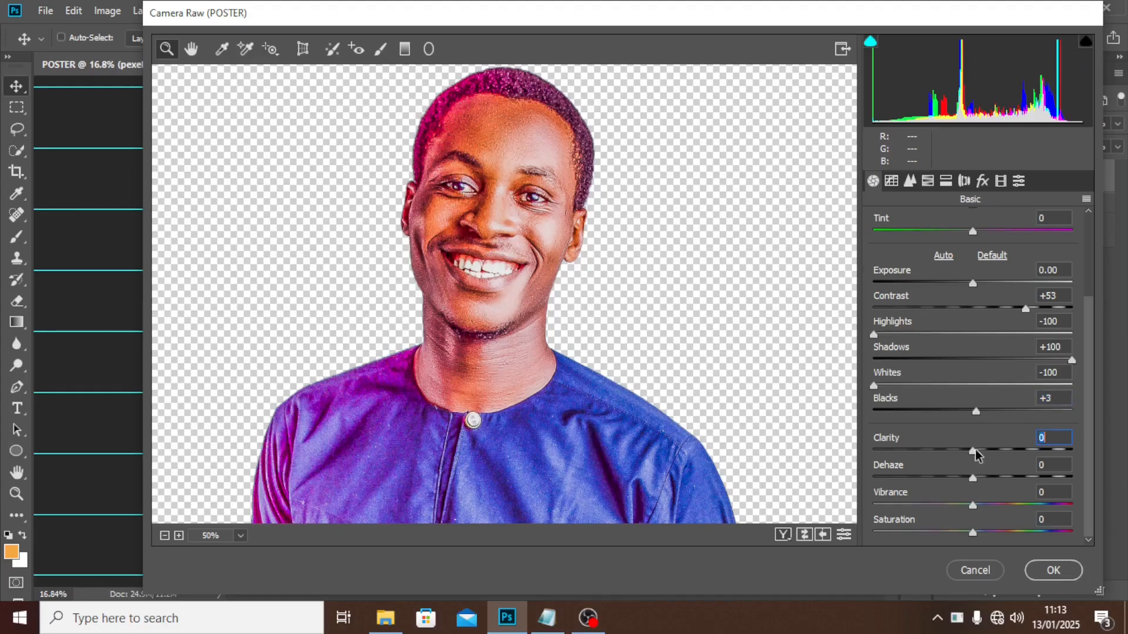
drag(974, 451, 1126, 443)
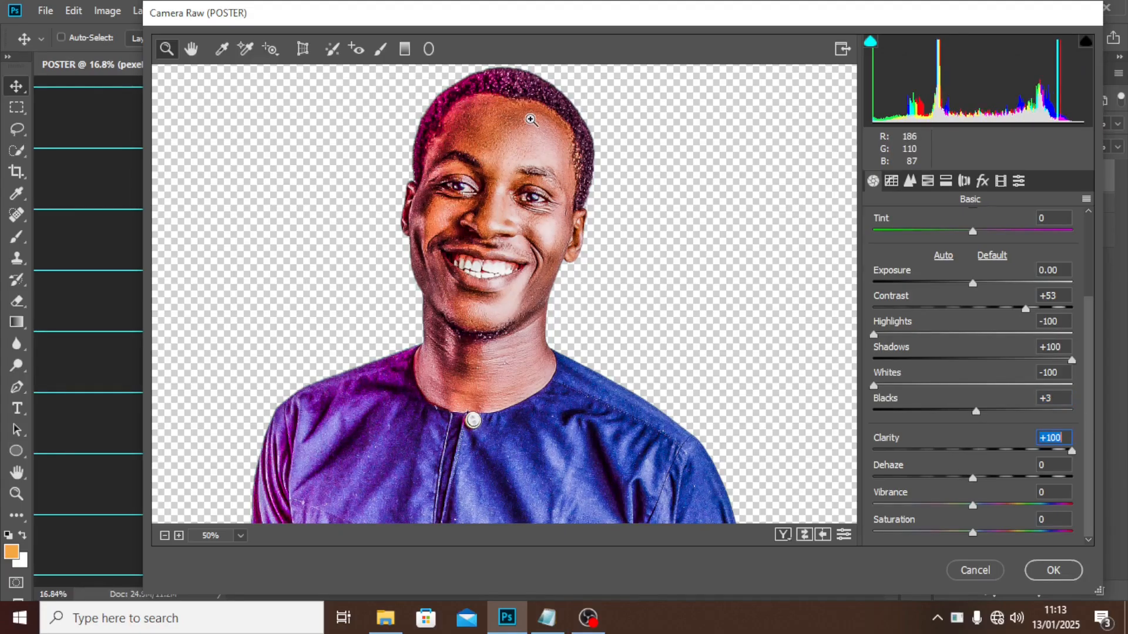
click(971, 479)
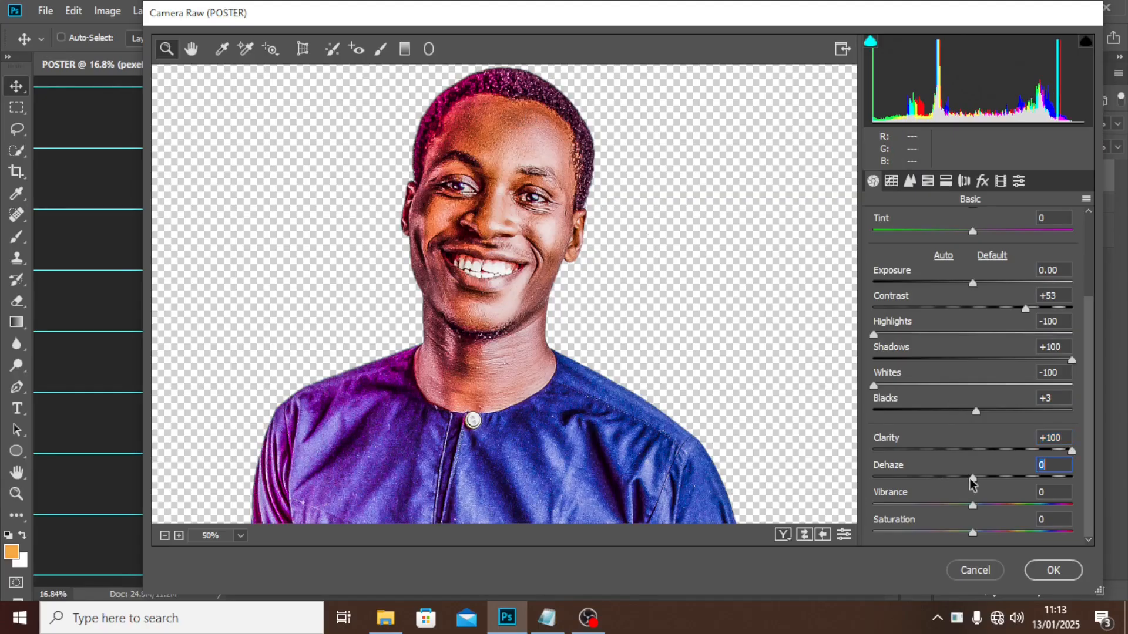
drag(967, 478, 959, 479)
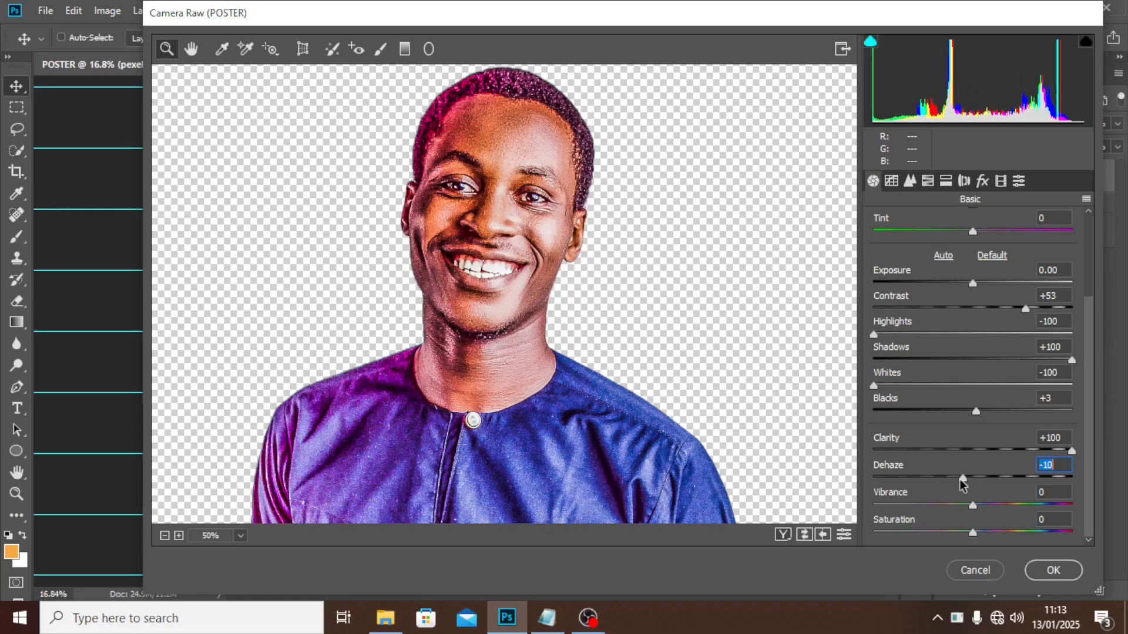
click(910, 183)
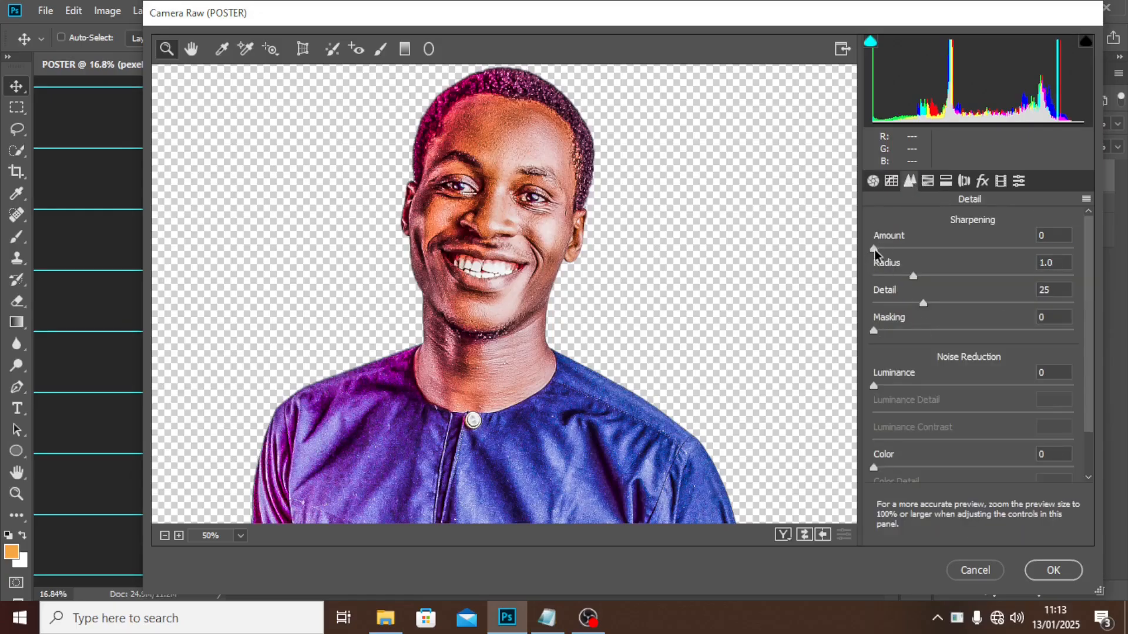
drag(880, 249, 1009, 247)
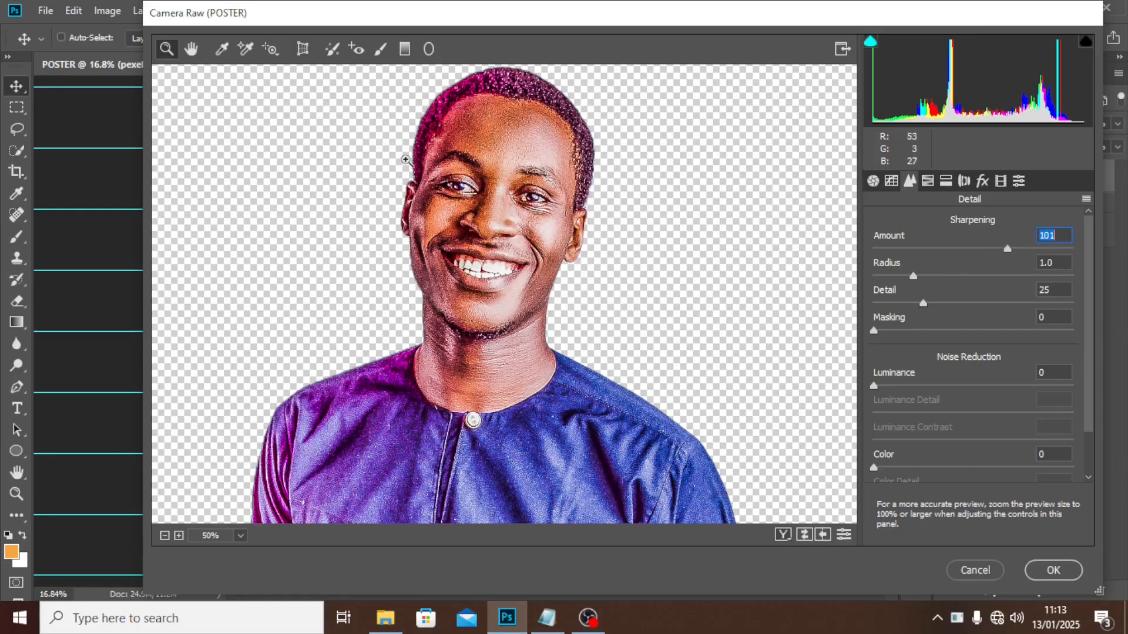
click(1043, 569)
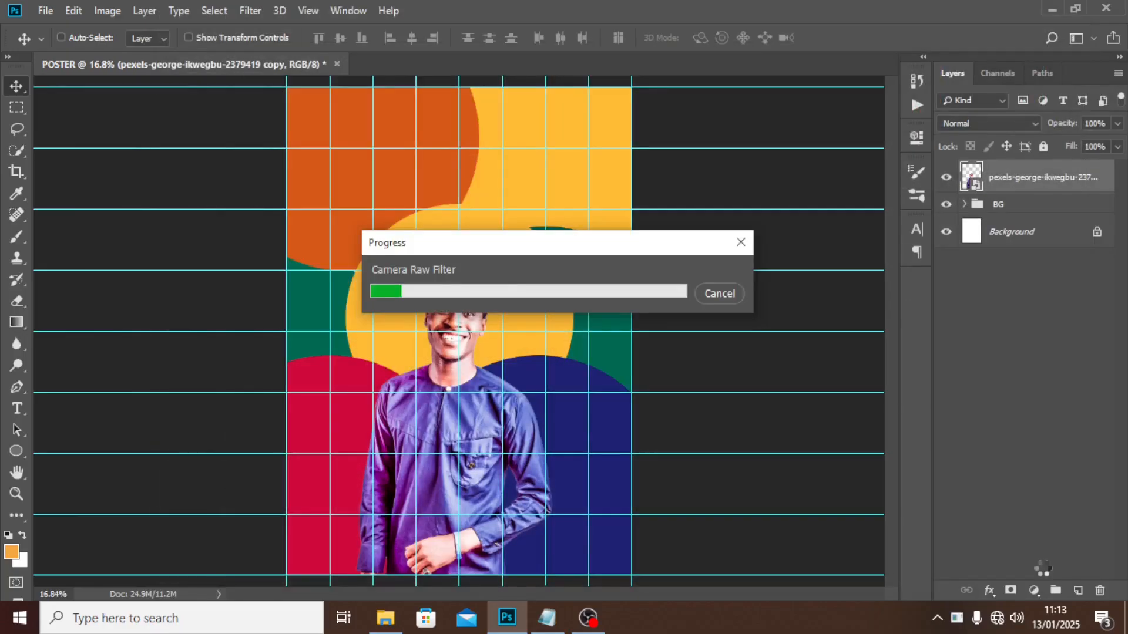
Toggle the Camera Raw smart filter off and on to compare, then fit the poster on screen.
key(ctrl+plus)
key(ctrl+plus)
key(ctrl+plus)
key(ctrl+plus)
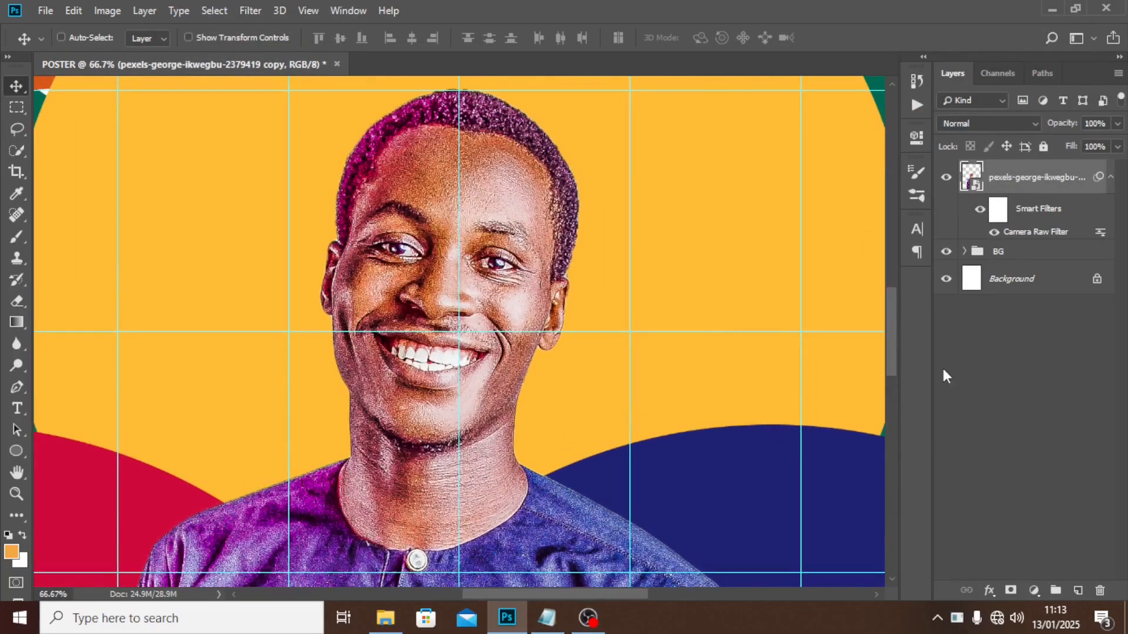
click(979, 210)
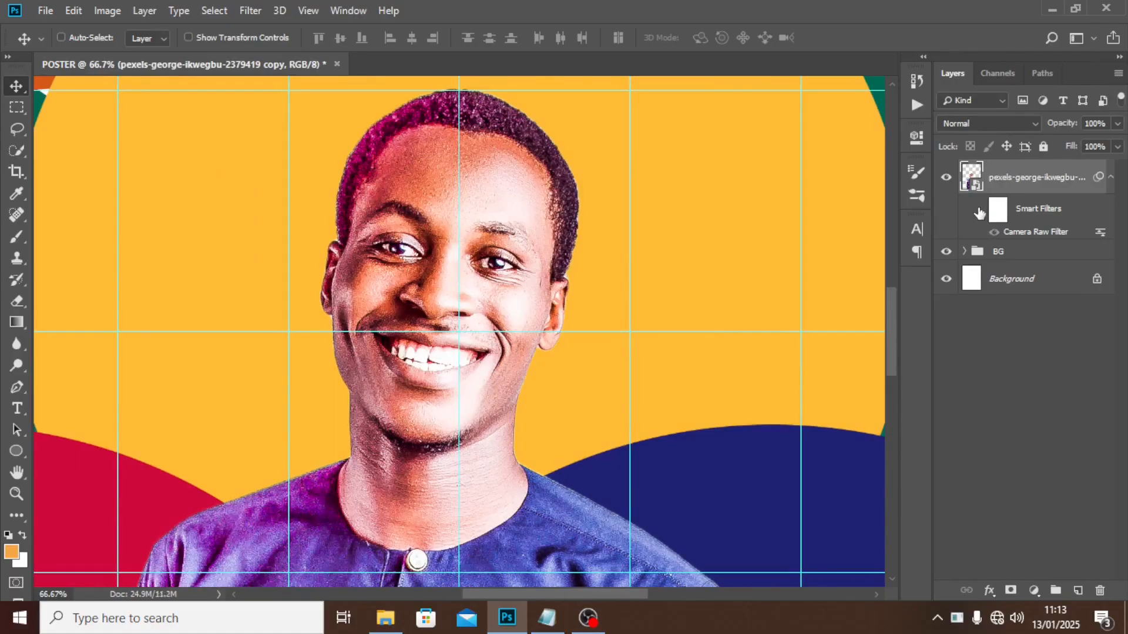
click(979, 210)
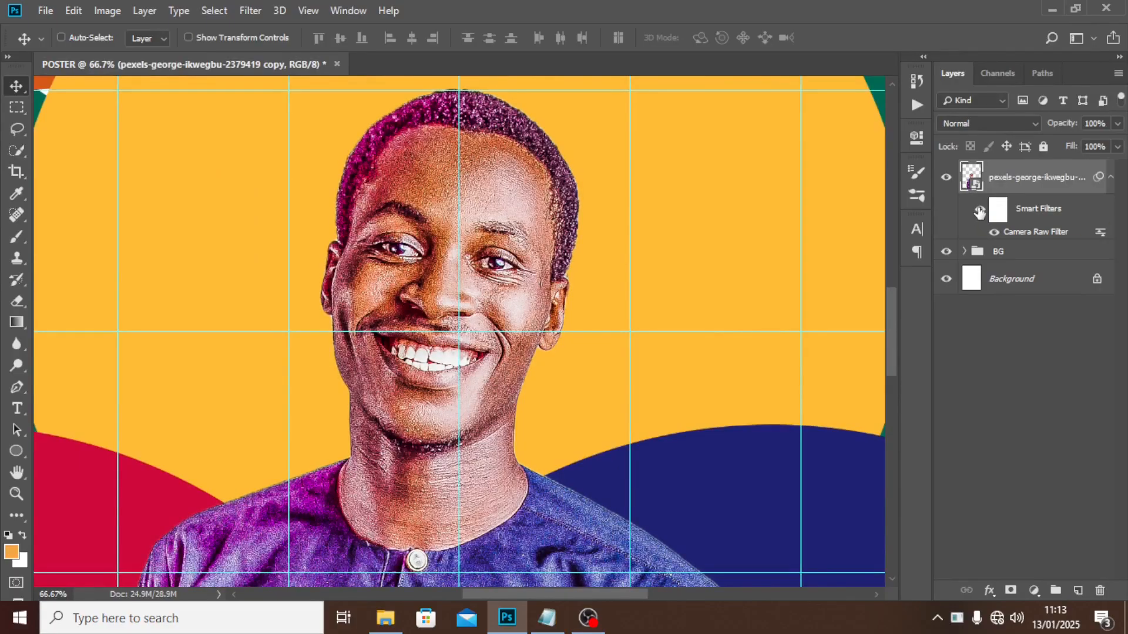
key(ctrl+0)
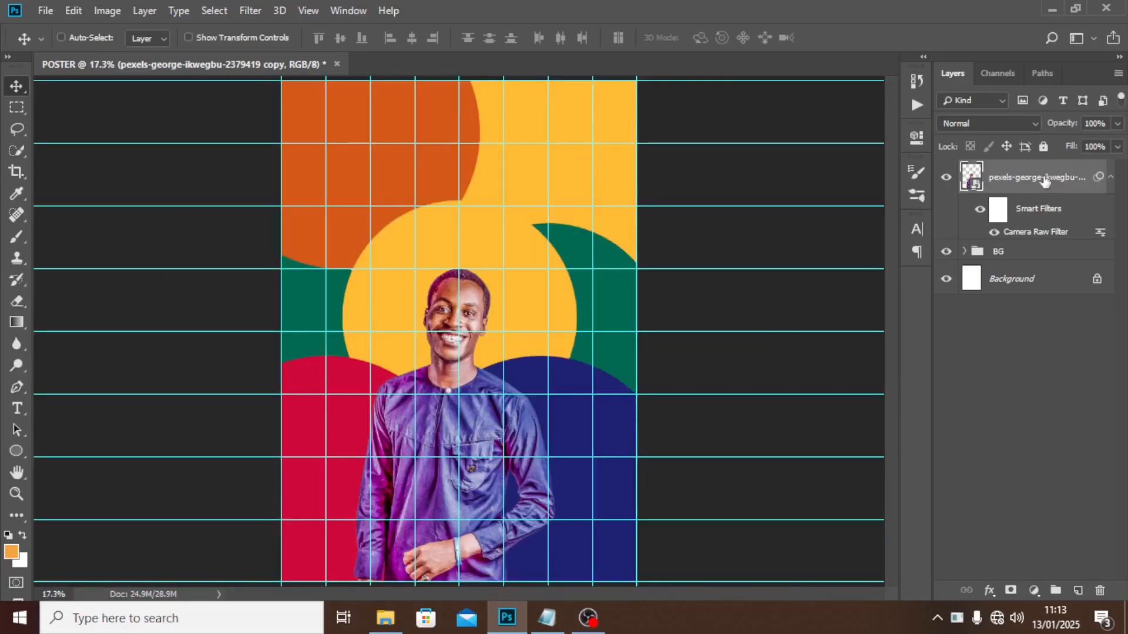
Put the portrait layer in a new group named IMAGE and collapse it.
key(ctrl+g)
double_click(1004, 171)
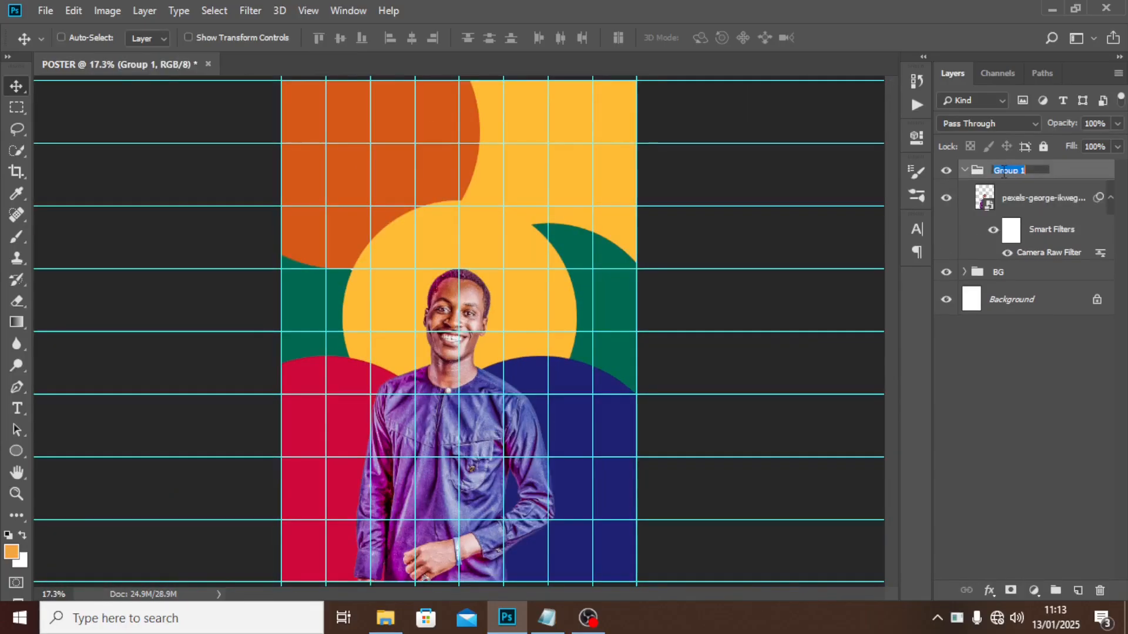
text(IMAGE)
key(Return)
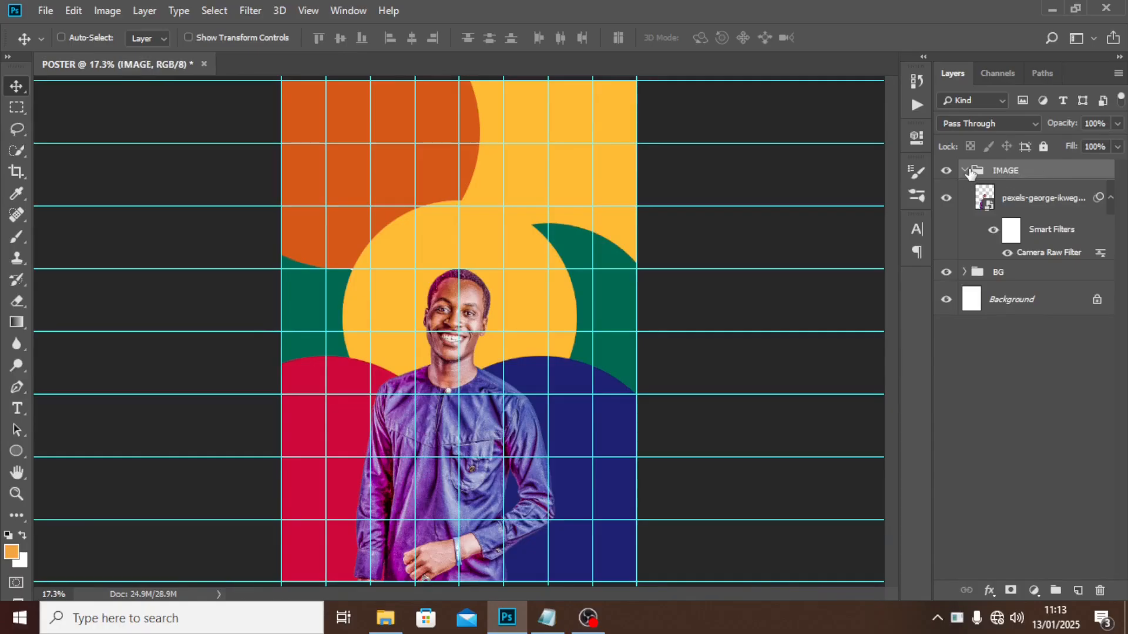
click(965, 171)
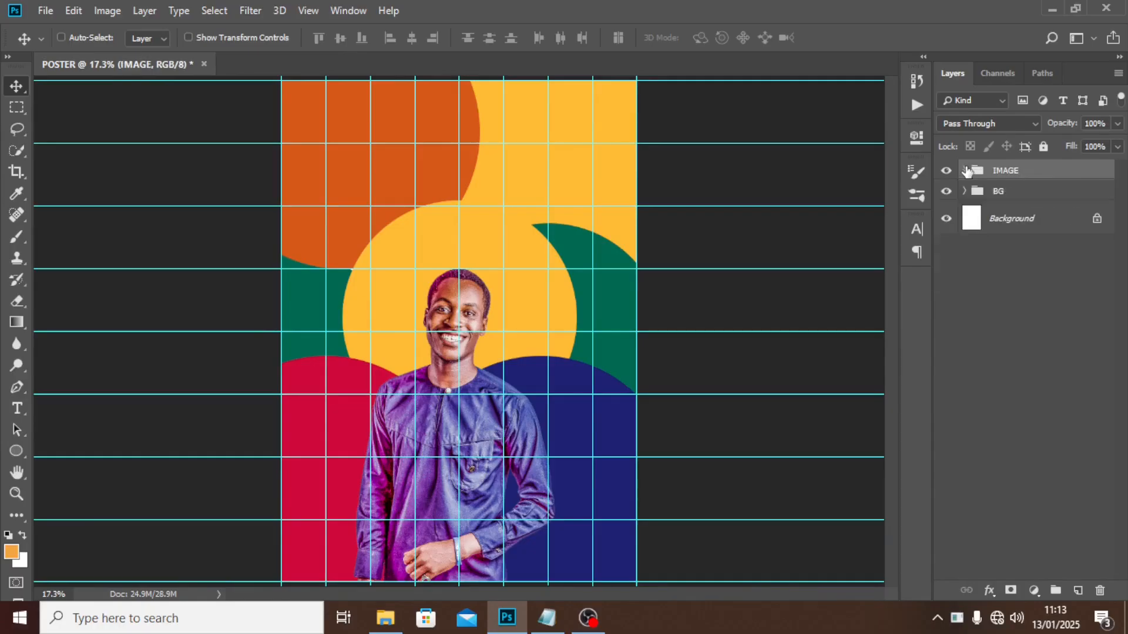
click(1063, 192)
click(1025, 172)
key(t)
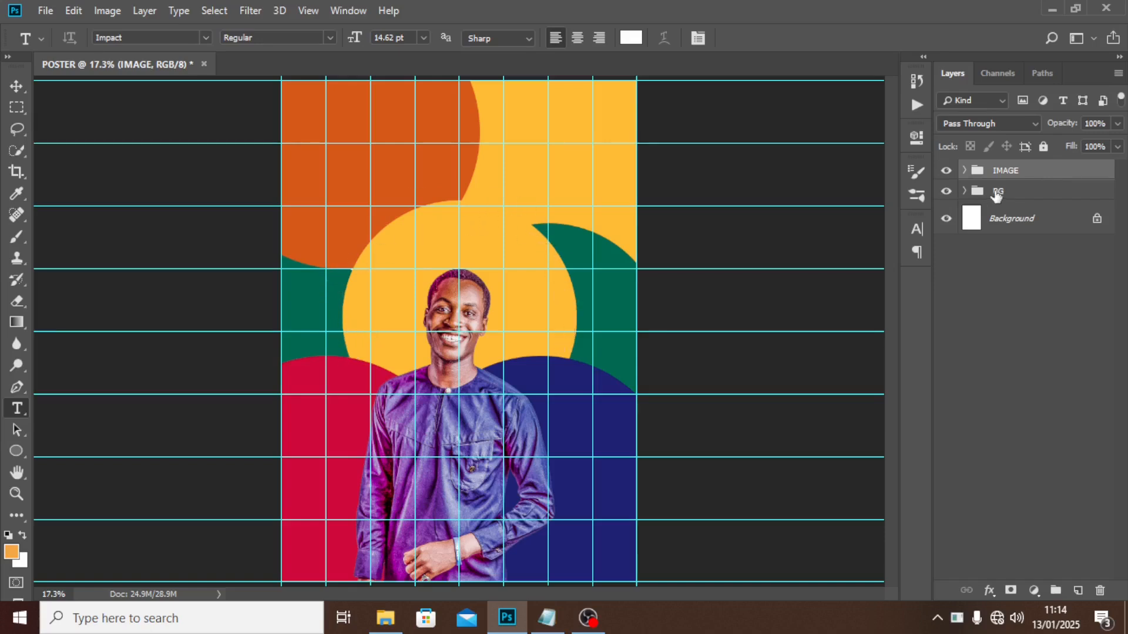
Set 'WORSHIP WITH US ON', copied from the READ ME notes, as type along the yellow circle's path.
click(964, 192)
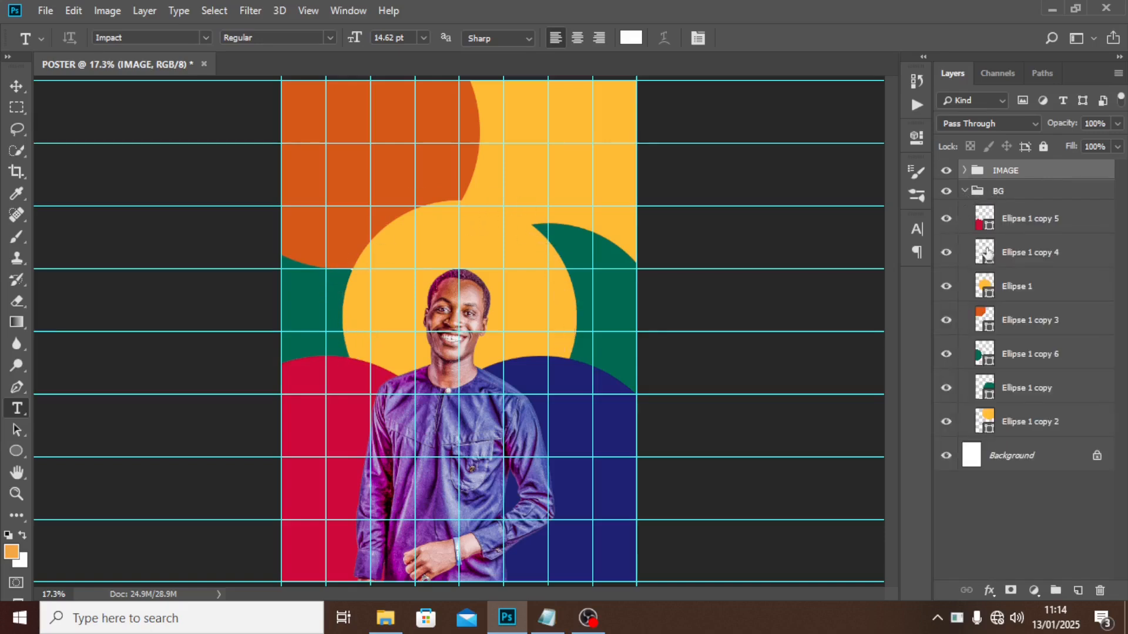
click(1015, 290)
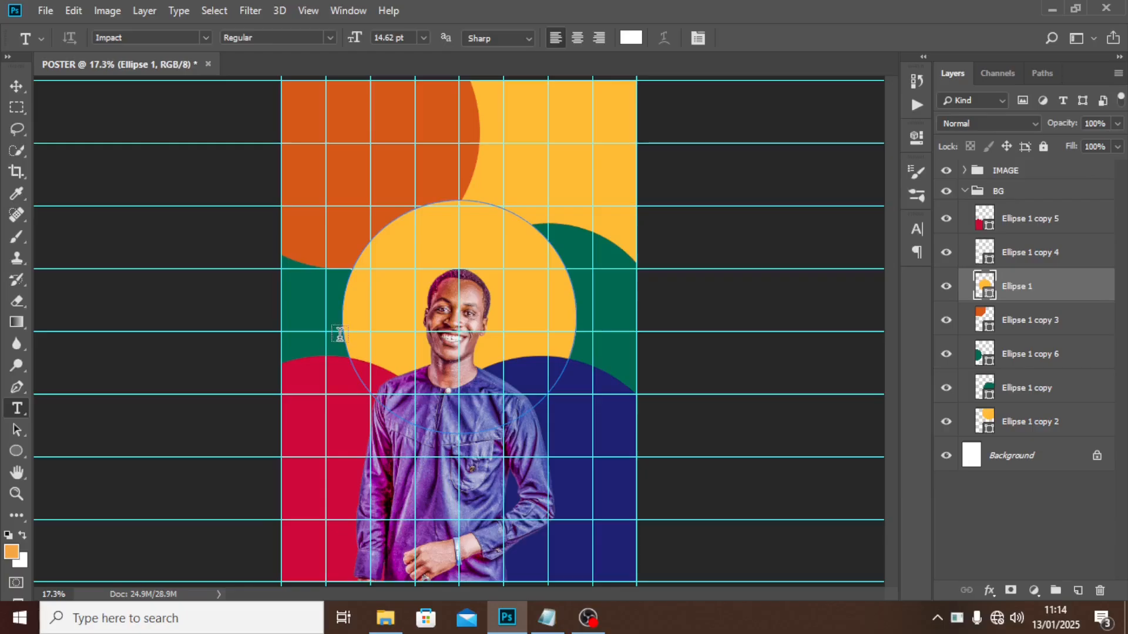
click(346, 348)
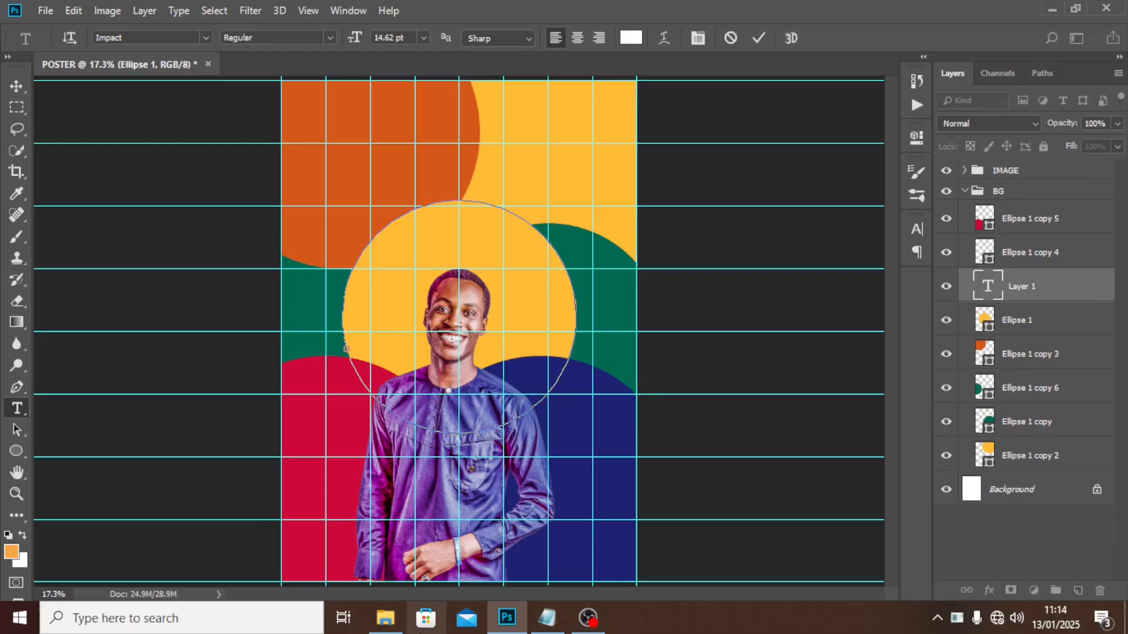
click(546, 617)
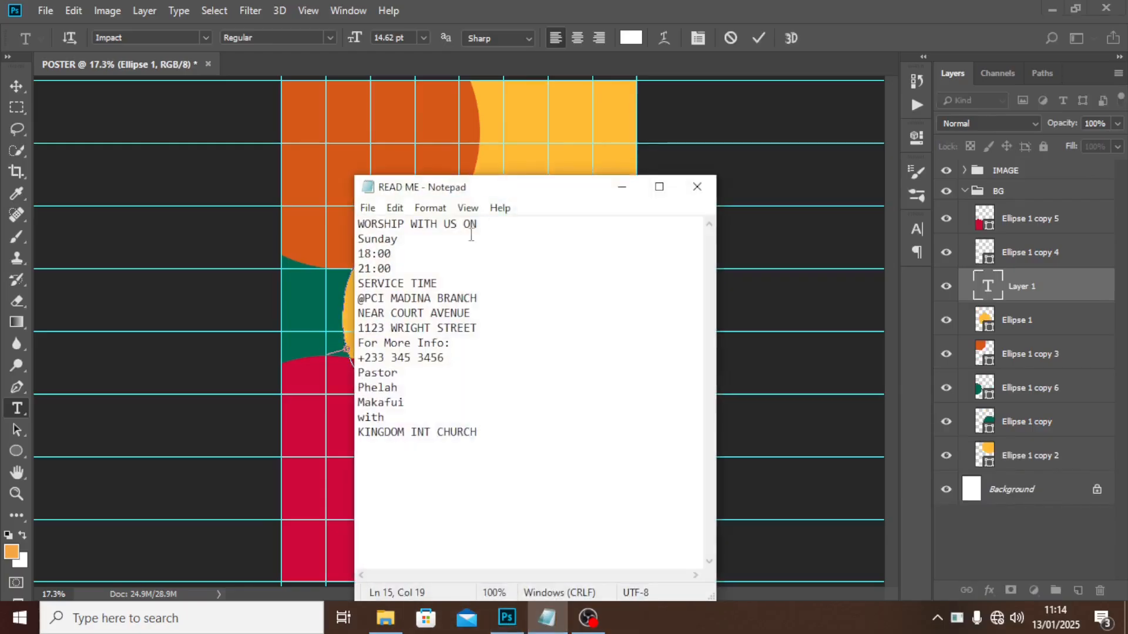
drag(478, 224, 326, 230)
key(ctrl+c)
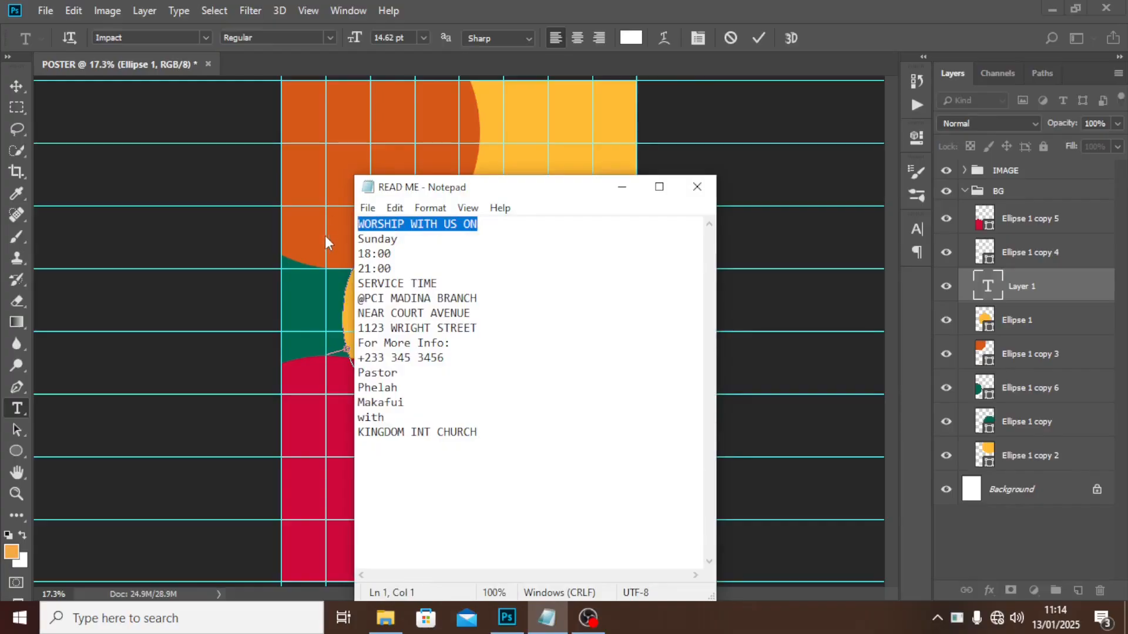
click(517, 3)
key(ctrl+v)
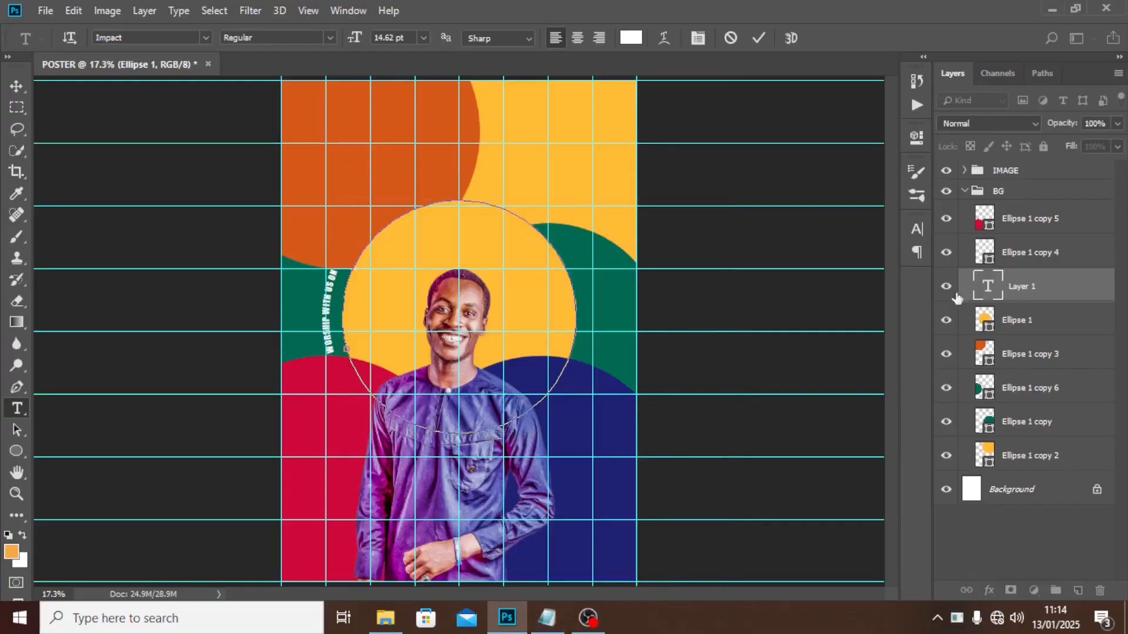
click(1017, 293)
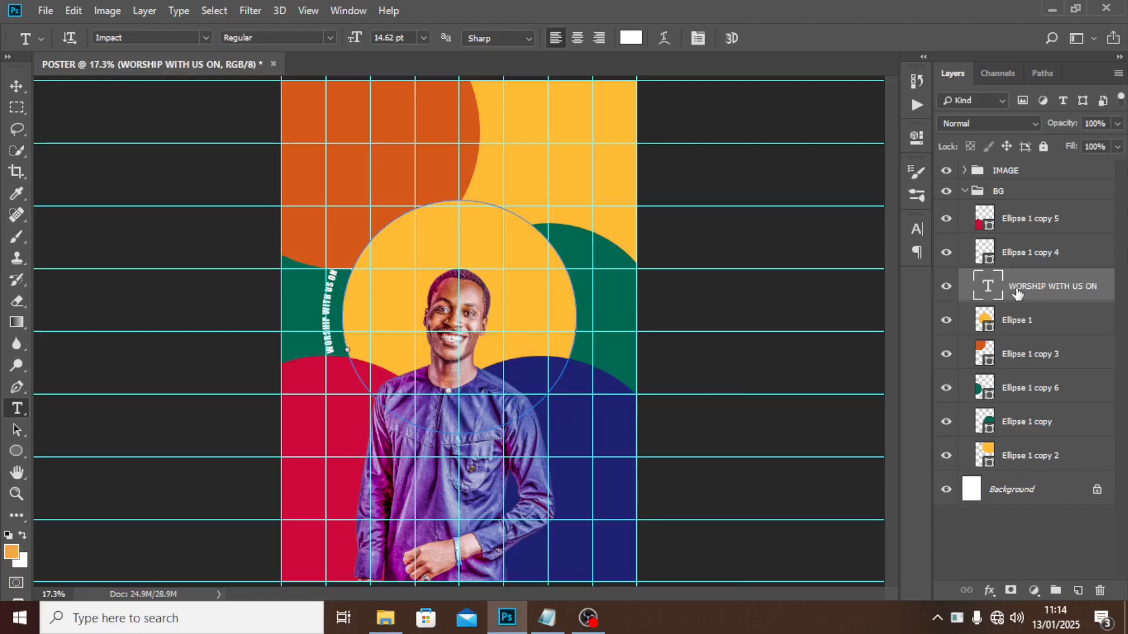
Set the curved heading to 44 pt and adjust its baseline shift.
click(918, 230)
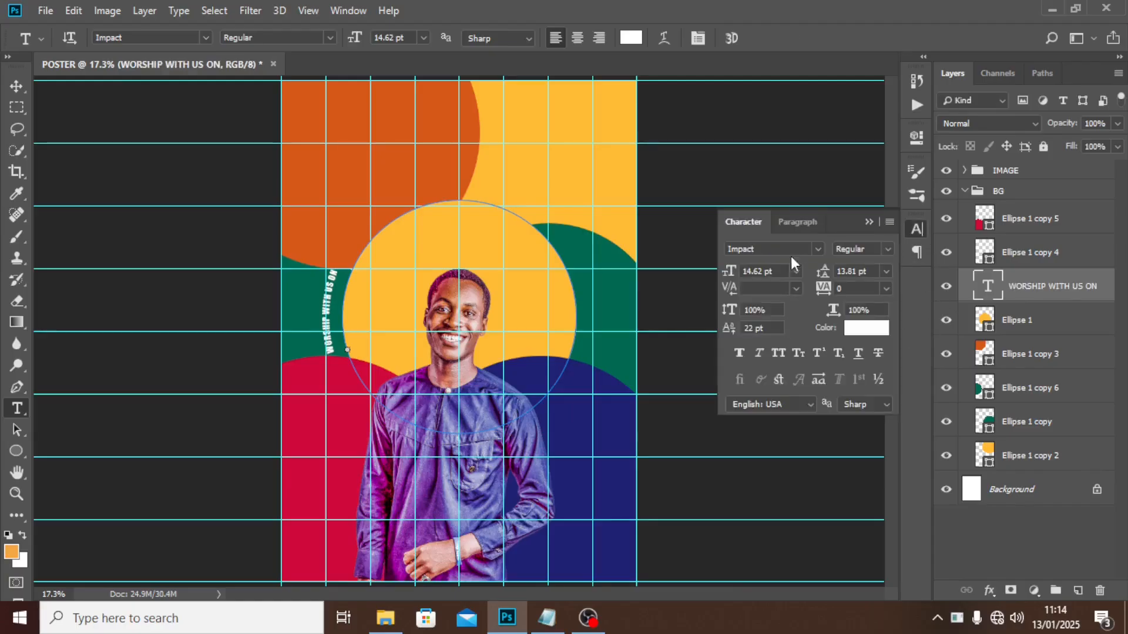
click(786, 270)
text(44)
key(Return)
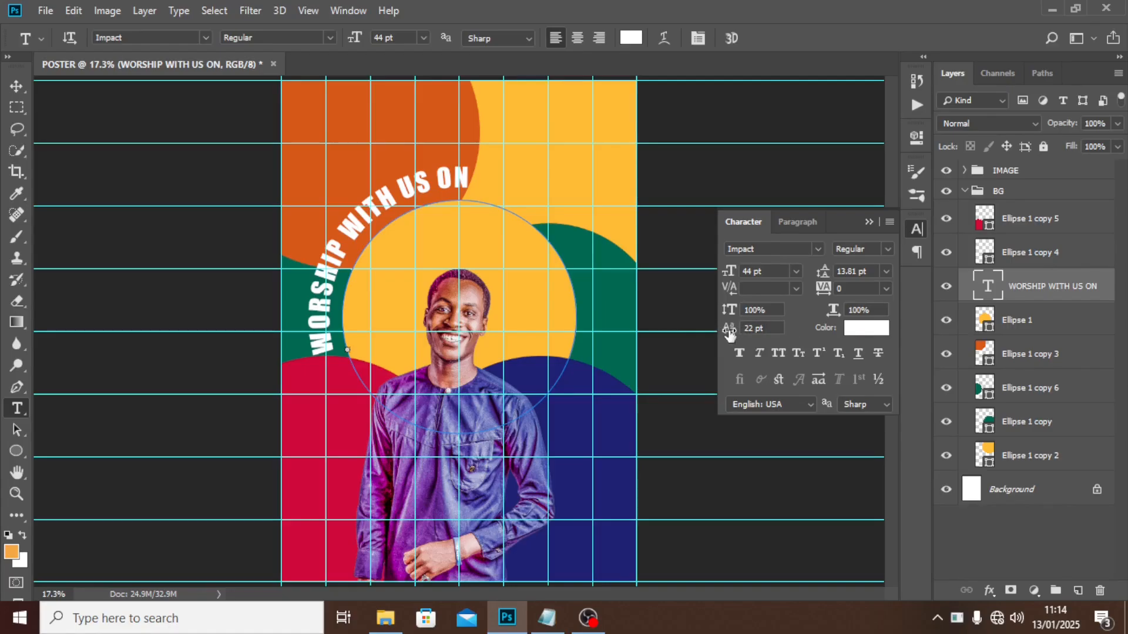
drag(720, 330, 659, 333)
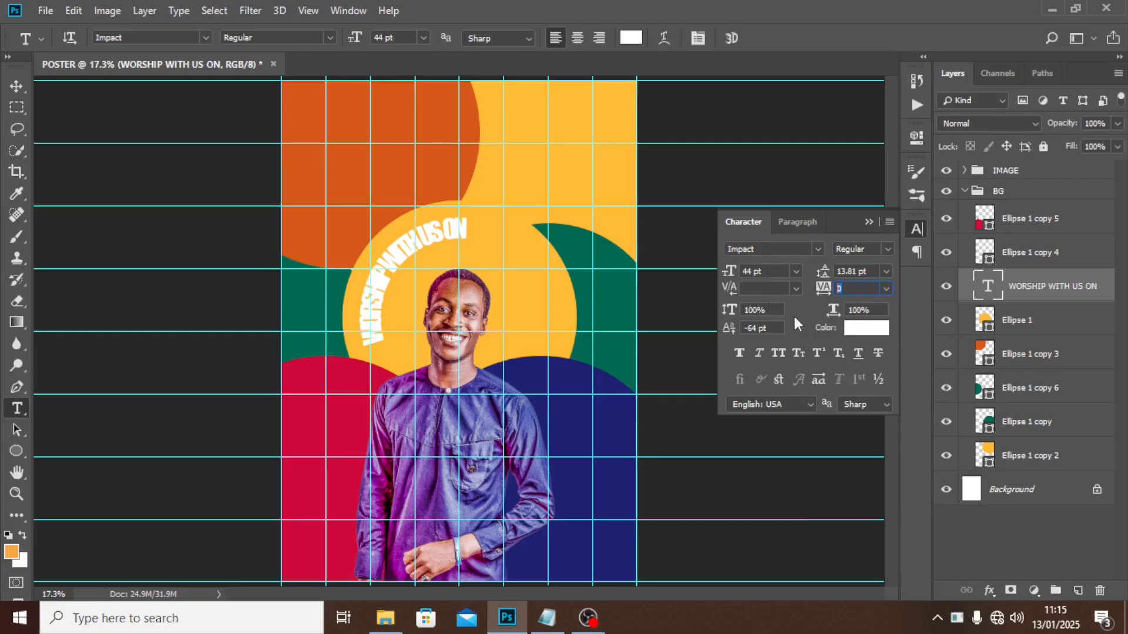
Raise the heading's tracking to 100, then 200, then 400.
text(100)
key(Return)
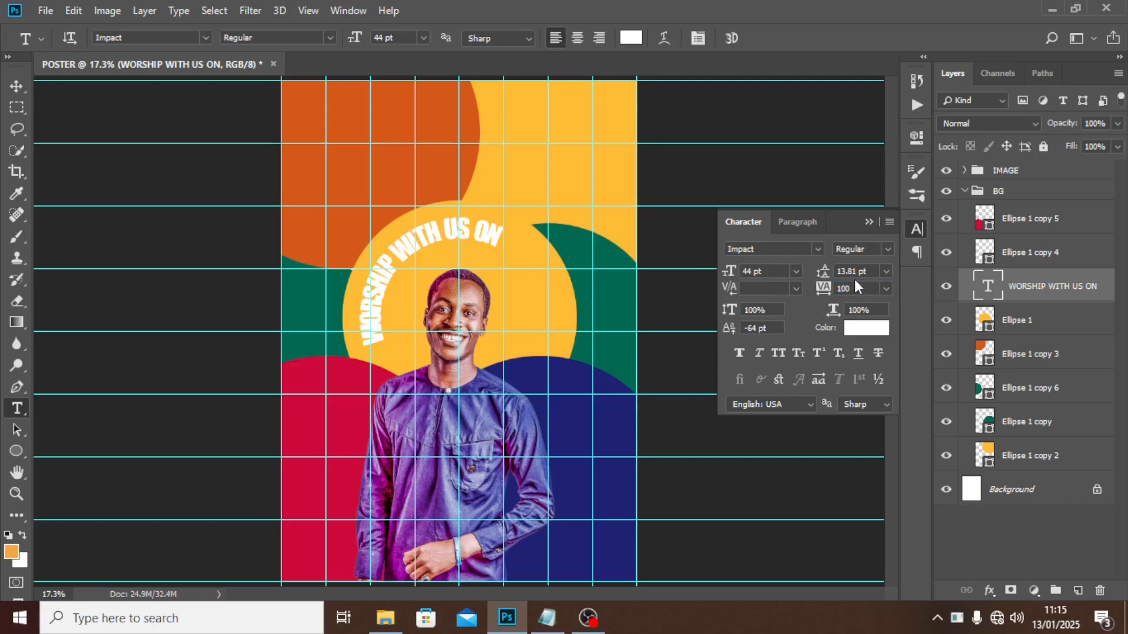
click(855, 284)
text(200)
key(Return)
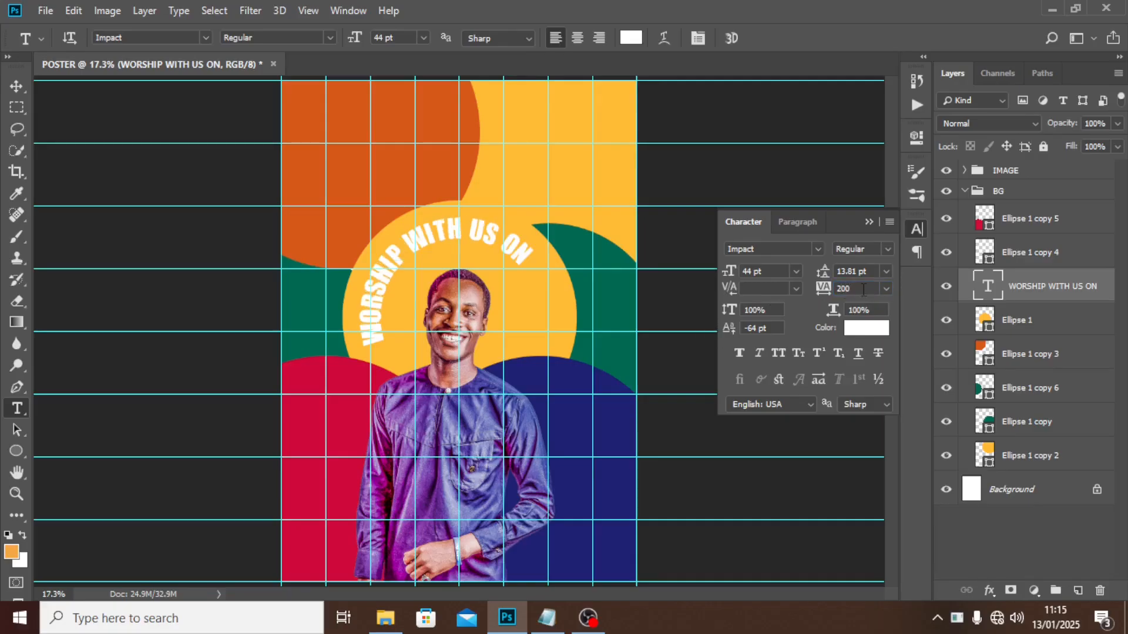
click(845, 288)
text(400)
key(Return)
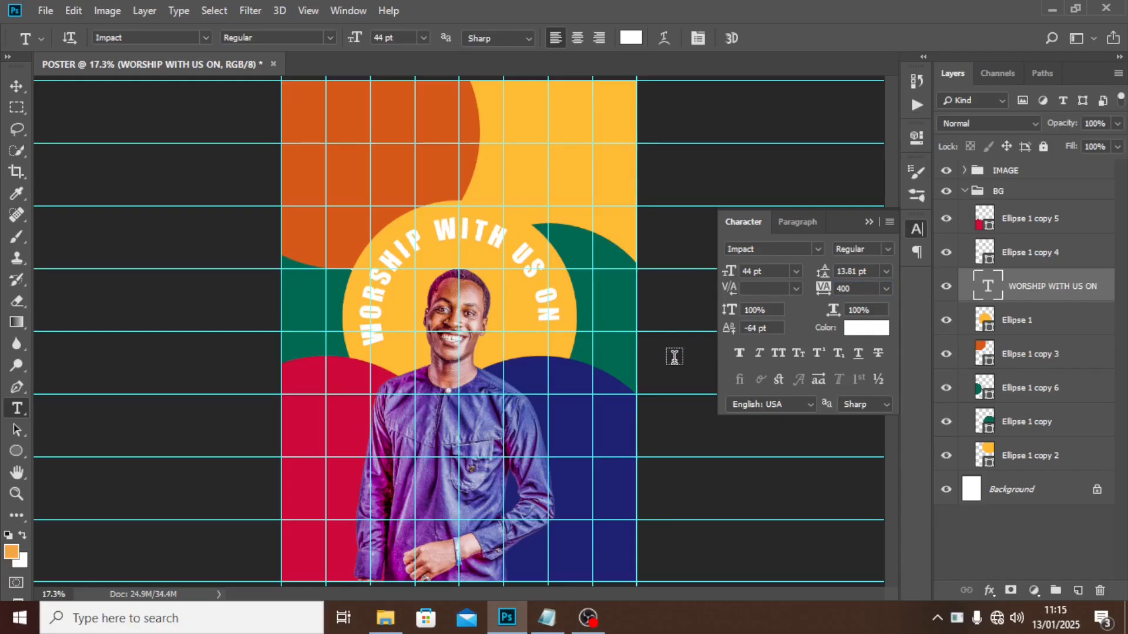
click(803, 250)
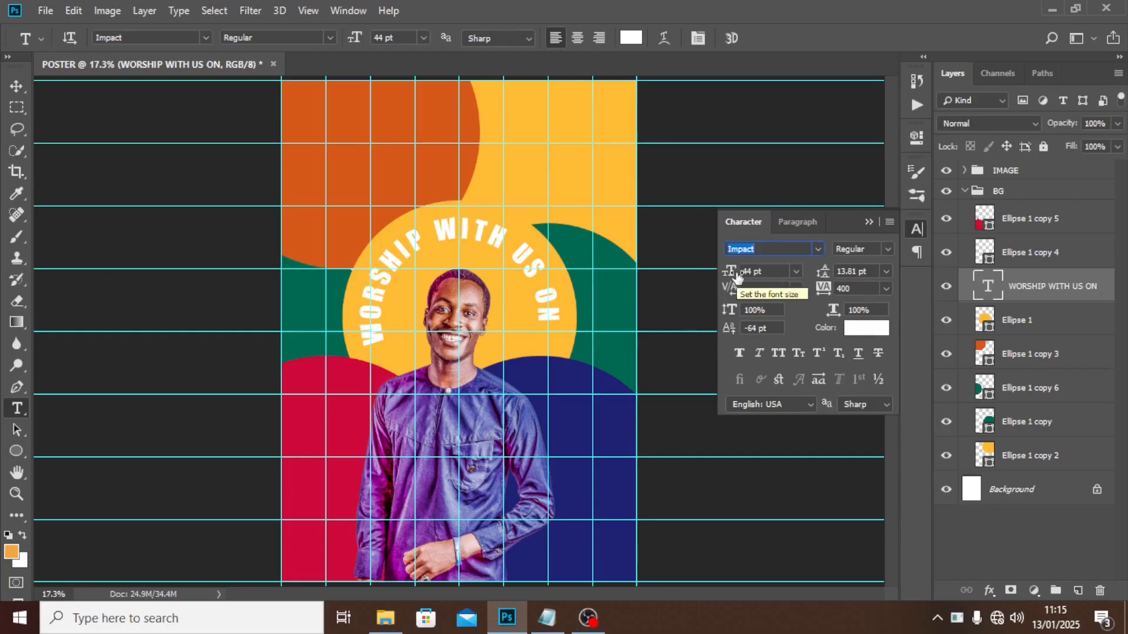
Change the heading font to Montserrat ExtraBold and set tracking to 250.
text(MONT)
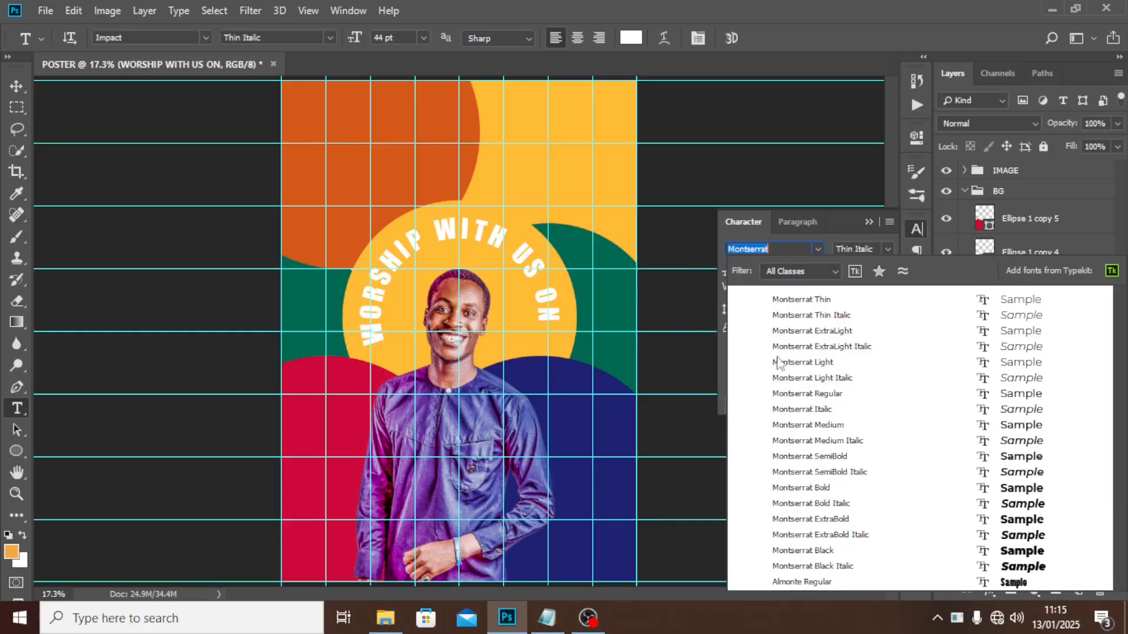
click(815, 520)
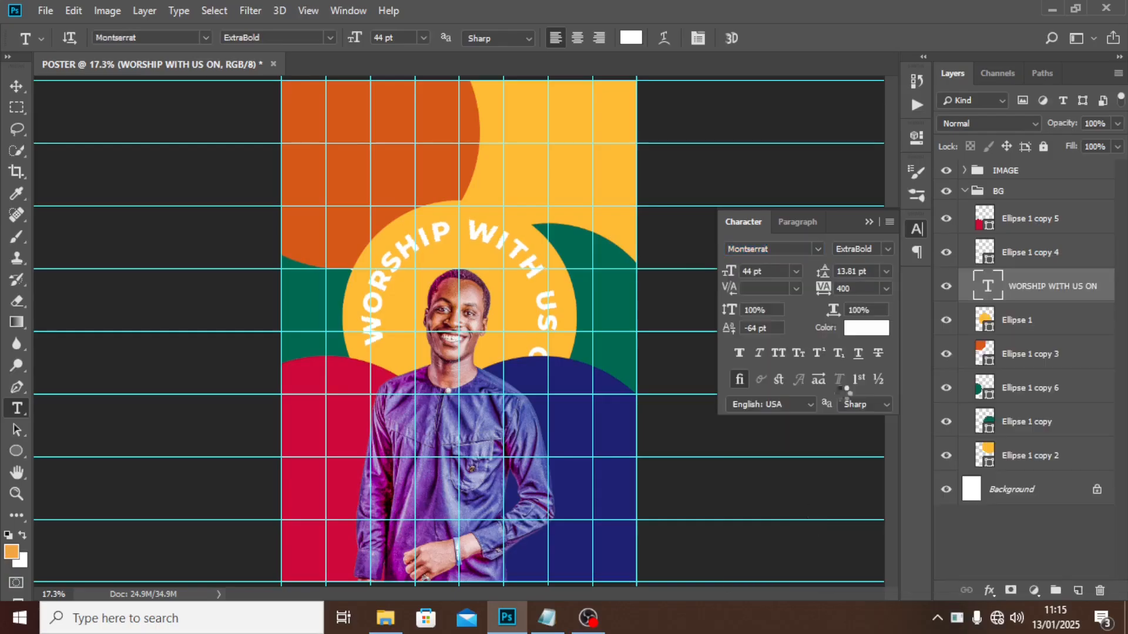
click(843, 289)
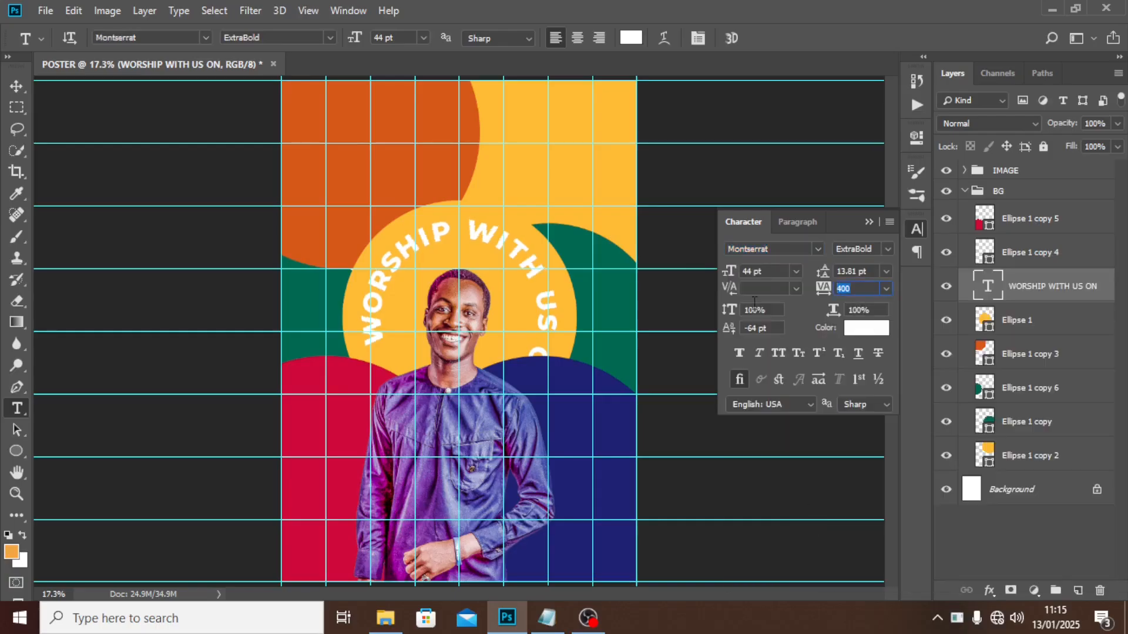
text(250)
key(Return)
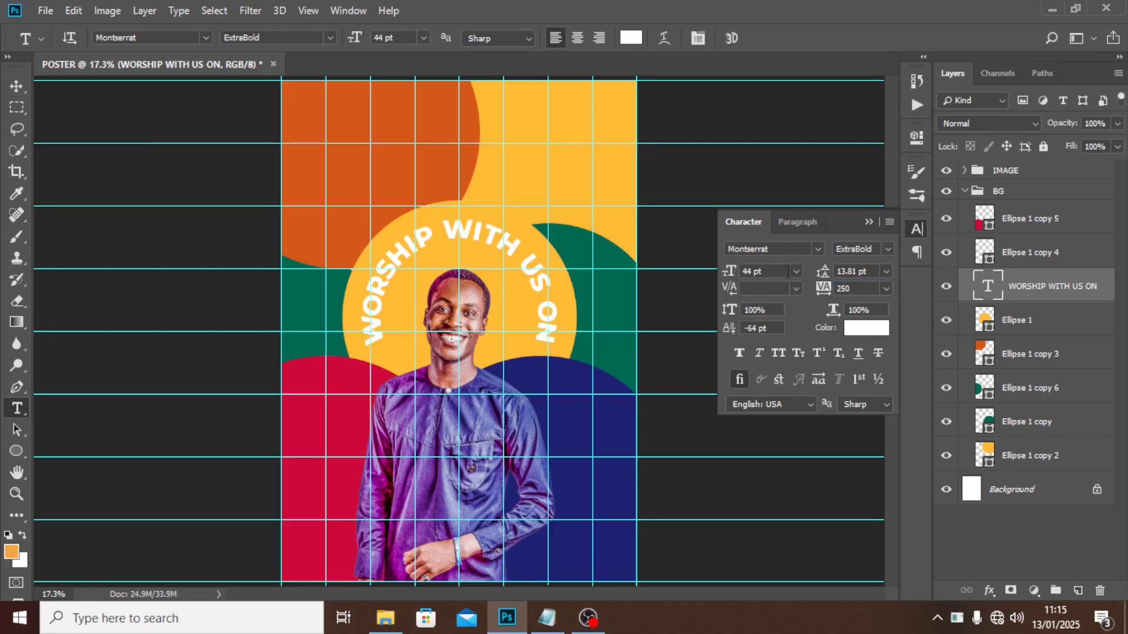
Enlarge the heading's font size and retune its tracking from 180 to 230.
click(761, 271)
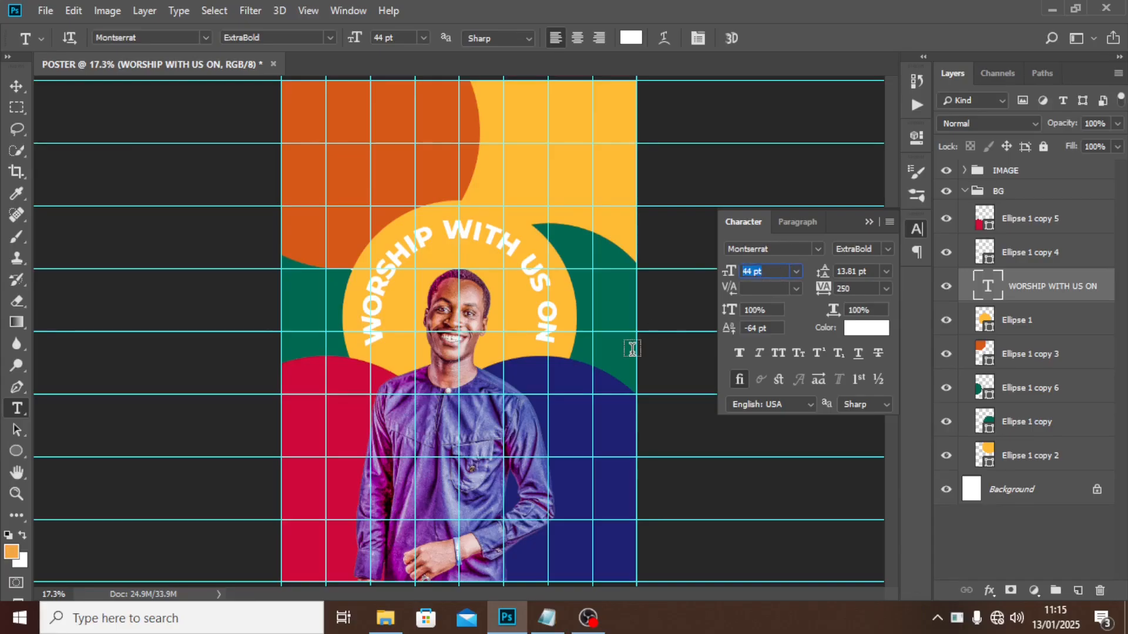
text(50)
key(Return)
click(858, 288)
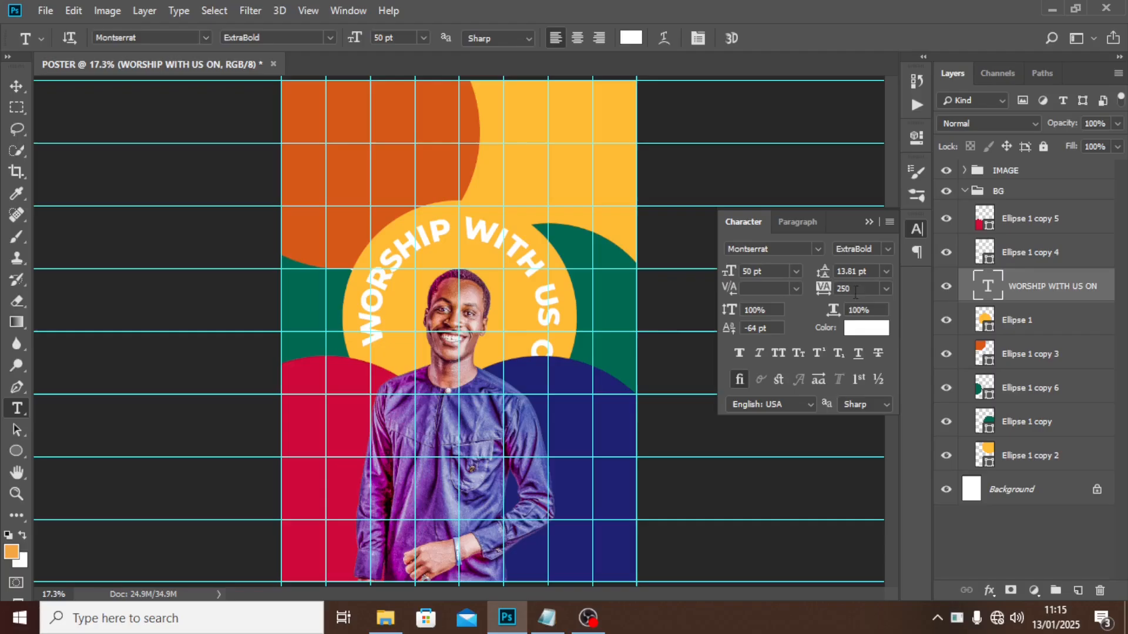
text(180)
key(Return)
click(852, 289)
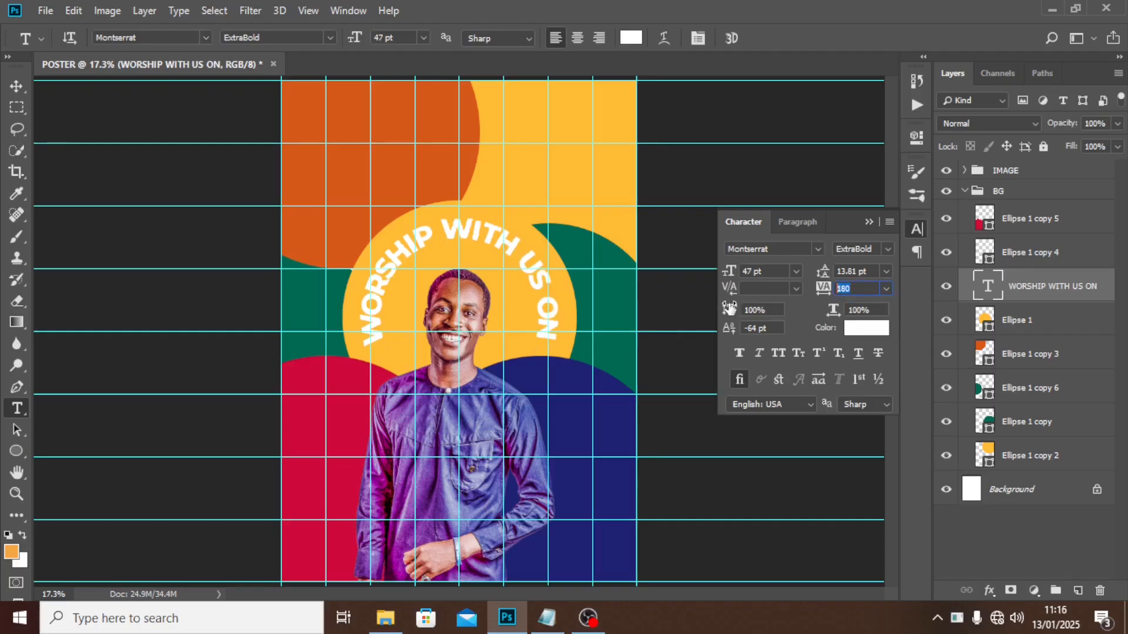
text(230)
key(Return)
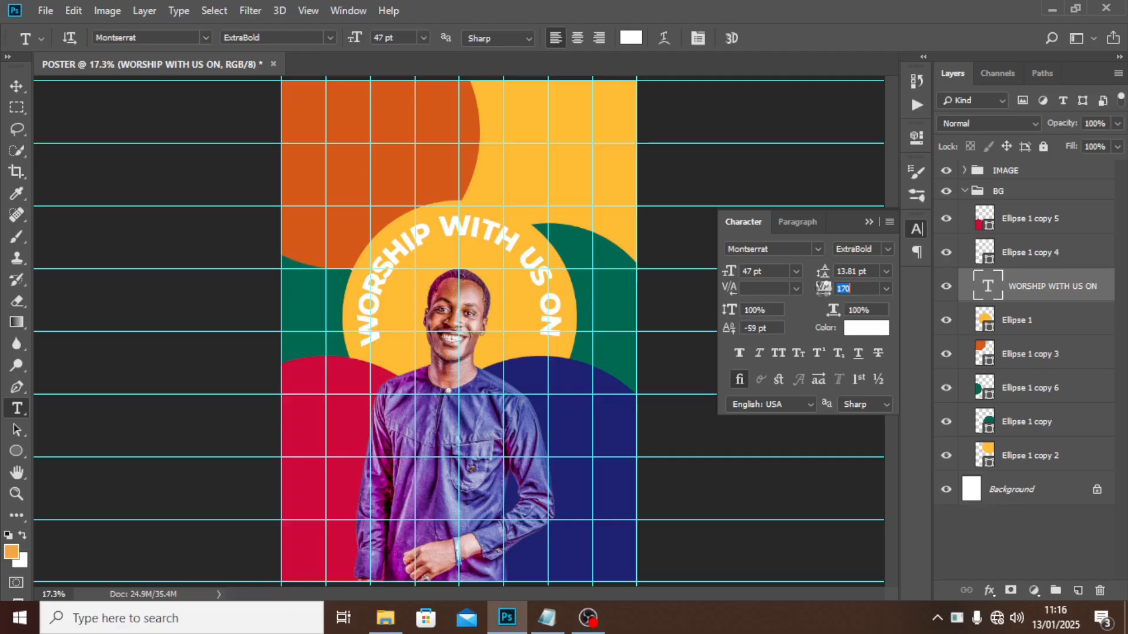
Loosen the heading's tracking to 210 and move its layer above the IMAGE group.
drag(823, 288, 824, 287)
key(Return)
key(a)
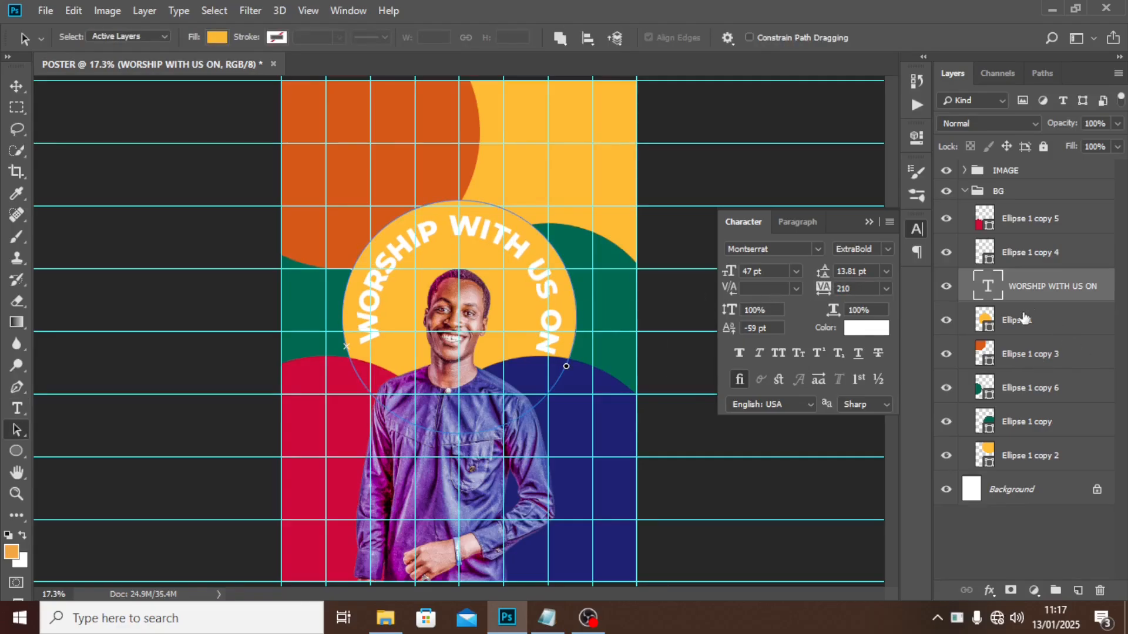
drag(1018, 291, 1006, 162)
Put the heading layer in a new group named WORSHIP WITH US ON.
click(965, 226)
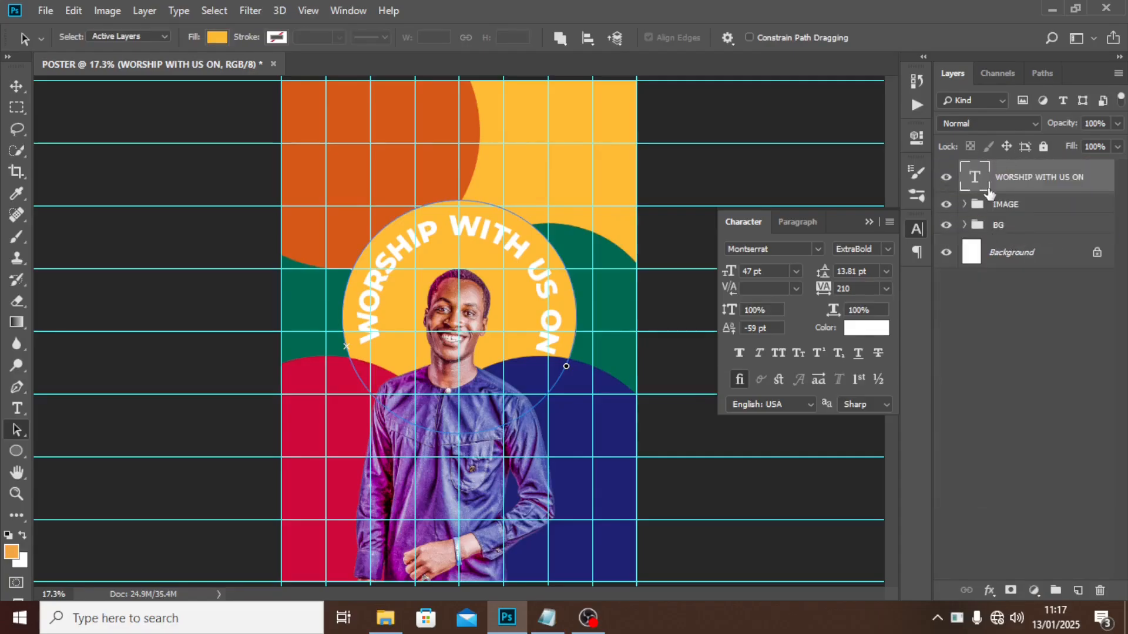
key(ctrl+g)
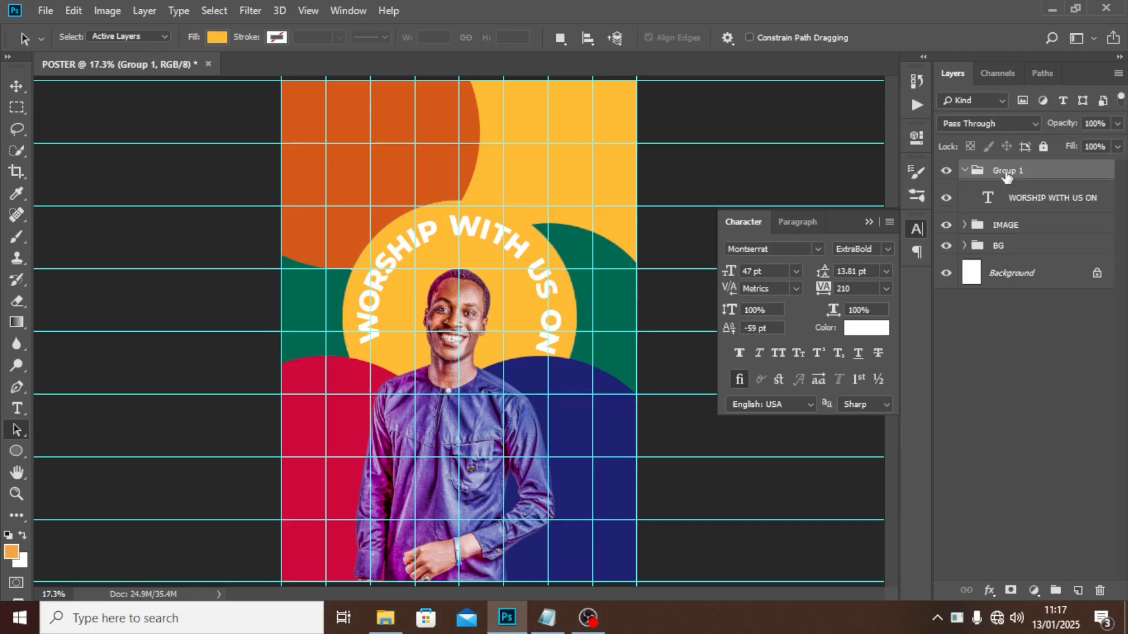
double_click(1005, 171)
text(WORSHIP WITH US ON)
key(Return)
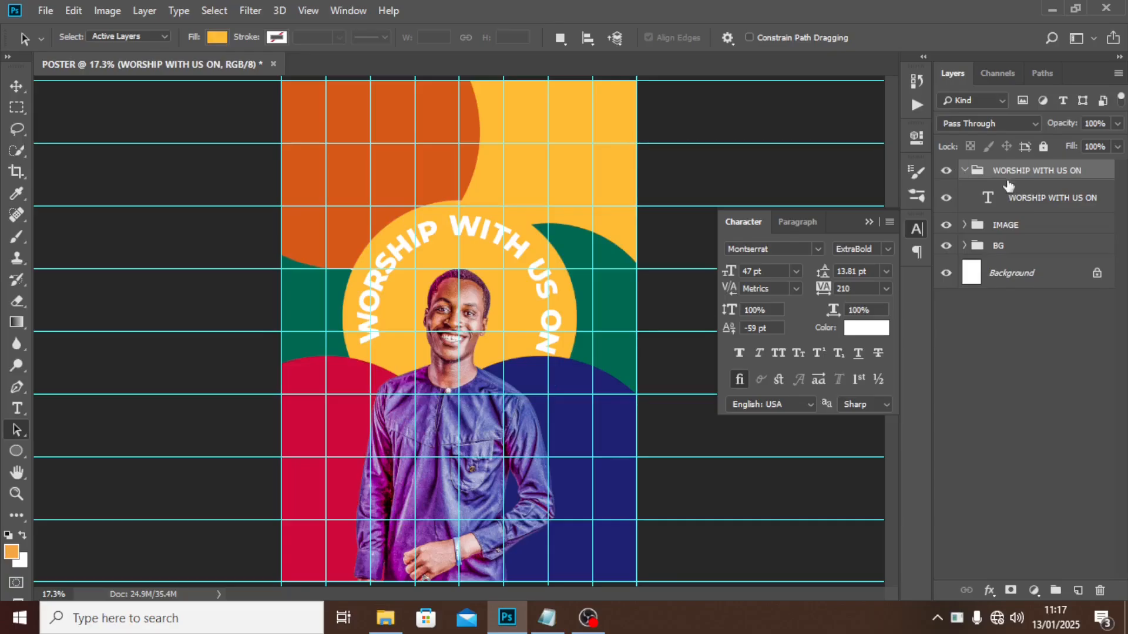
double_click(986, 197)
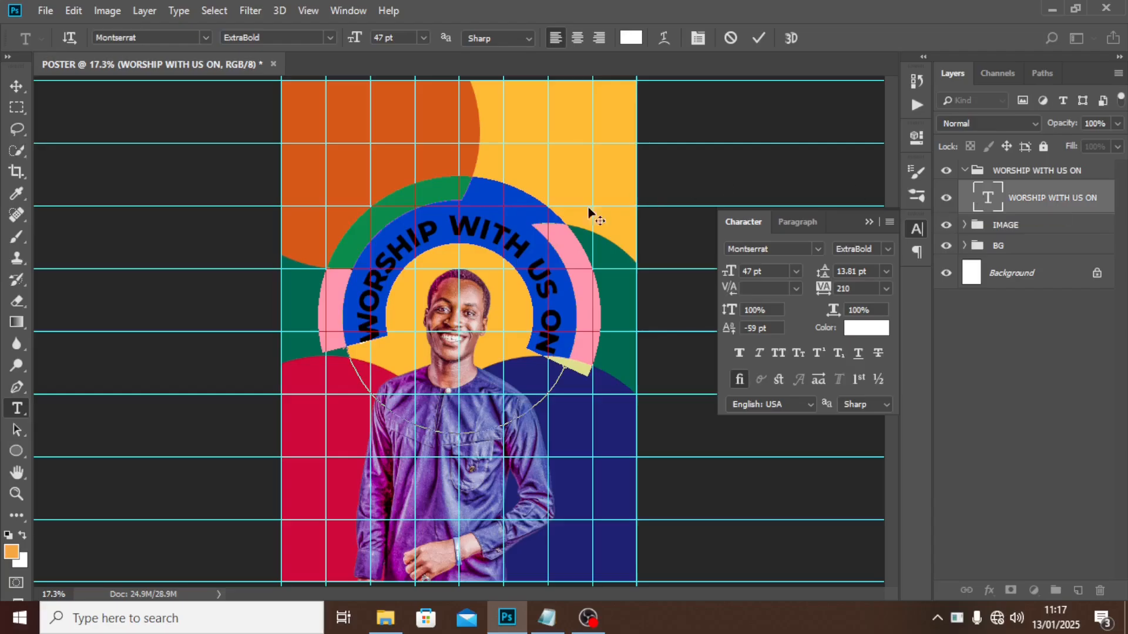
Recolour the curved heading text crimson C8093B and collapse the WORSHIP WITH US ON group.
click(373, 280)
key(ctrl+a)
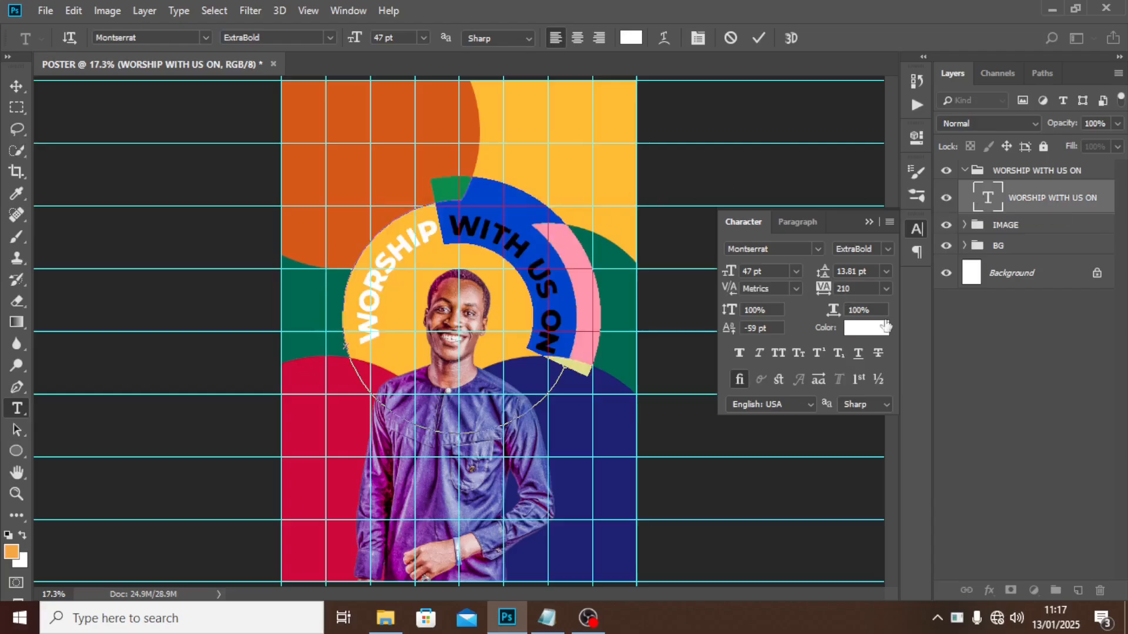
click(872, 329)
click(292, 436)
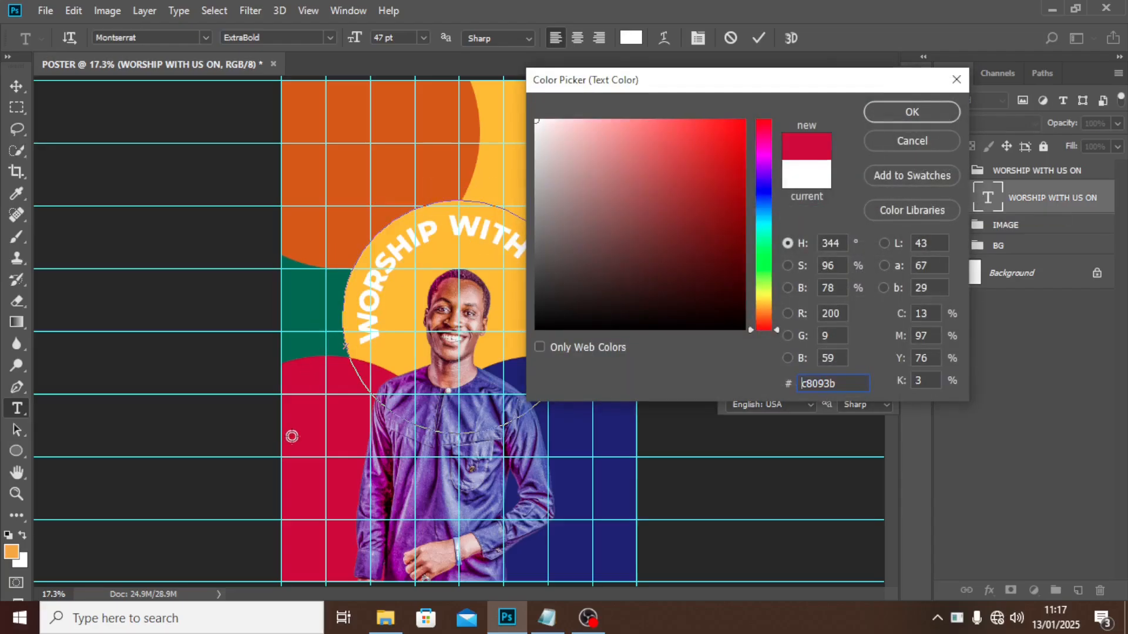
click(911, 140)
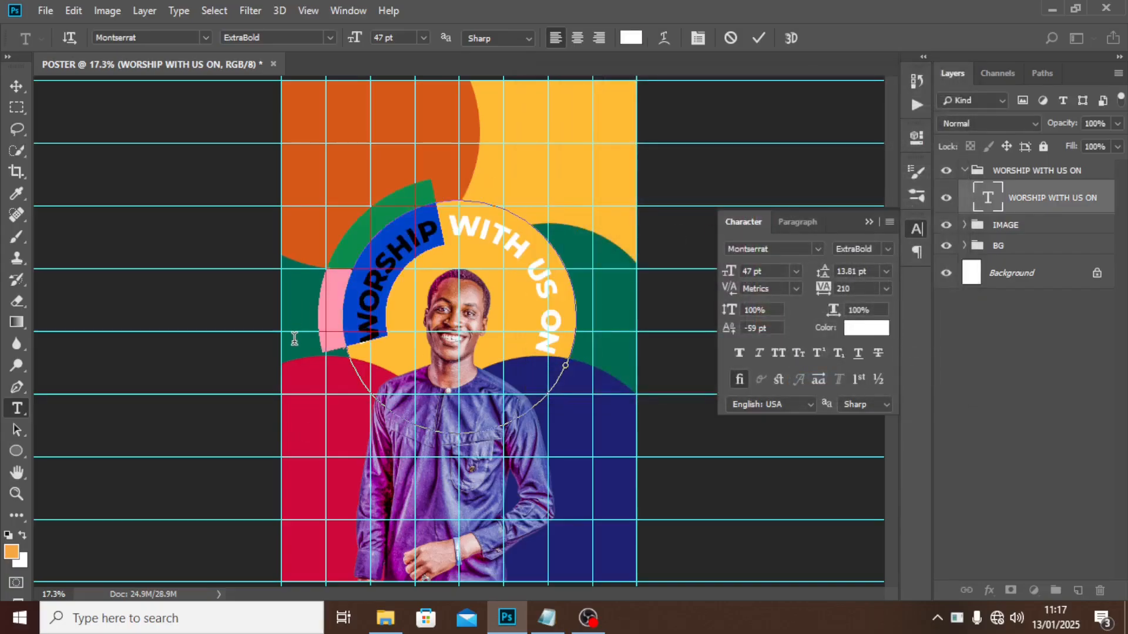
click(867, 328)
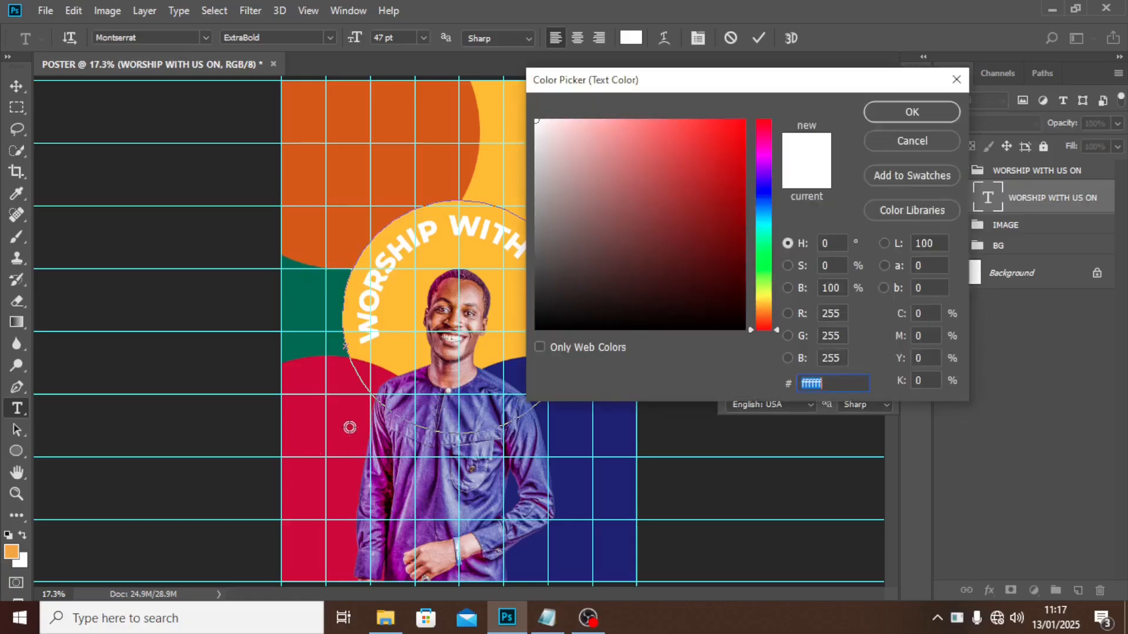
click(351, 434)
click(912, 112)
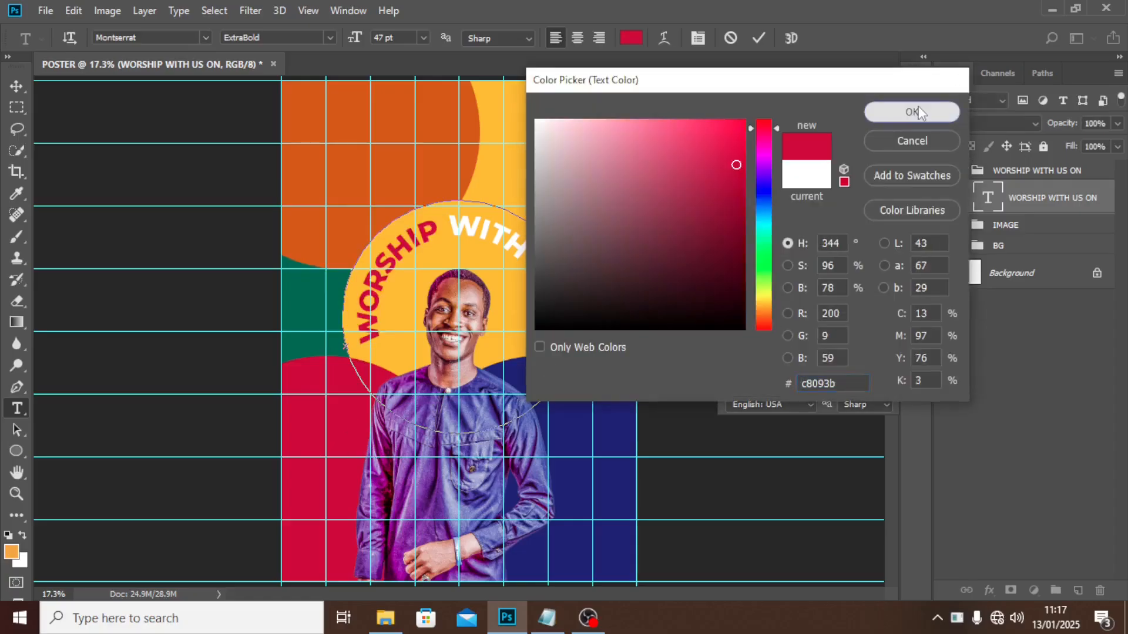
key(ctrl)
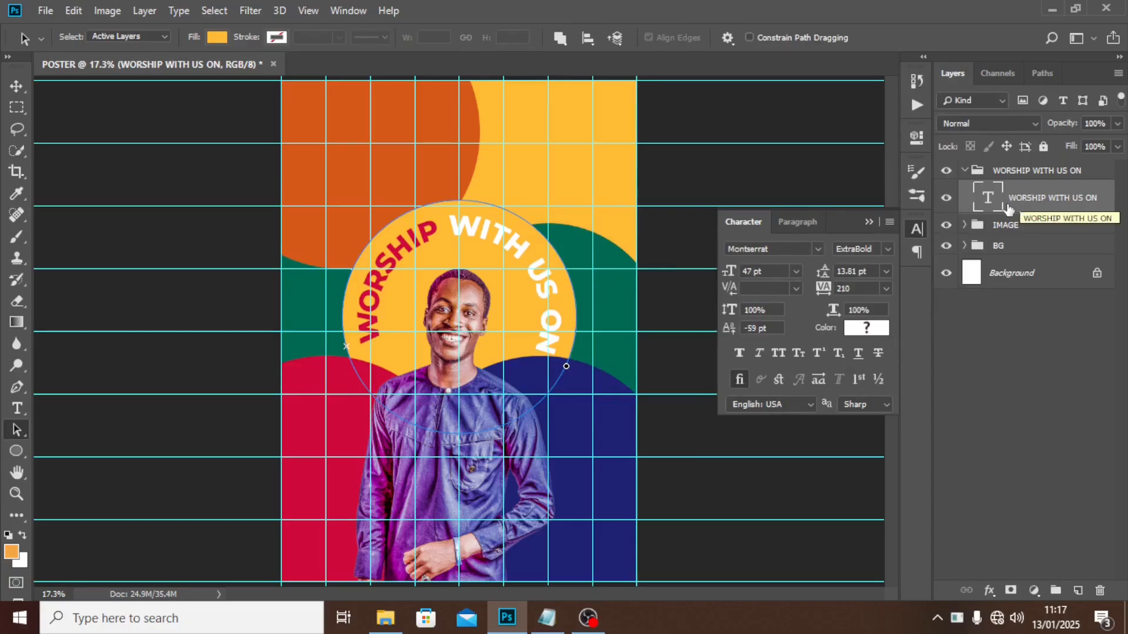
click(964, 171)
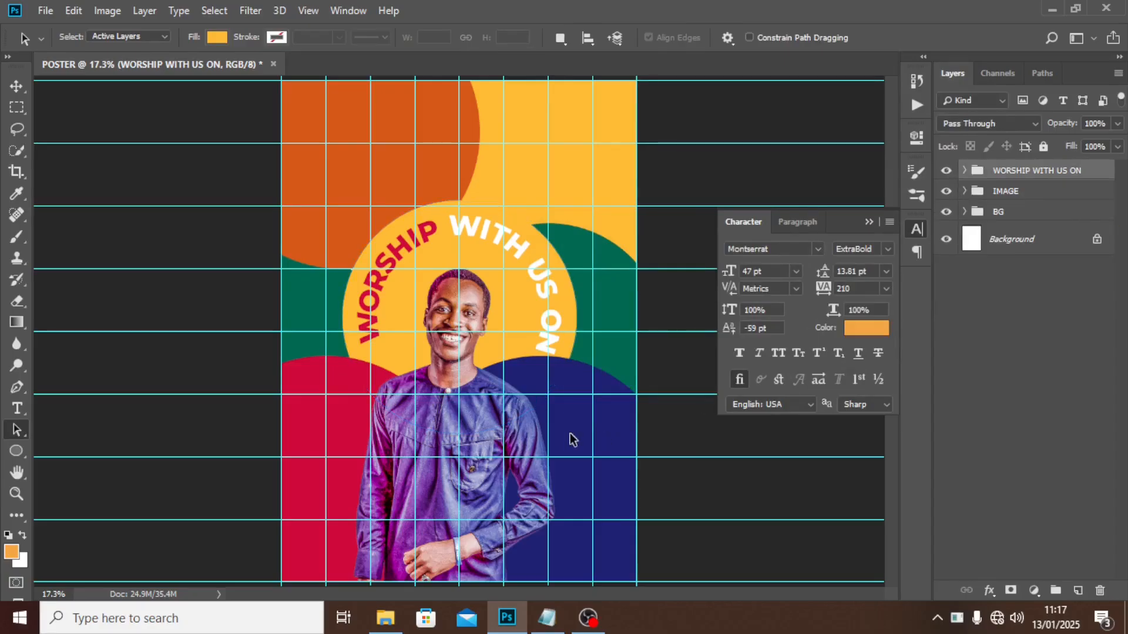
Create a new text layer low on the poster containing 'Sunday' copied from the notes.
key(t)
click(332, 478)
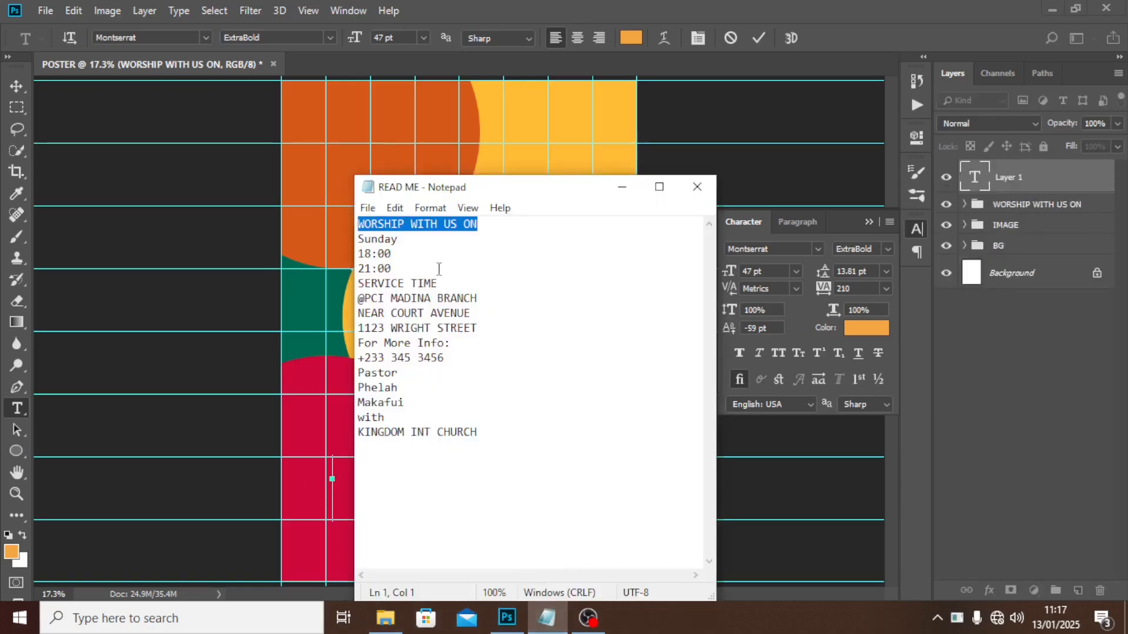
drag(399, 239, 326, 240)
key(ctrl+c)
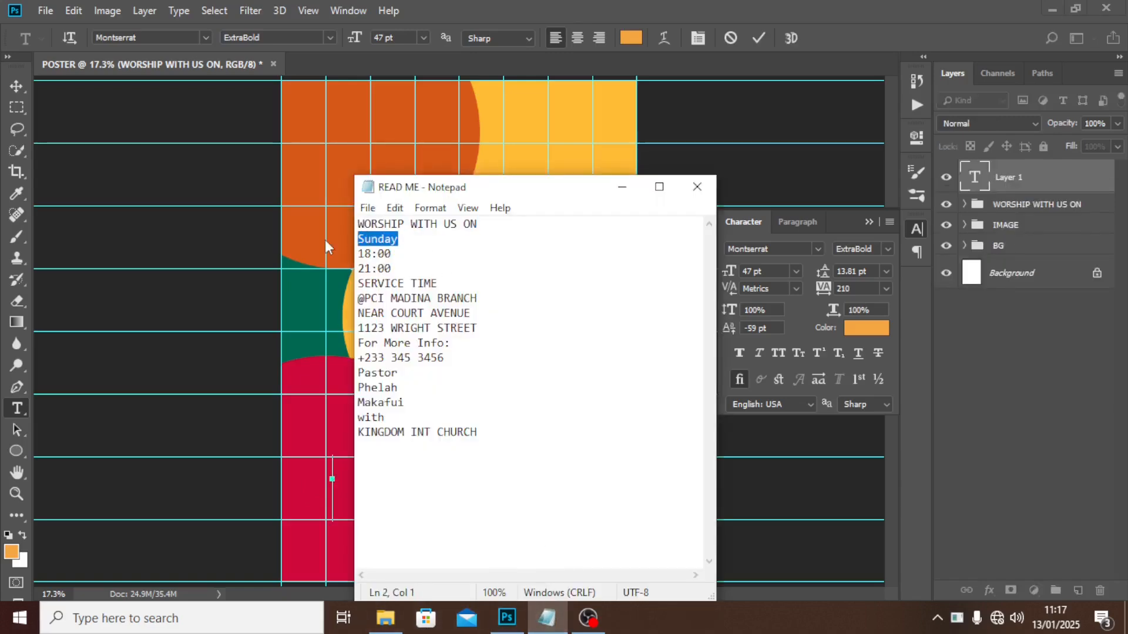
click(494, 1)
key(ctrl+v)
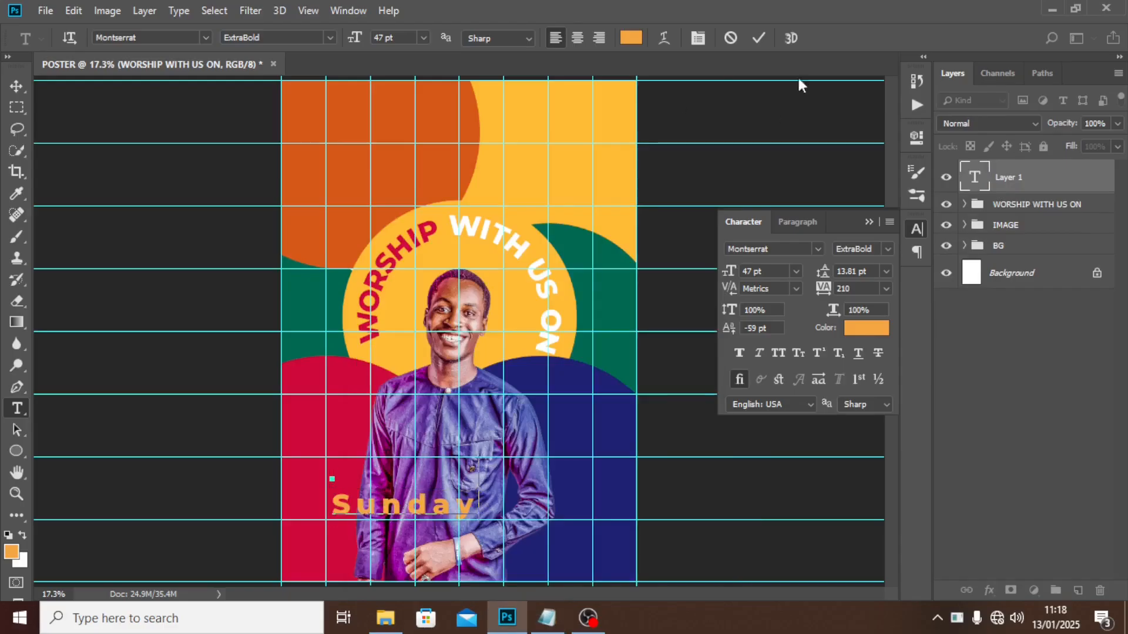
click(1010, 178)
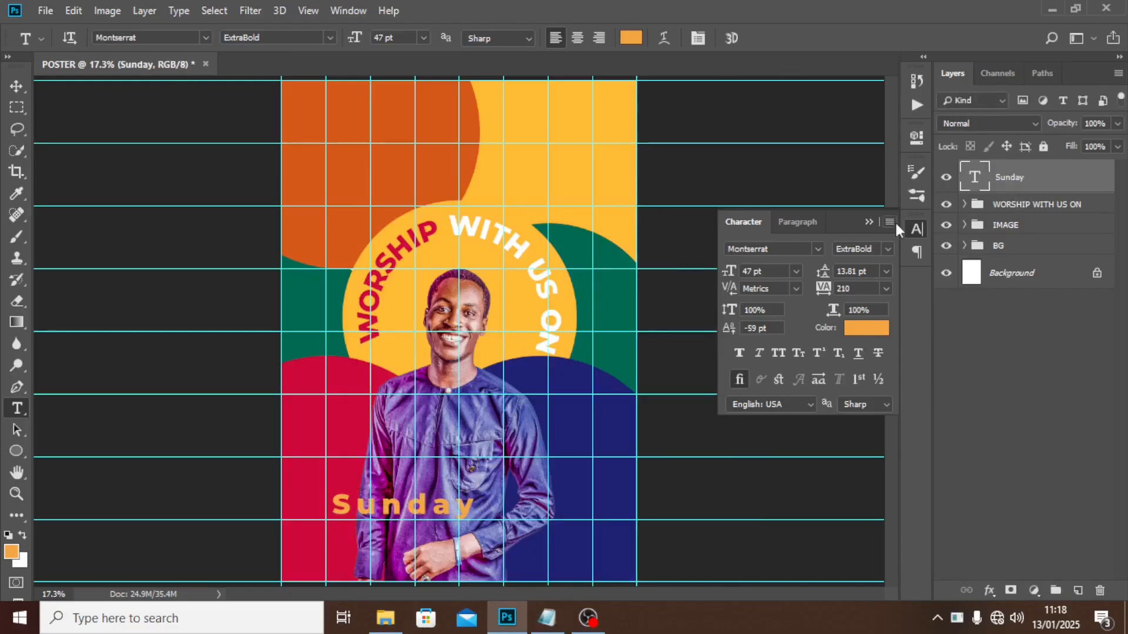
Set the Sunday text to the Mountain Bridge font at 161 pt.
click(809, 247)
text(MOU)
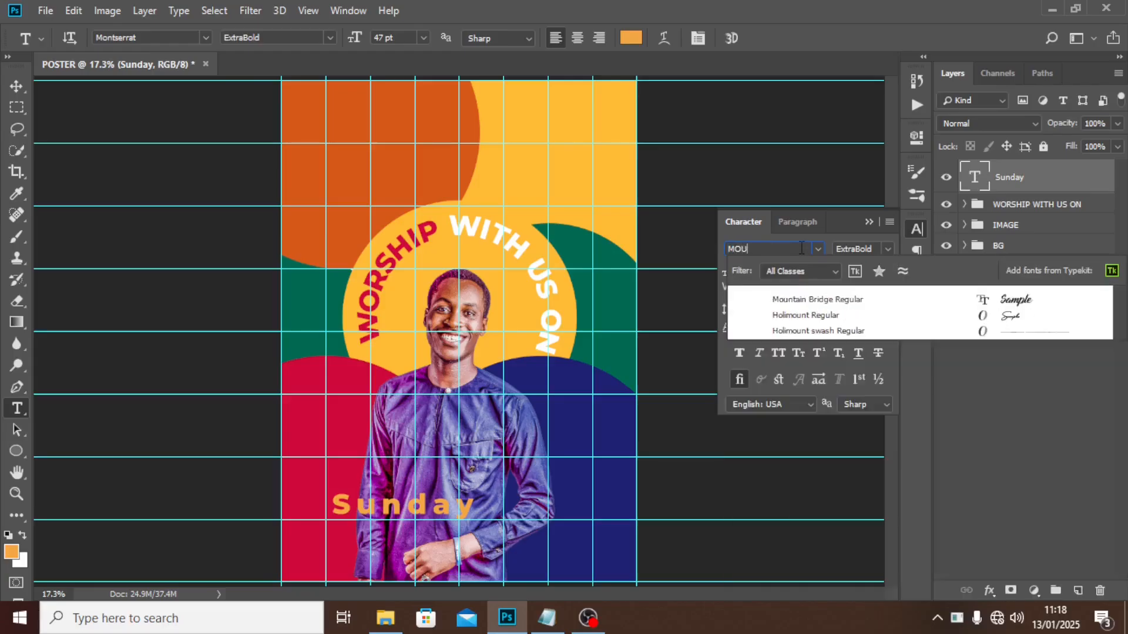
click(808, 304)
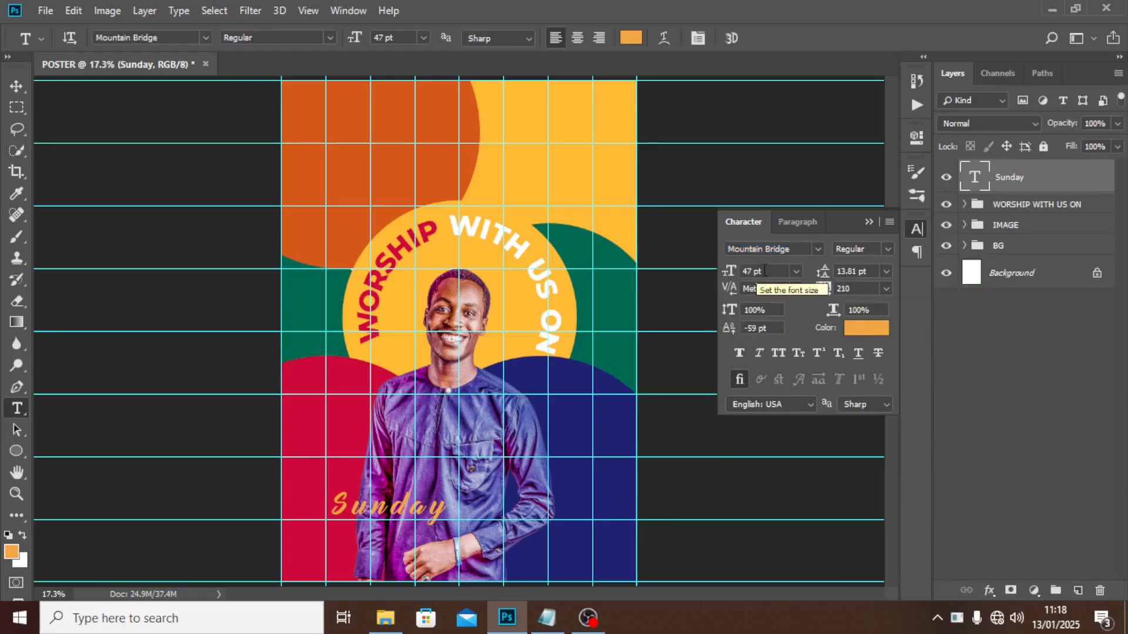
click(758, 269)
text(1)
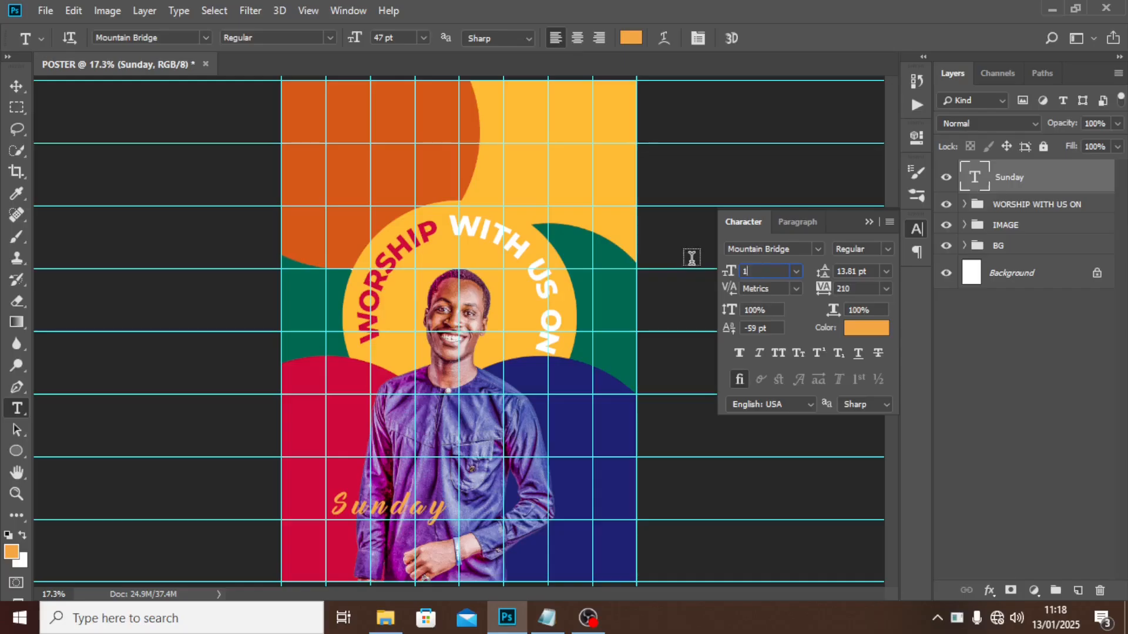
text(61)
key(Return)
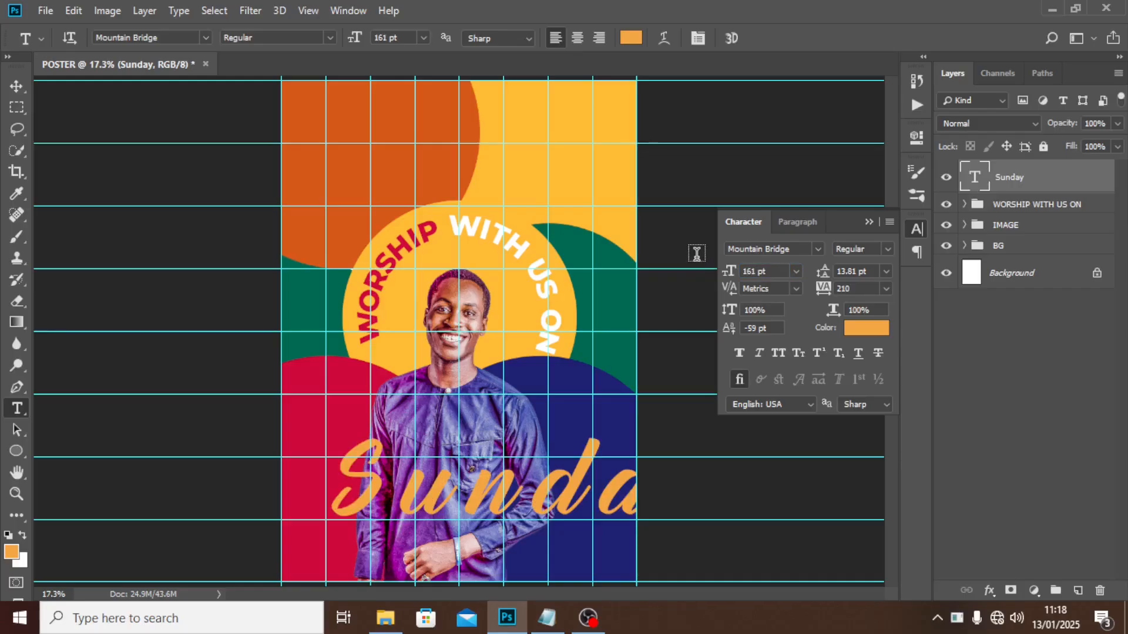
Apply Faux Italic, tracking 0 and white #ffffff to the Sunday text.
click(759, 352)
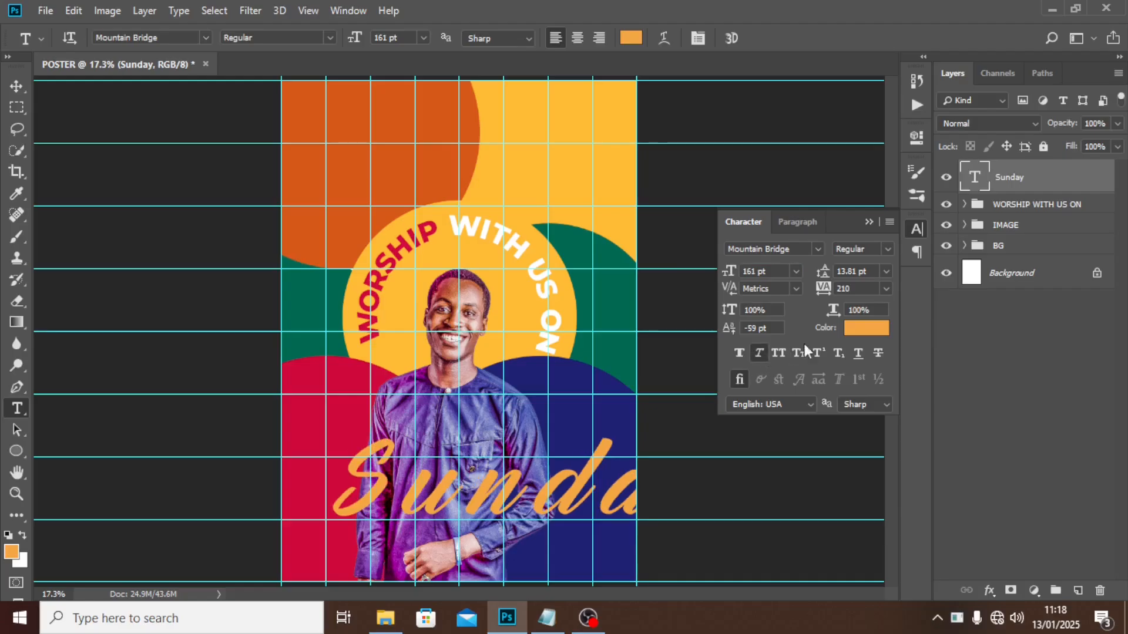
click(850, 288)
text(0)
key(Return)
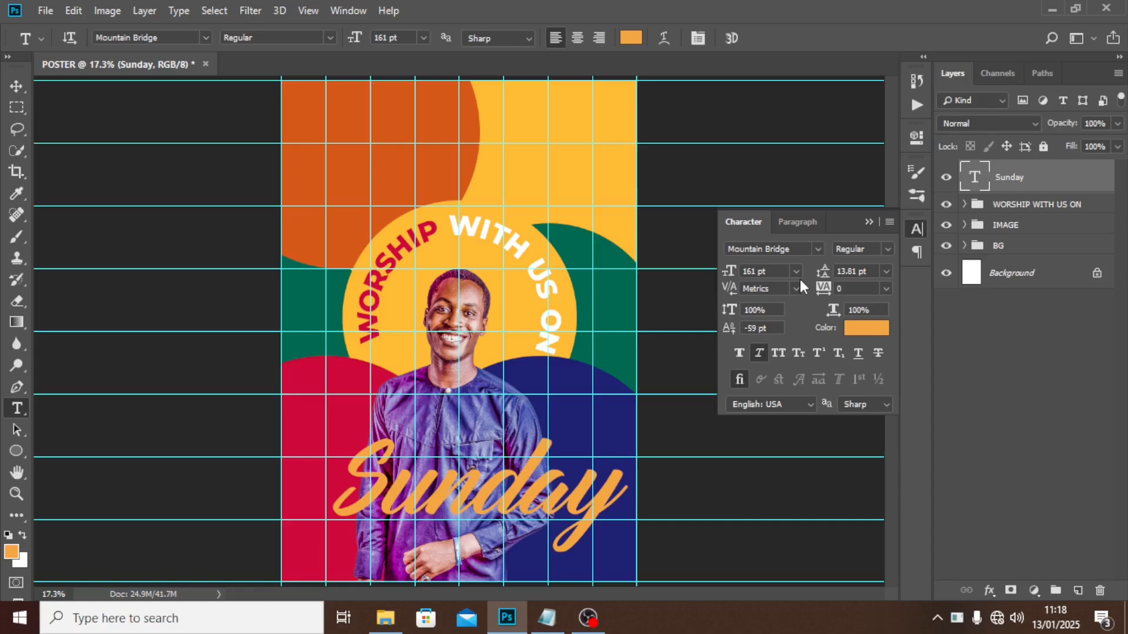
click(858, 331)
text(ffffff)
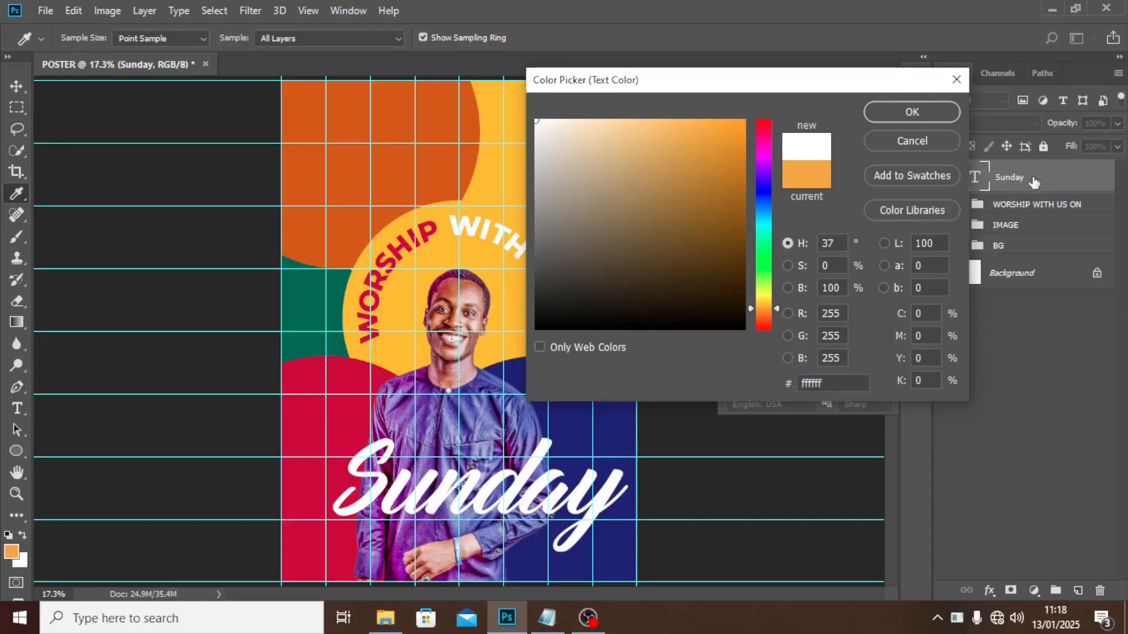
click(932, 111)
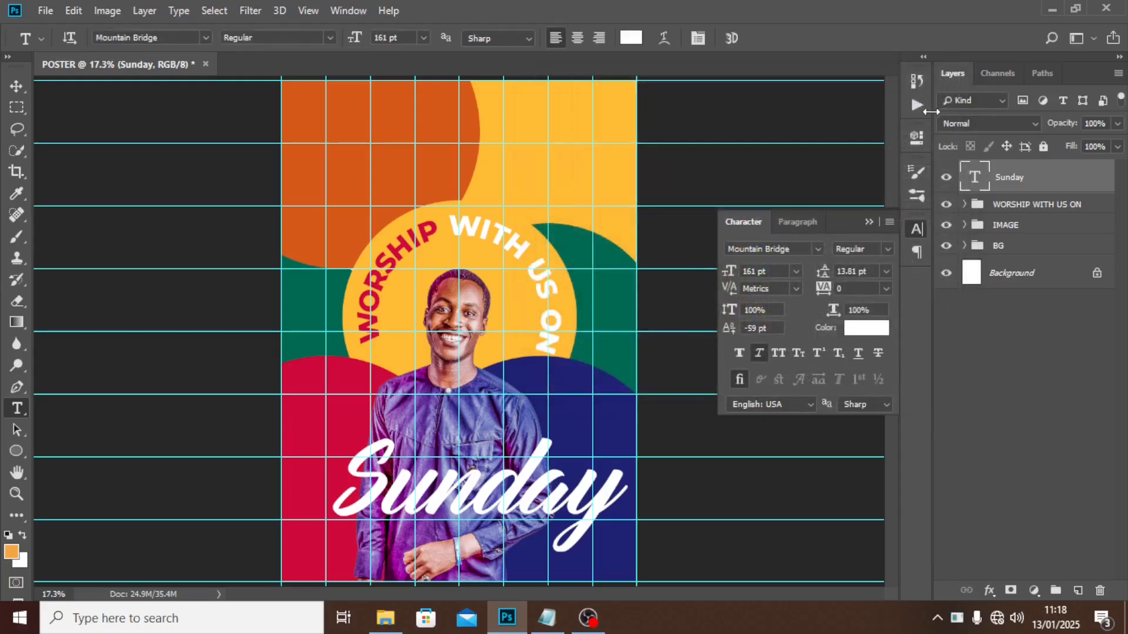
Rotate Sunday about -21.6° to rise rightward, reposition it, and duplicate the layer twice.
key(ctrl+t)
drag(529, 493, 498, 438)
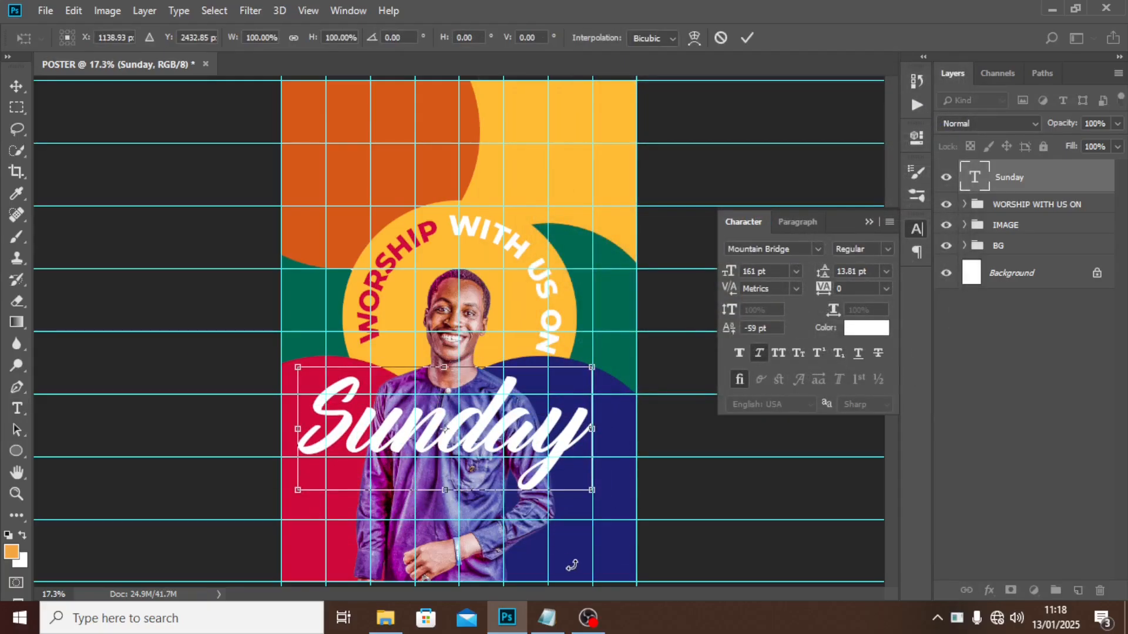
drag(576, 545, 611, 488)
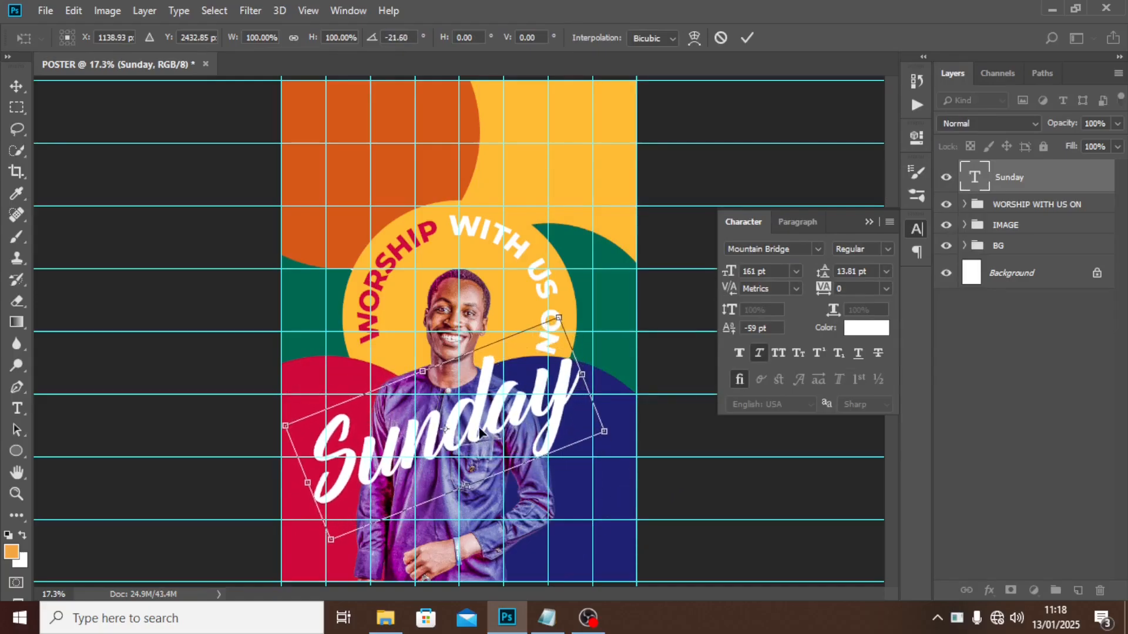
drag(480, 432, 496, 431)
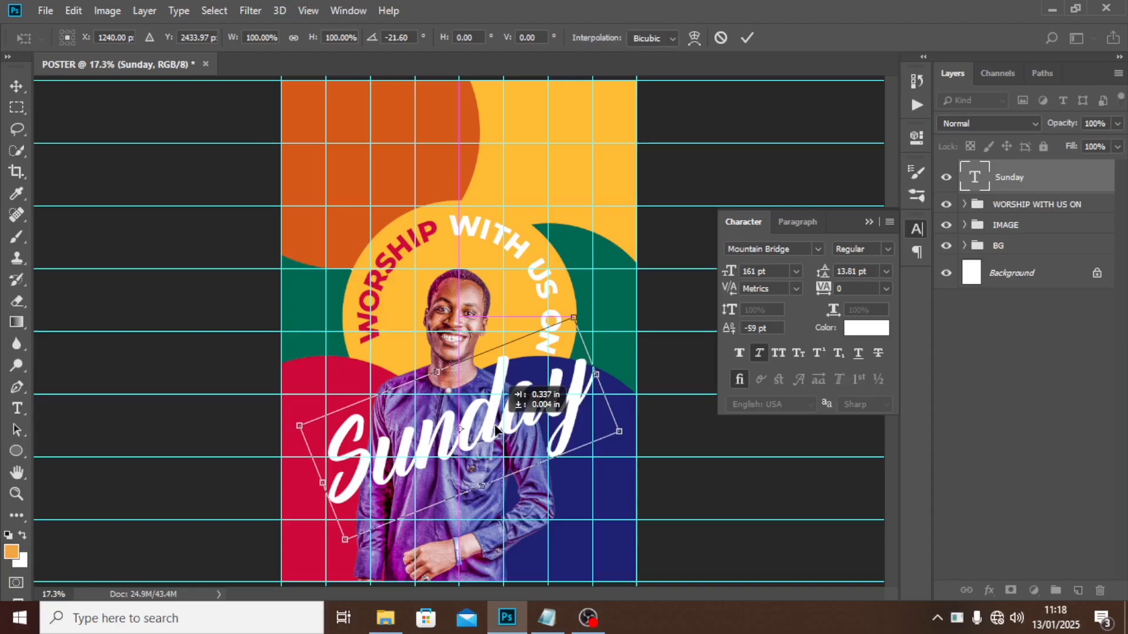
drag(496, 430, 496, 430)
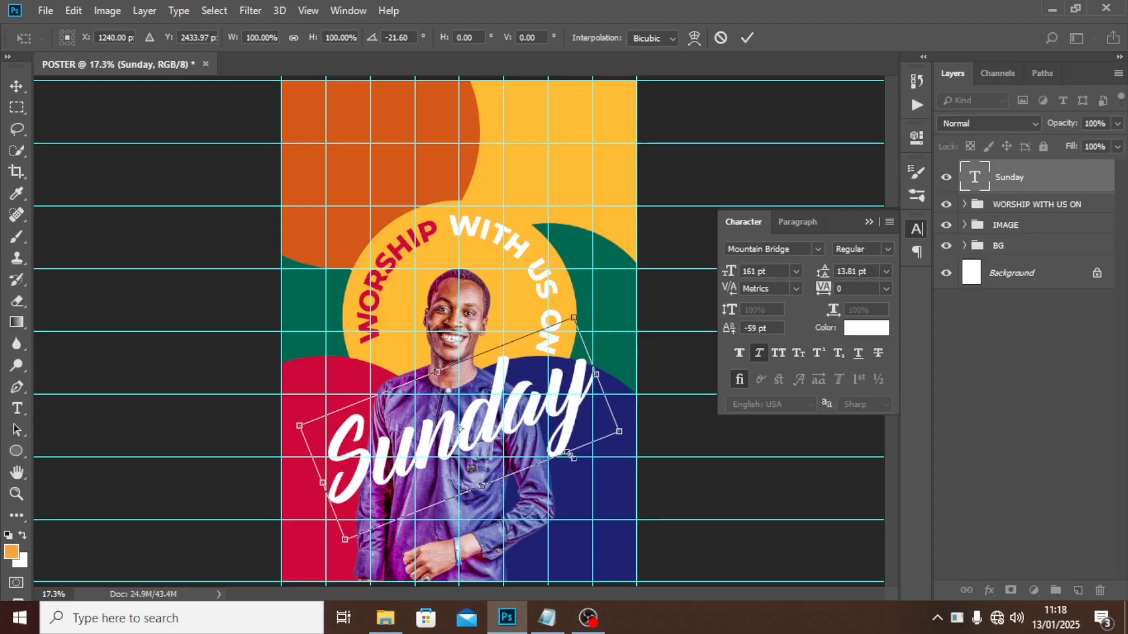
key(t)
key(Return)
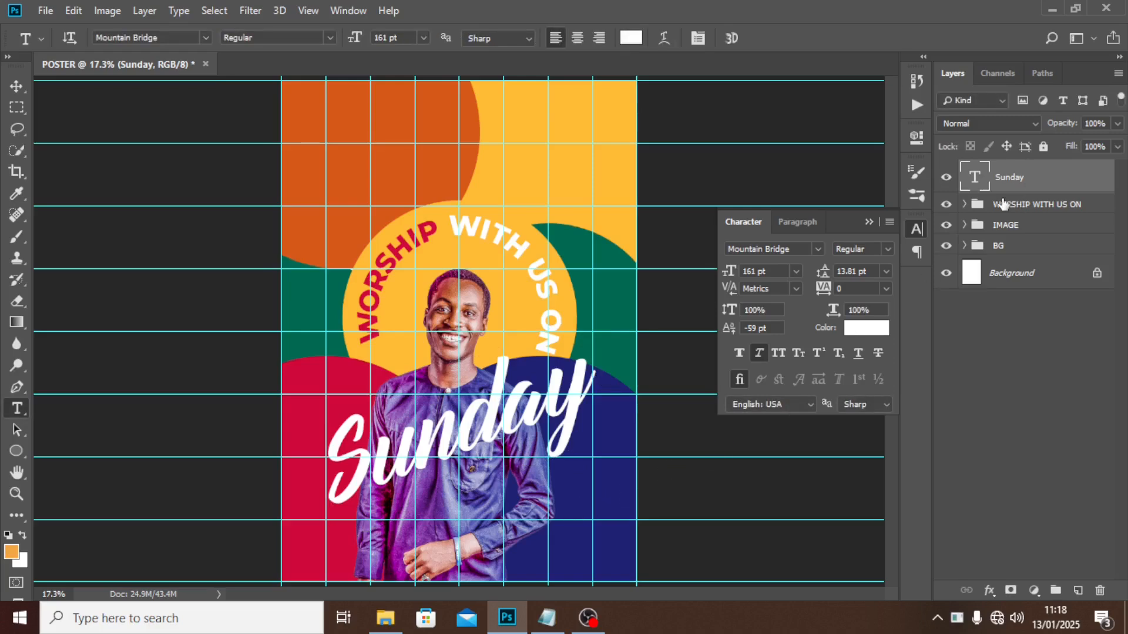
key(ctrl+j)
key(ctrl+j)
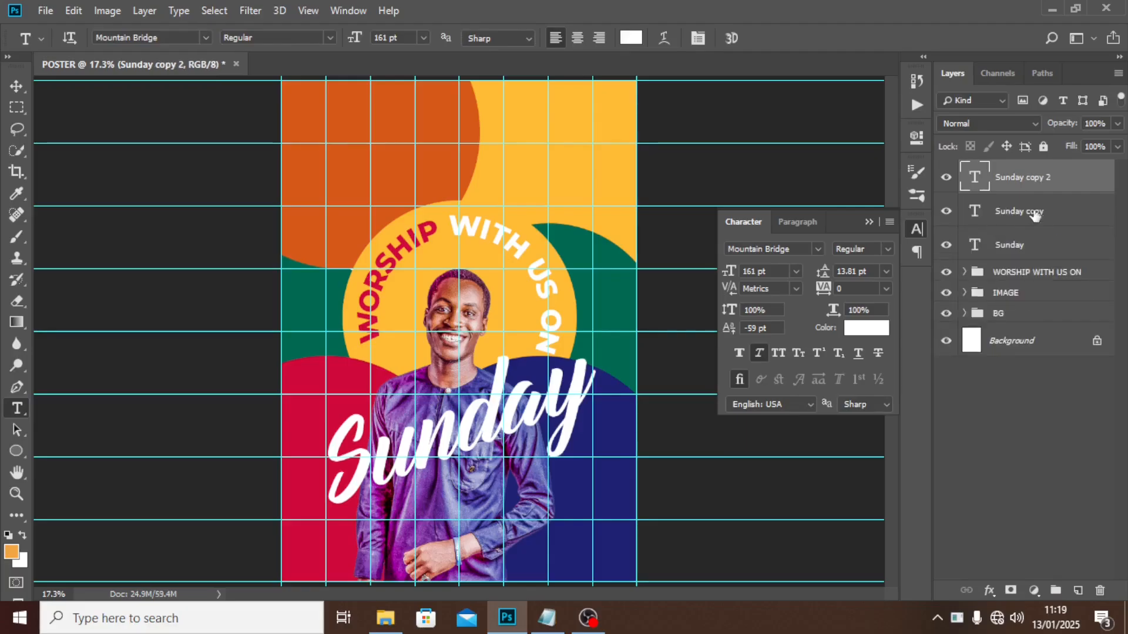
Nudge the lower Sunday layers downward to create a stacked offset effect.
click(1012, 213)
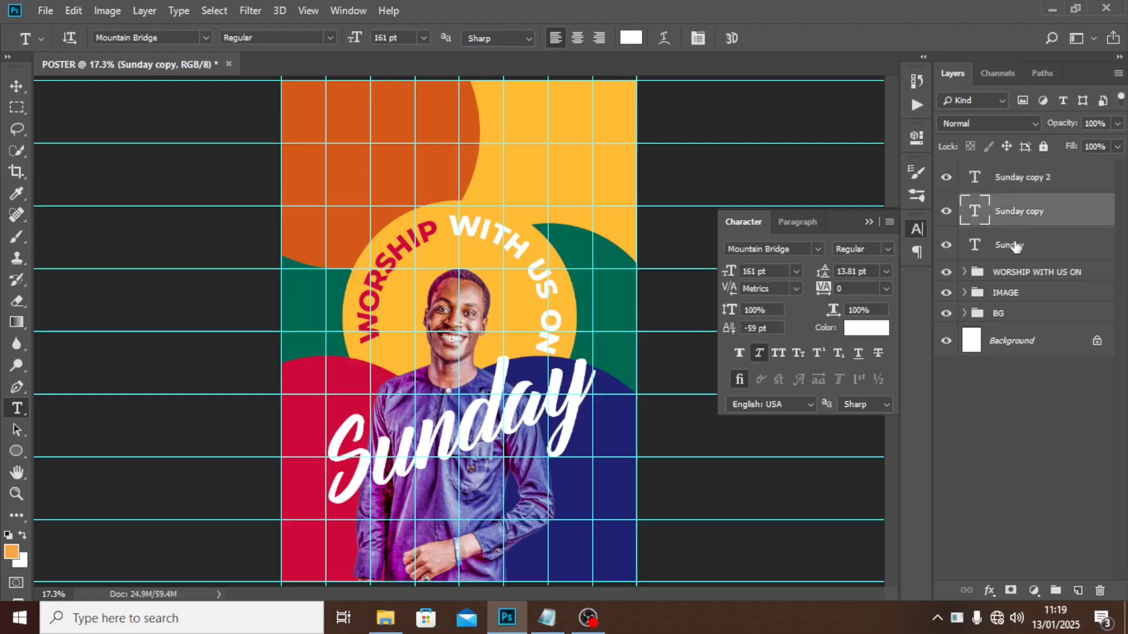
shift+click(1012, 246)
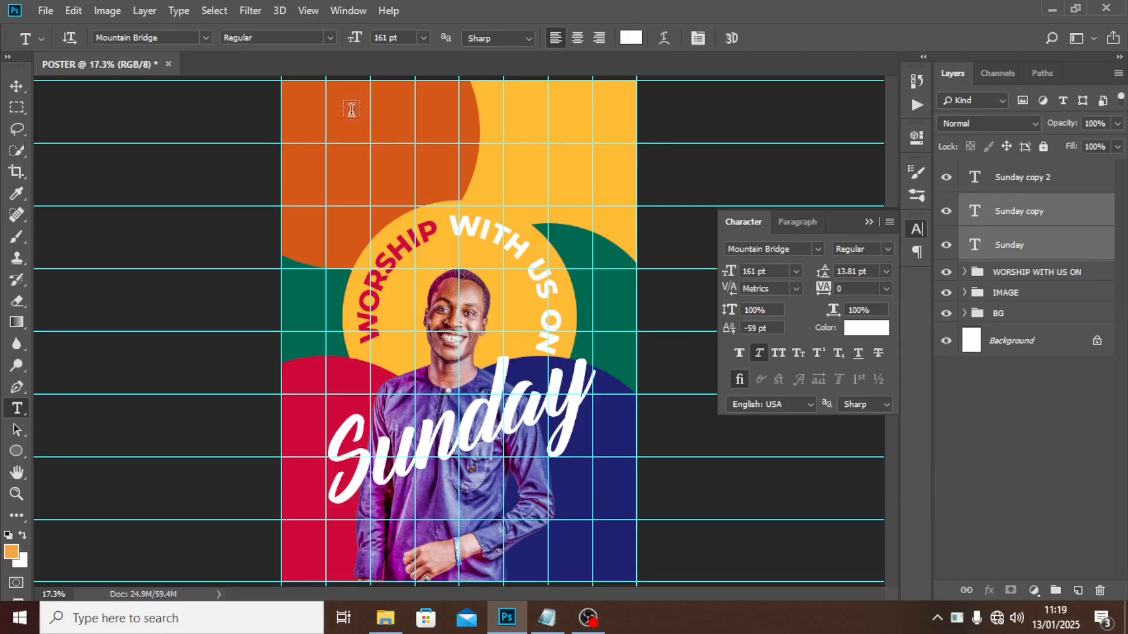
click(15, 91)
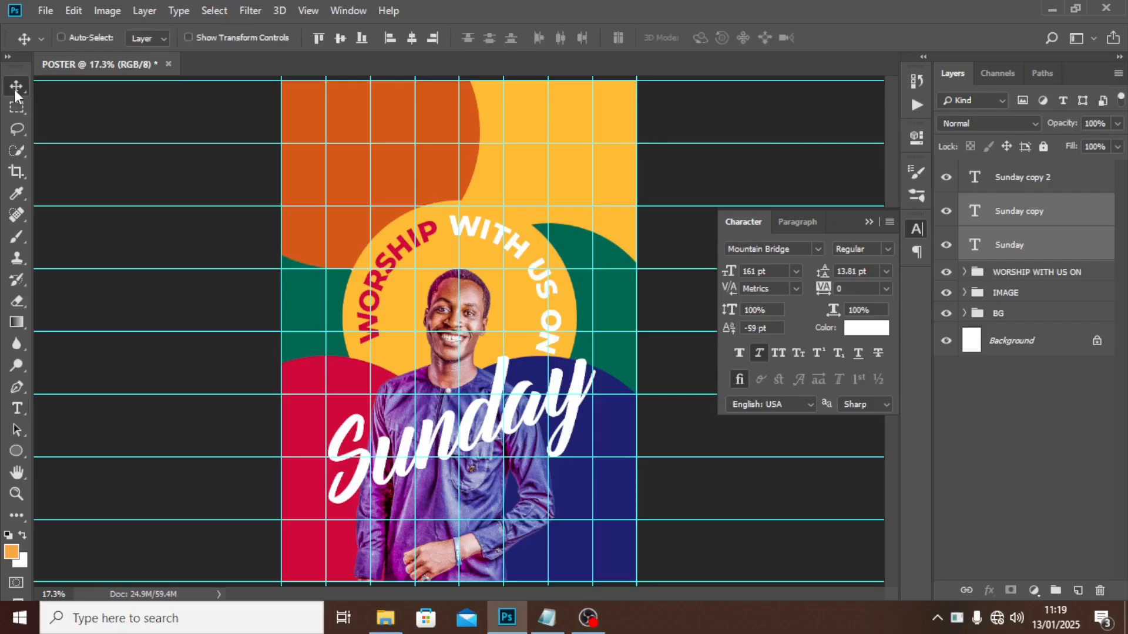
key(shift+Down)
key(shift+Down)
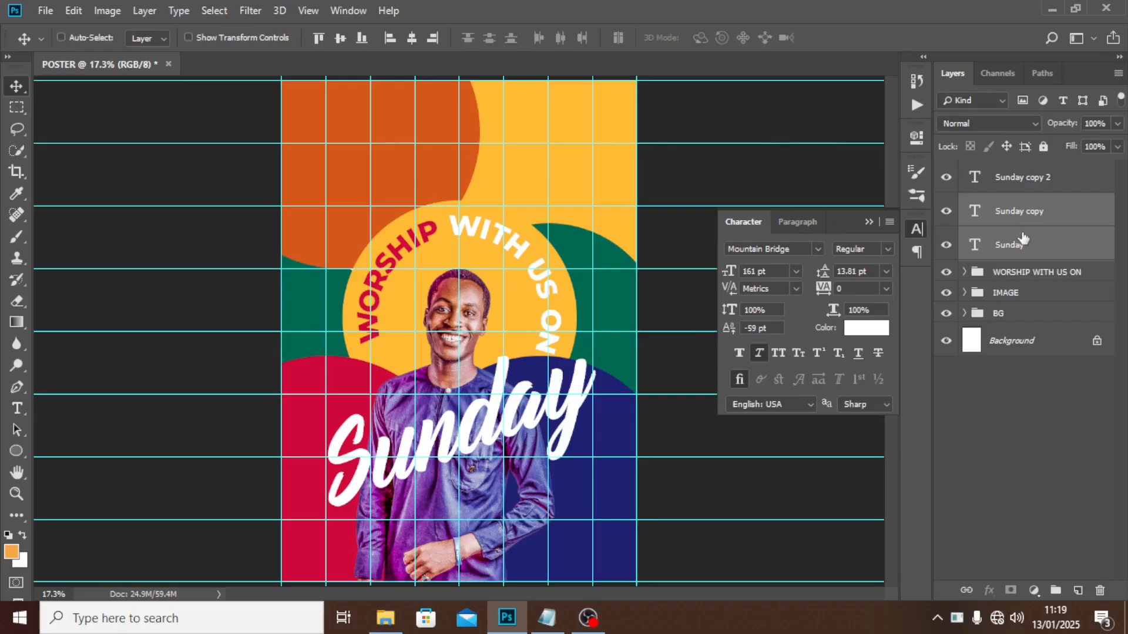
click(1028, 251)
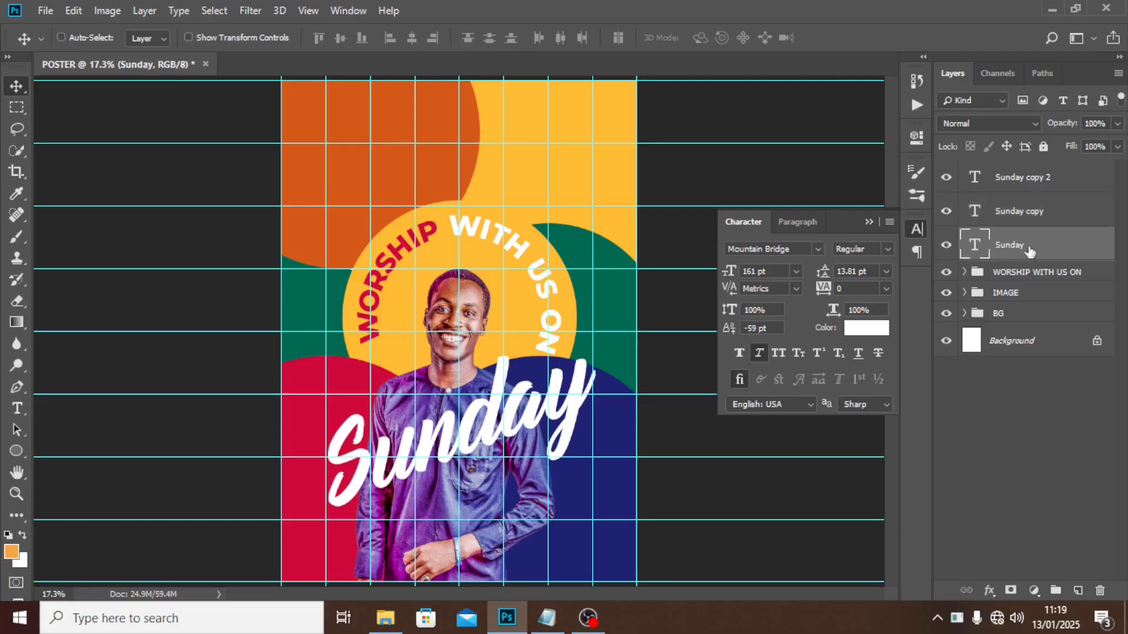
key(shift+Down)
key(shift+Down)
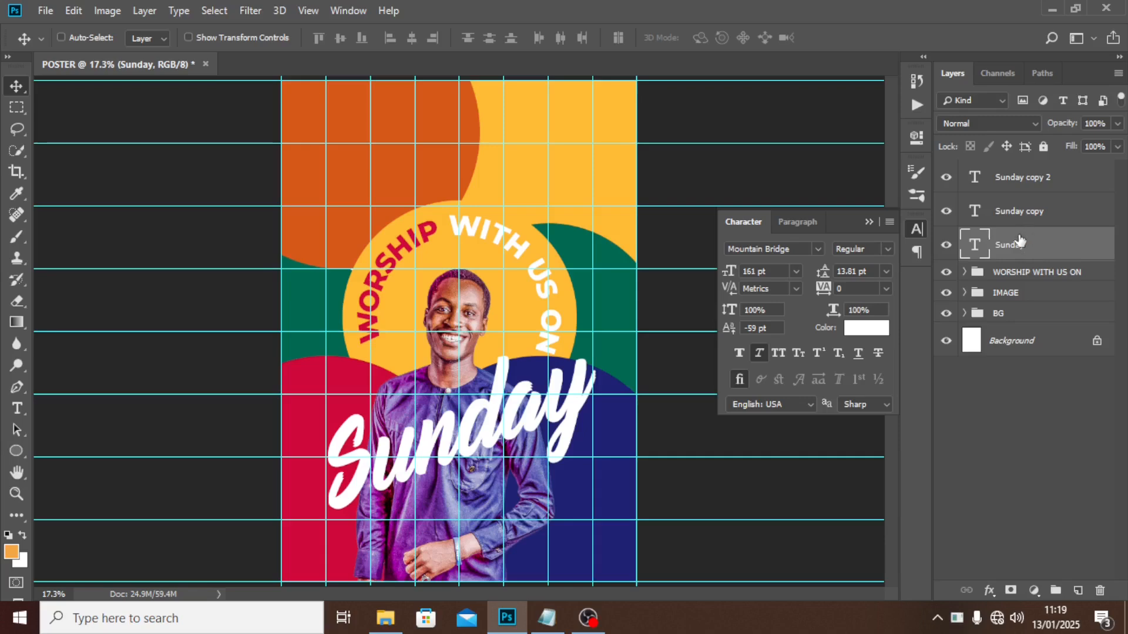
Colour the bottom Sunday layer orange and Sunday copy yellow FFBA00, sampled from the poster.
click(867, 328)
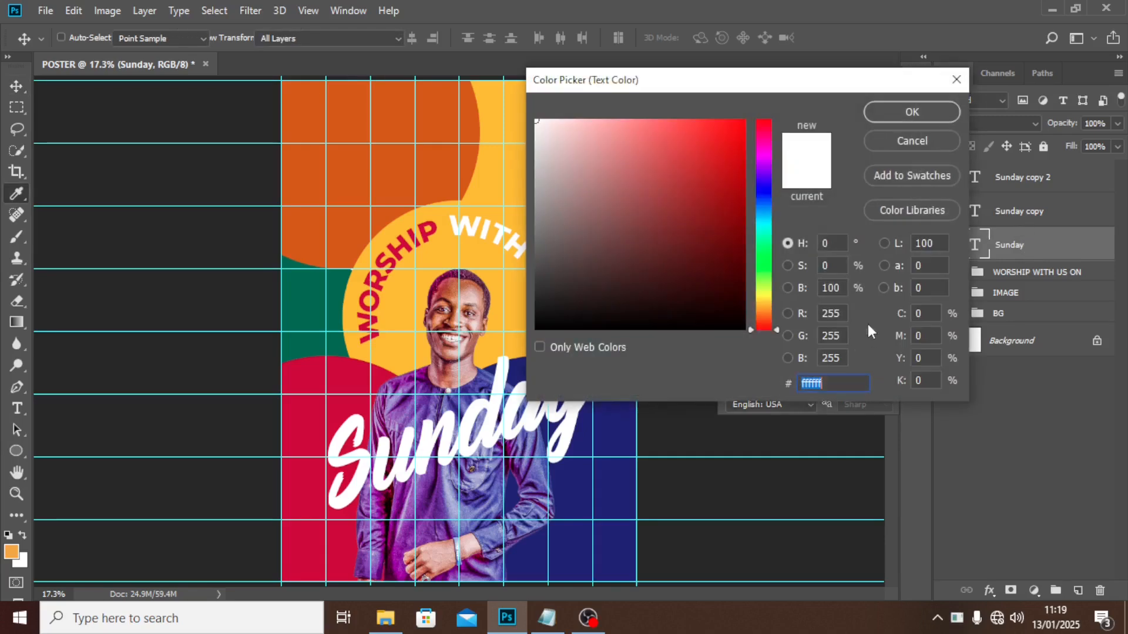
click(347, 120)
click(910, 112)
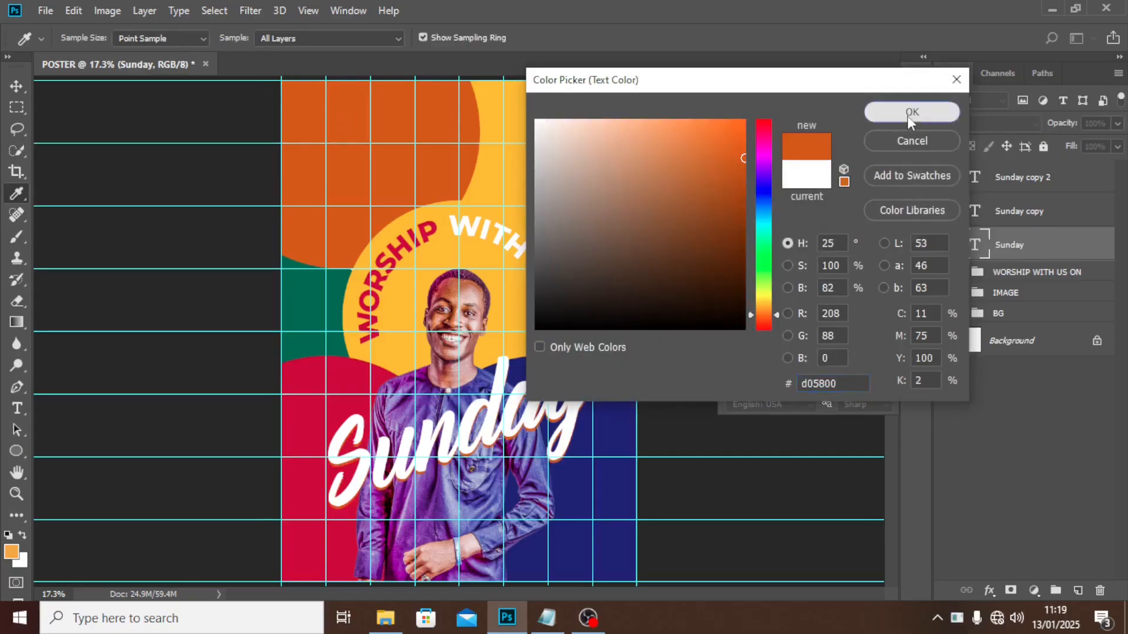
click(1014, 221)
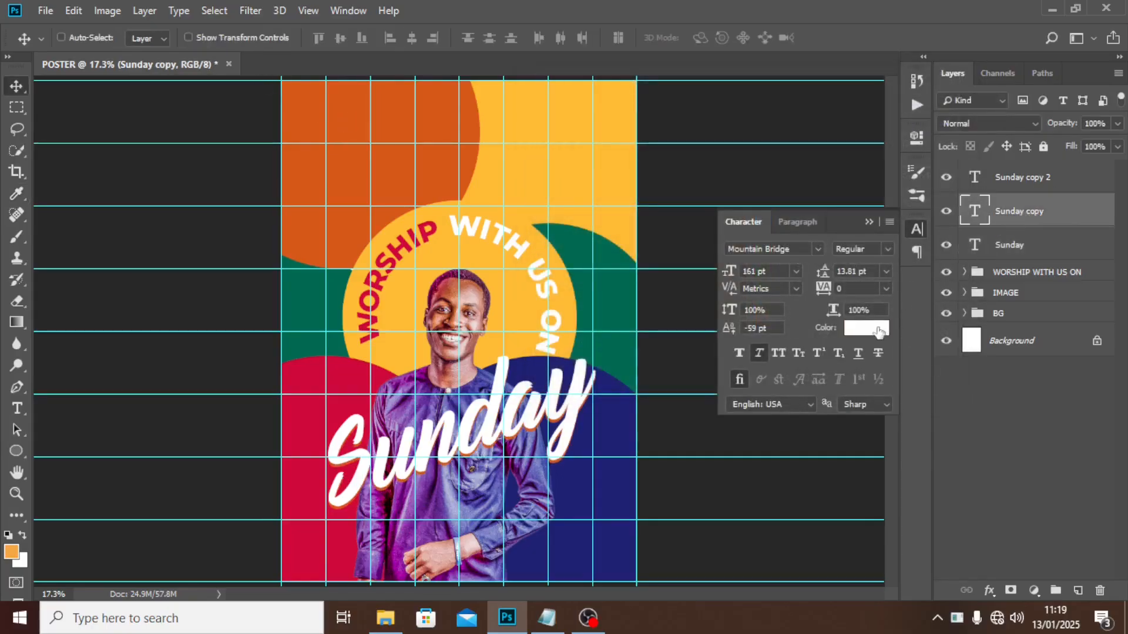
click(878, 329)
click(516, 170)
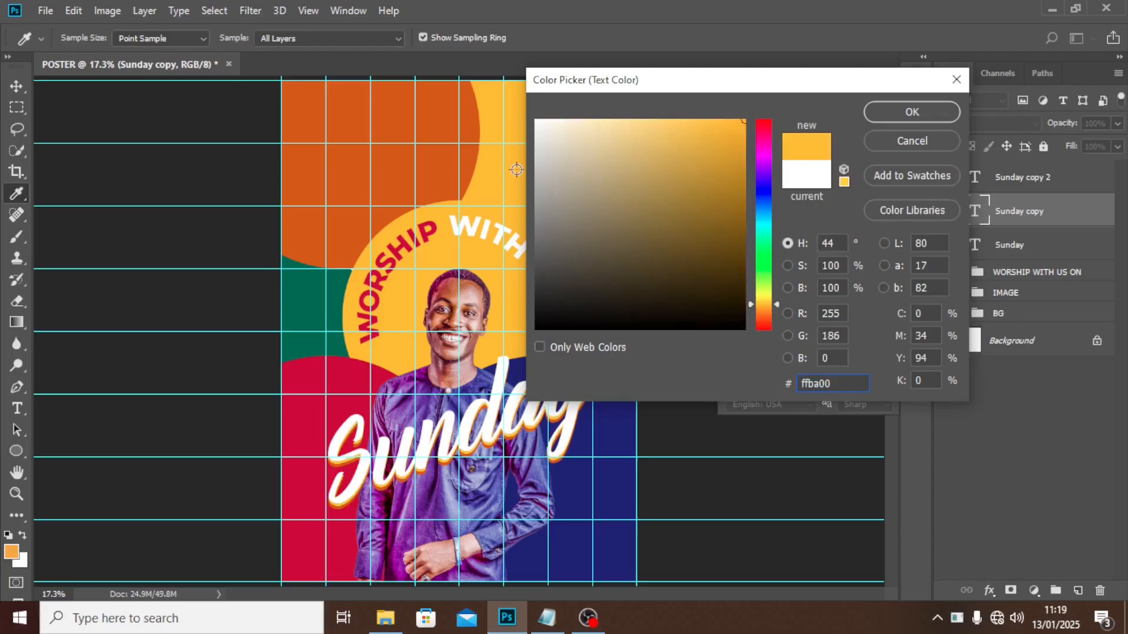
click(893, 121)
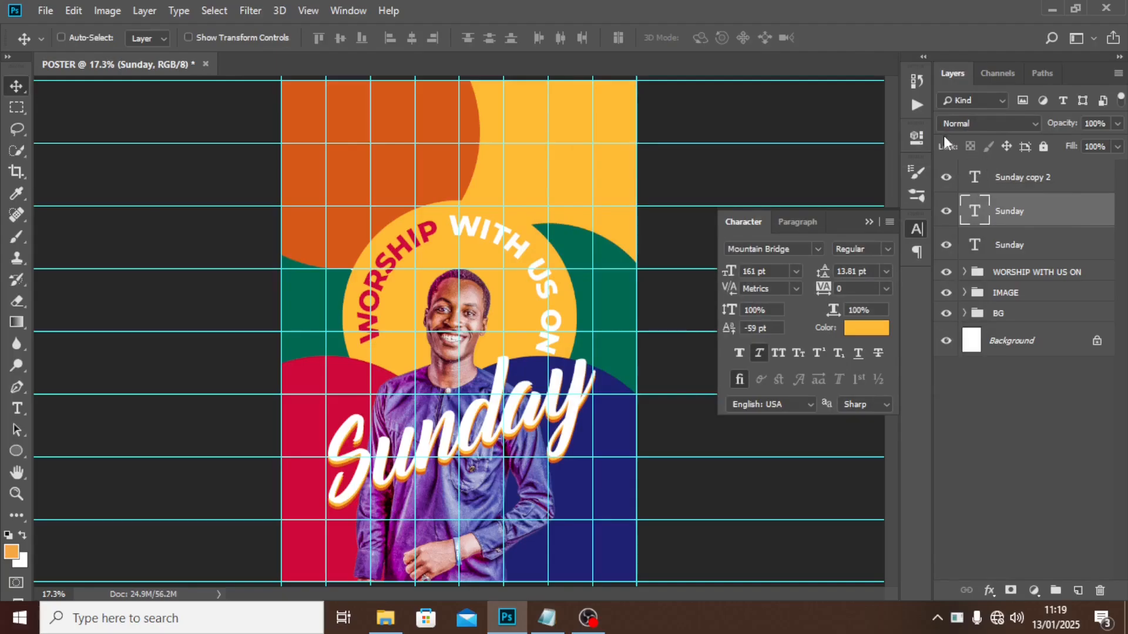
Group the three Sunday text layers and name the group Sunday.
click(1006, 185)
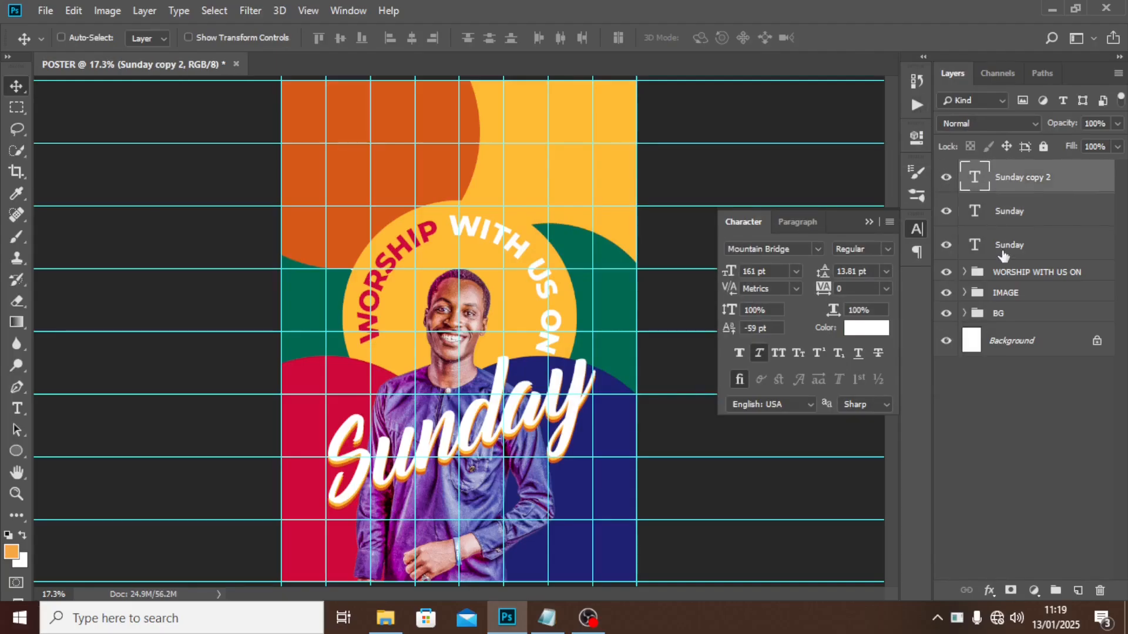
shift+click(1003, 255)
key(ctrl+g)
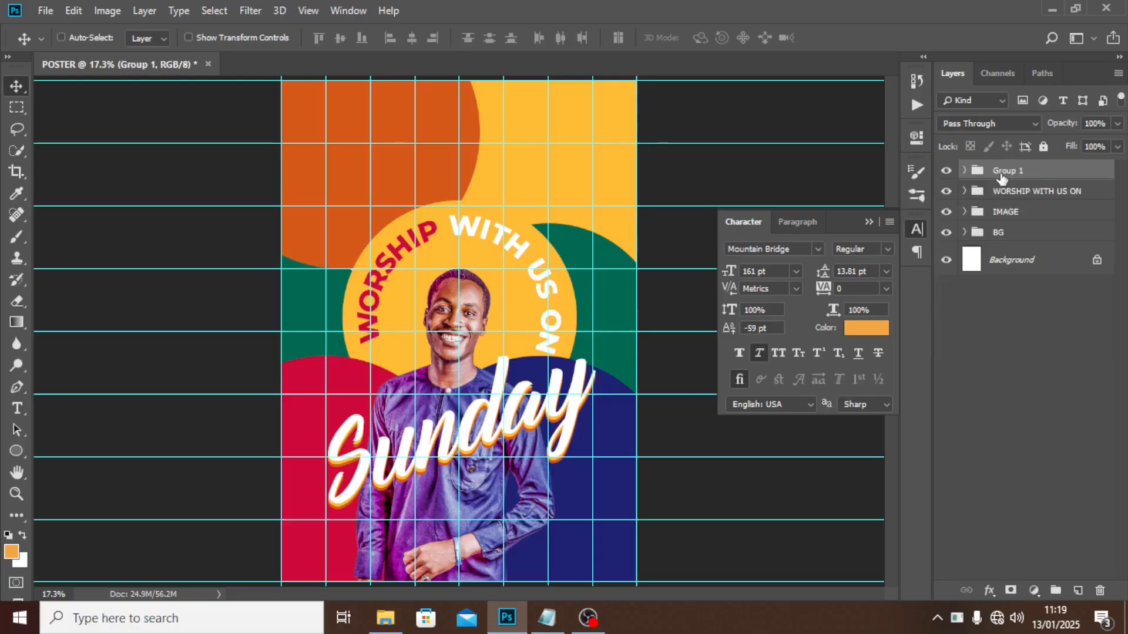
text(Sunday)
key(Return)
Drag the LINES copy image from the assets folder onto the poster and commit it.
click(385, 618)
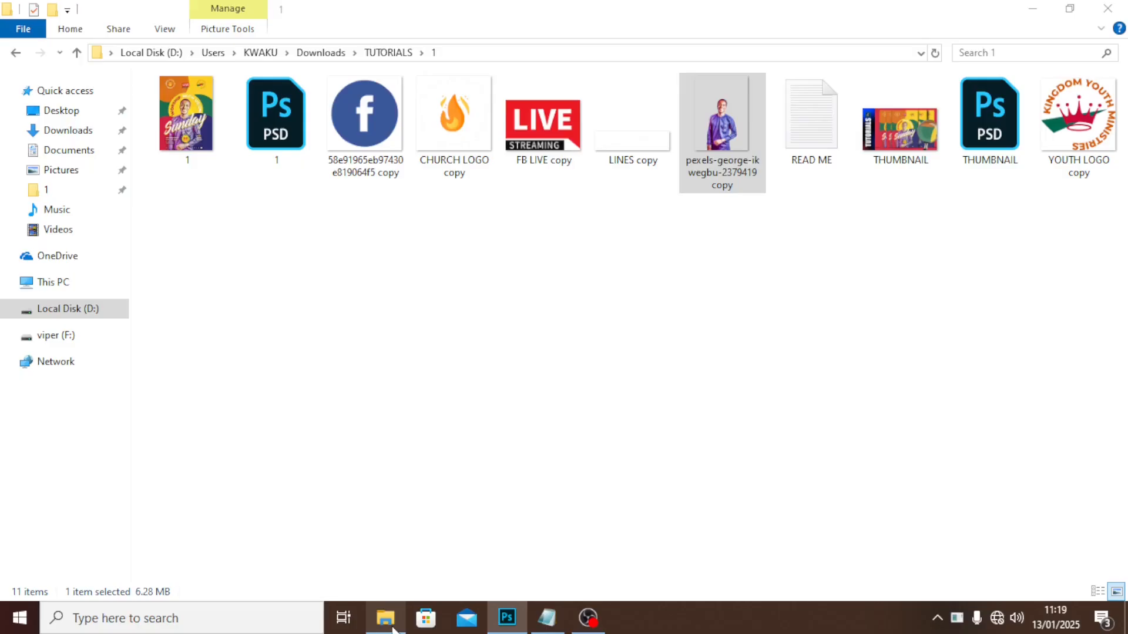
click(622, 152)
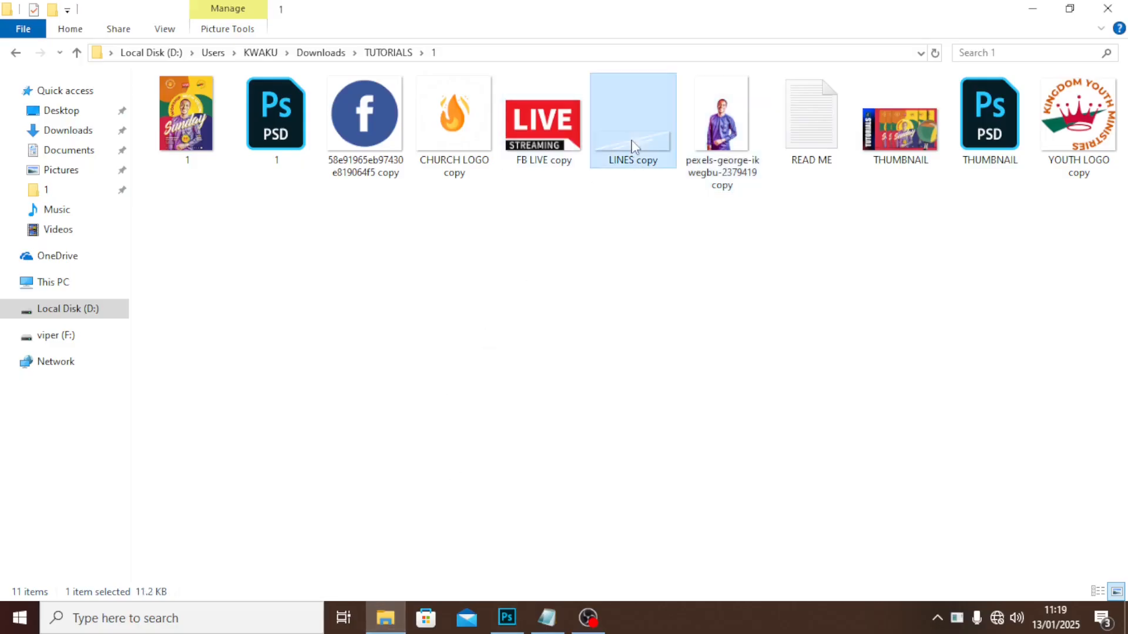
drag(638, 142, 466, 445)
key(Return)
Scale the lines to about 108% and tilt them roughly -4.34° beneath Sunday.
key(ctrl+t)
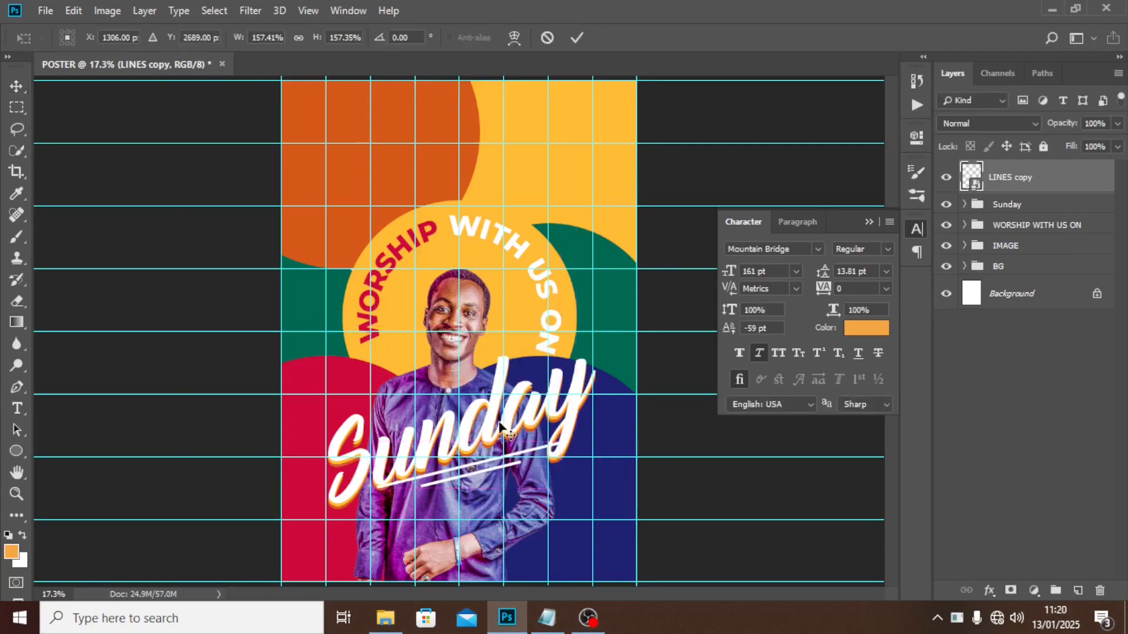
drag(555, 485, 533, 465)
key(Return)
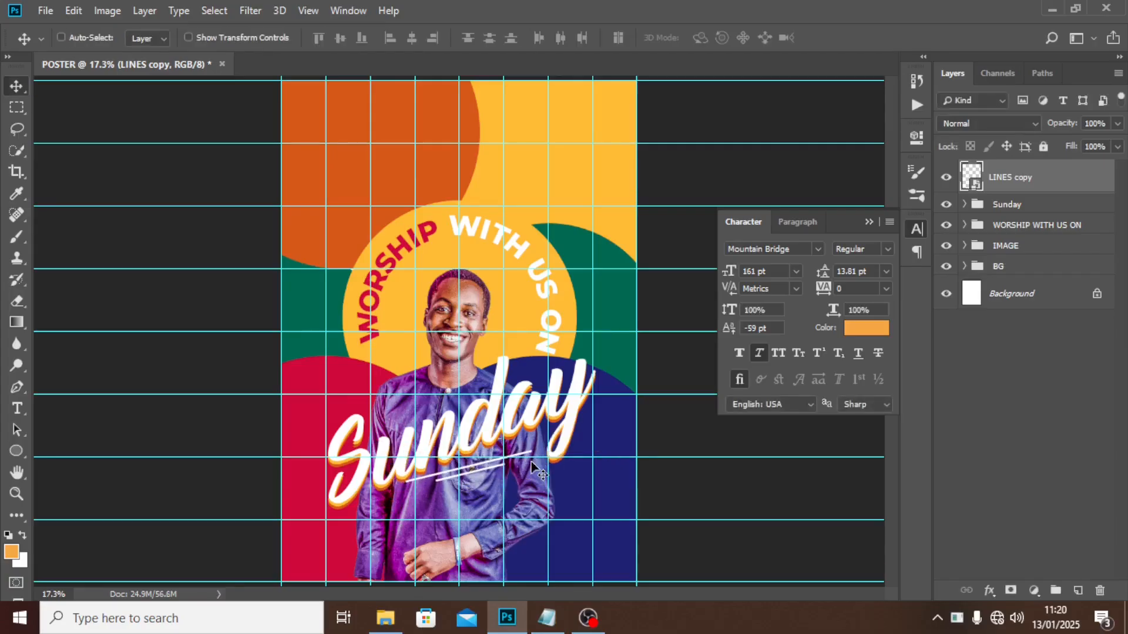
key(ctrl+t)
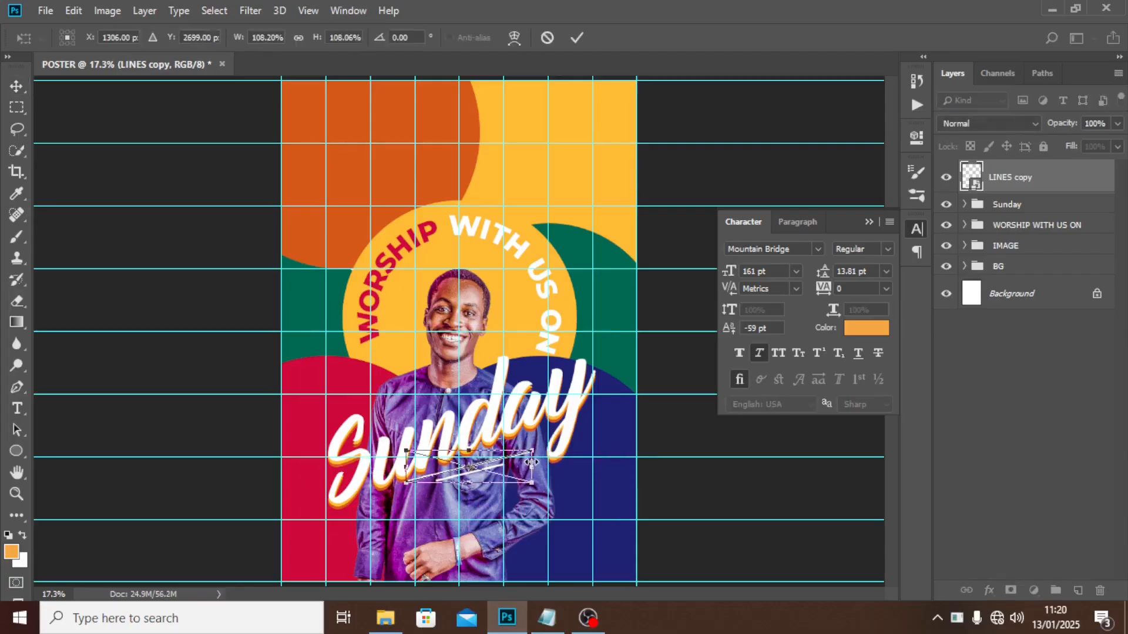
key(Return)
key(ctrl+t)
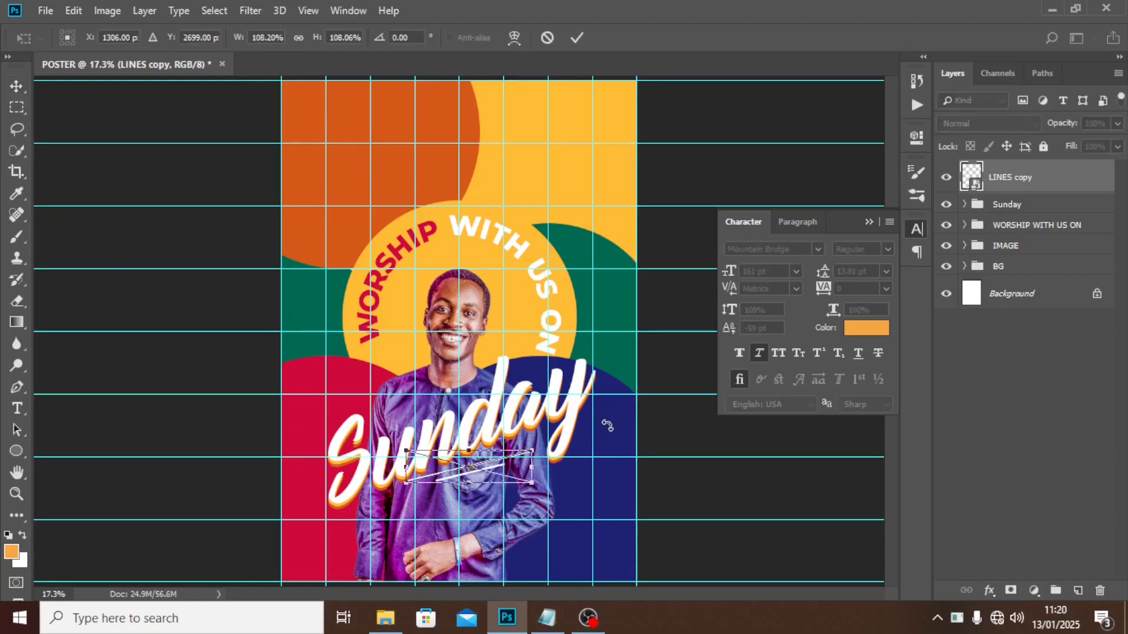
drag(625, 438, 626, 427)
key(Return)
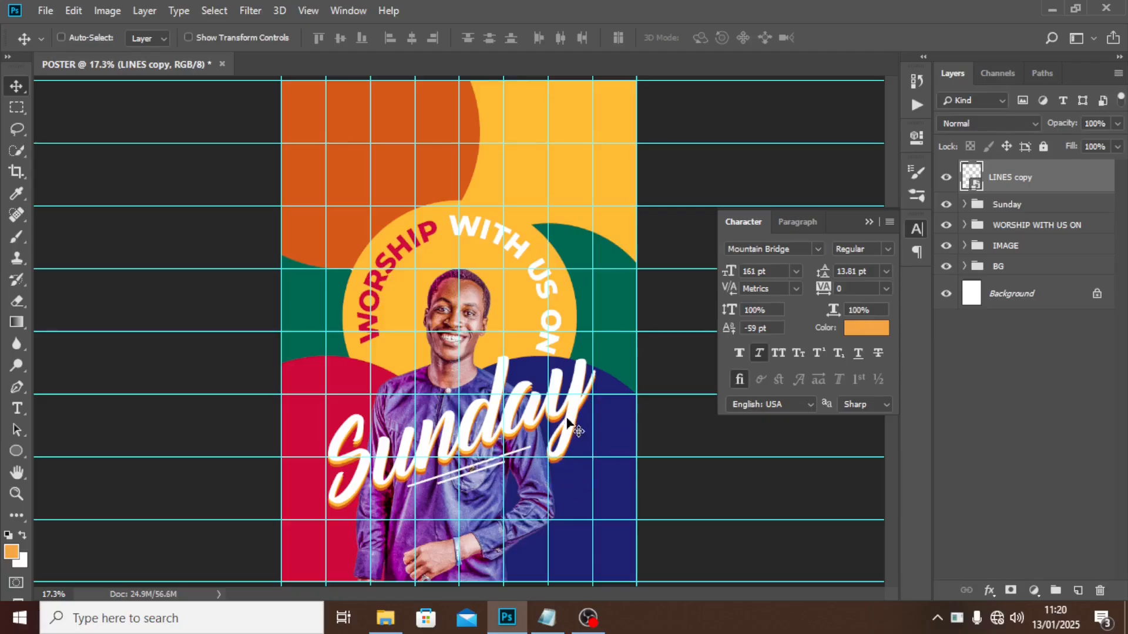
Move the LINES copy layer into the Sunday group and collapse the group.
click(964, 205)
drag(966, 177, 1004, 215)
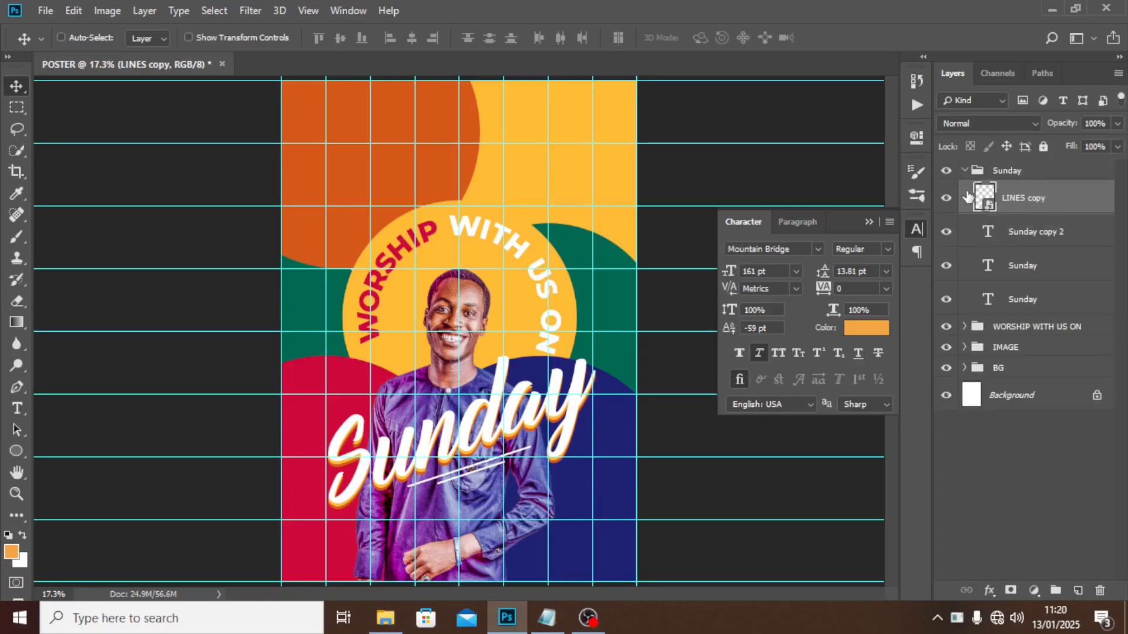
click(965, 170)
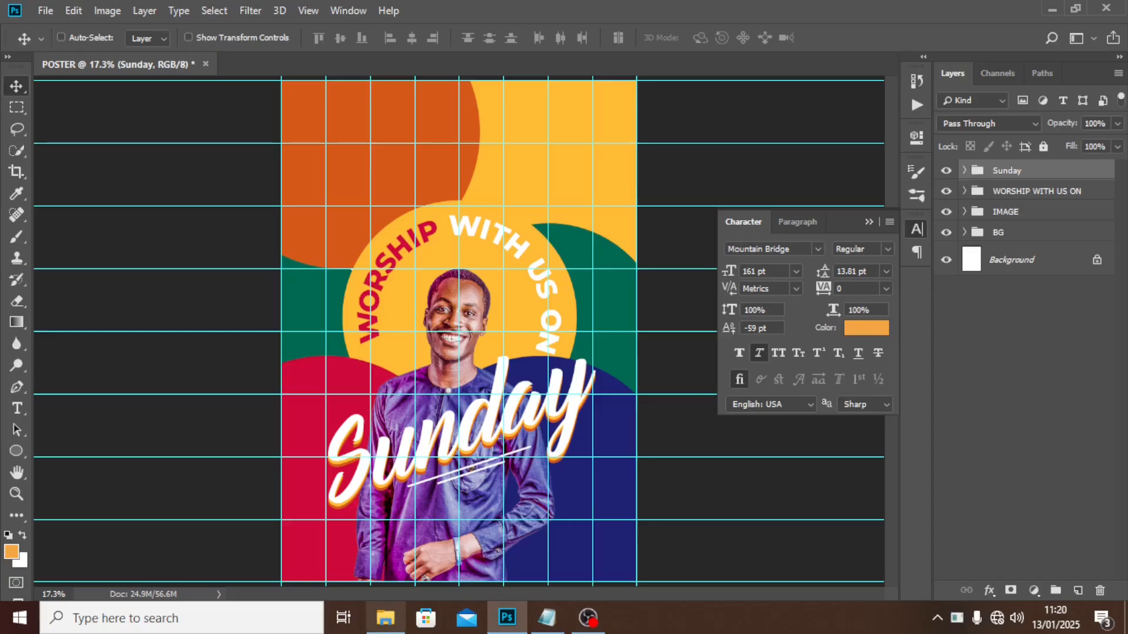
click(382, 621)
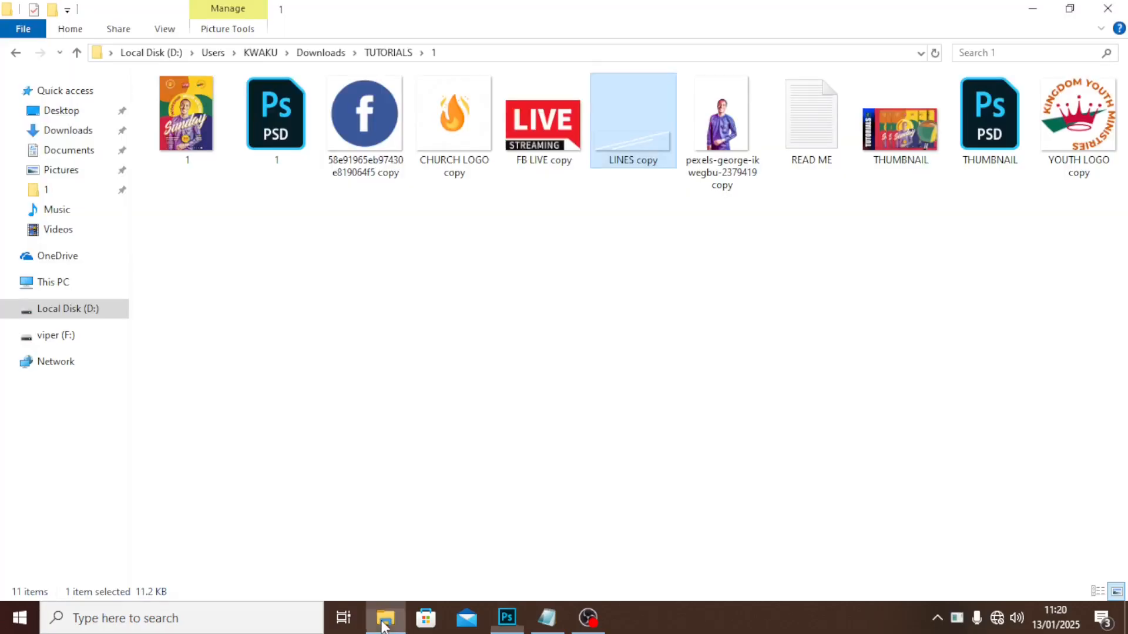
Place the CHURCH LOGO copy image at the upper left of the poster.
click(466, 123)
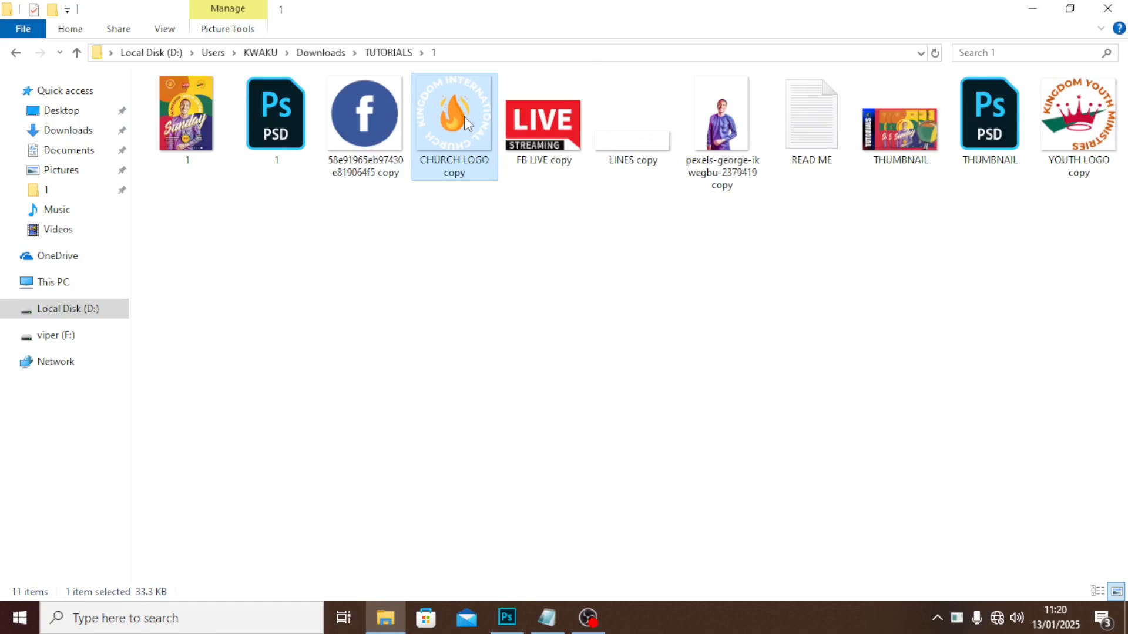
drag(466, 124, 378, 243)
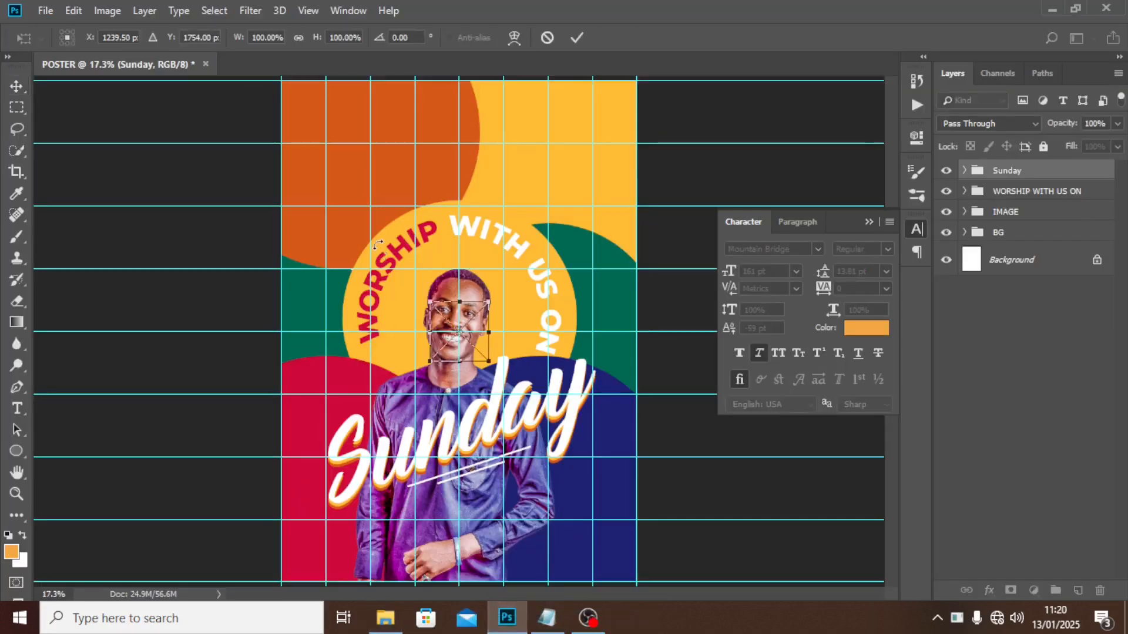
drag(479, 339, 386, 156)
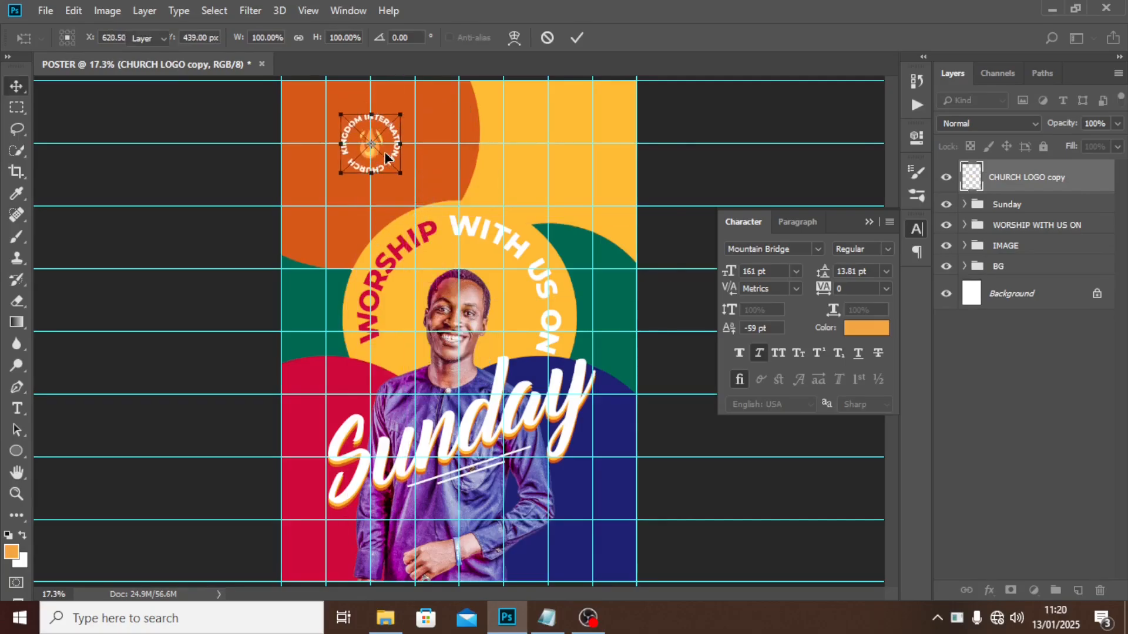
key(Return)
Place the YOUTH LOGO copy image at the upper right and select both logo layers.
click(386, 617)
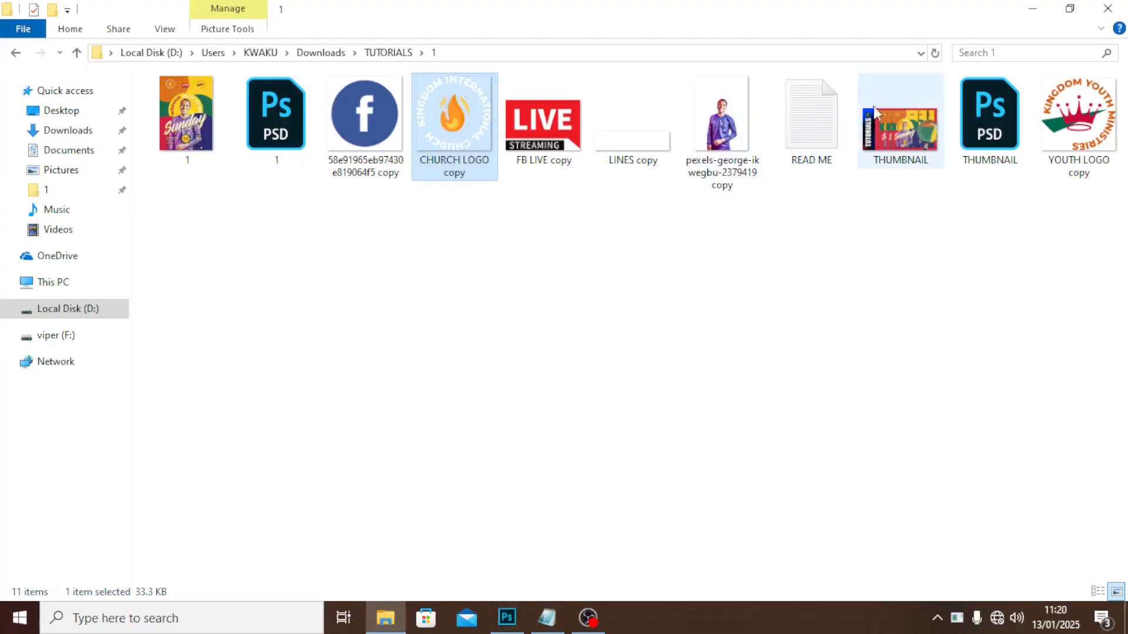
drag(1079, 123, 576, 210)
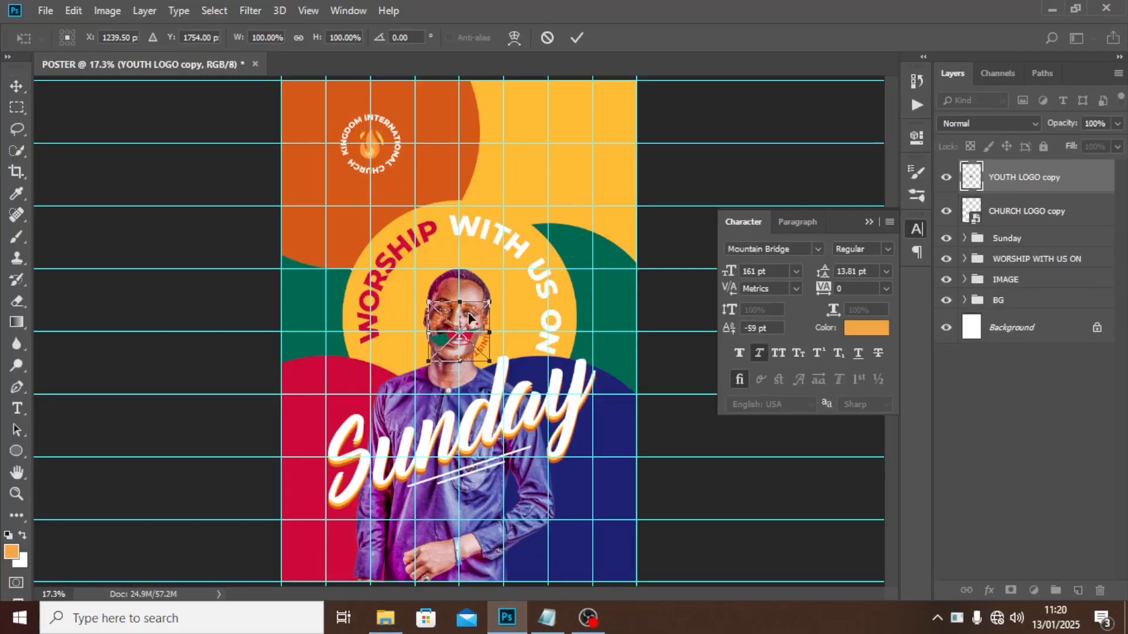
drag(458, 331, 605, 125)
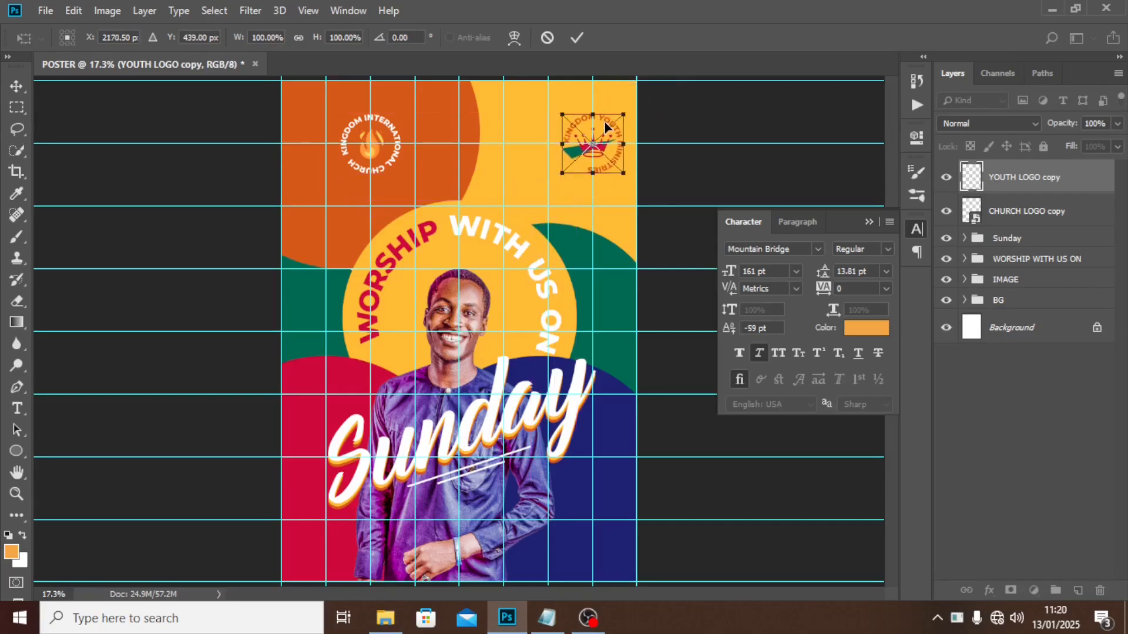
key(Return)
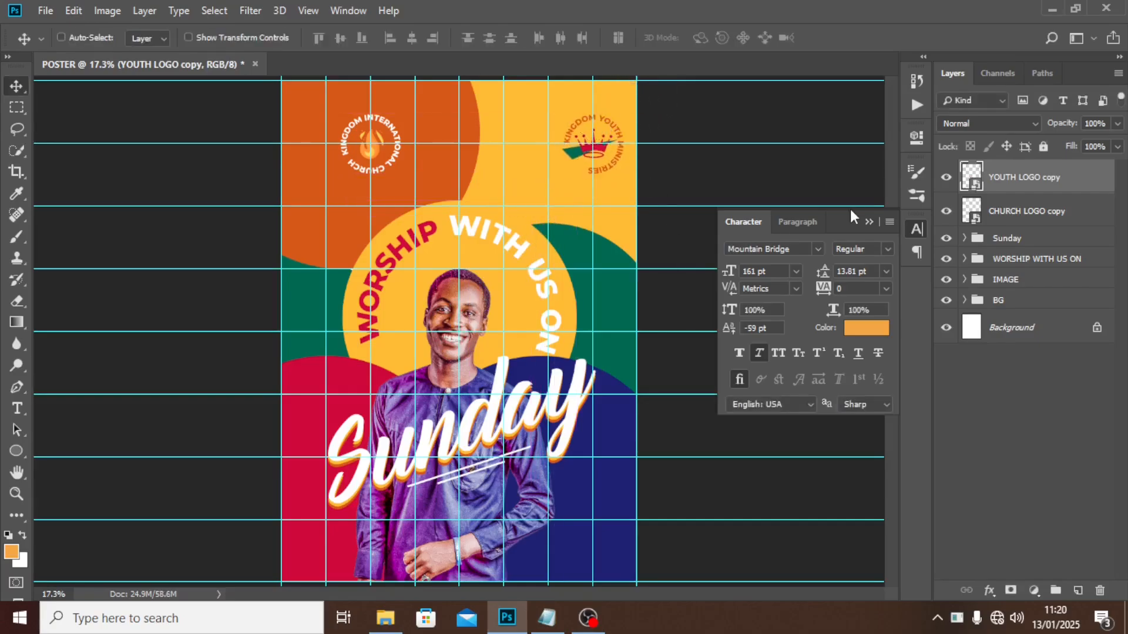
shift+click(1025, 211)
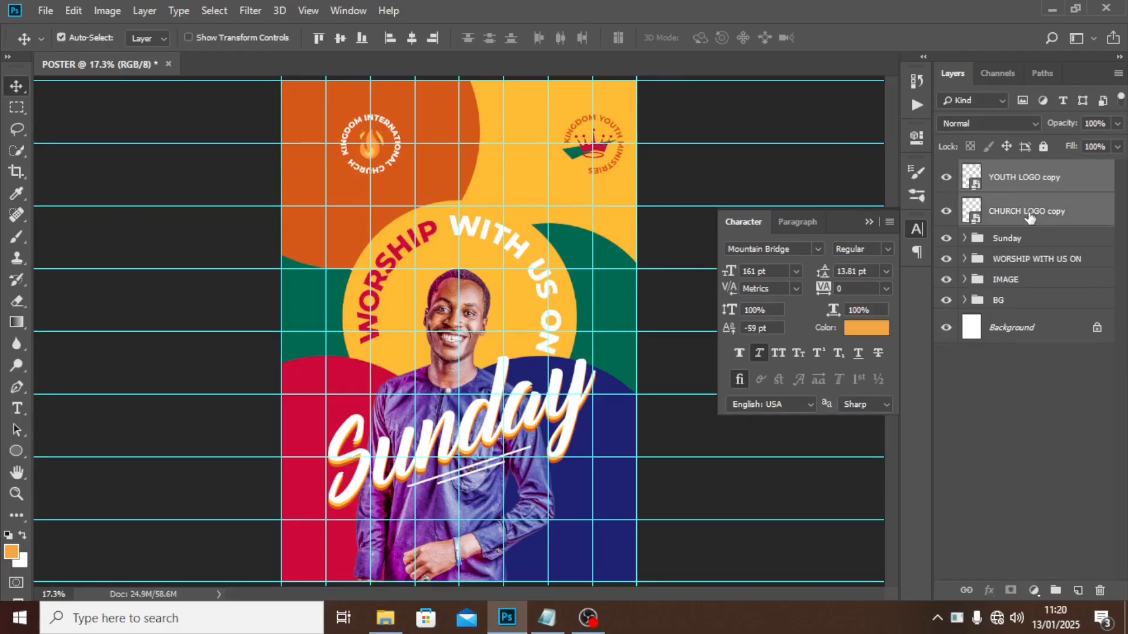
Shift both top logos together slightly to the left.
key(ctrl+t)
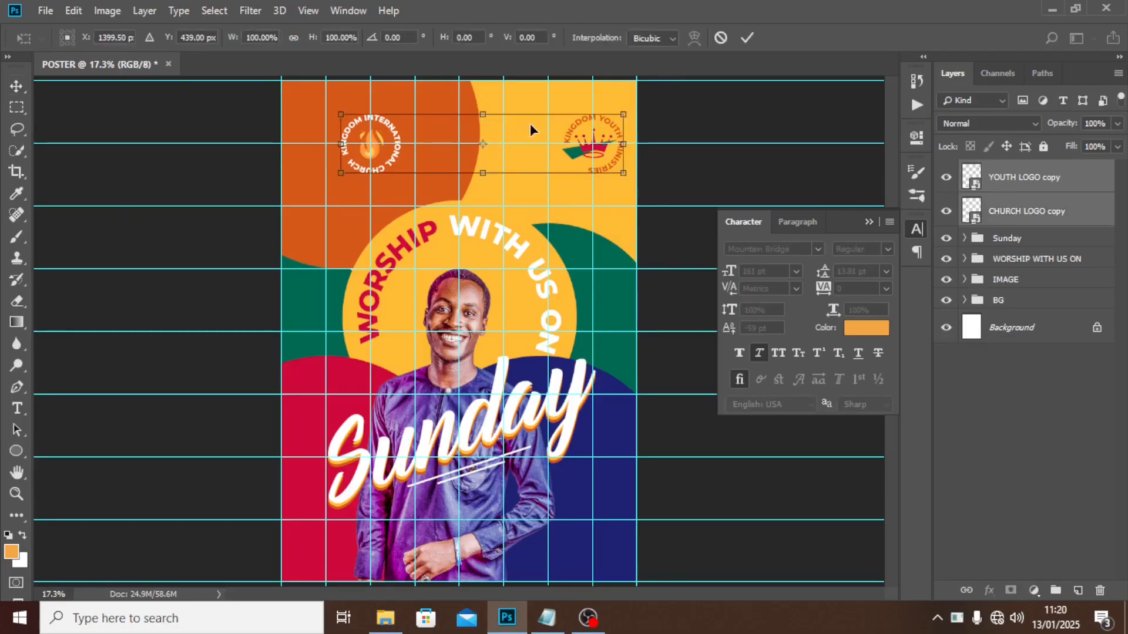
drag(523, 130, 506, 134)
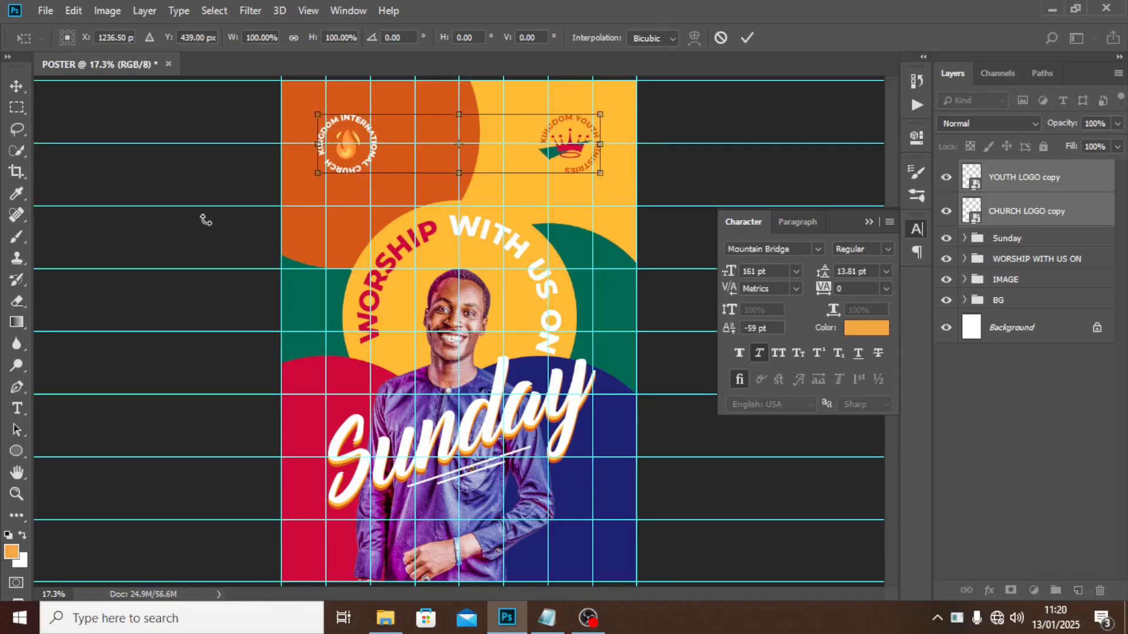
key(Return)
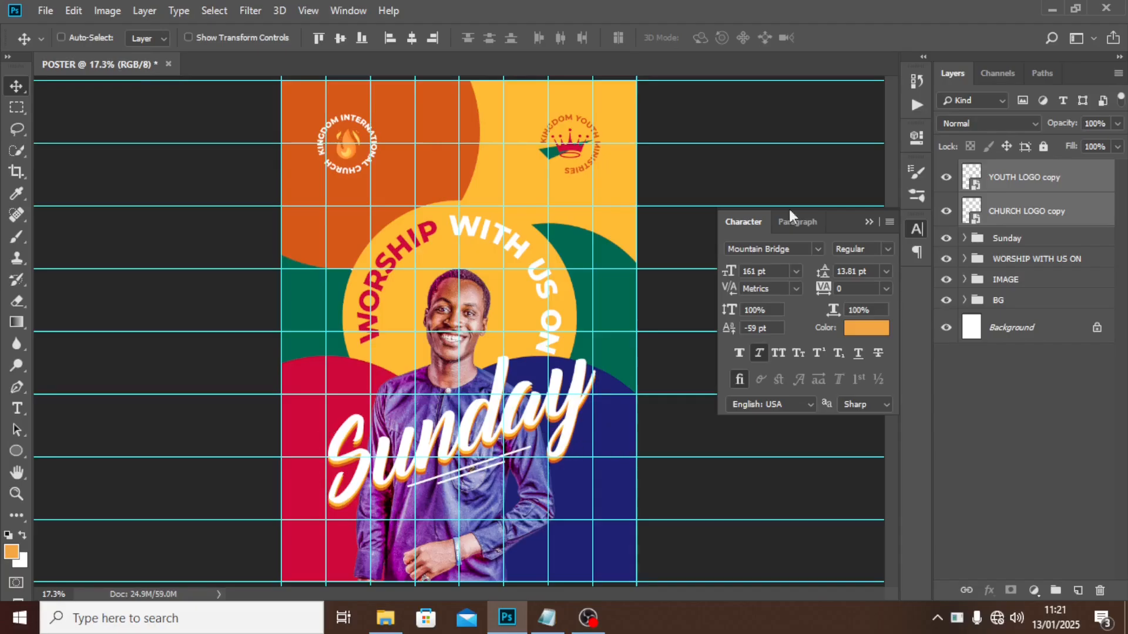
Nudge the youth logo left and the church logo right to even their spacing.
click(1008, 177)
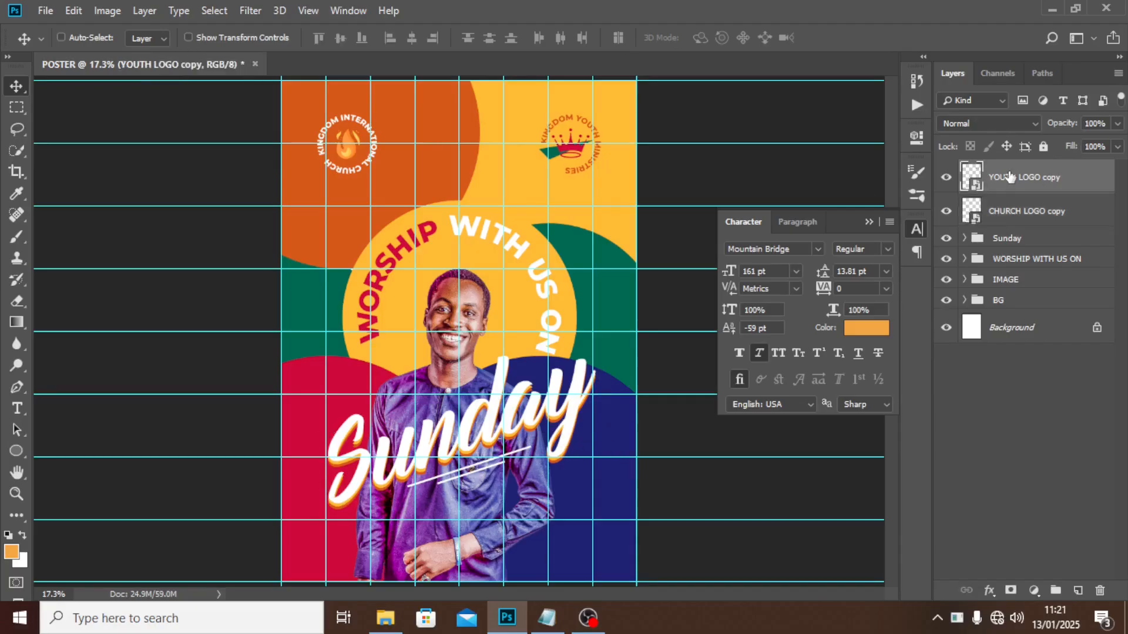
key(shift+Left)
key(shift+Left)
key(shift+Left)
key(shift+Left)
key(shift+Left)
key(shift+Left)
key(shift+Left)
key(shift+Left)
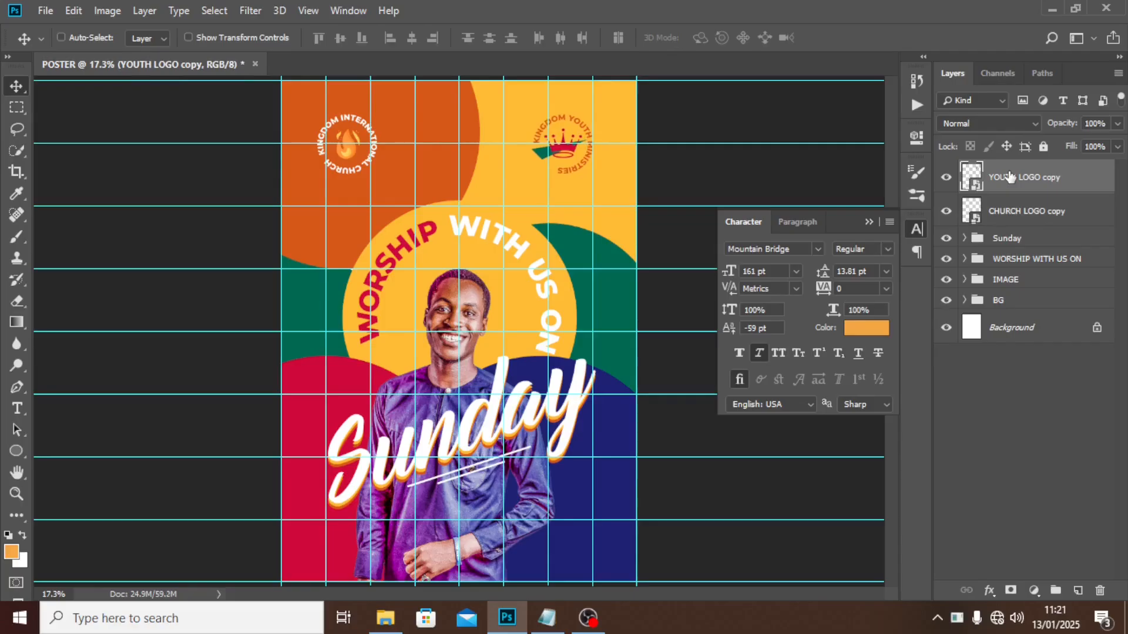
click(1002, 215)
key(shift+Right)
key(shift+Right)
key(shift+Right)
key(shift+Right)
key(shift+Right)
key(shift+Right)
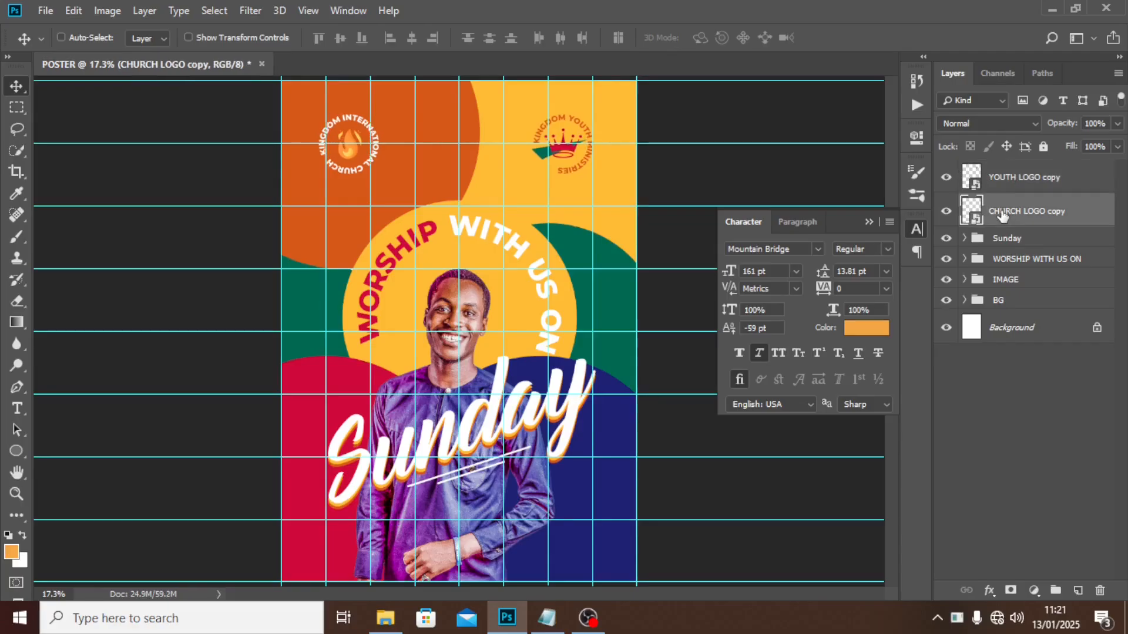
key(shift+Right)
key(shift+Right)
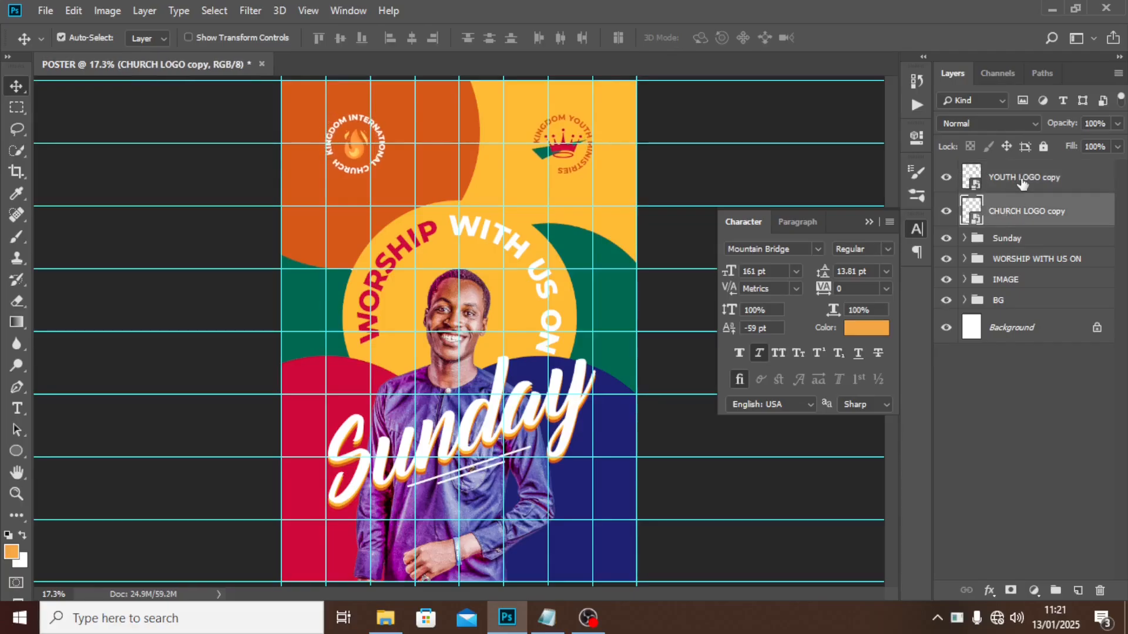
ctrl+click(1020, 181)
key(ctrl+t)
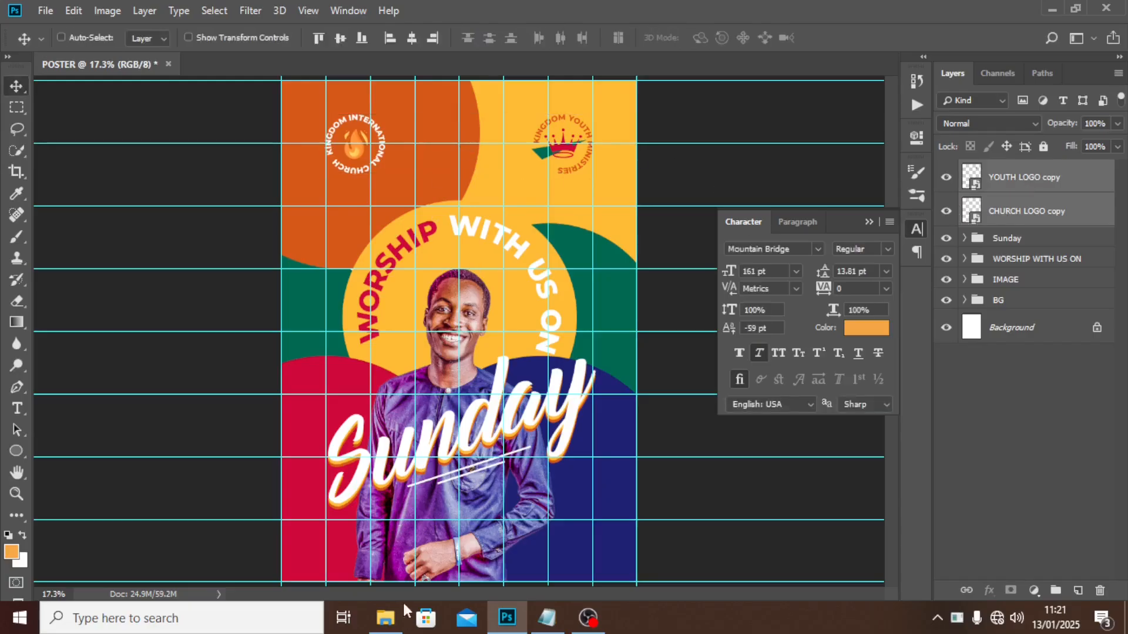
Place the FB LIVE copy badge at the top centre between the two logos.
click(385, 616)
drag(579, 130, 471, 351)
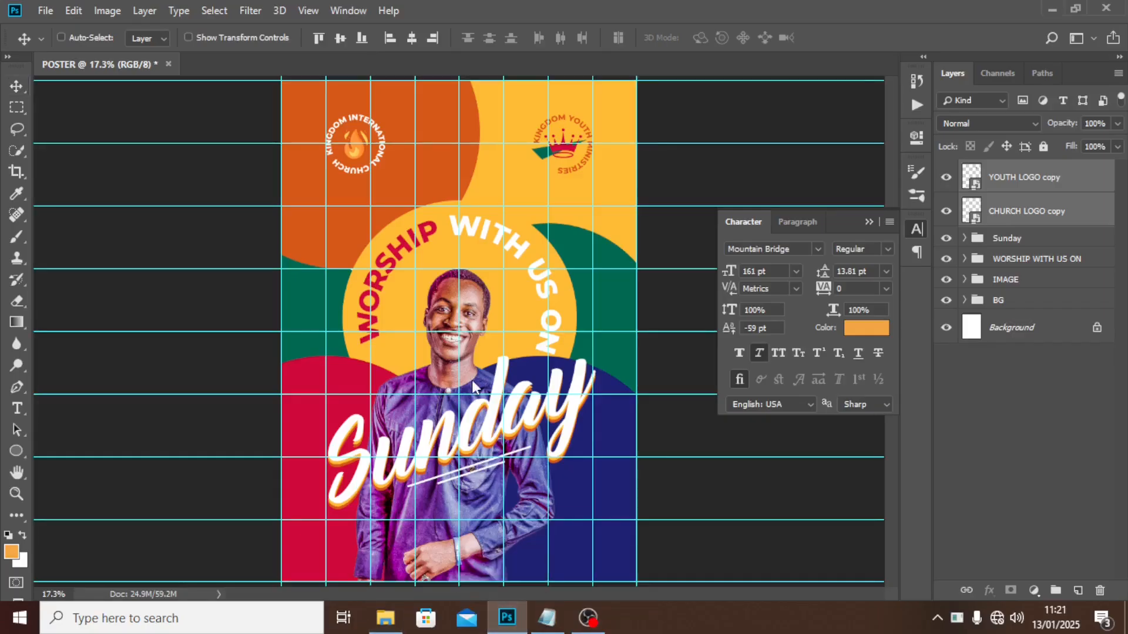
key(Return)
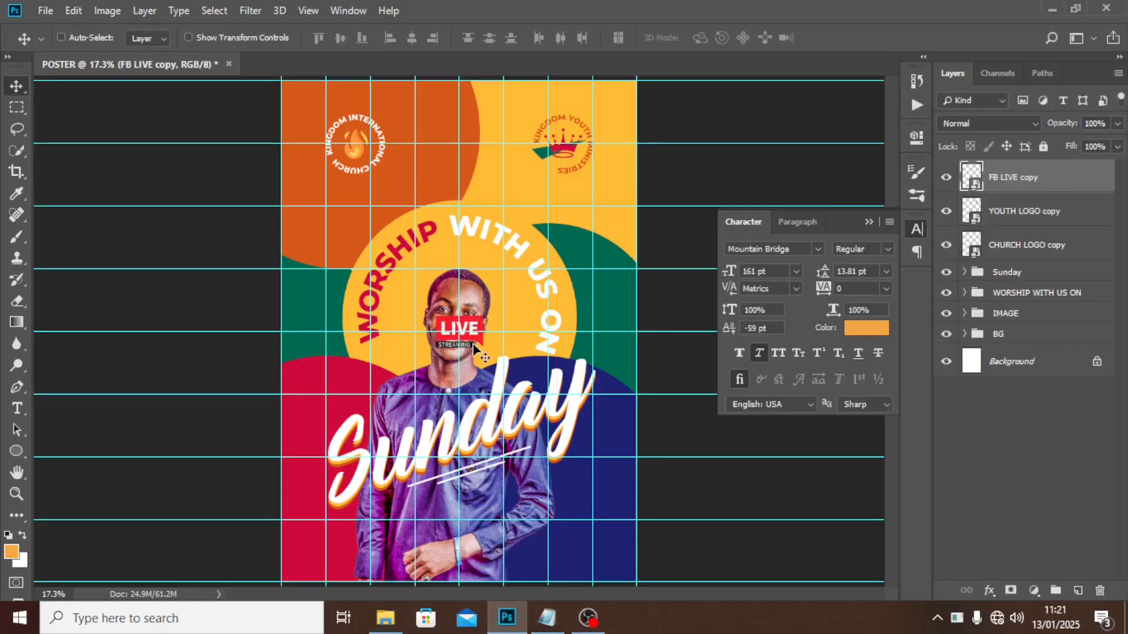
drag(468, 313, 464, 127)
key(ctrl+t)
key(Right)
key(Right)
key(Right)
key(Right)
key(Right)
key(Right)
key(Right)
key(Right)
key(Right)
key(Right)
key(Right)
key(Right)
key(Right)
key(Right)
key(Right)
key(Right)
key(Right)
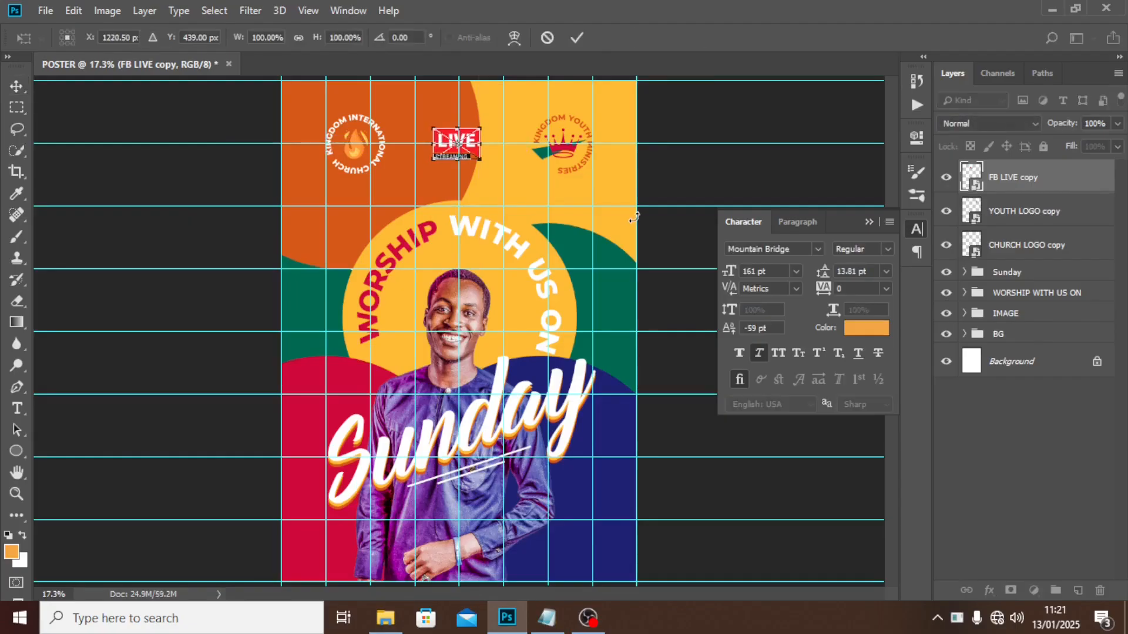
key(Return)
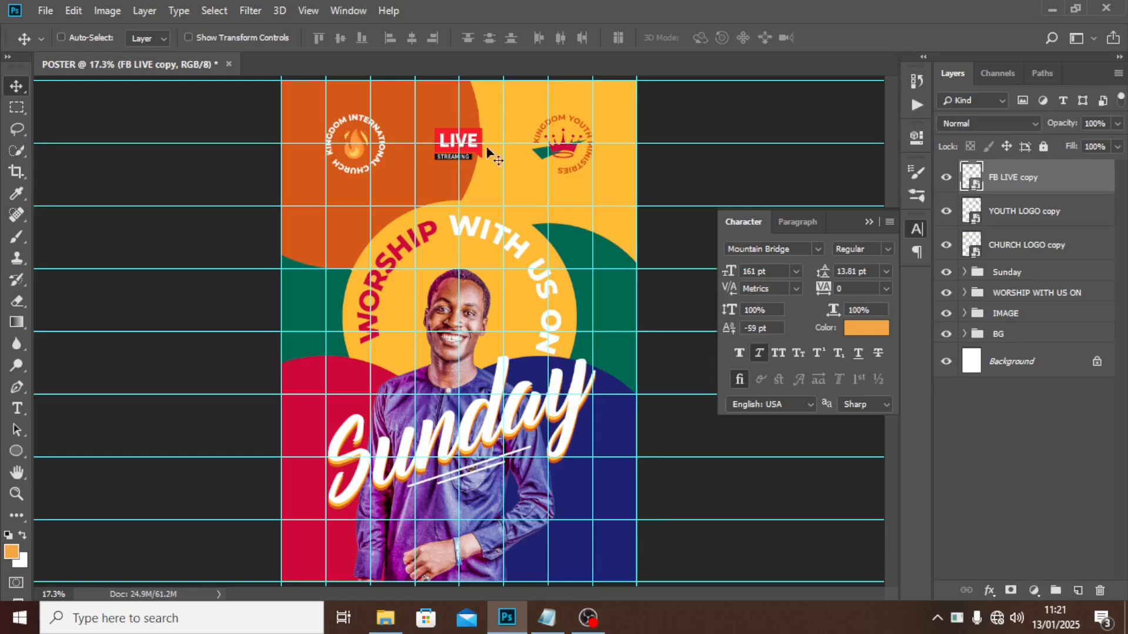
Group the LIVE badge and both logos into a group named LOGOS.
shift+click(1004, 252)
key(ctrl+g)
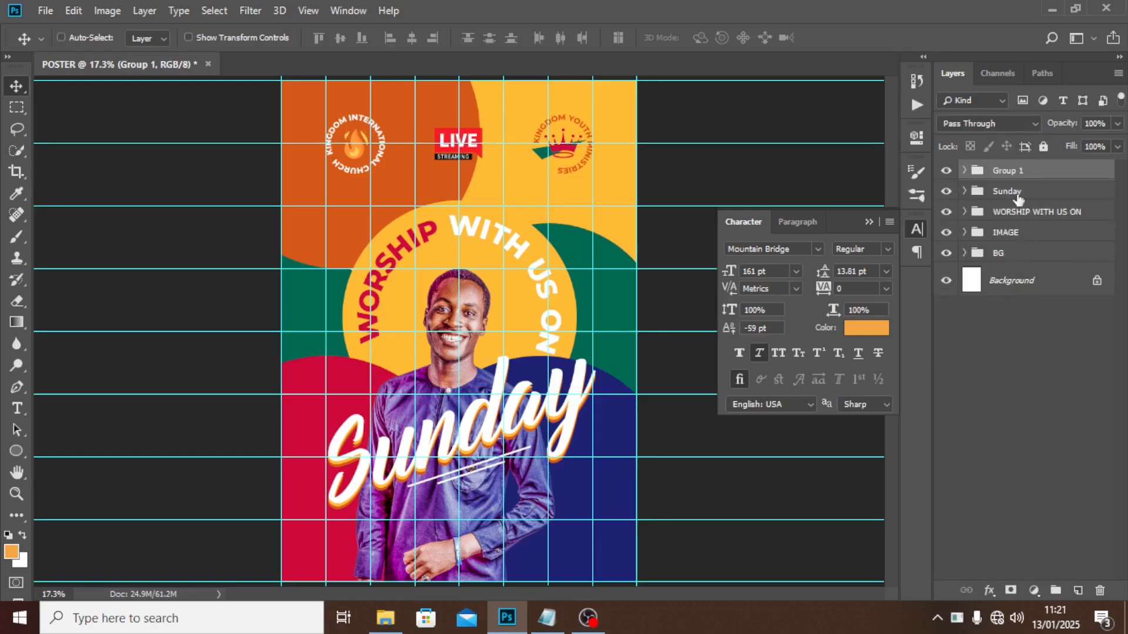
double_click(1002, 169)
text(LOGO)
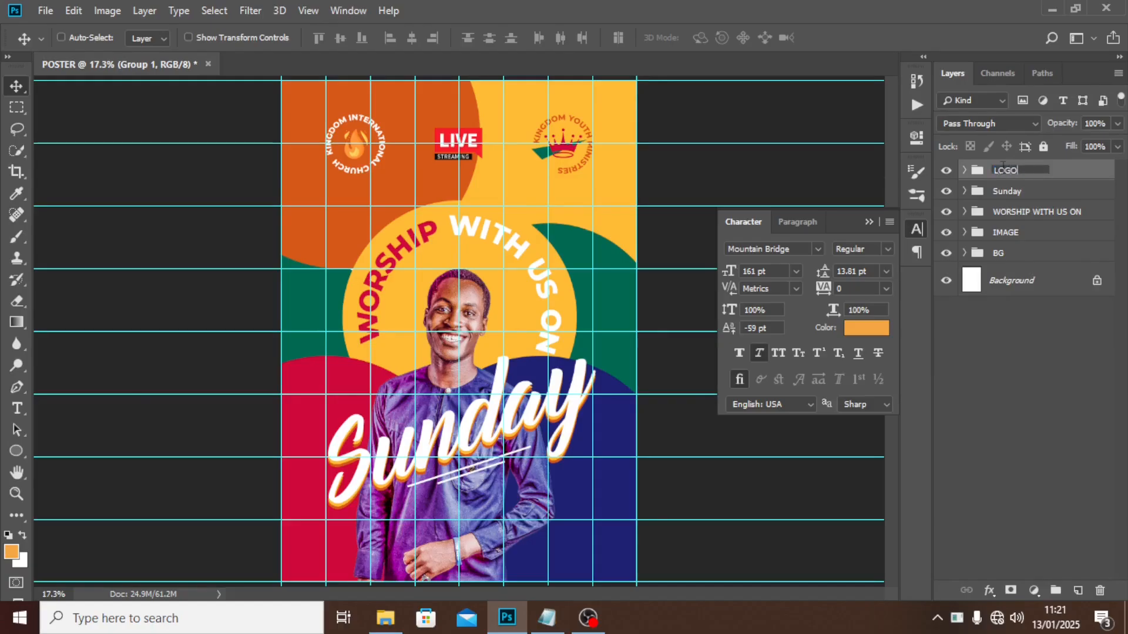
text(S)
key(Return)
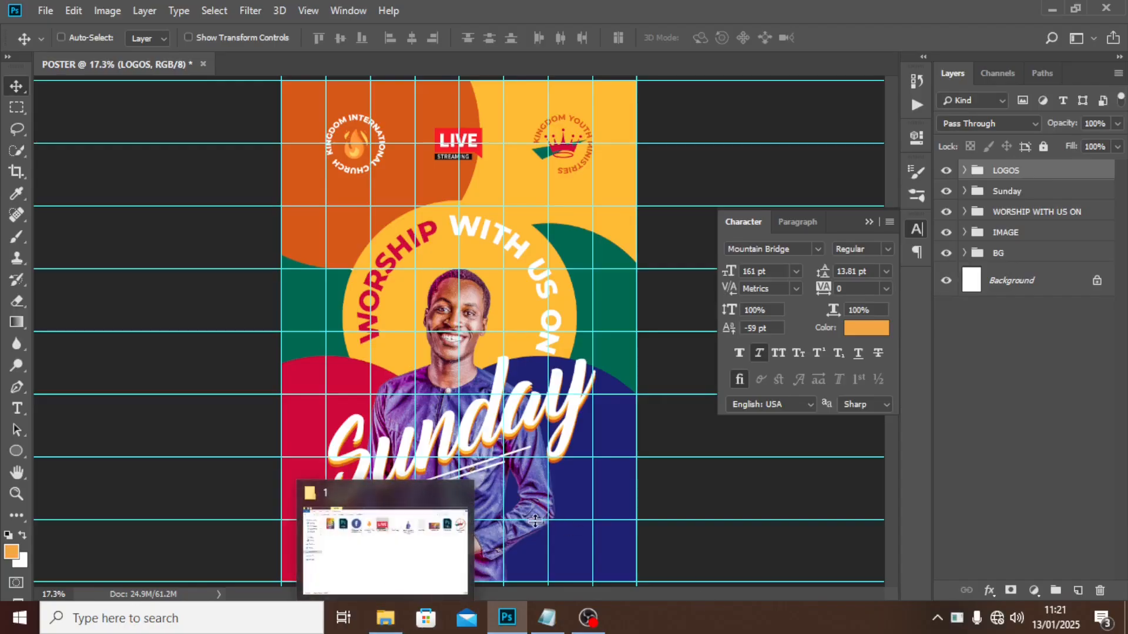
Copy the 18:00 and 21:00 service times from the READ ME notes.
click(546, 618)
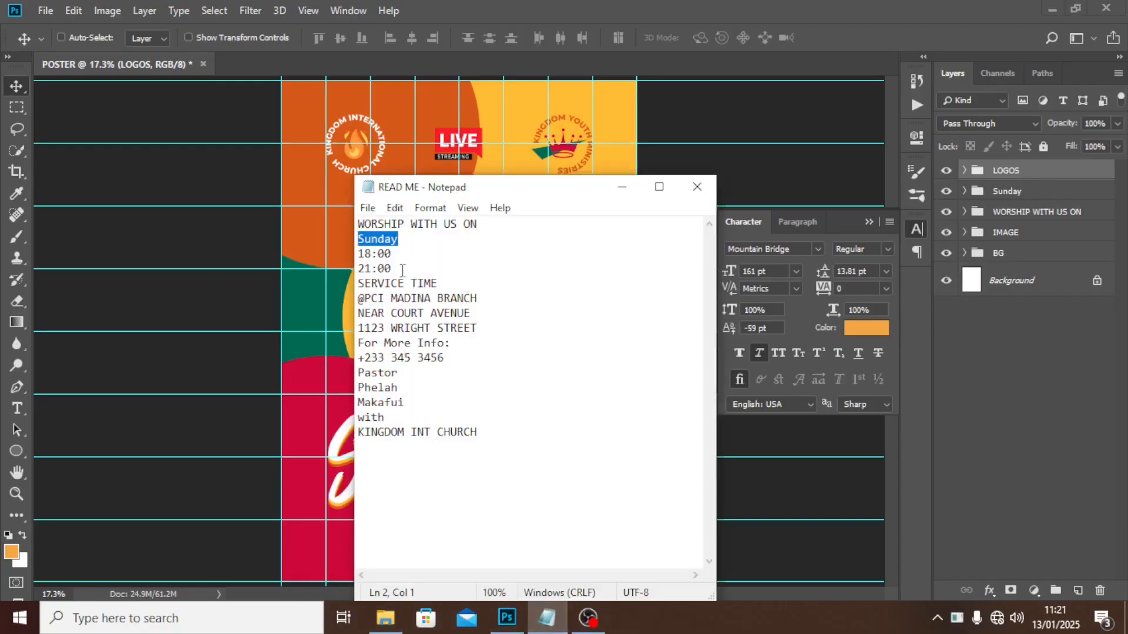
drag(403, 270, 354, 259)
key(ctrl+c)
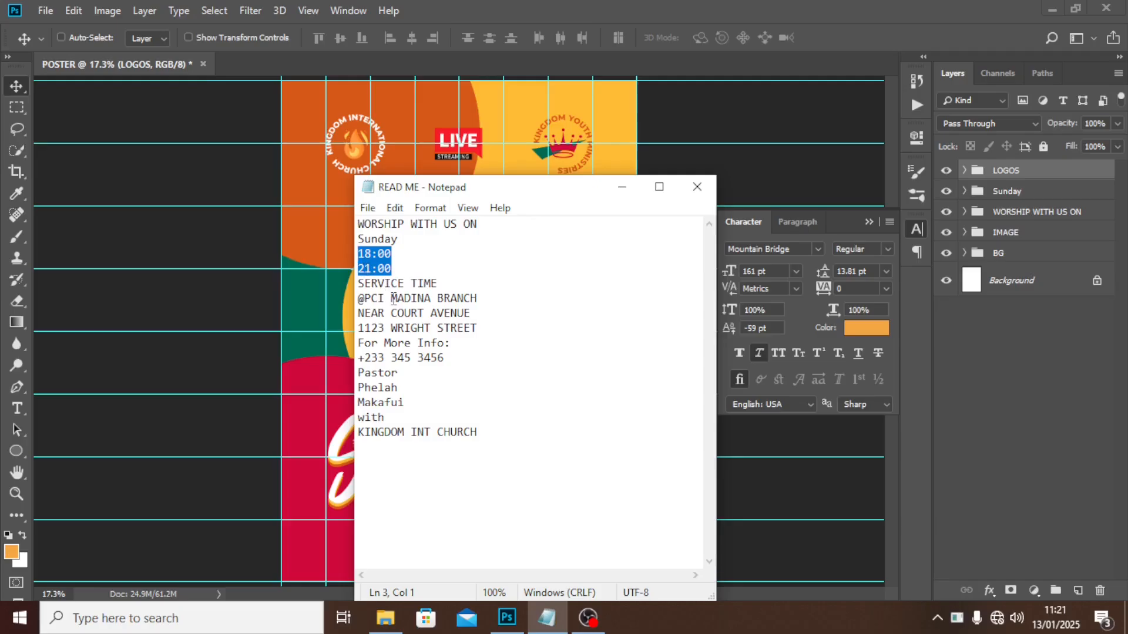
click(552, 6)
Paste the 18:00 21:00 service times as a new text layer on the poster.
key(t)
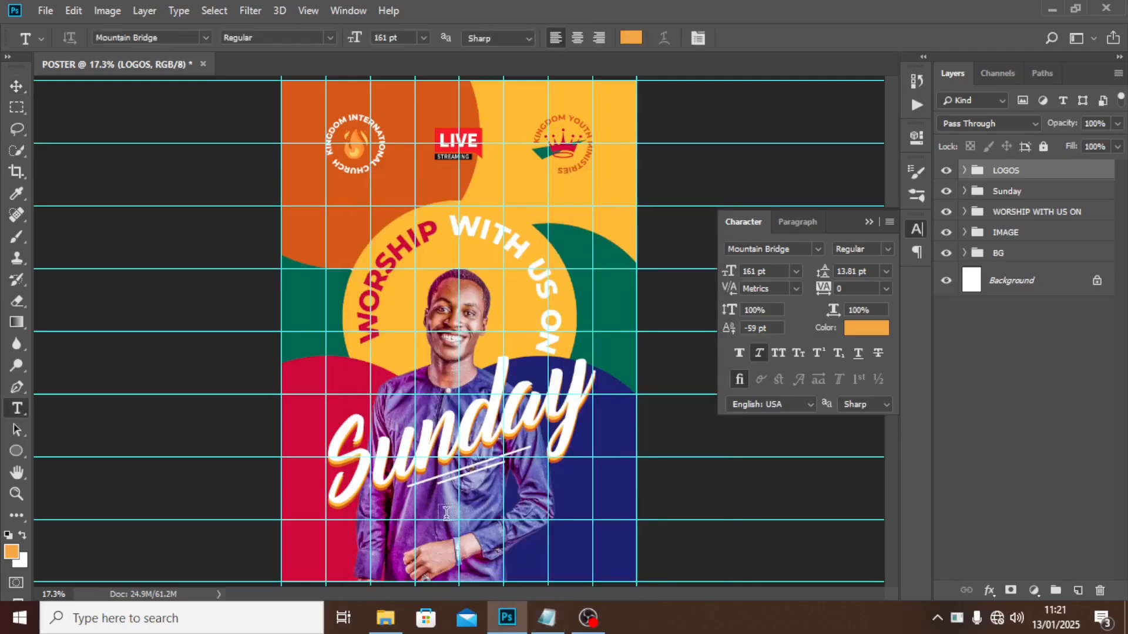
click(442, 516)
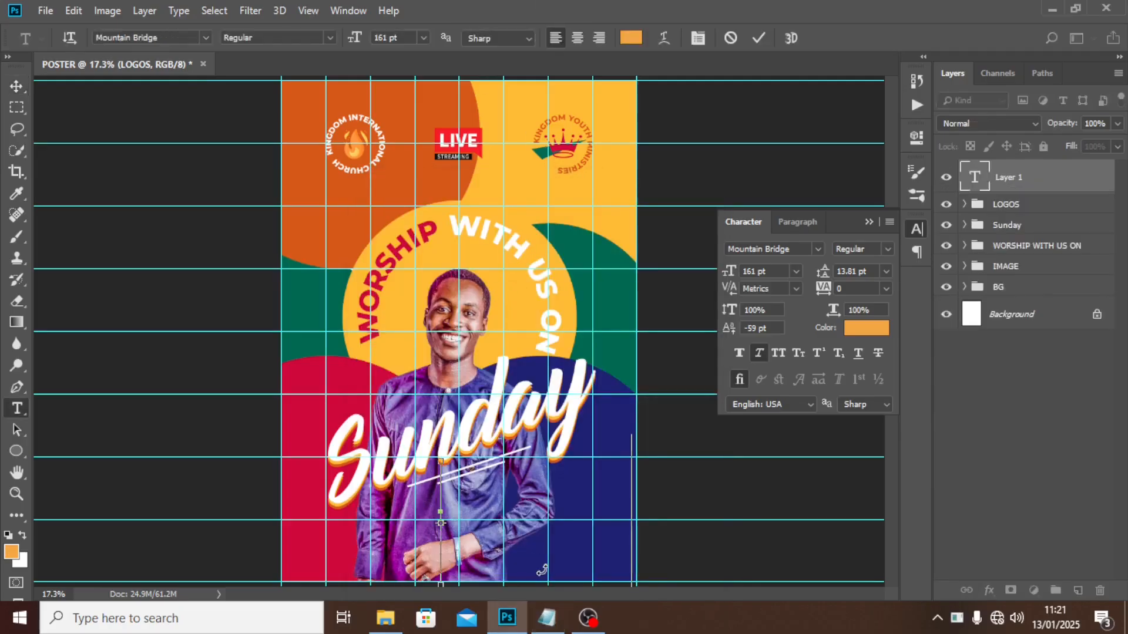
key(ctrl+v)
key(ctrl+Return)
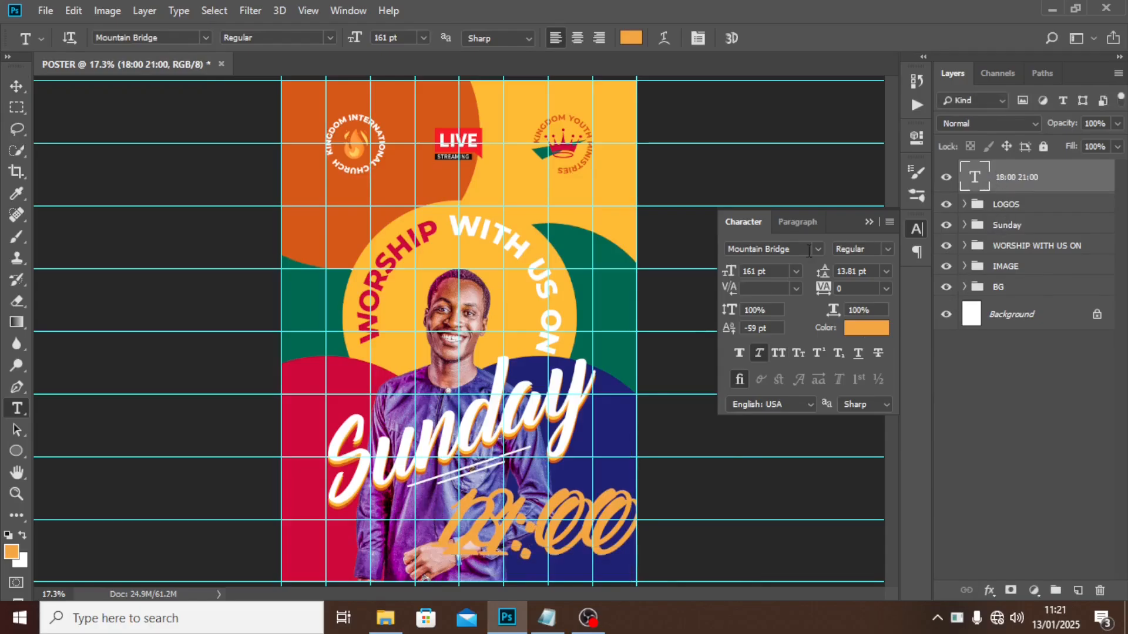
Set the times to Montserrat 20 pt with 19 pt leading.
click(817, 249)
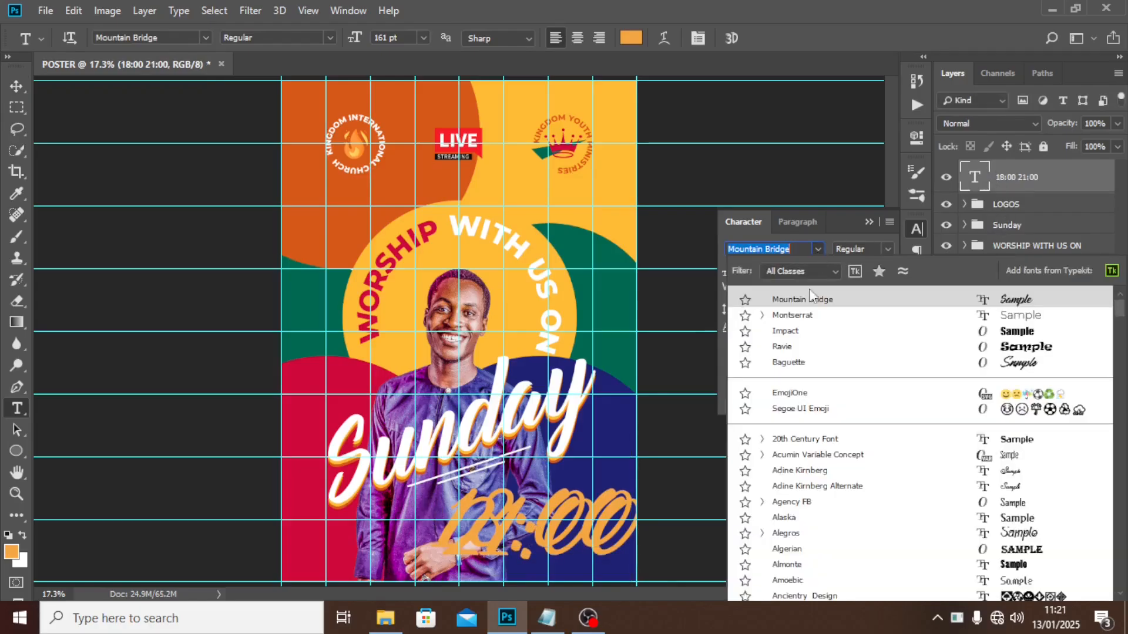
click(787, 315)
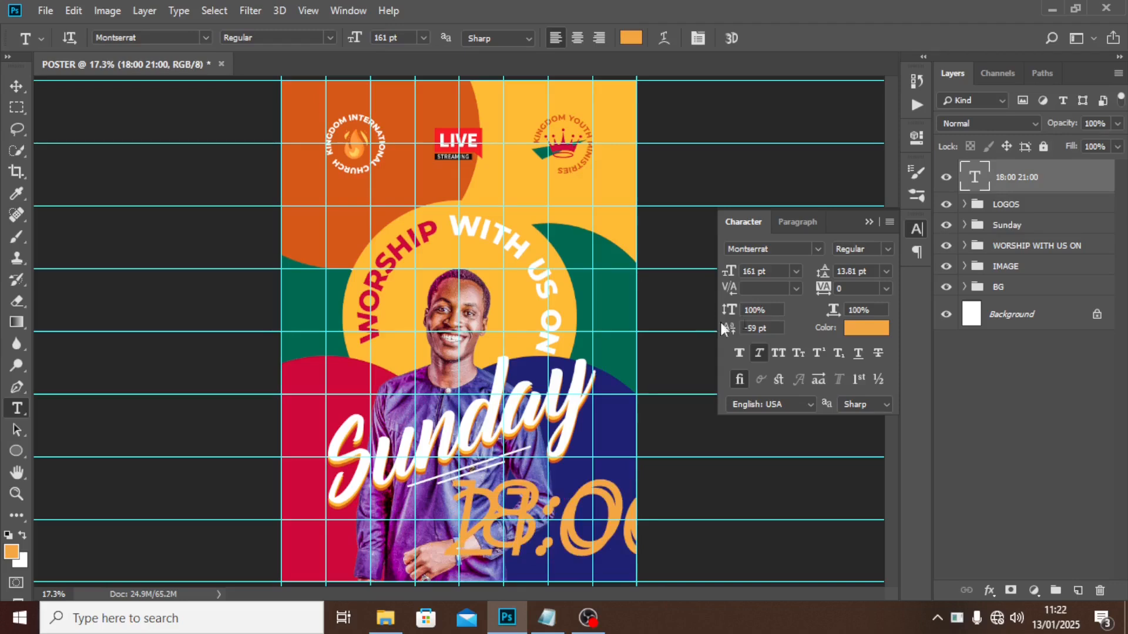
click(777, 271)
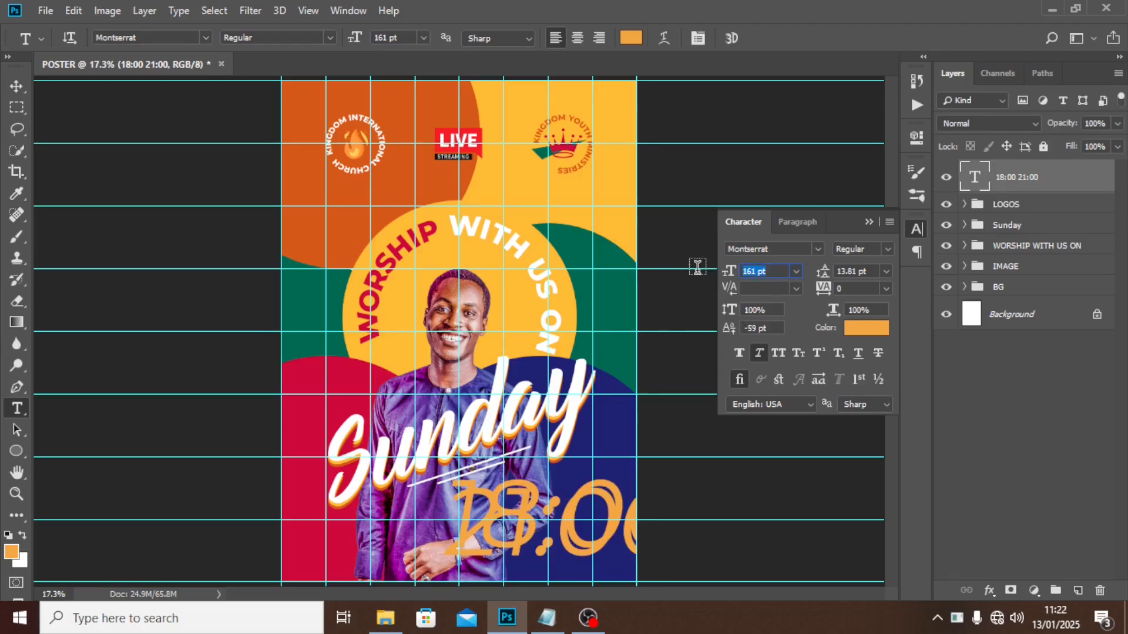
text(20)
key(Return)
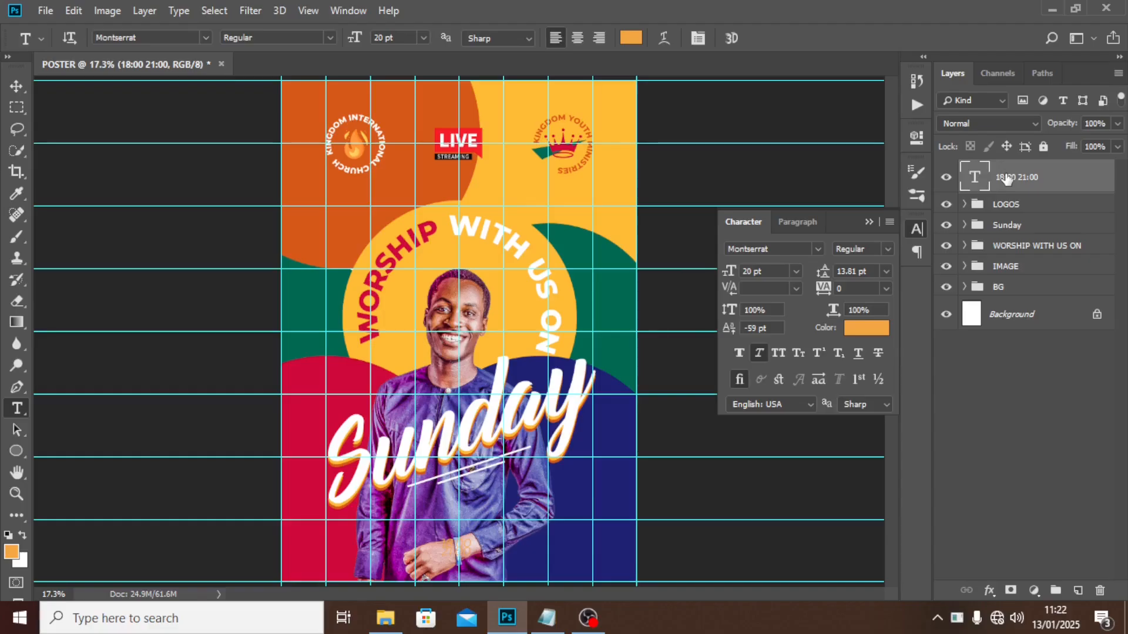
click(874, 271)
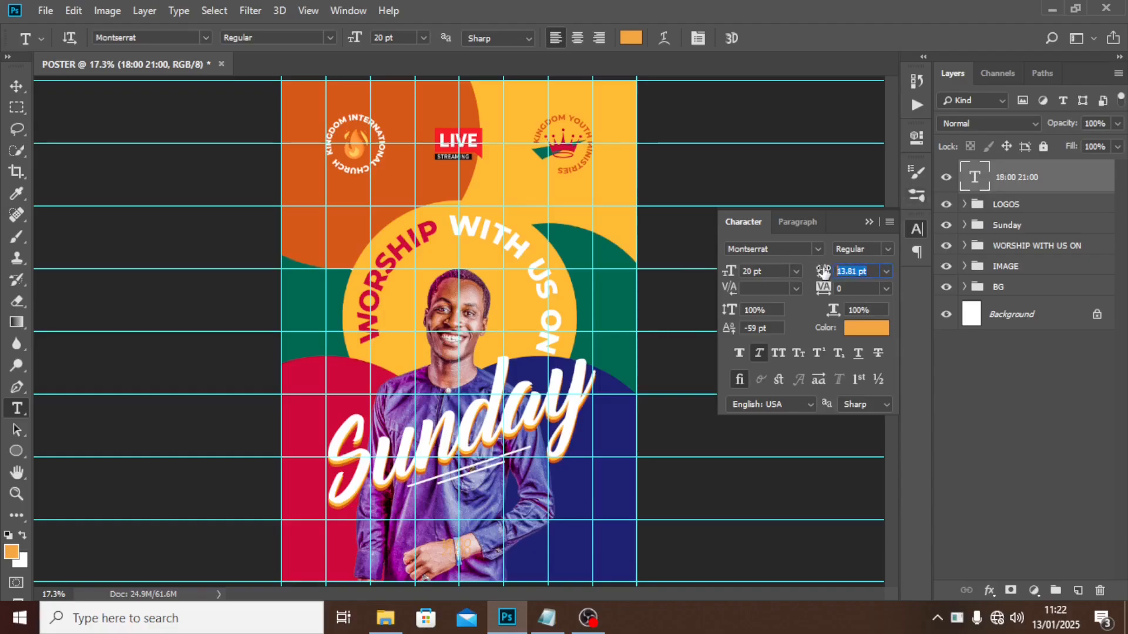
text(19)
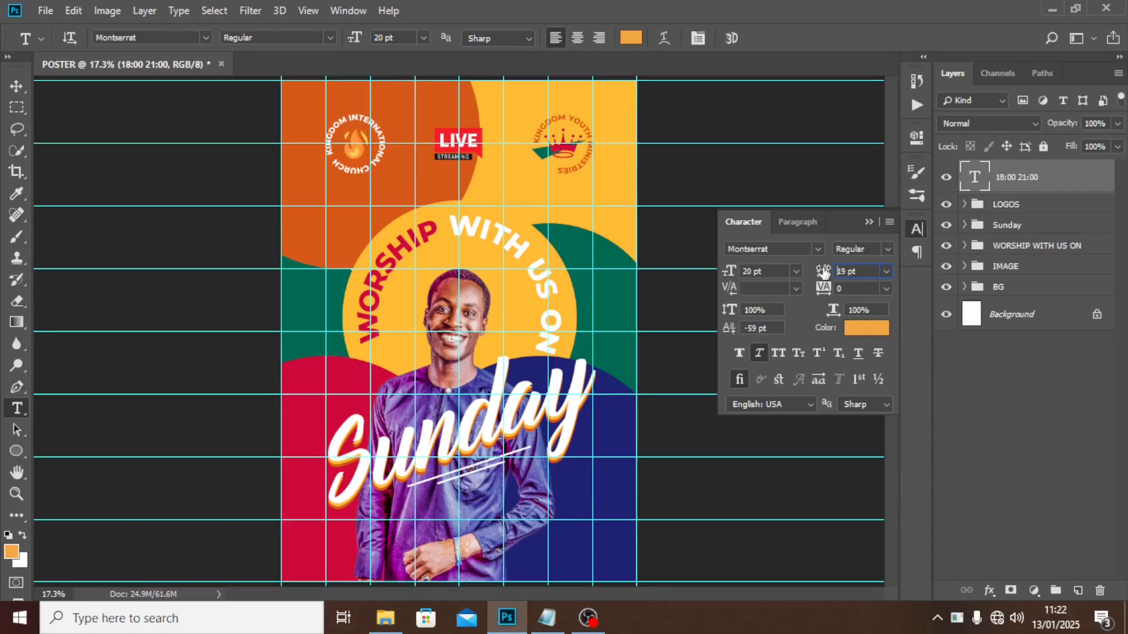
Move the service times onto the shirt just below Sunday.
click(1074, 201)
key(ctrl+t)
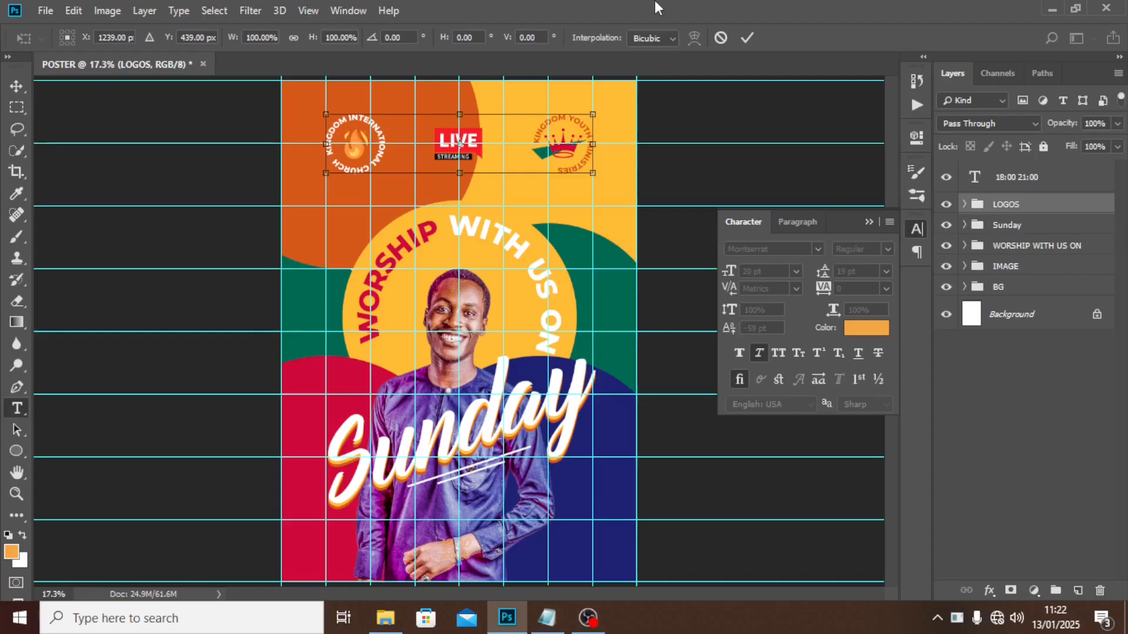
key(Escape)
click(1021, 177)
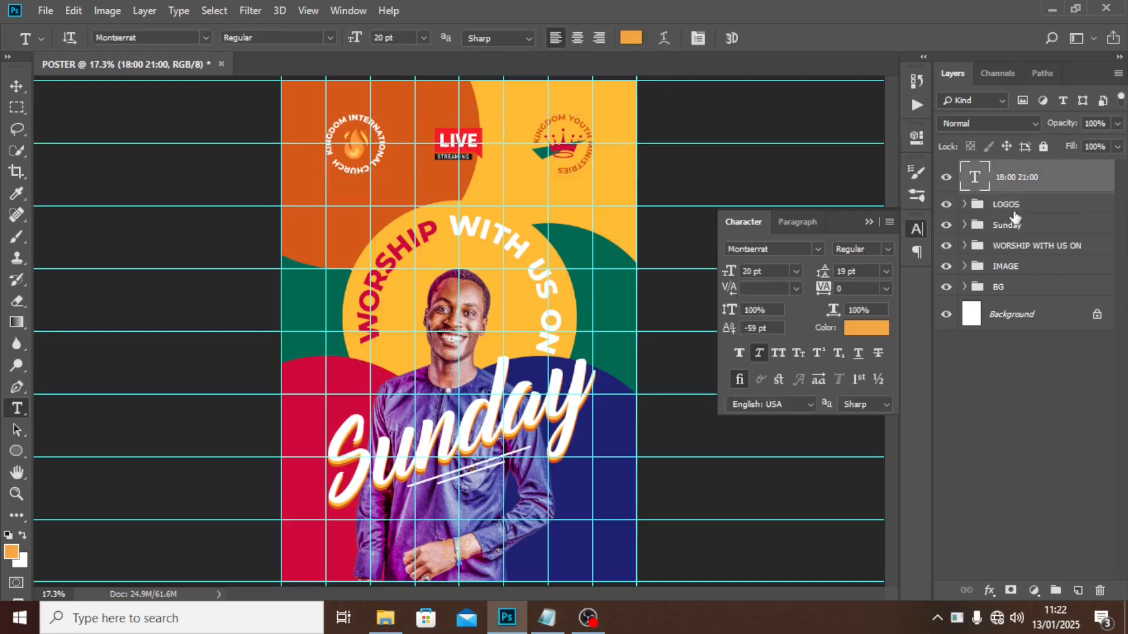
key(ctrl+t)
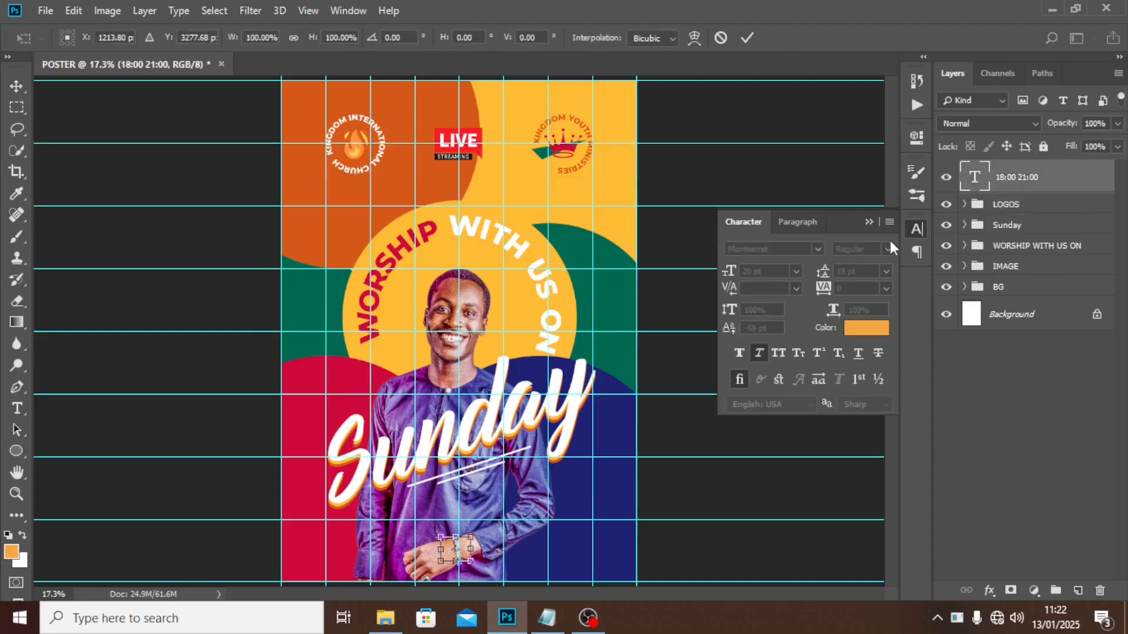
key(Escape)
key(v)
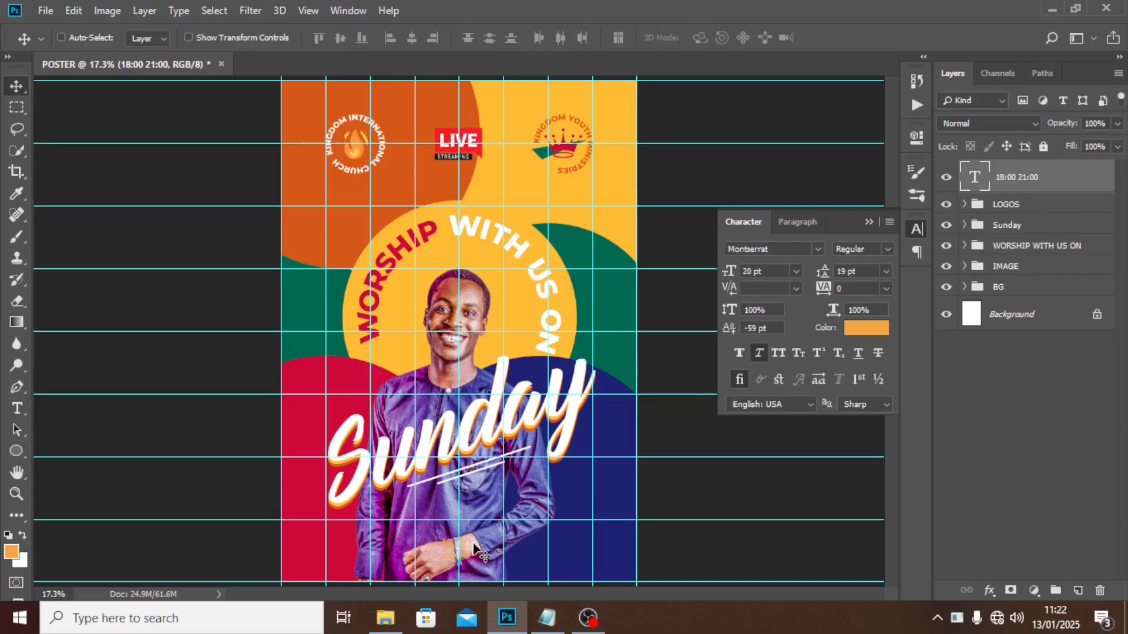
drag(473, 544, 468, 498)
Make the times ExtraBold and upright by turning off Faux Italic.
click(888, 249)
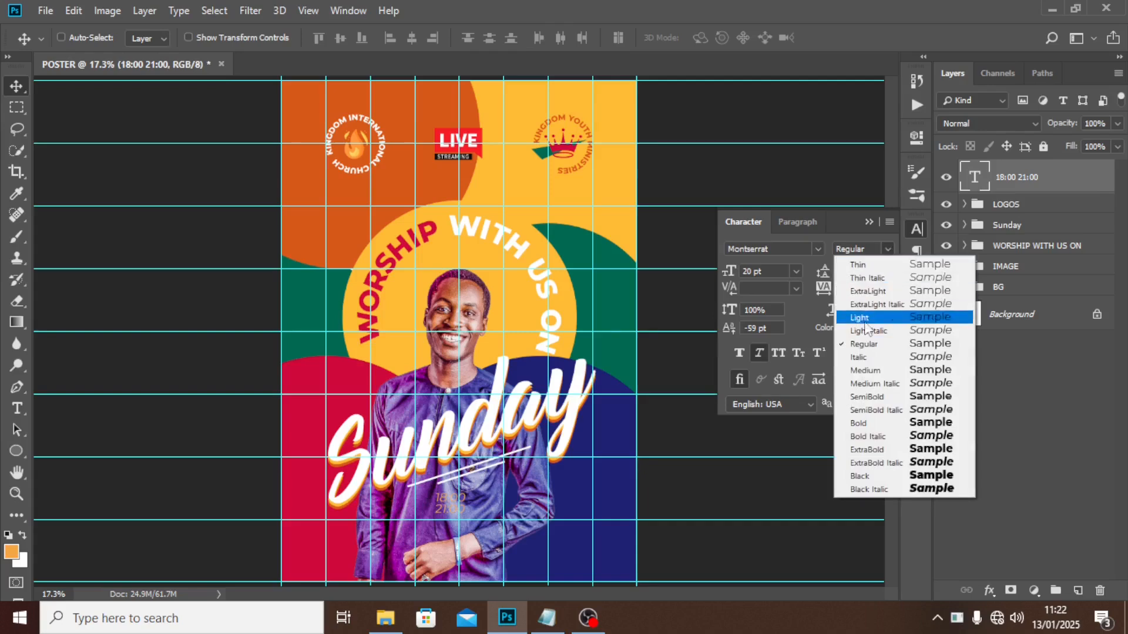
click(870, 449)
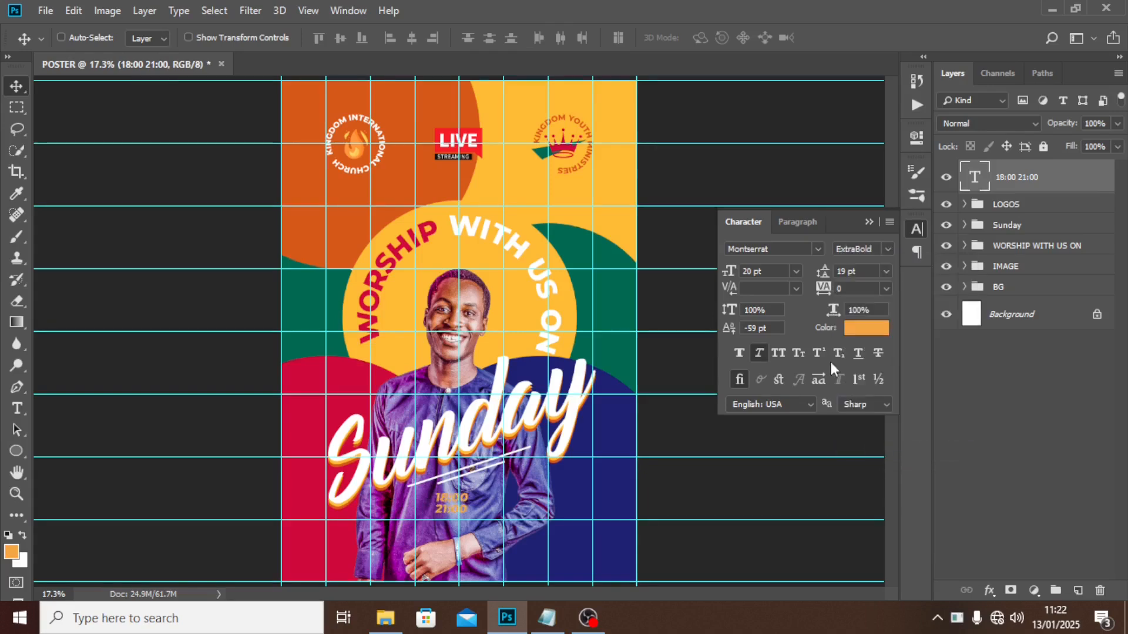
click(757, 353)
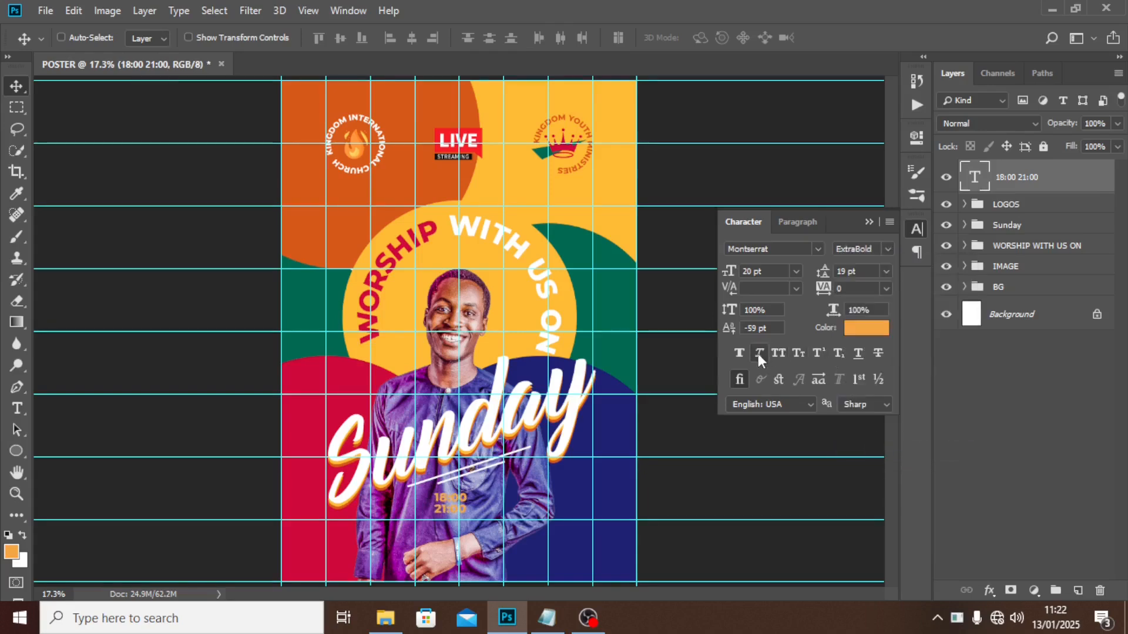
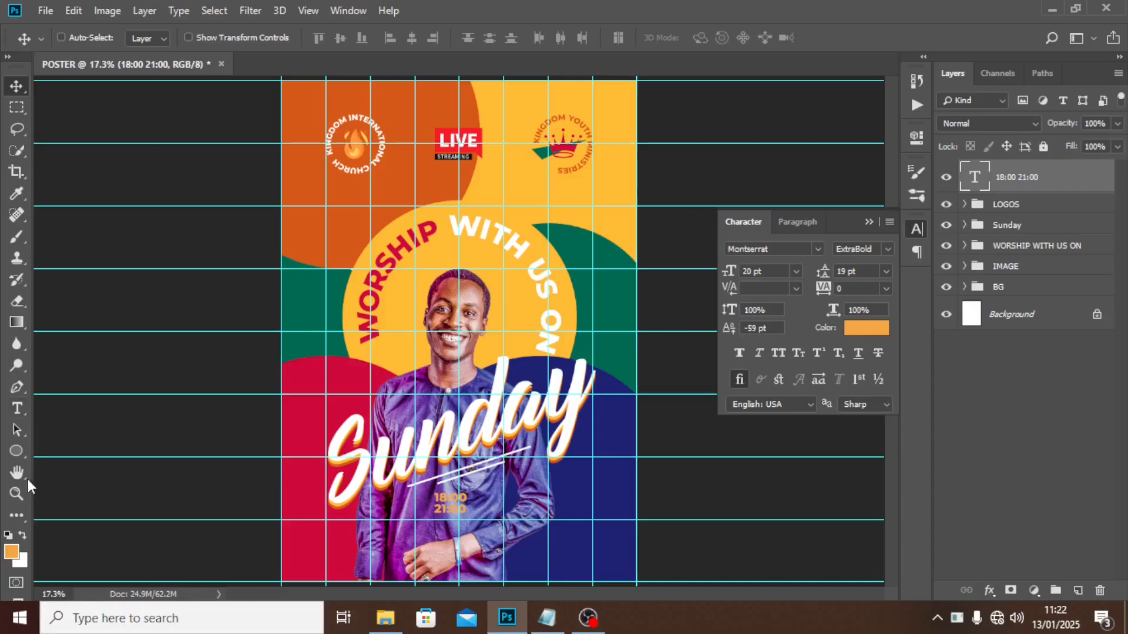
Draw an orange circle over the 18:00 21:00 text and place its layer beneath the text layer.
click(16, 450)
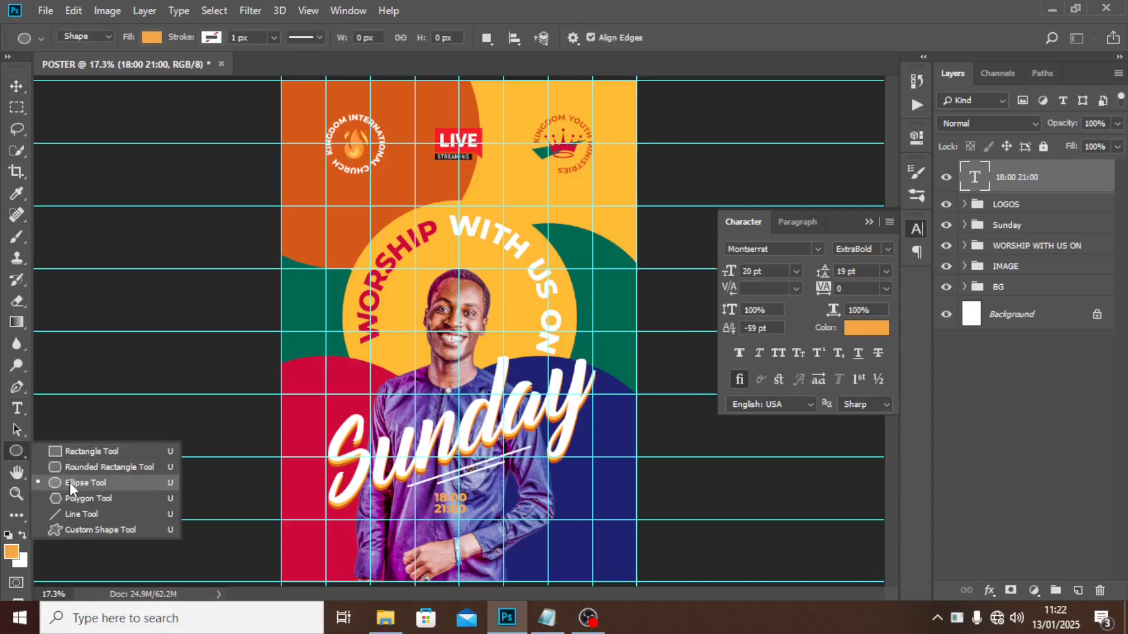
click(70, 482)
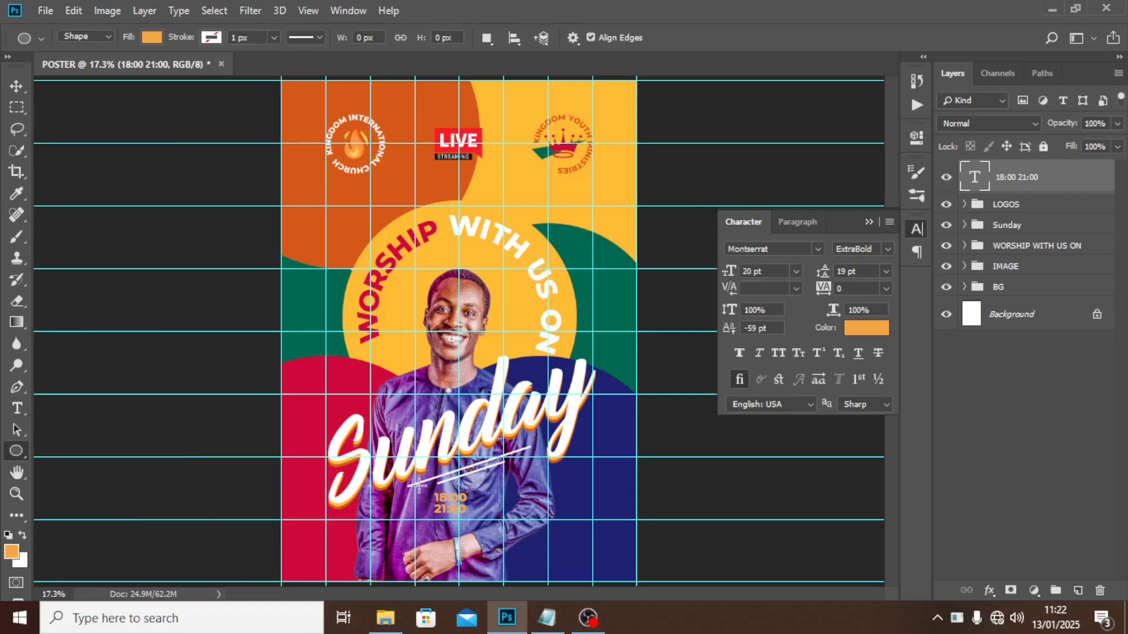
drag(420, 485, 477, 536)
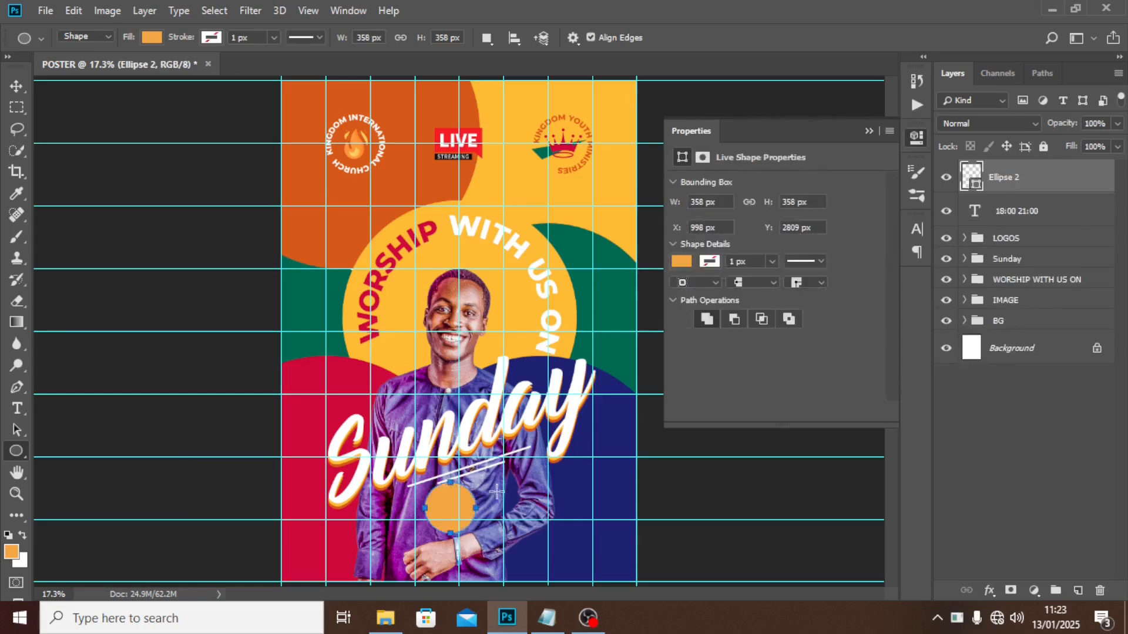
drag(996, 196, 995, 218)
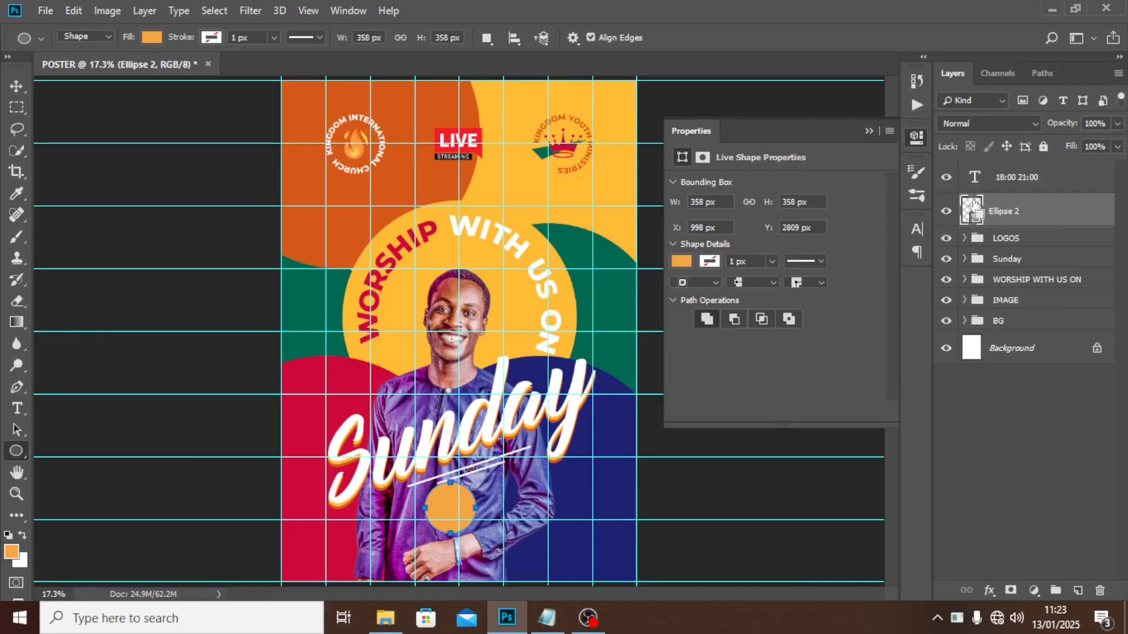
ctrl+click(977, 219)
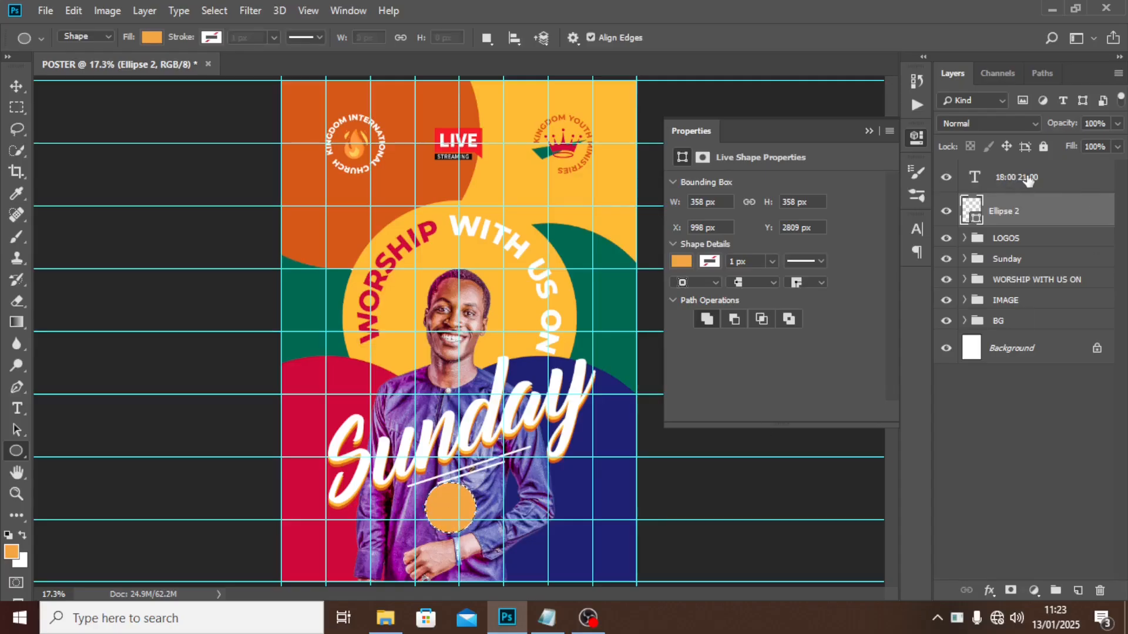
click(1027, 179)
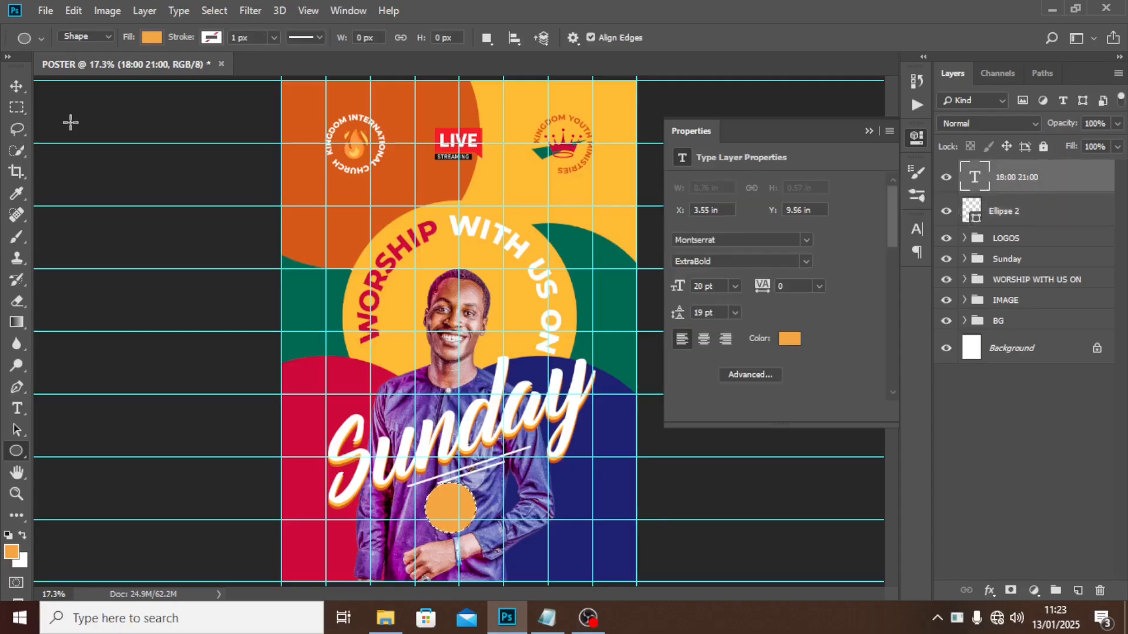
Centre the 18:00 21:00 text horizontally on the orange circle and clear the selection.
click(19, 84)
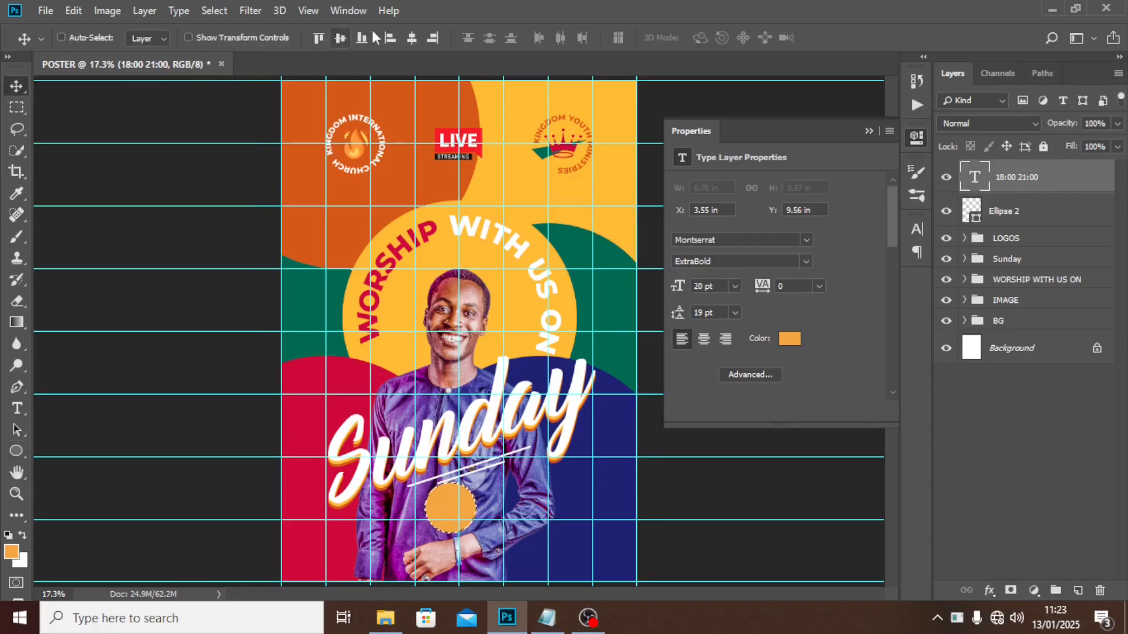
click(412, 38)
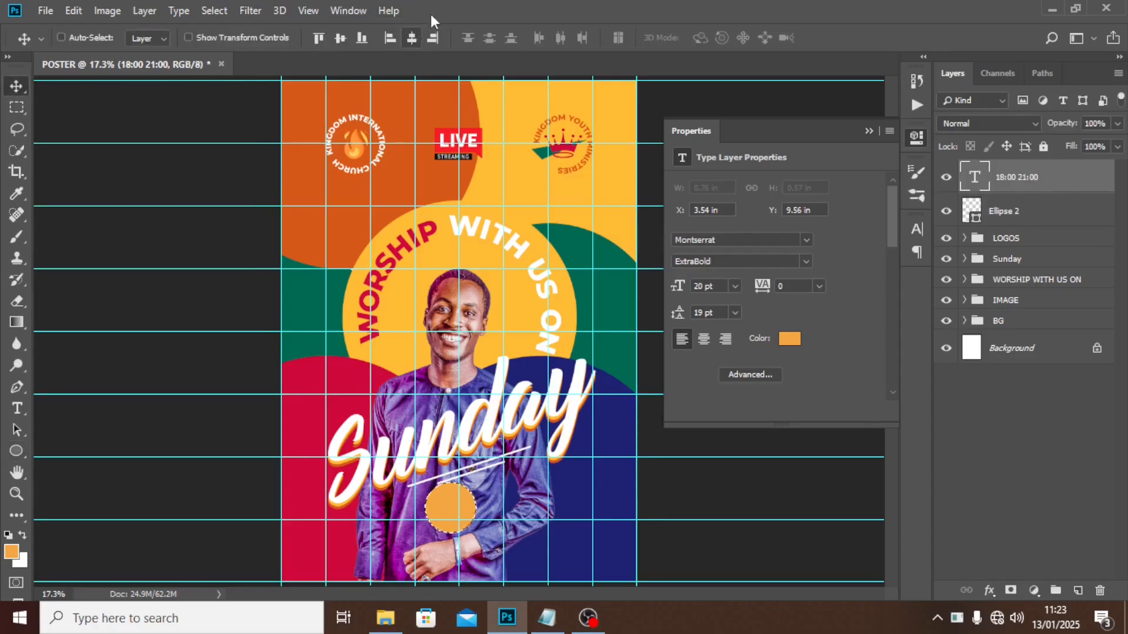
double_click(437, 5)
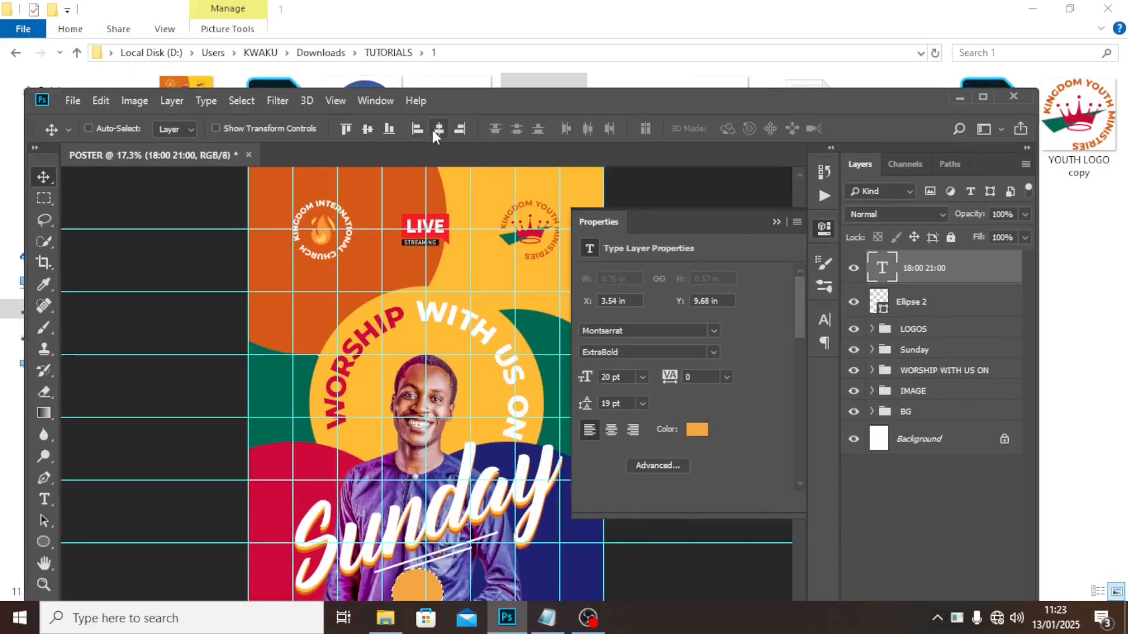
double_click(449, 104)
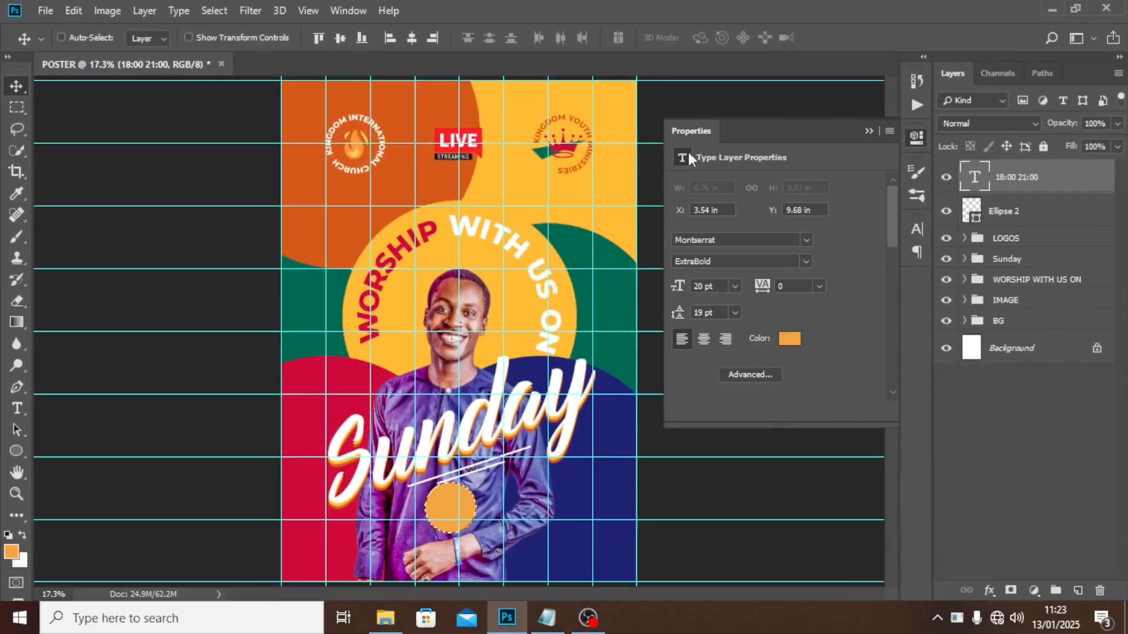
key(ctrl+d)
Recolour the time text crimson #c8093b, sampled from the poster's red background.
click(790, 339)
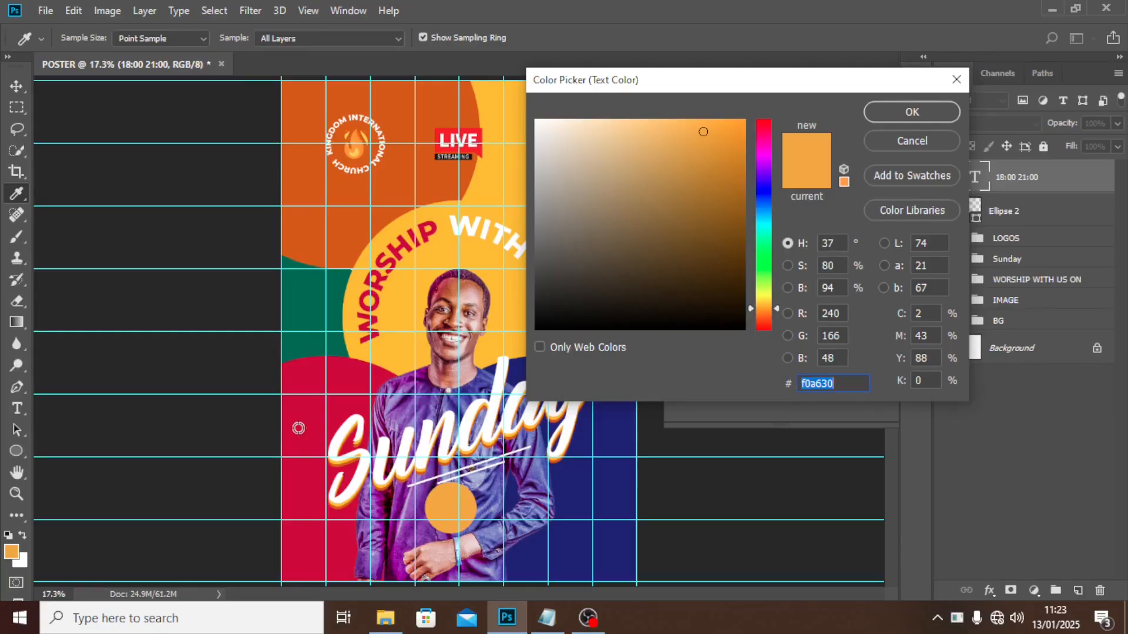
click(298, 428)
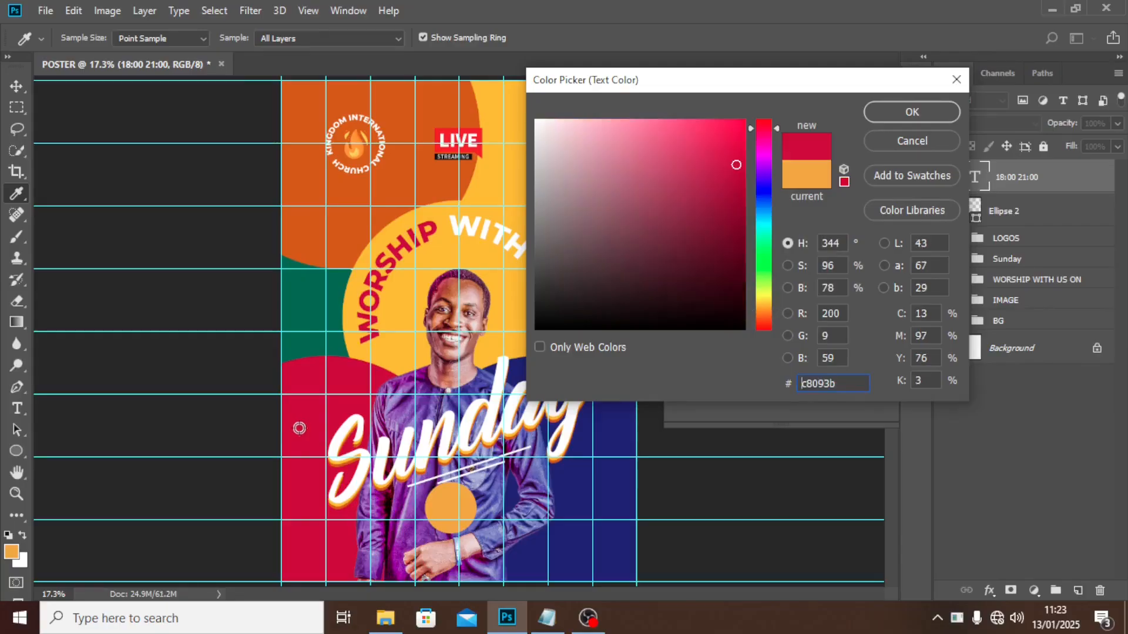
click(914, 108)
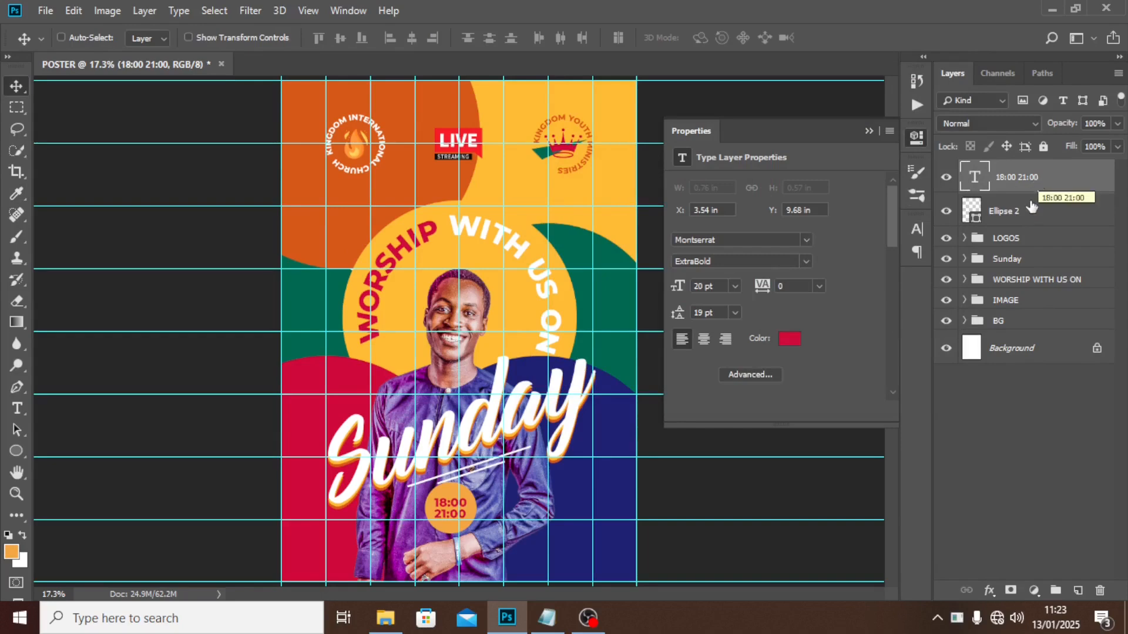
Group the time text with the Ellipse 2 circle and name the group TIME.
ctrl+click(1019, 211)
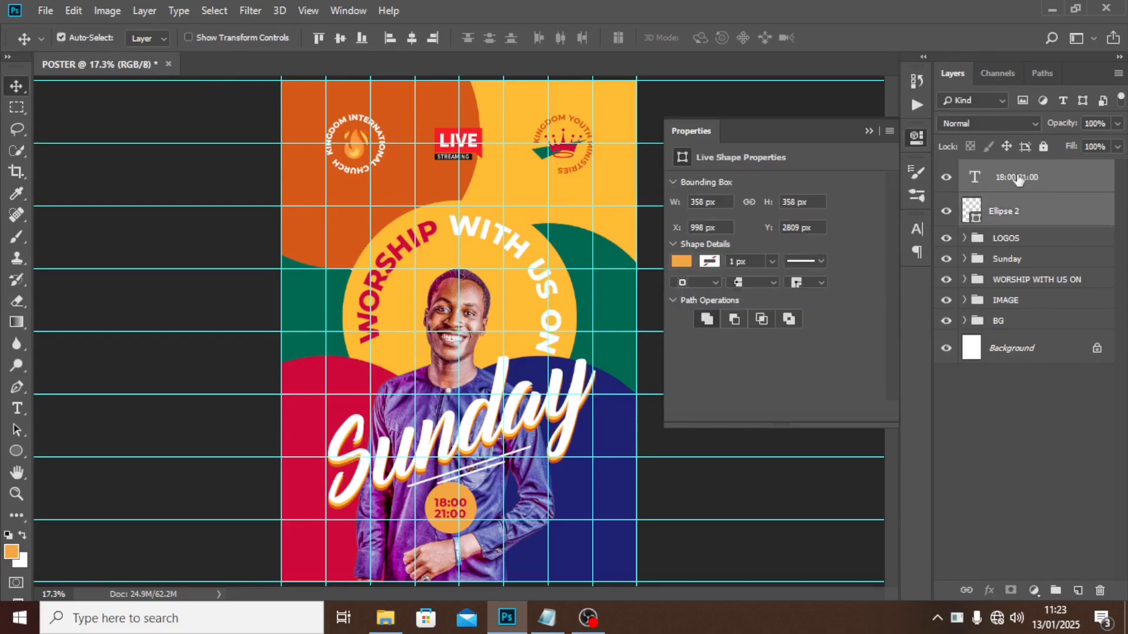
key(ctrl+g)
double_click(1004, 171)
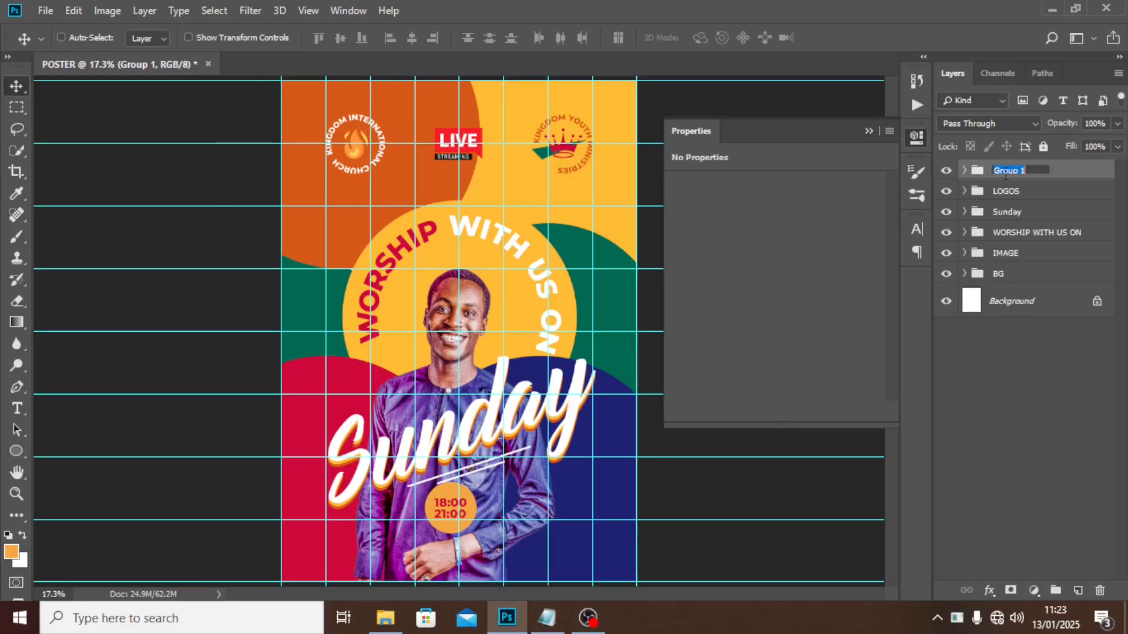
text(TIME)
key(Return)
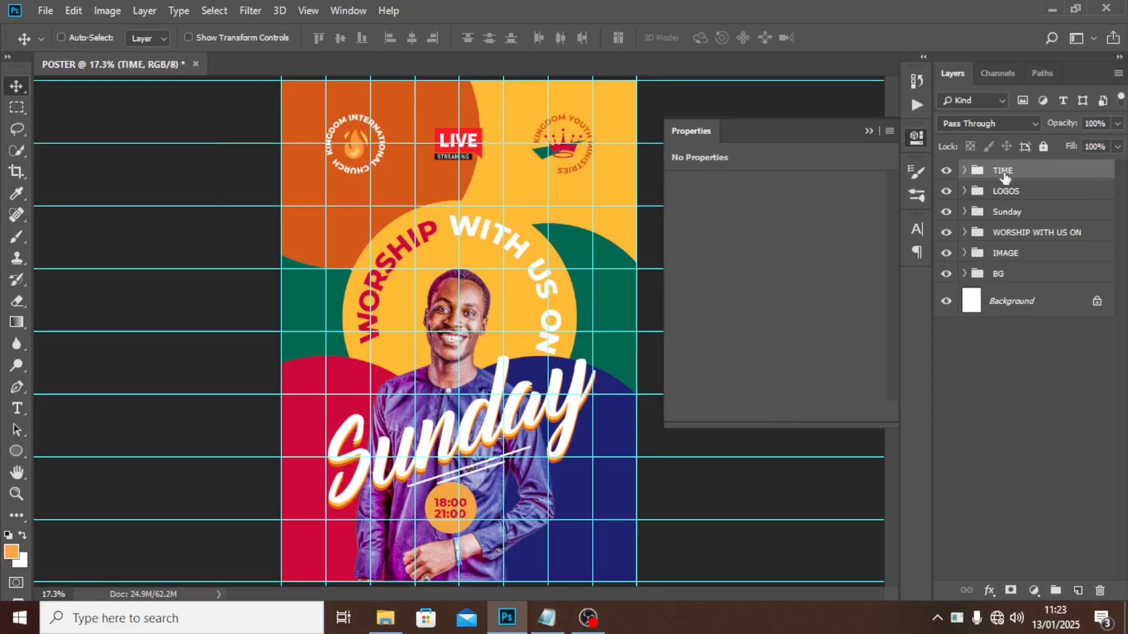
Expand the TIME group and select the Ellipse 2 circle layer inside it.
click(965, 192)
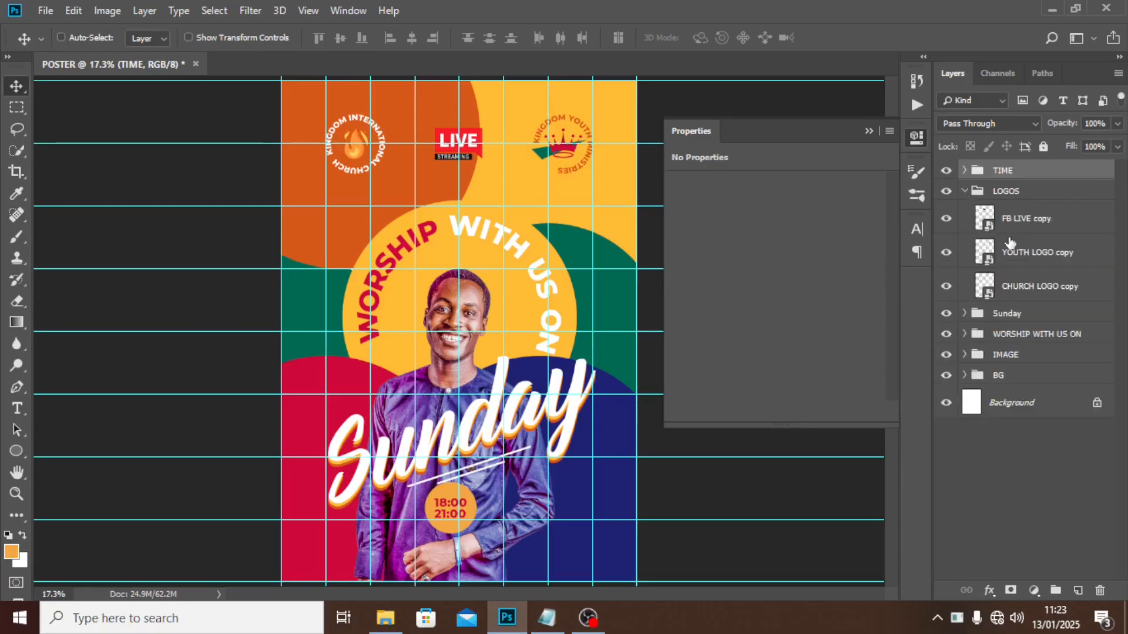
click(964, 192)
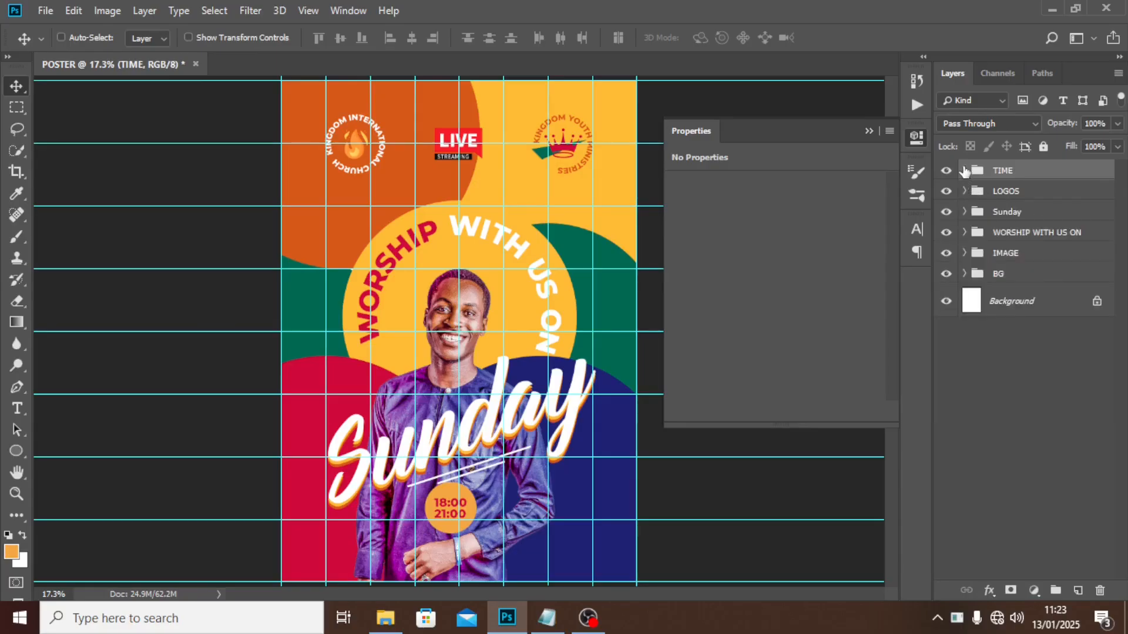
click(964, 170)
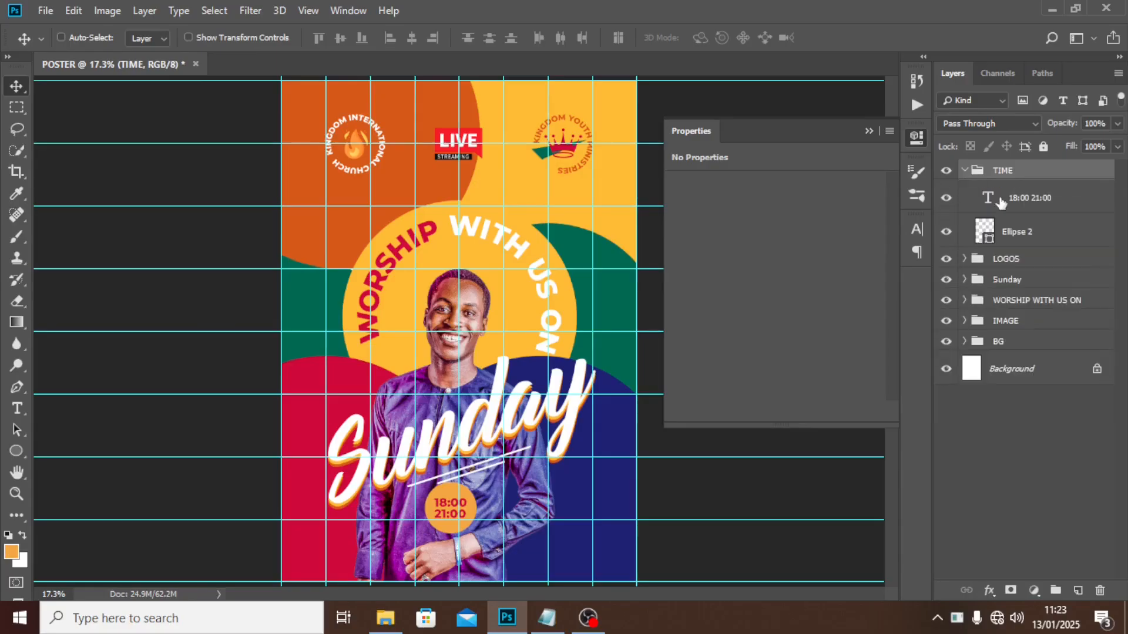
click(1028, 237)
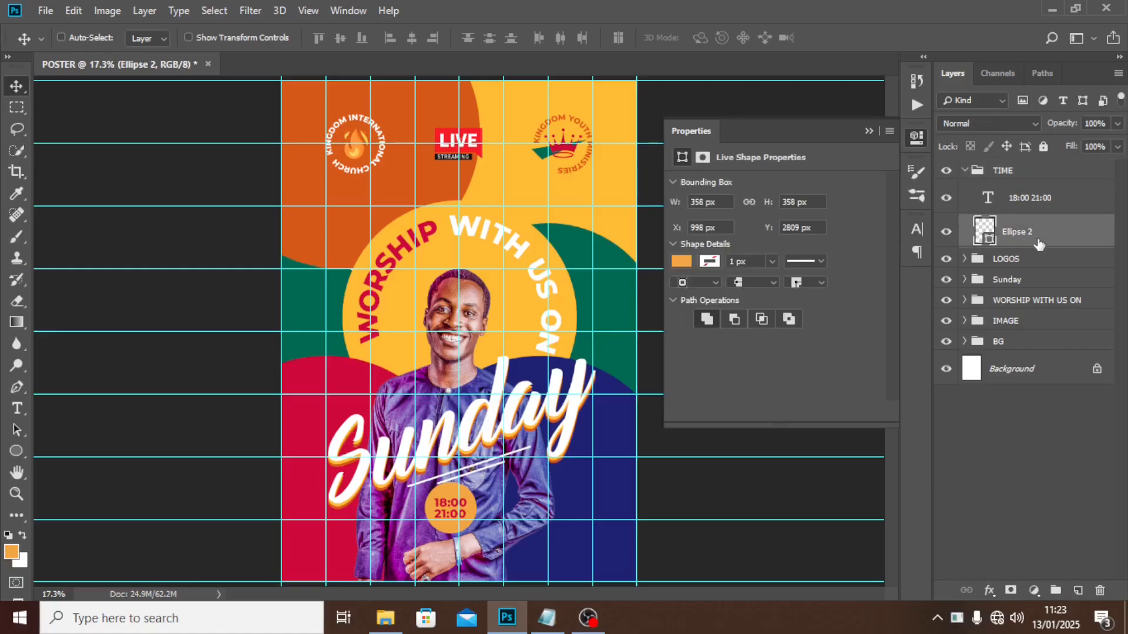
click(16, 410)
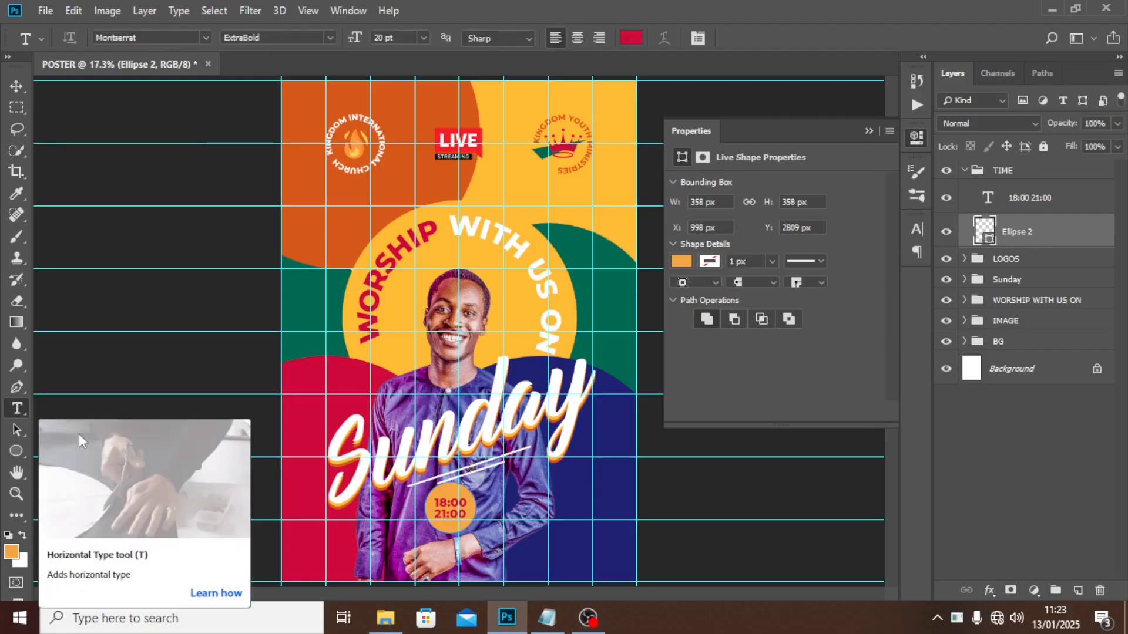
Paste SERVICE TIME from the READ ME notes as text along the circle's outline.
click(424, 508)
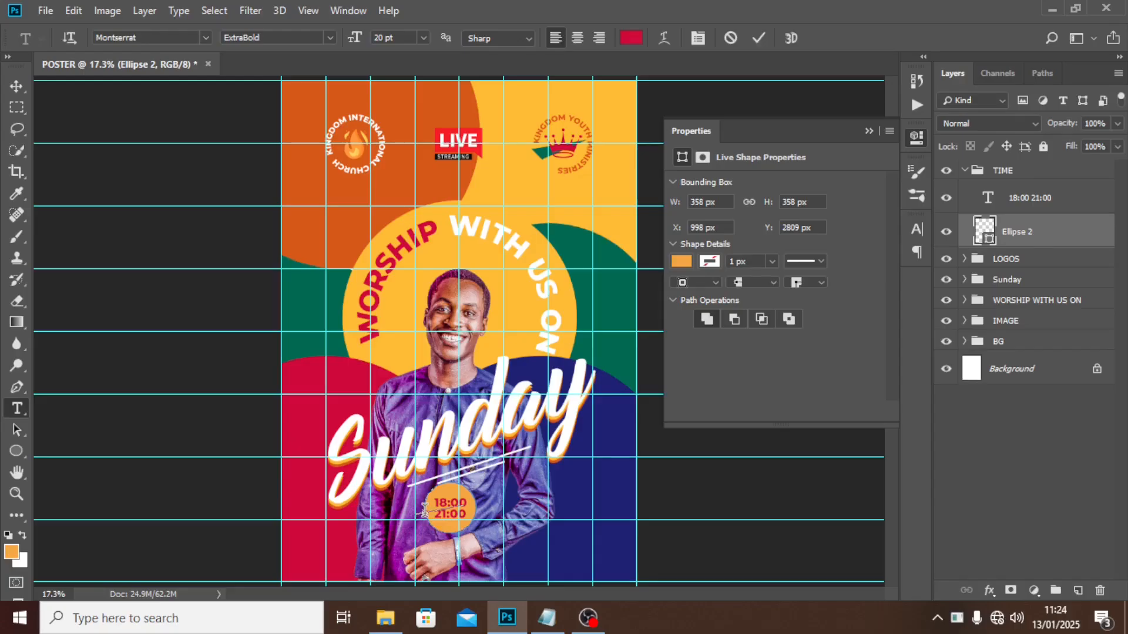
click(549, 618)
drag(439, 283, 341, 285)
key(ctrl+c)
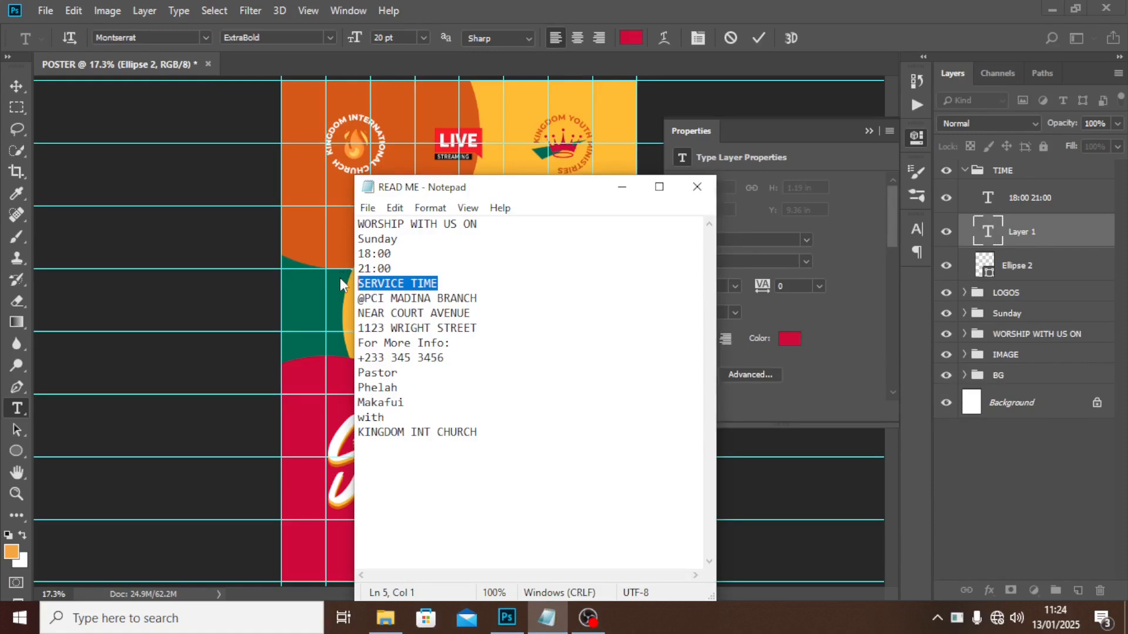
click(498, 16)
key(ctrl+v)
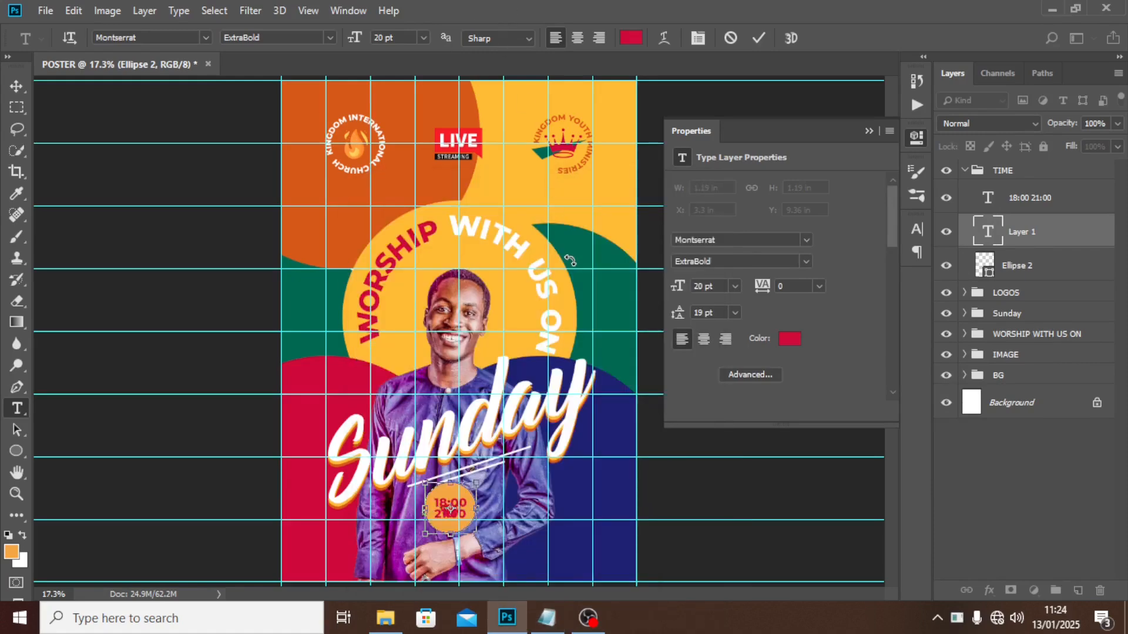
click(1014, 240)
Set the SERVICE TIME tracking to 0 so it wraps the circle.
key(ctrl+plus)
key(ctrl+plus)
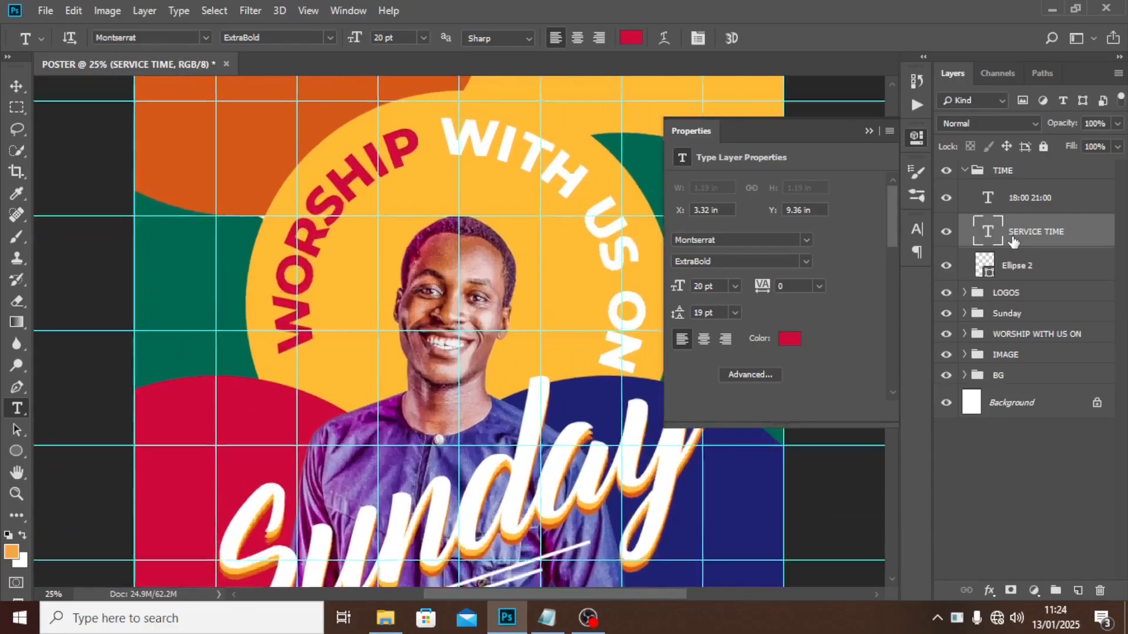
click(869, 130)
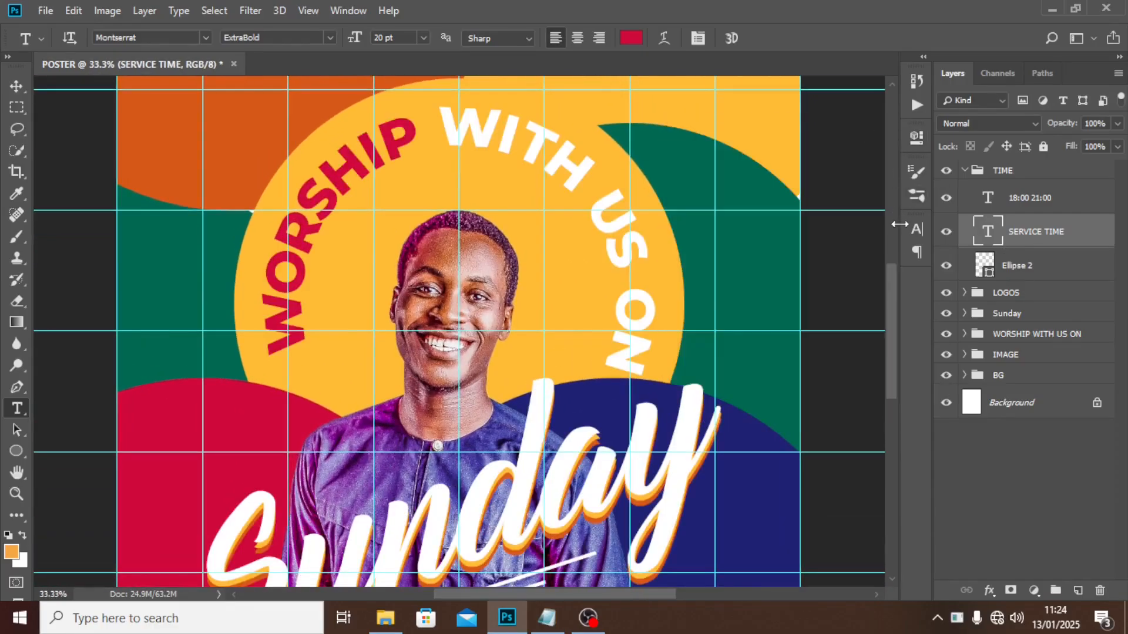
drag(890, 284, 881, 381)
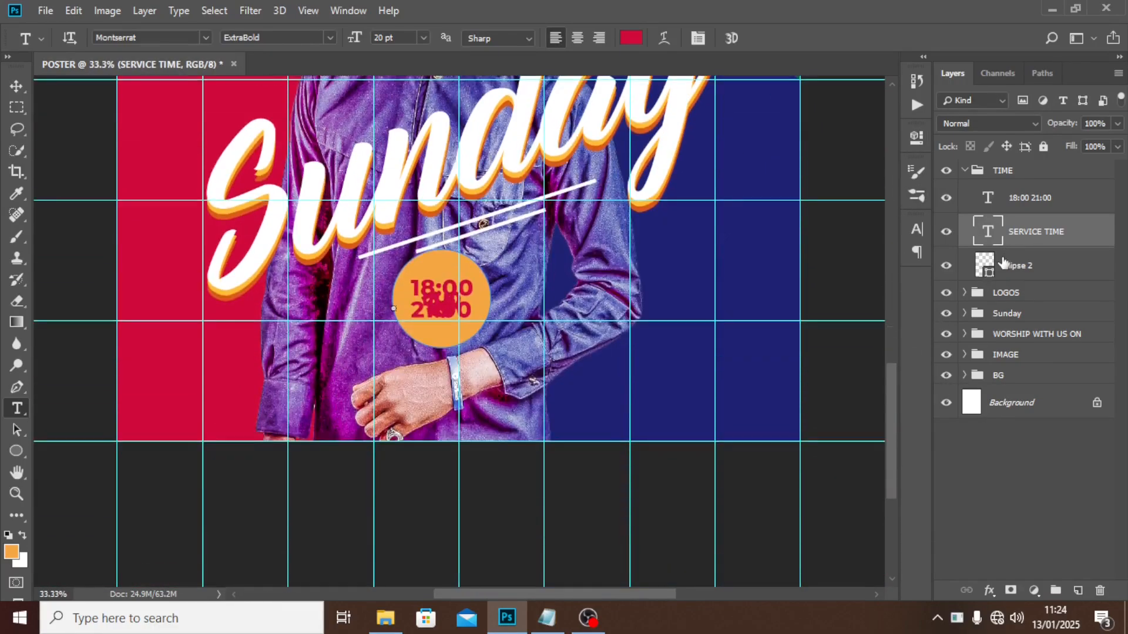
click(916, 230)
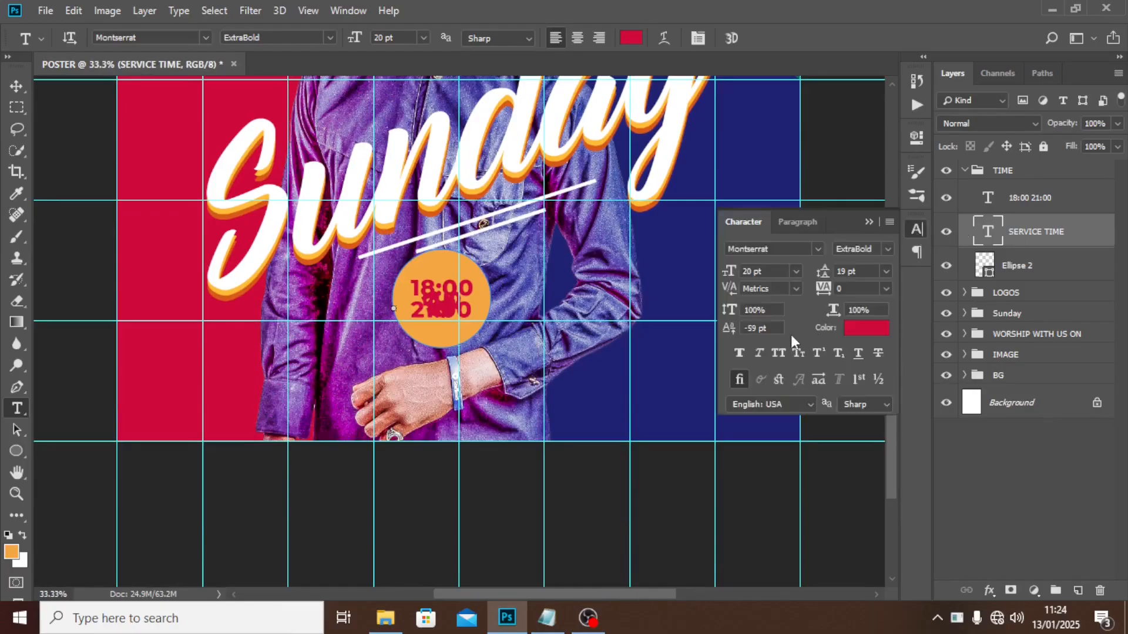
click(764, 328)
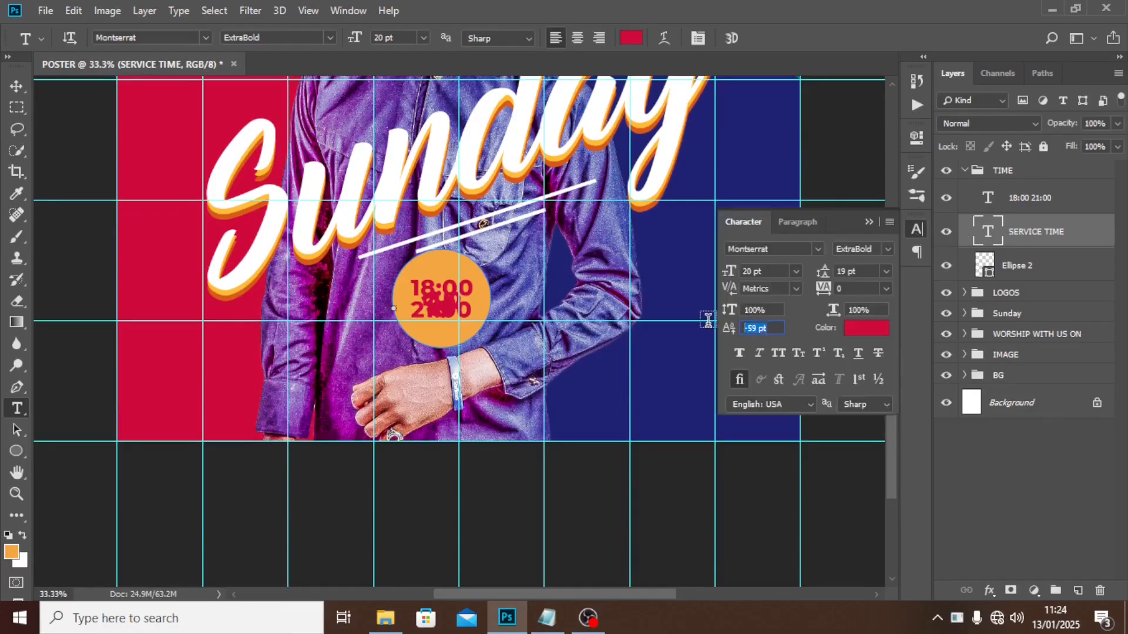
text(0)
key(Return)
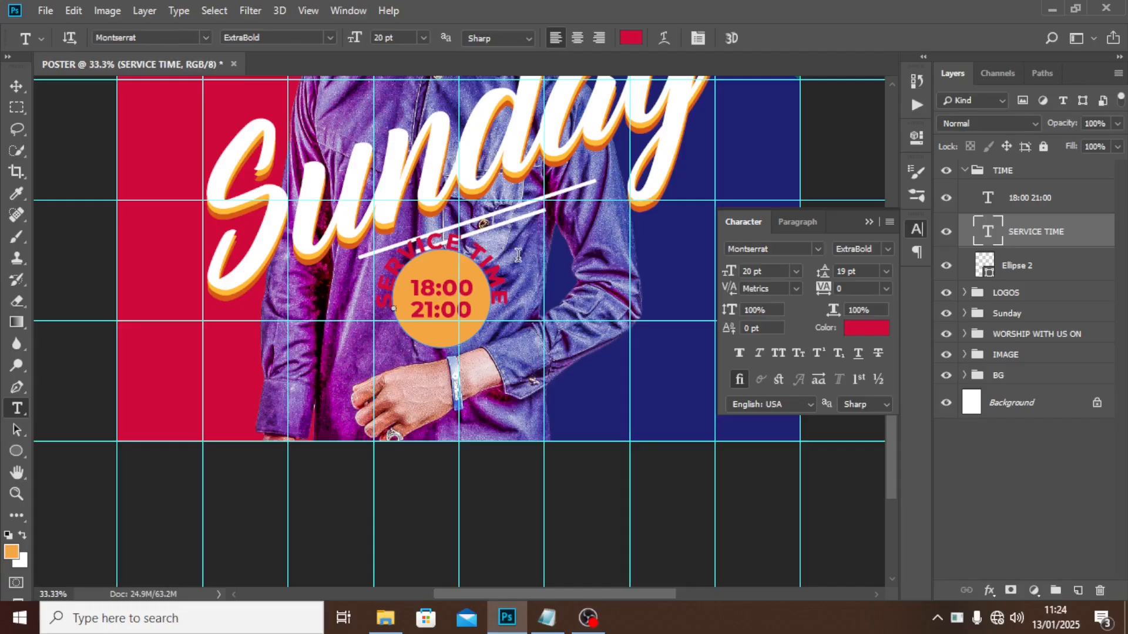
click(768, 270)
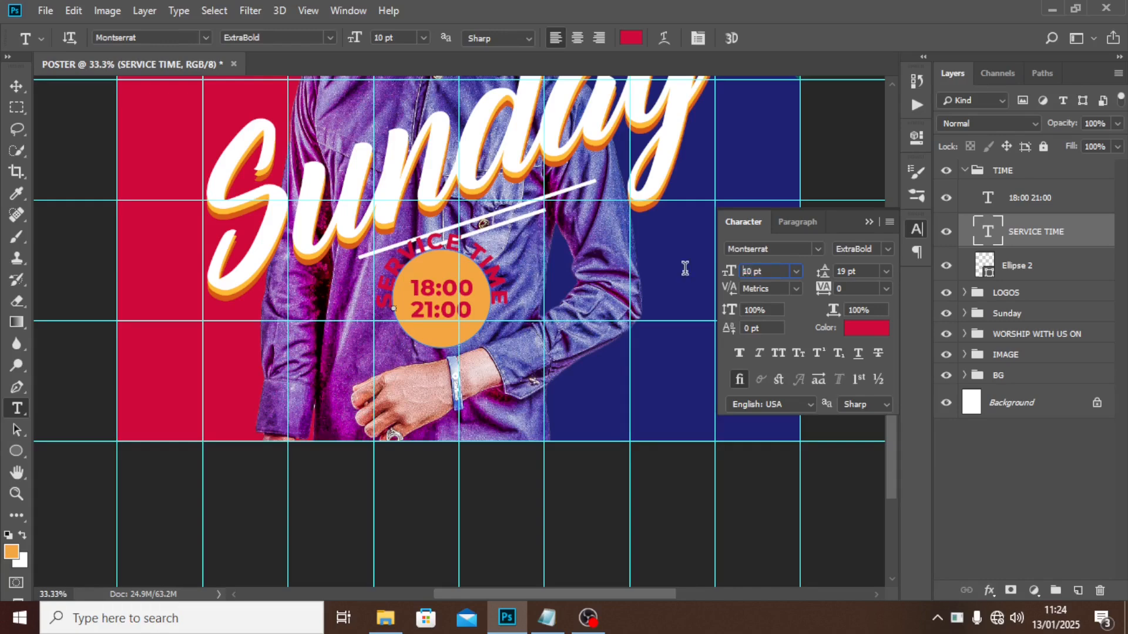
Resize the curved SERVICE TIME text to 12 pt.
key(Return)
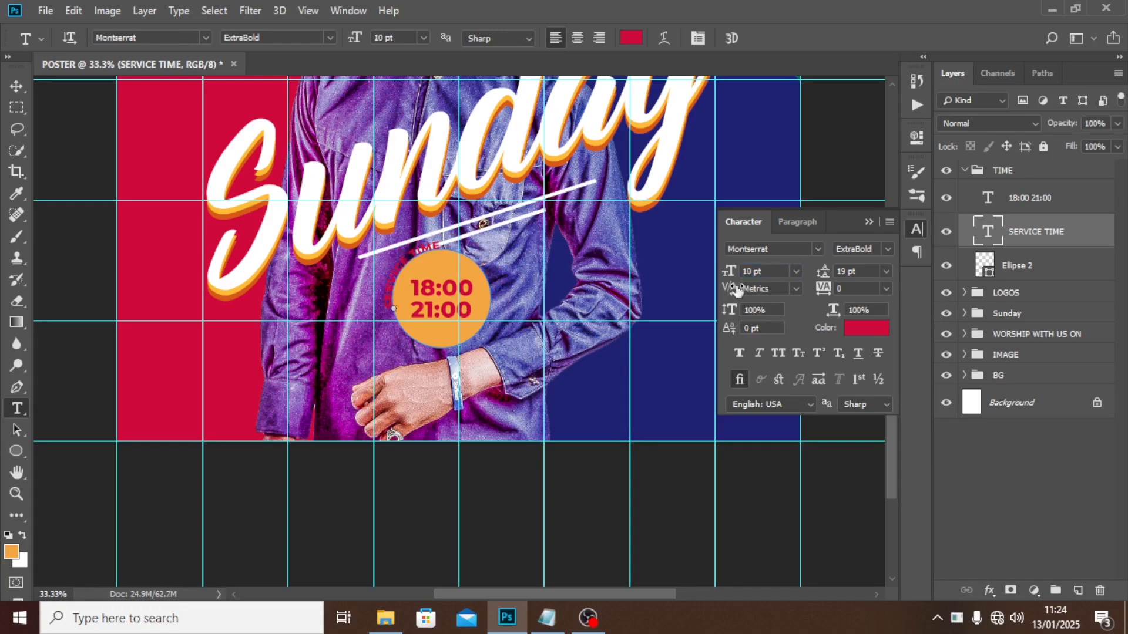
click(780, 272)
text(12)
key(Return)
Spread SERVICE TIME to 400 tracking and give it a 5 pt baseline shift.
click(859, 289)
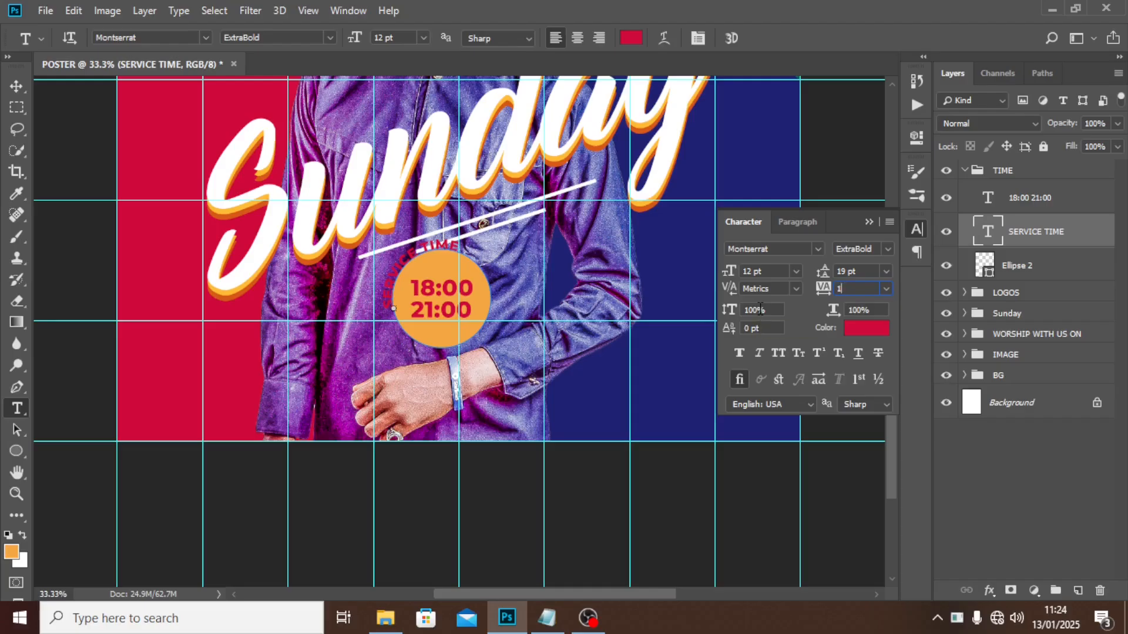
key(Return)
text(400)
key(Return)
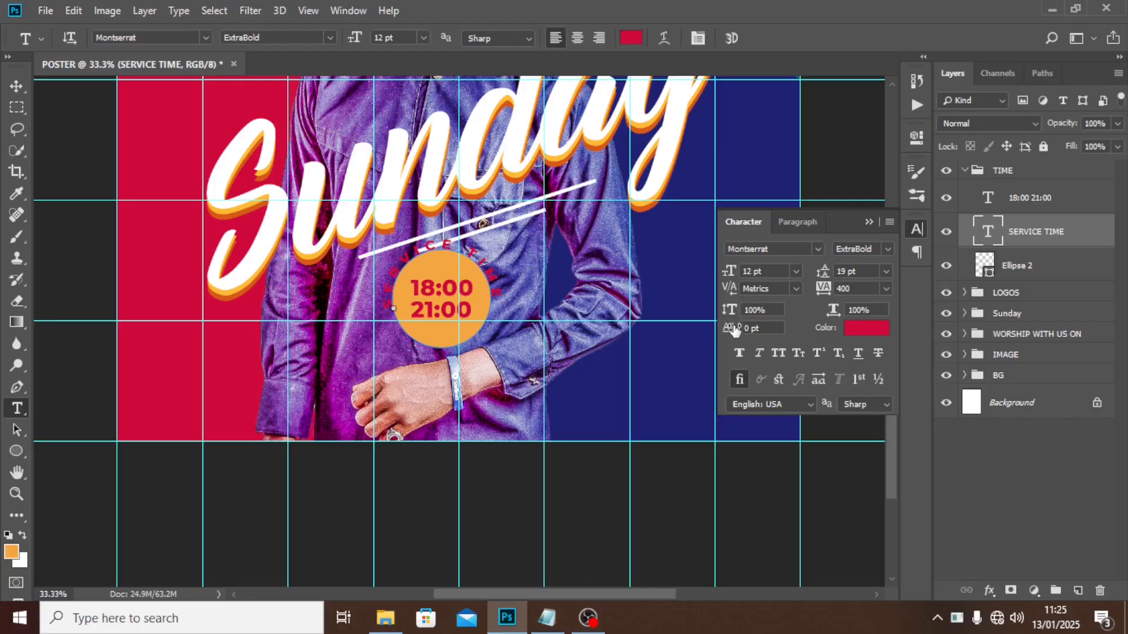
drag(733, 333, 743, 330)
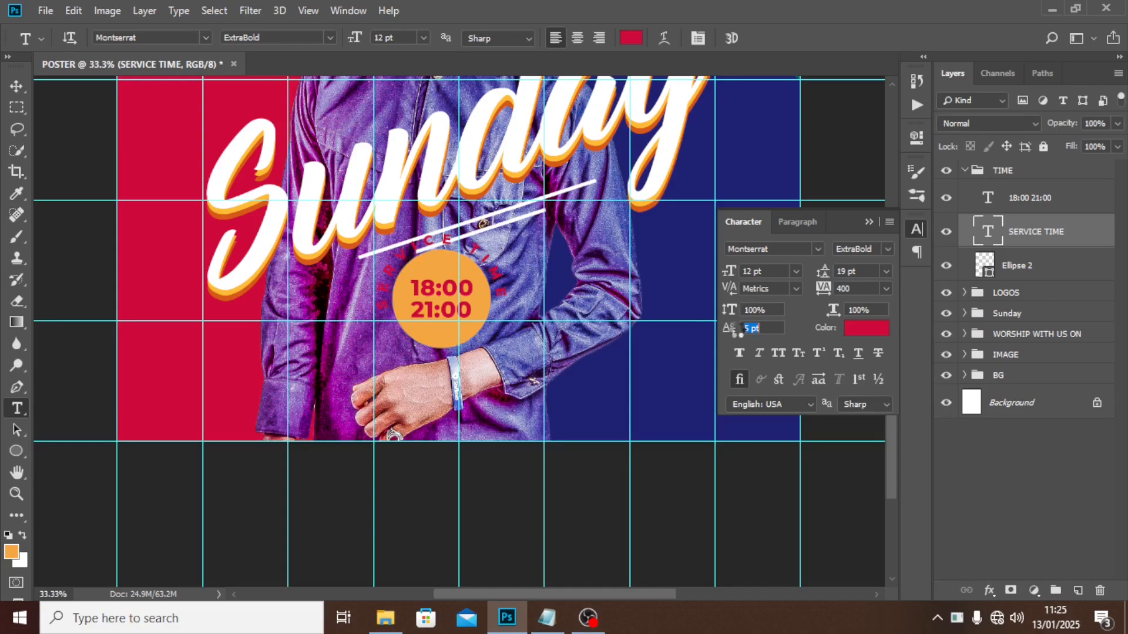
click(1020, 268)
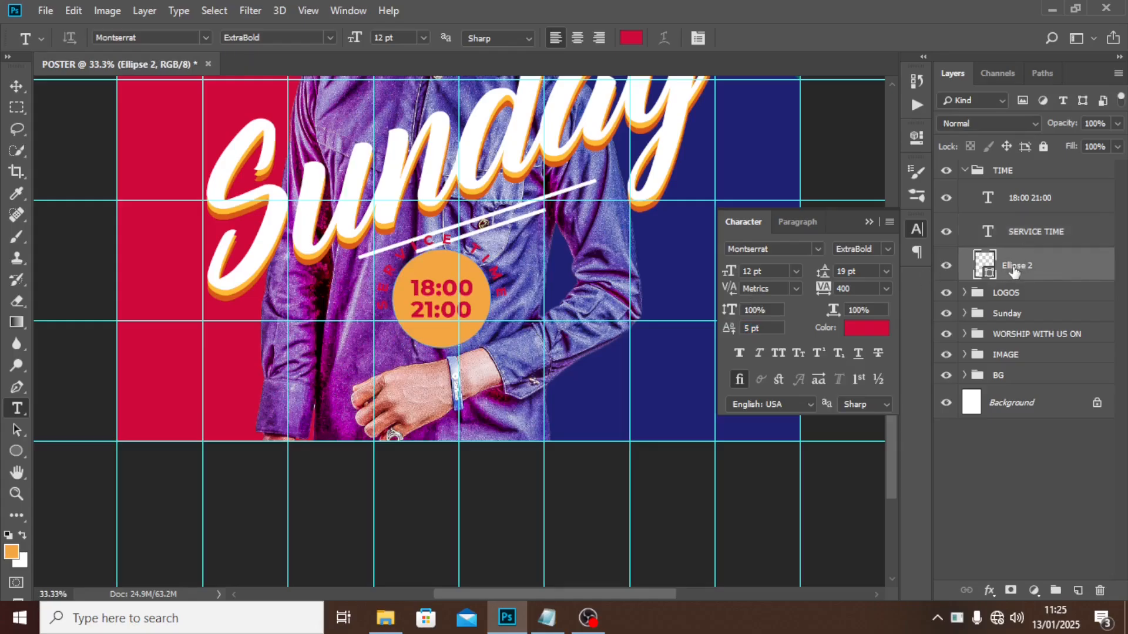
Duplicate the orange circle, enlarge the copy to 141%, and place it beneath Ellipse 2.
key(ctrl+j)
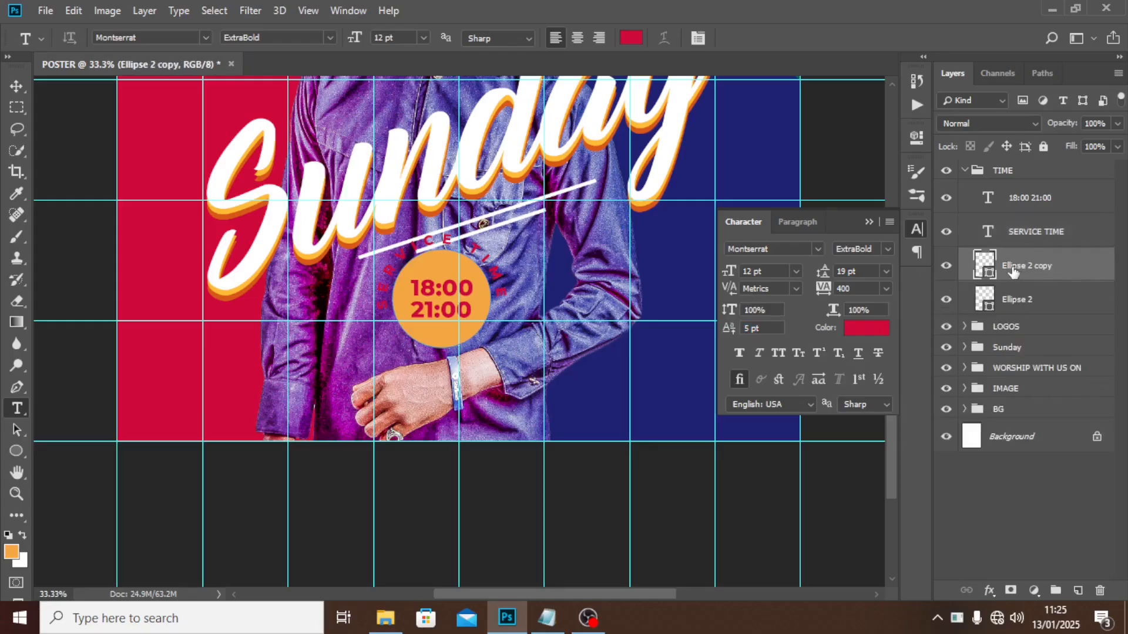
key(ctrl+t)
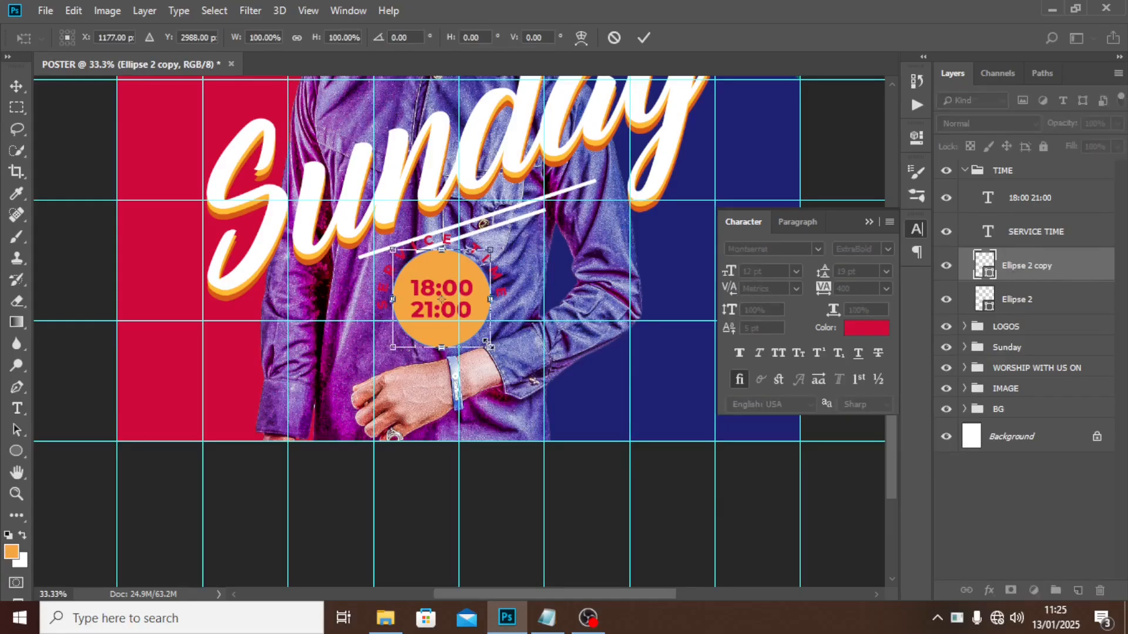
drag(488, 342, 514, 360)
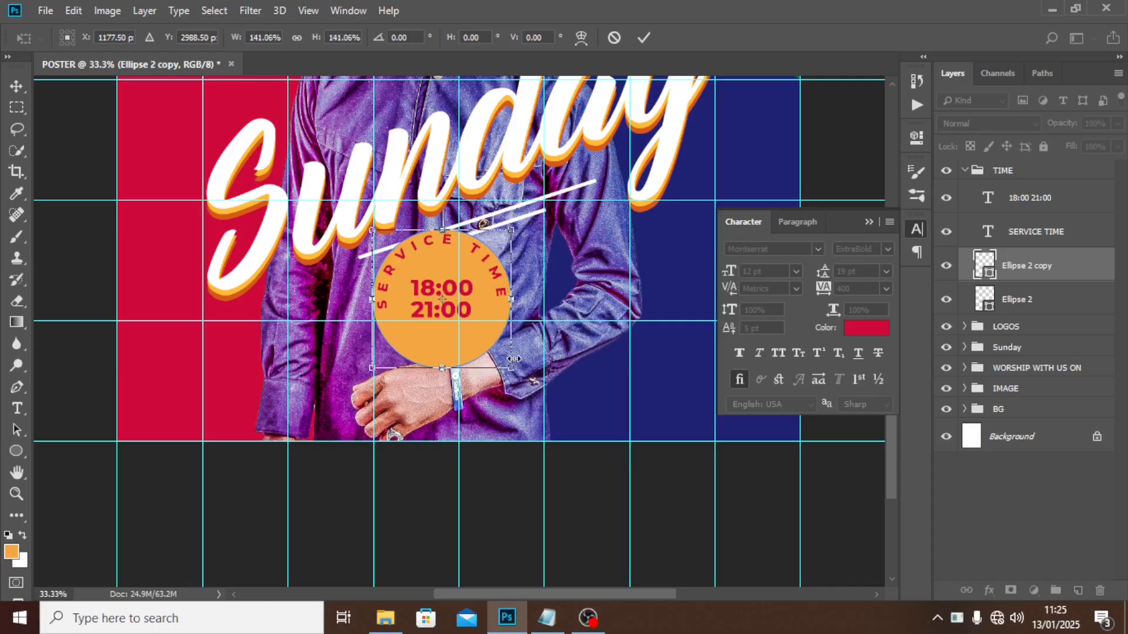
key(Return)
key(t)
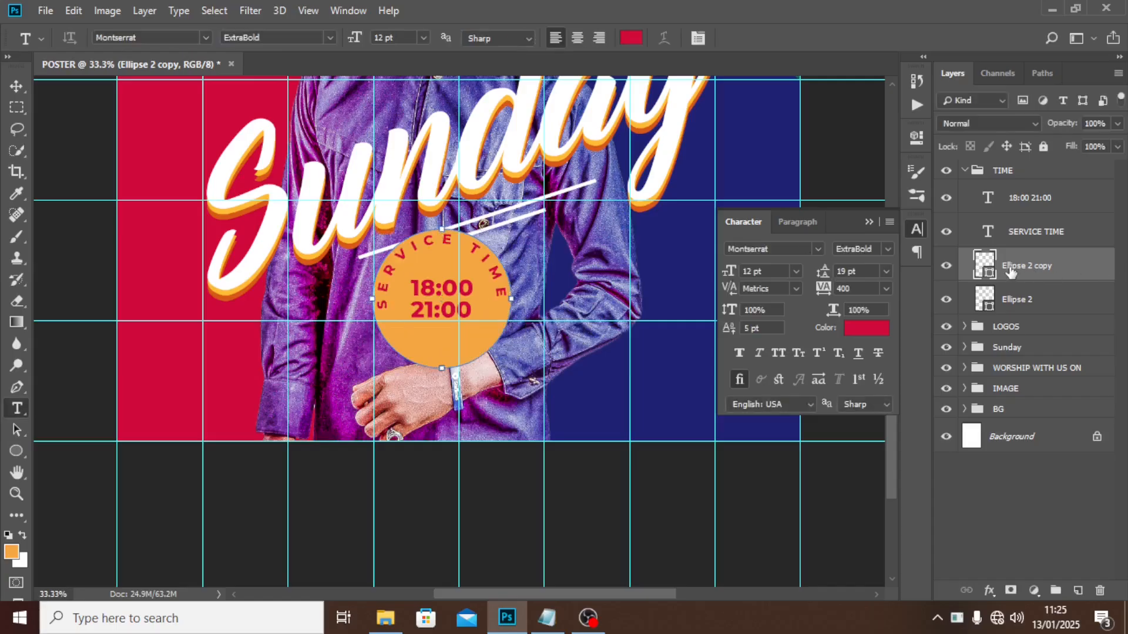
click(946, 266)
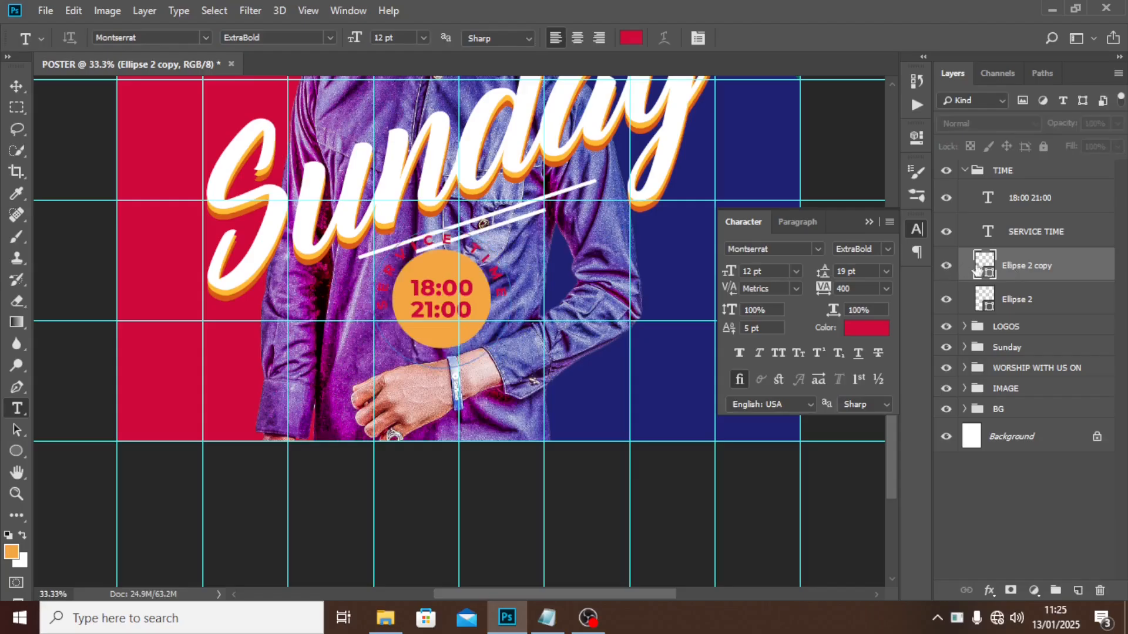
click(946, 266)
drag(1029, 274, 1027, 306)
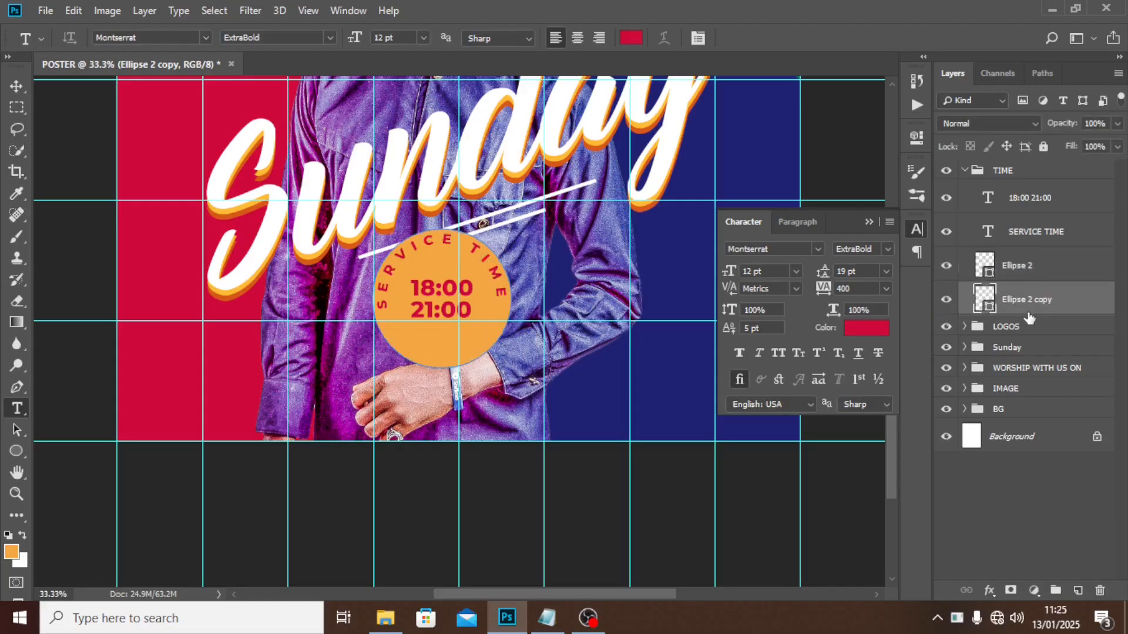
Fill the Ellipse 2 copy with black and set its opacity to 35%.
double_click(986, 299)
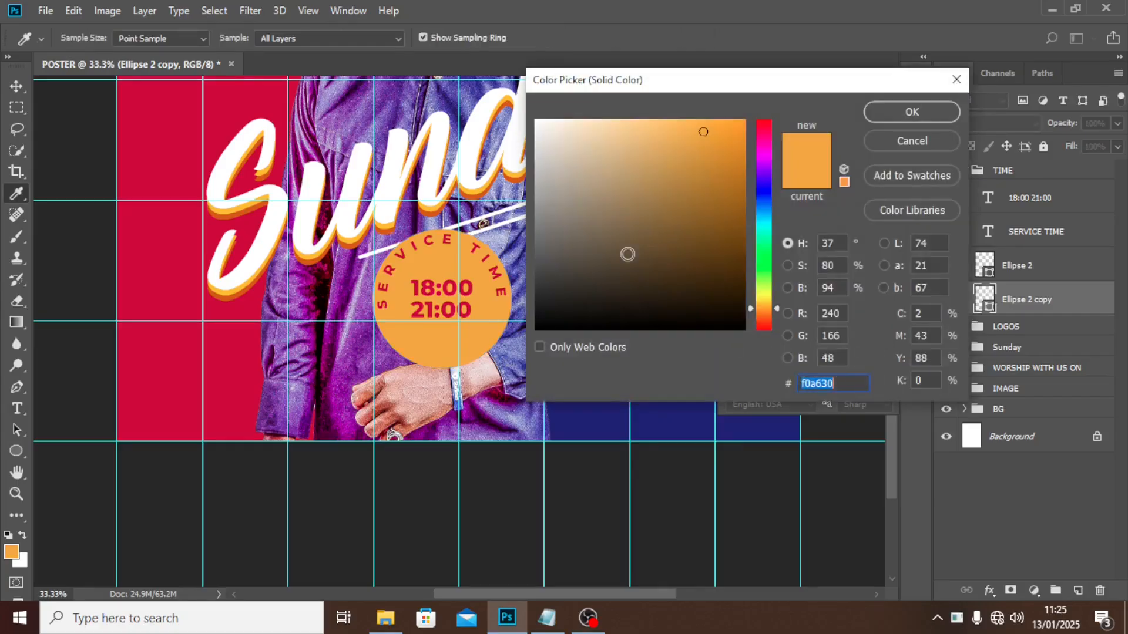
drag(628, 254, 532, 344)
click(904, 114)
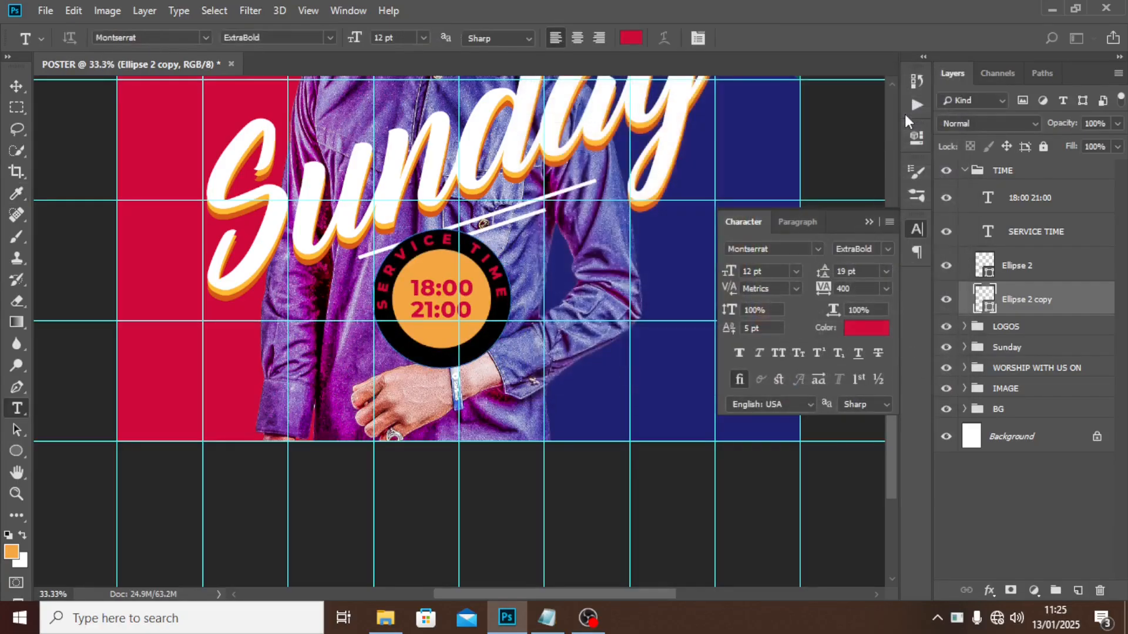
click(1101, 123)
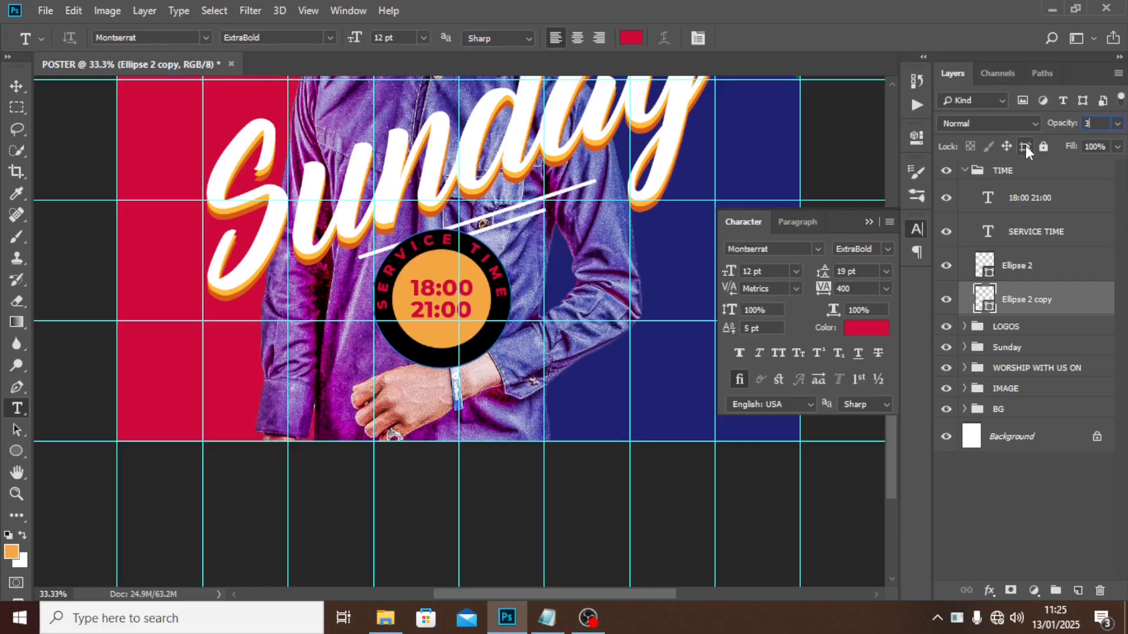
text(35)
key(Return)
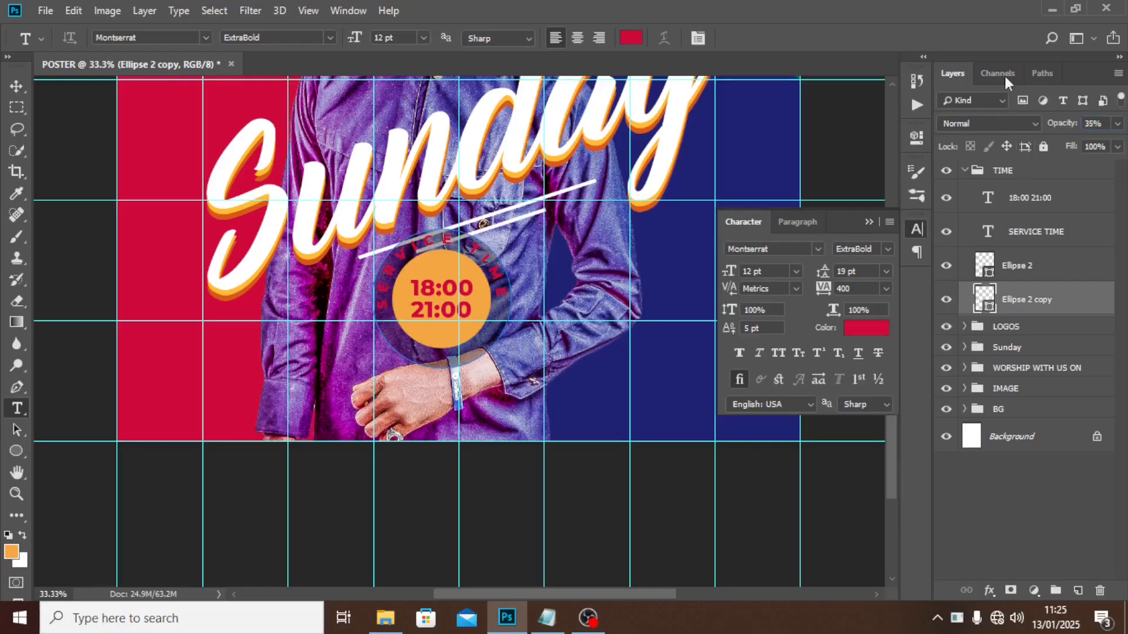
click(869, 221)
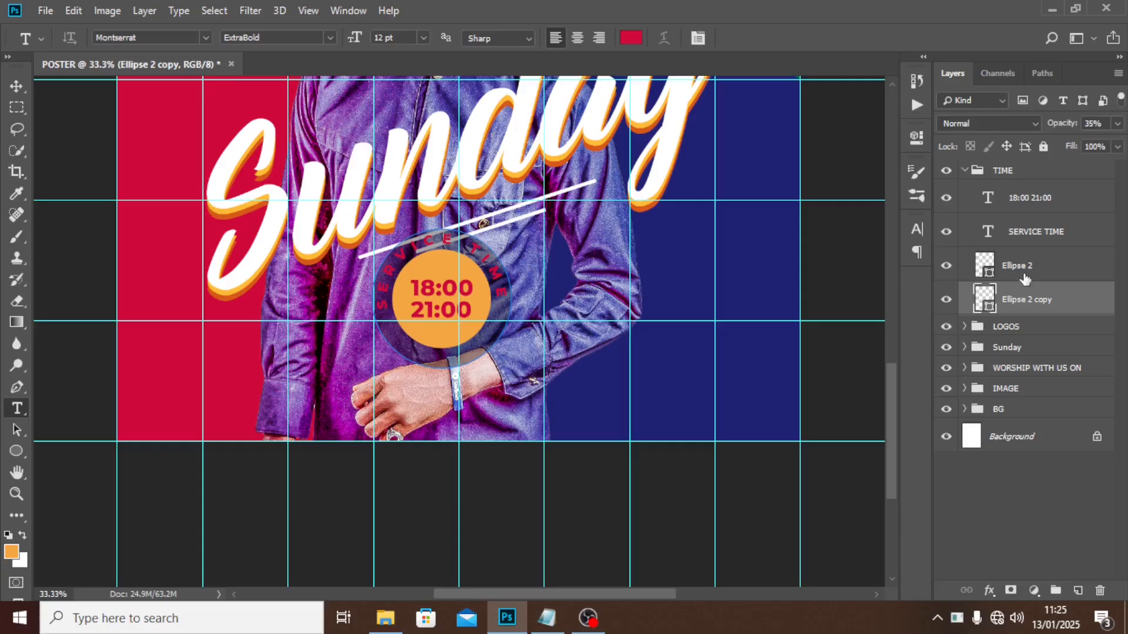
click(1040, 234)
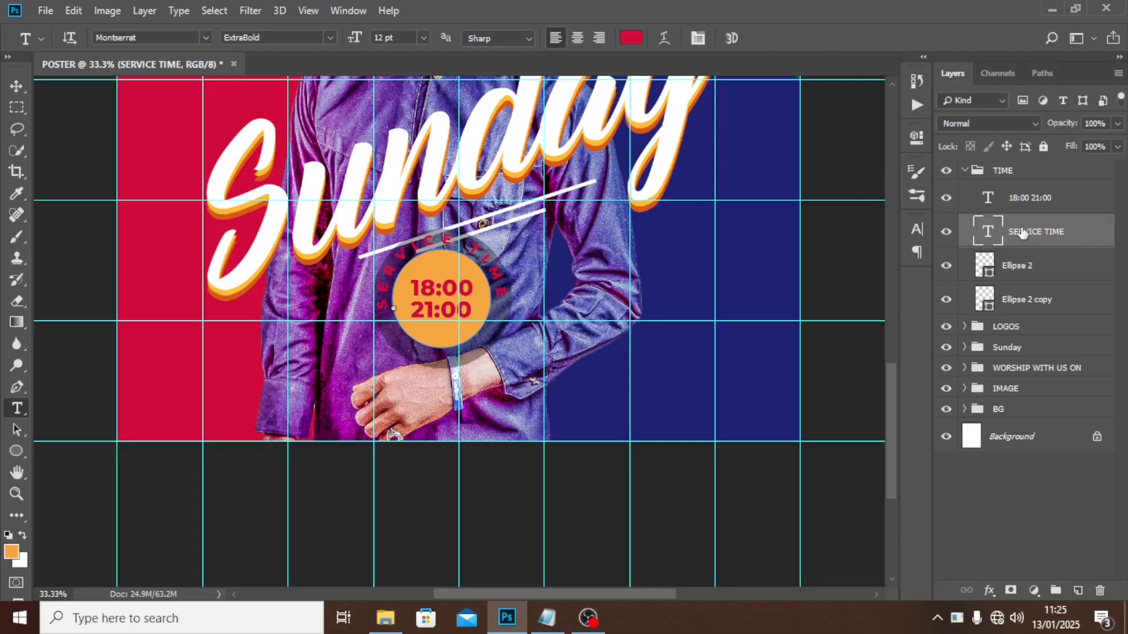
Colour SERVICE TIME orange #f0a630, sampled from the circle.
click(919, 230)
click(876, 331)
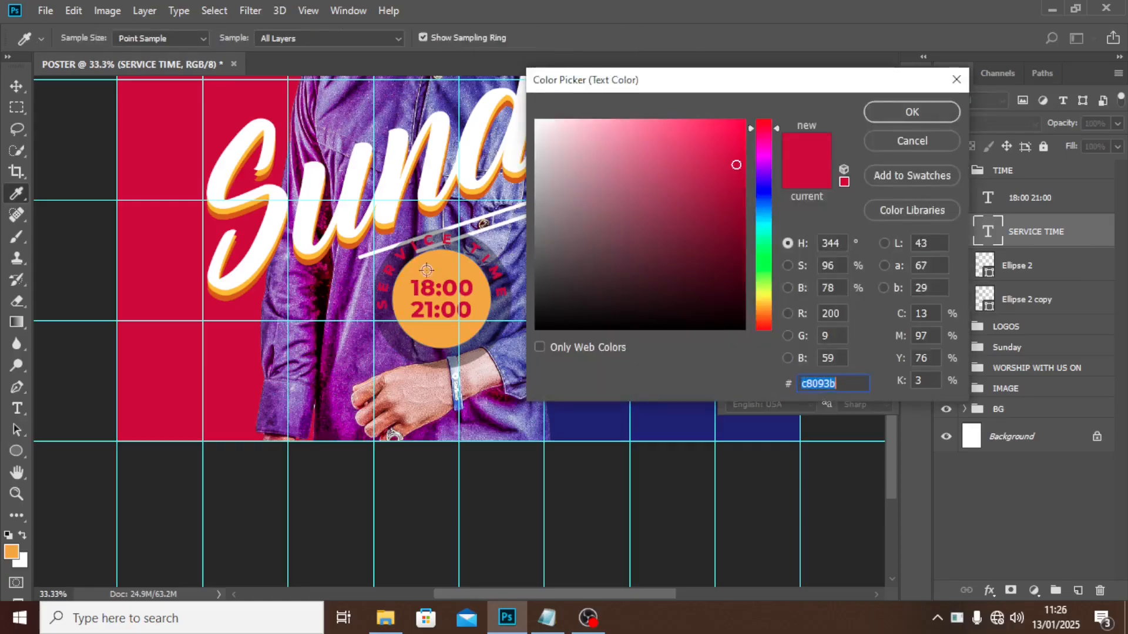
click(431, 268)
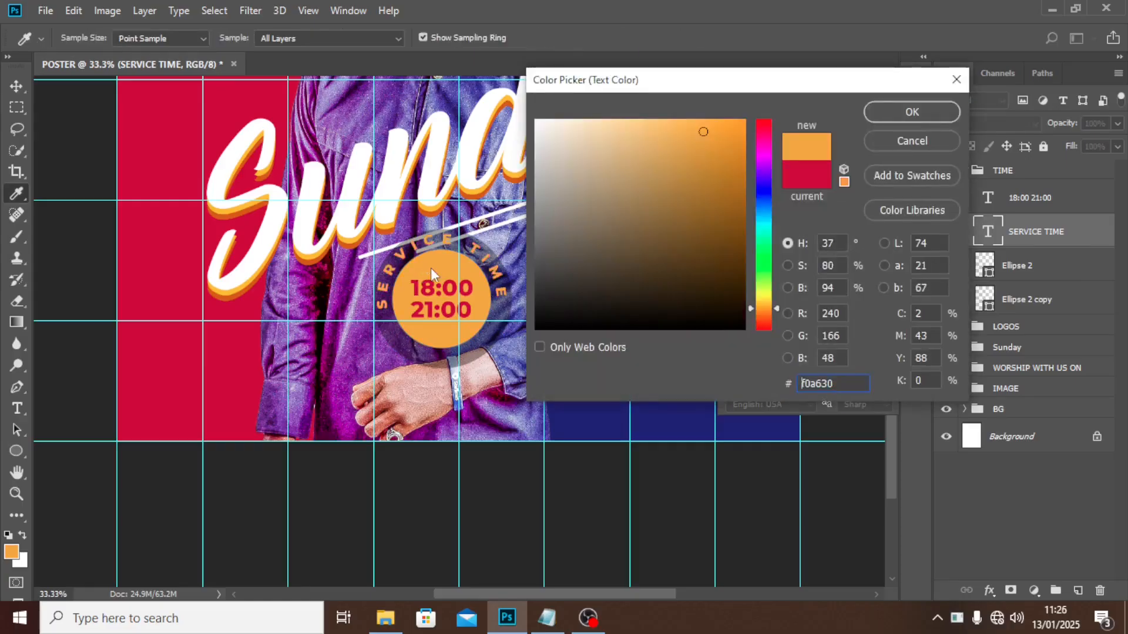
click(914, 113)
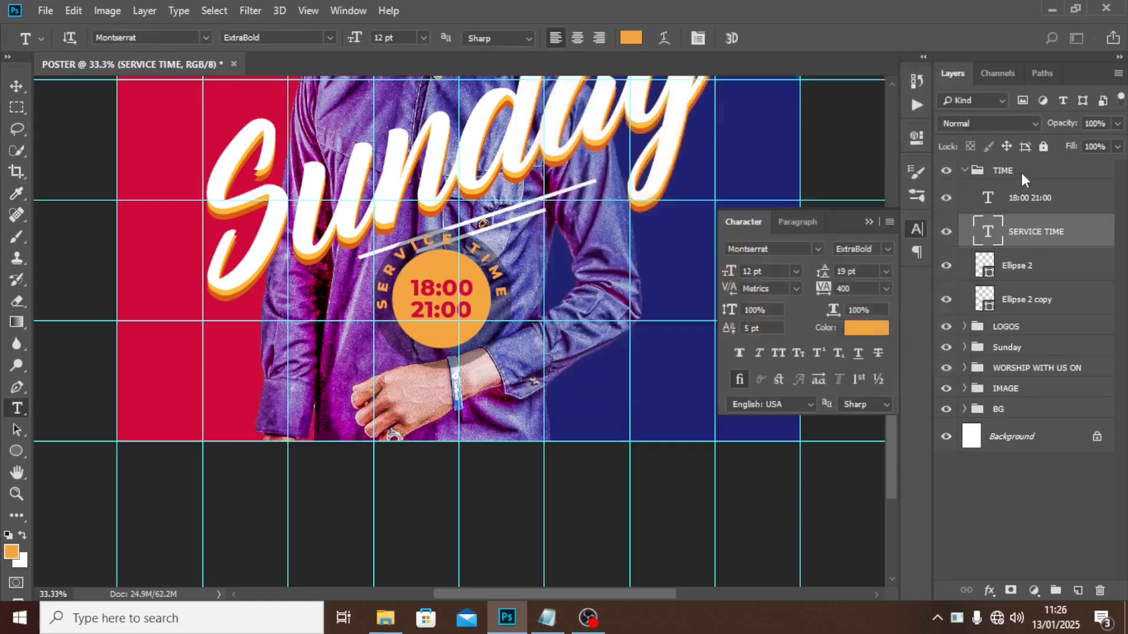
Give SERVICE TIME a drop shadow at 35% opacity, 3 px distance, 7 px size.
double_click(1088, 229)
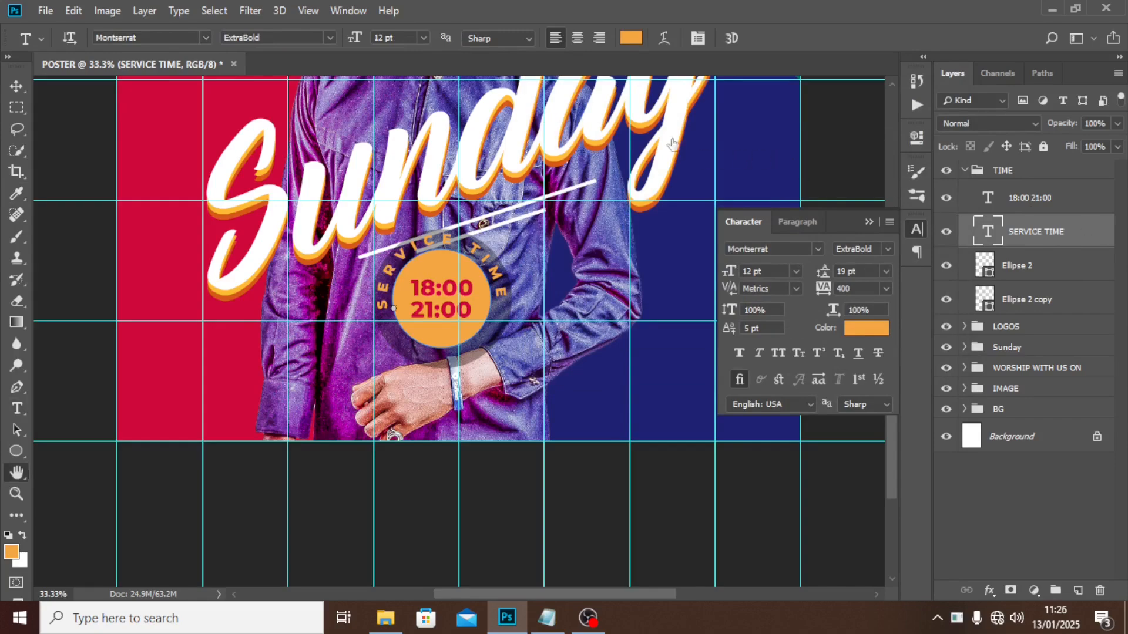
click(512, 367)
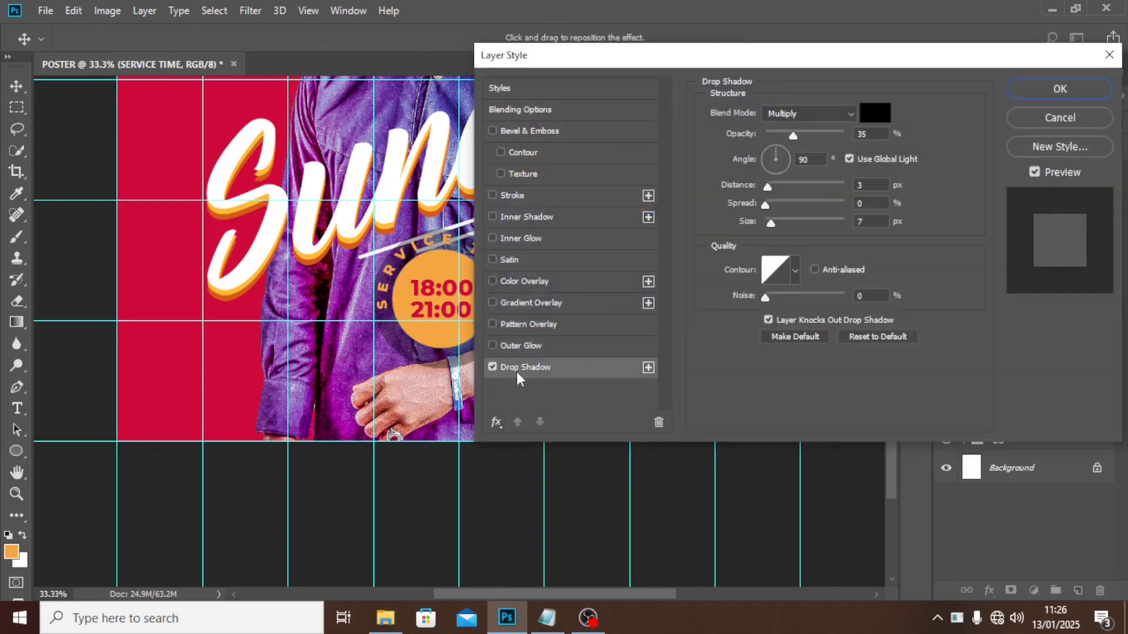
drag(754, 62, 865, 164)
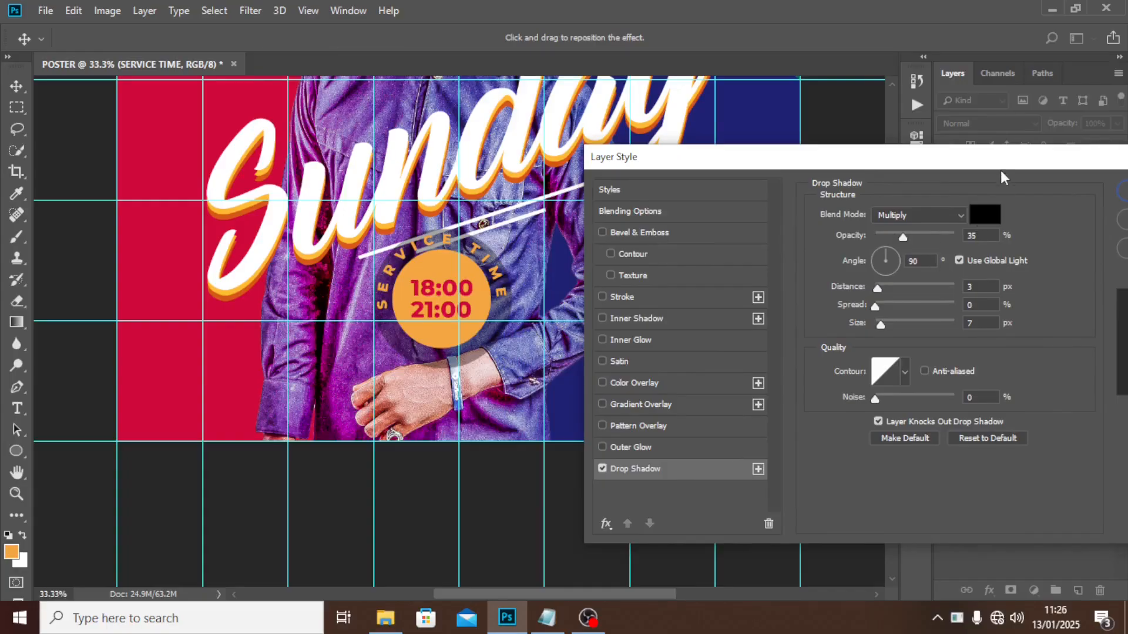
drag(1000, 162, 891, 157)
click(1065, 188)
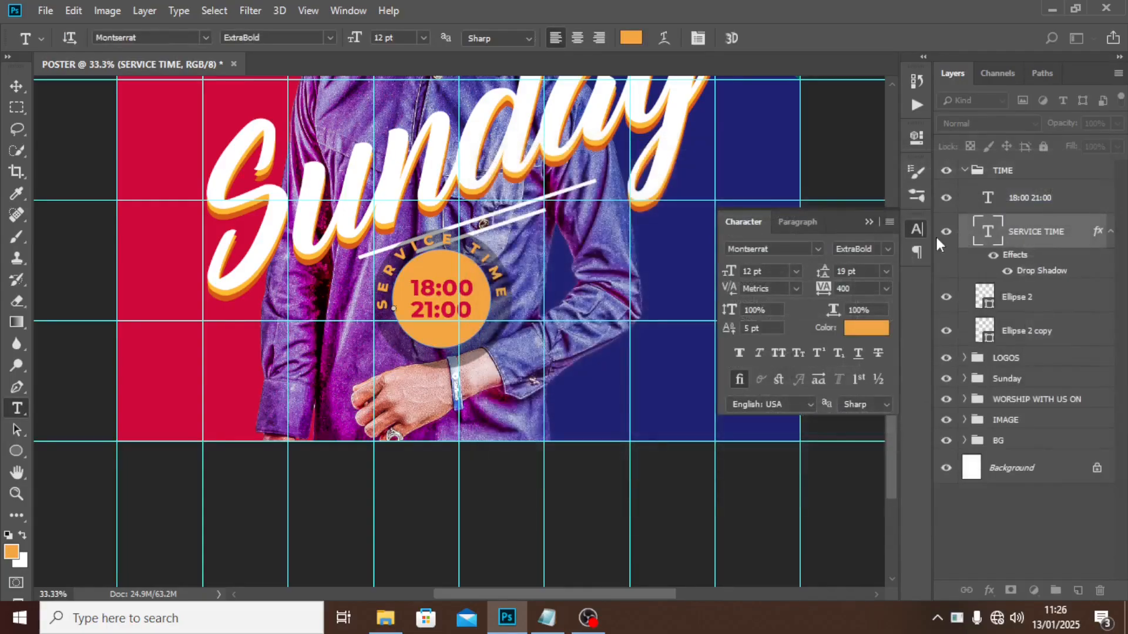
Move the TIME badge group lower on the poster.
click(992, 172)
click(964, 171)
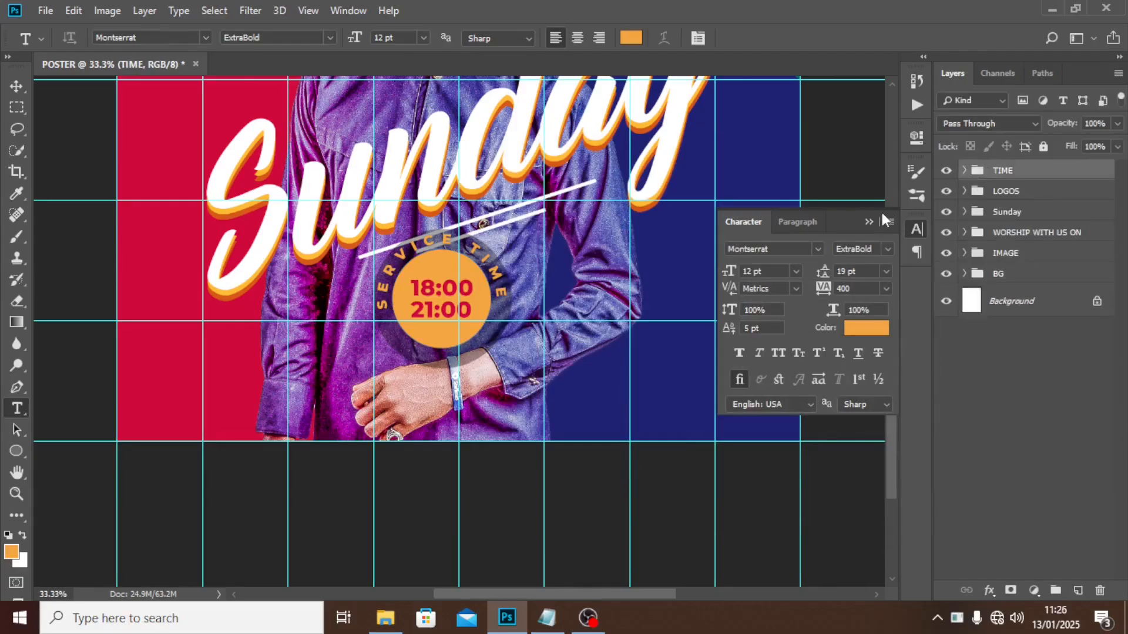
key(v)
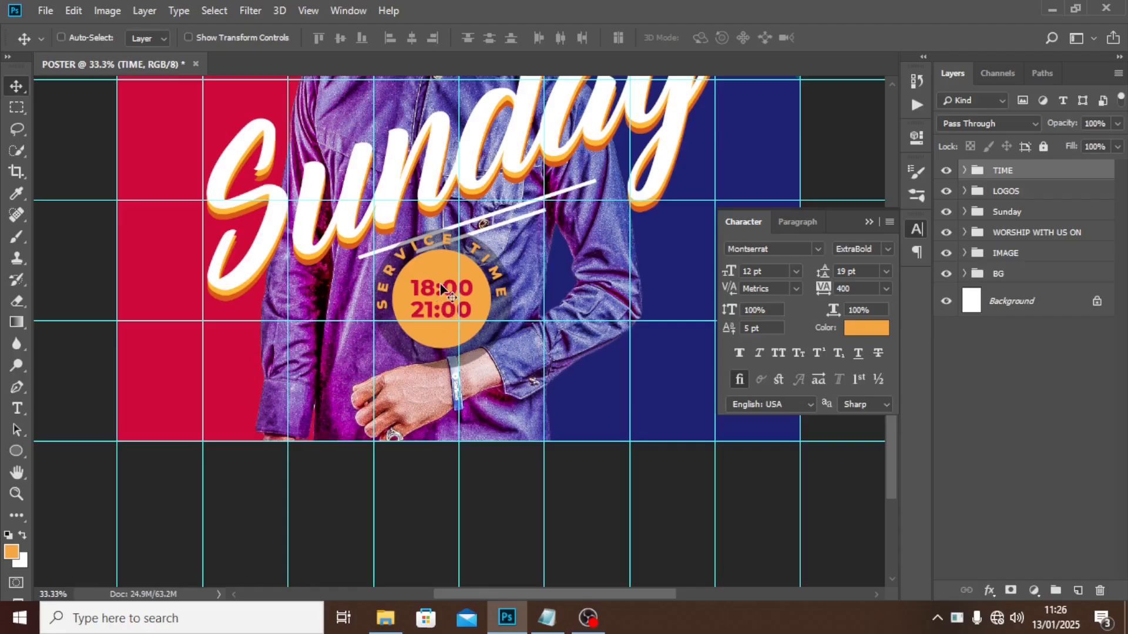
drag(439, 284, 447, 319)
click(869, 221)
scroll(711, 246, up, 2)
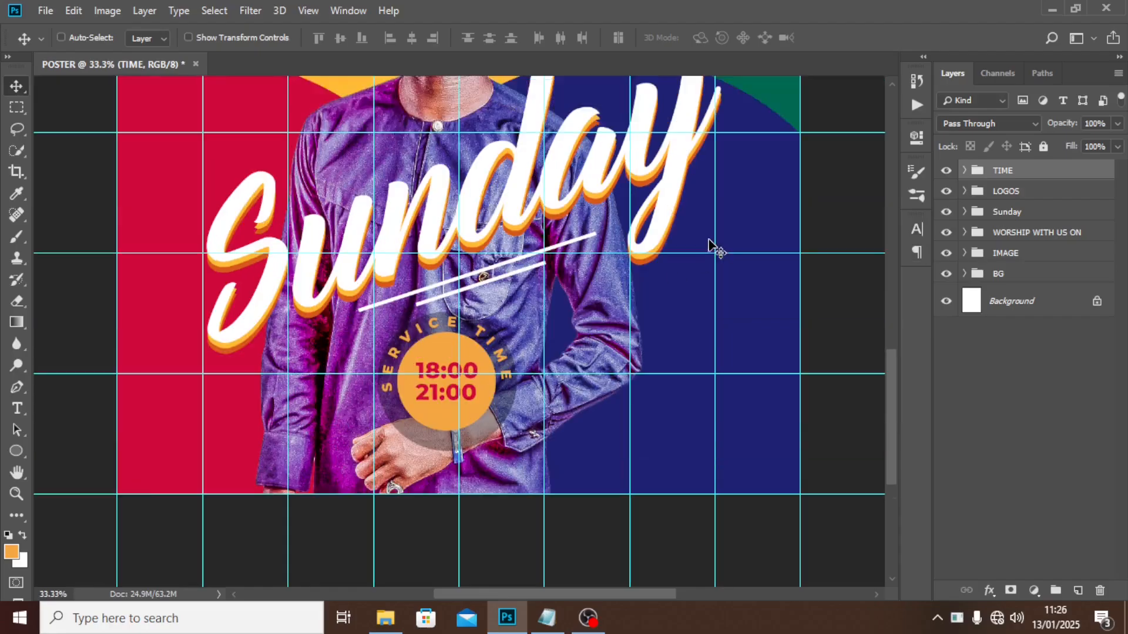
scroll(709, 246, up, 10)
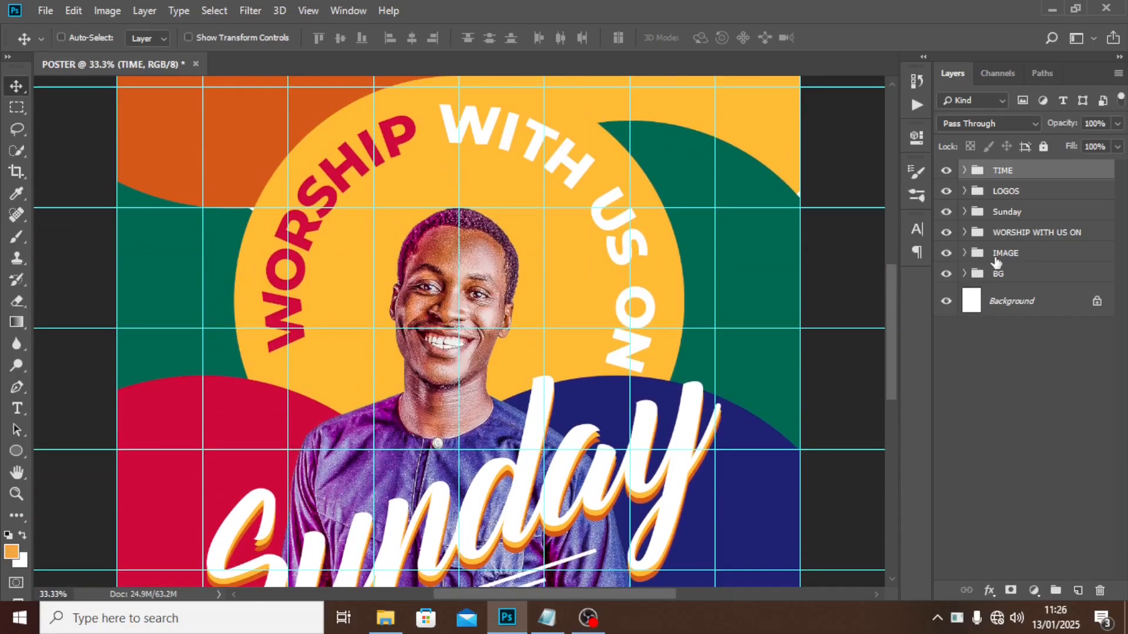
Move the IMAGE group's photo of the man upward, then nudge it down slightly.
click(999, 254)
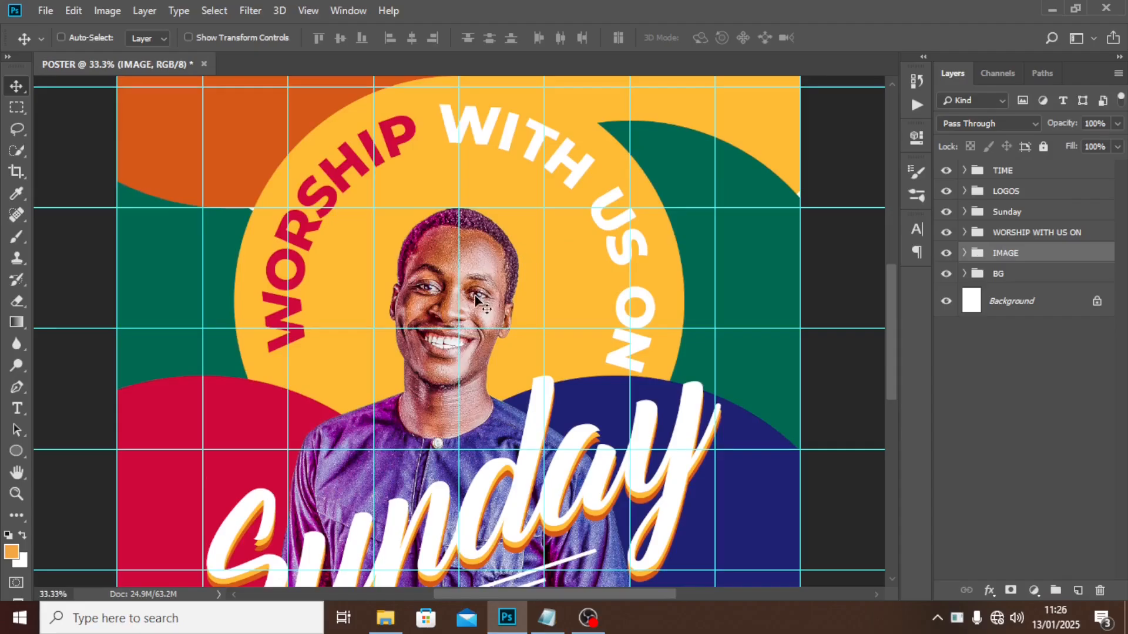
drag(475, 299, 470, 241)
key(Down)
key(Down)
key(Down)
key(Down)
key(Down)
key(Down)
key(Down)
key(Down)
key(Down)
key(Down)
key(Down)
key(Down)
key(Down)
key(Down)
key(Down)
key(Down)
key(Down)
key(Down)
key(Down)
key(Down)
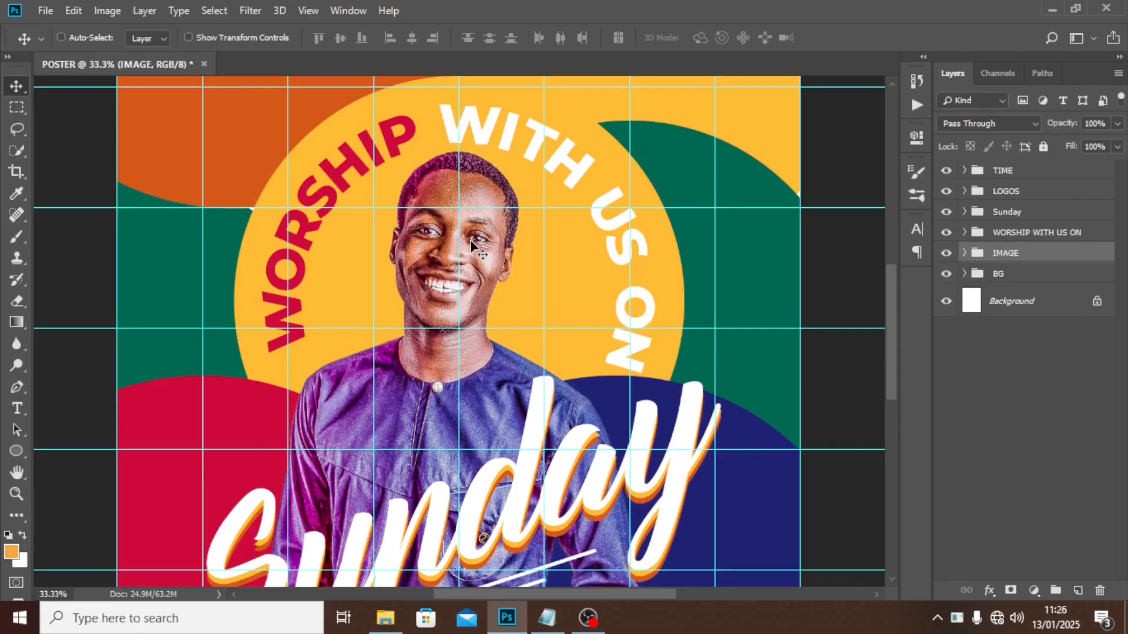
key(Down)
key(Down)
key(Down)
key(Down)
key(Down)
key(Down)
key(Down)
key(Down)
key(Down)
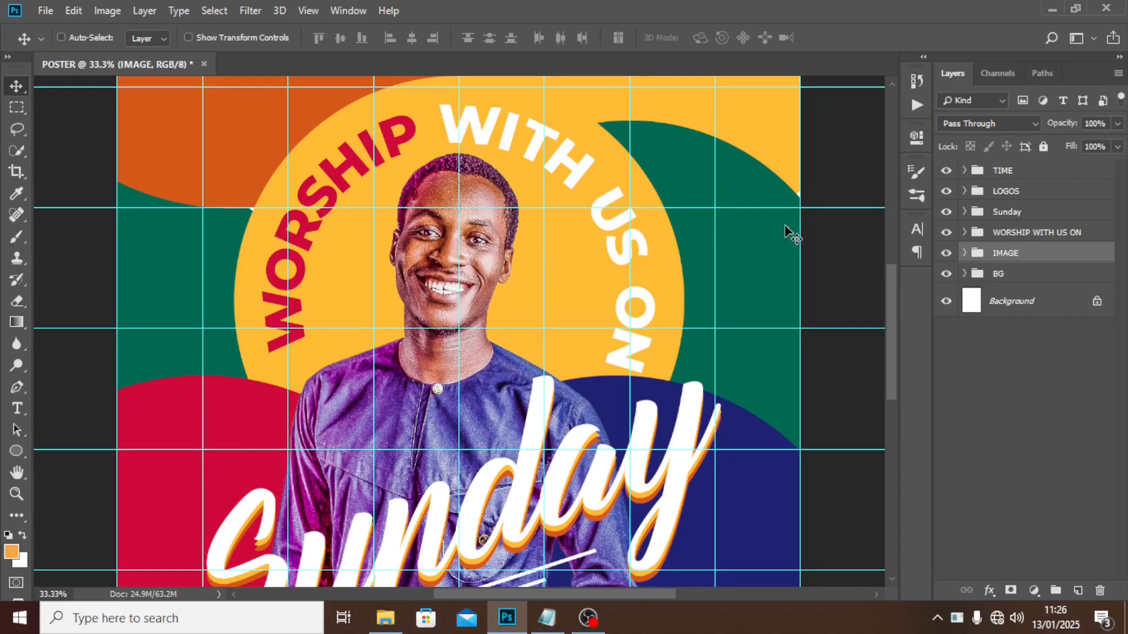
scroll(718, 280, down, 3)
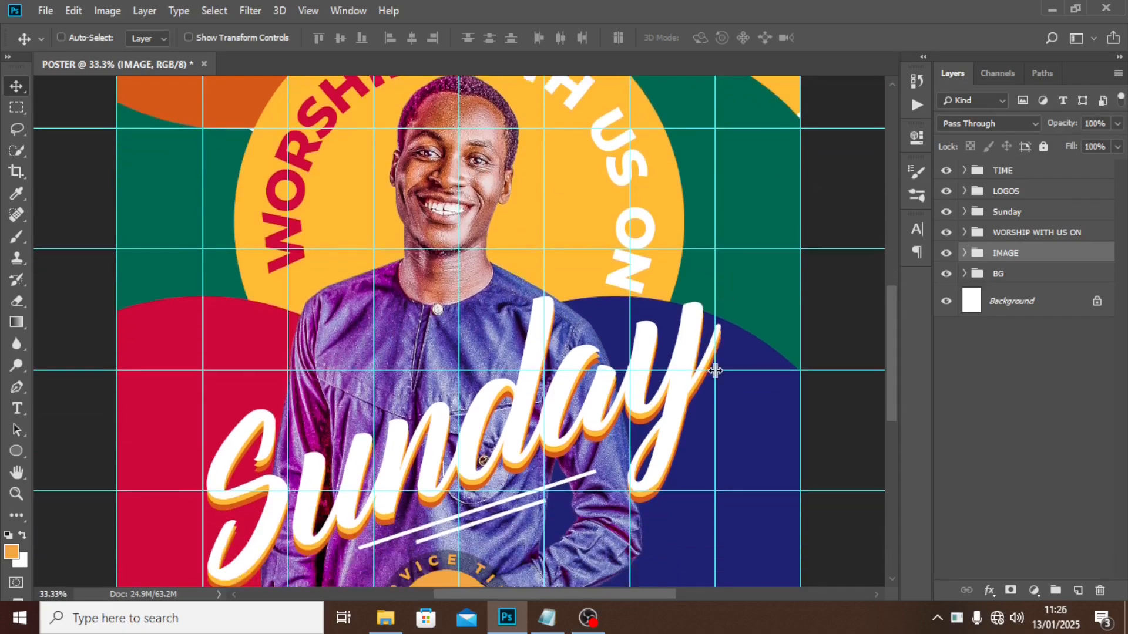
Nudge the Sunday title group and the TIME badge upward.
click(1010, 214)
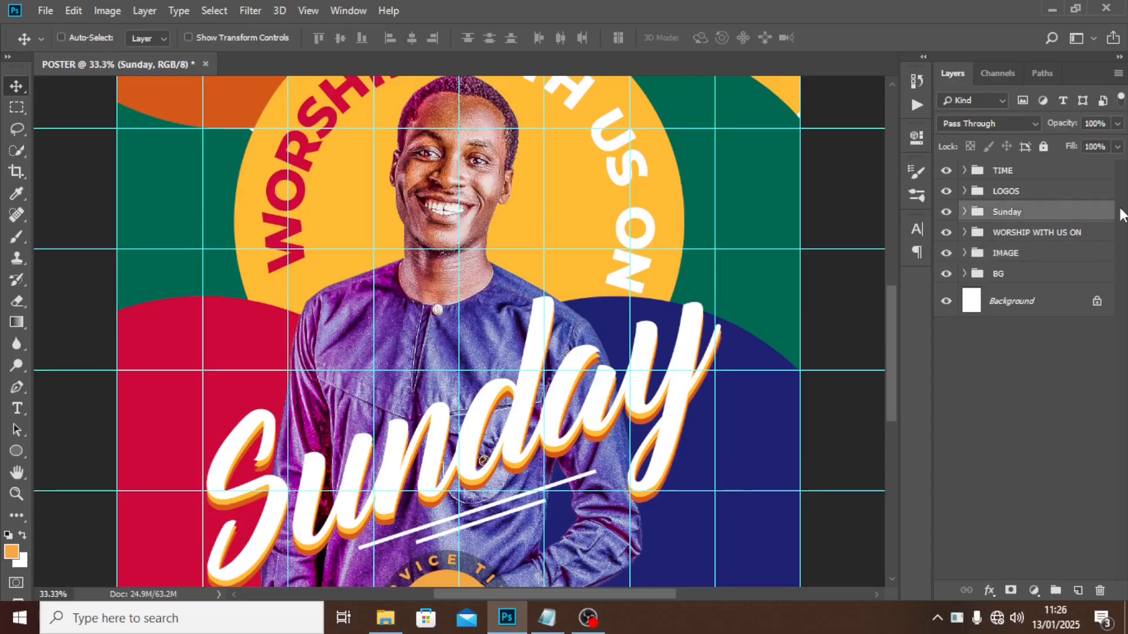
key(shift+Up)
key(shift+Up)
key(shift+Up)
key(shift+Up)
key(shift+Up)
key(shift+Up)
key(shift+Up)
key(shift+Up)
key(shift+Up)
key(shift+Up)
key(shift+Up)
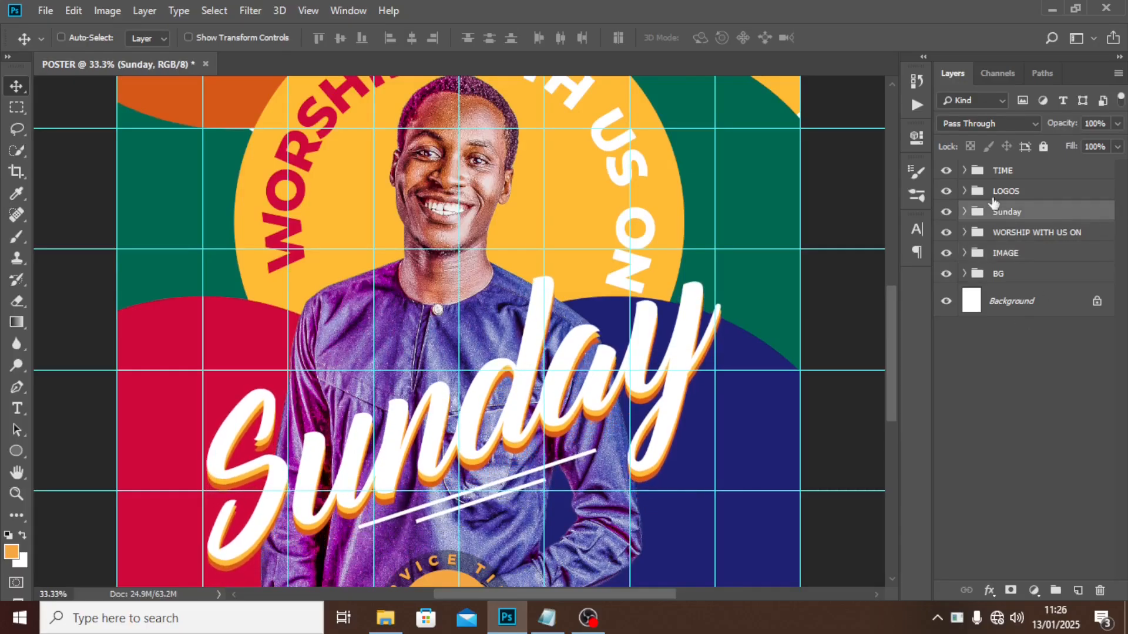
click(993, 177)
key(shift+Up)
key(shift+Up)
key(shift+Up)
key(shift+Up)
key(shift+Up)
key(shift+Up)
key(shift+Up)
key(shift+Up)
key(shift+Up)
key(shift+Up)
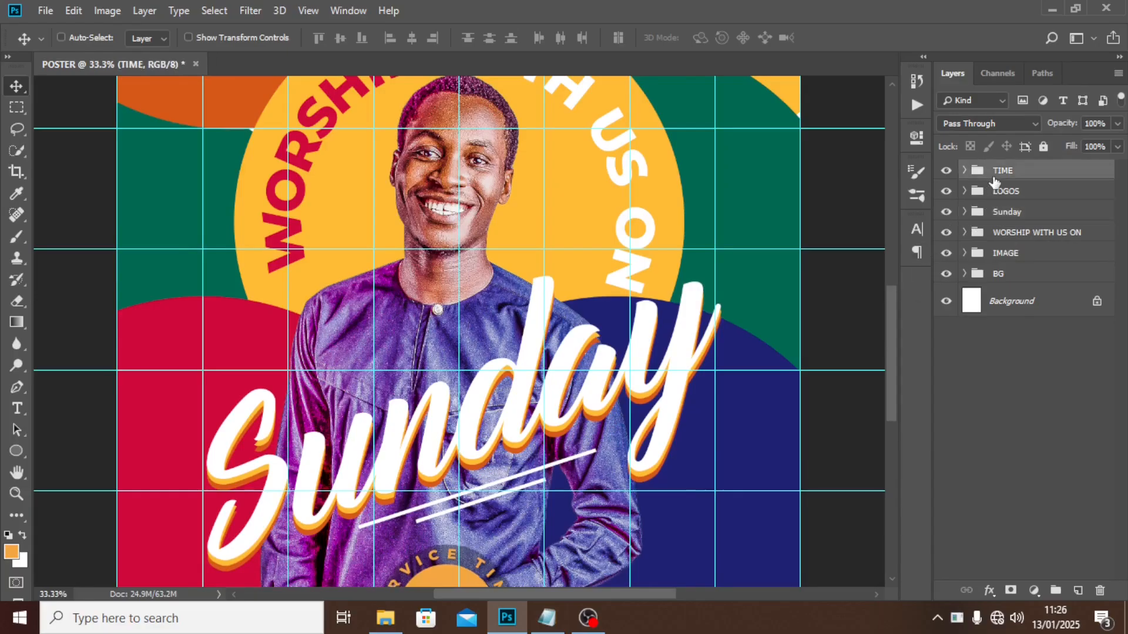
scroll(675, 362, down, 2)
scroll(676, 361, down, 5)
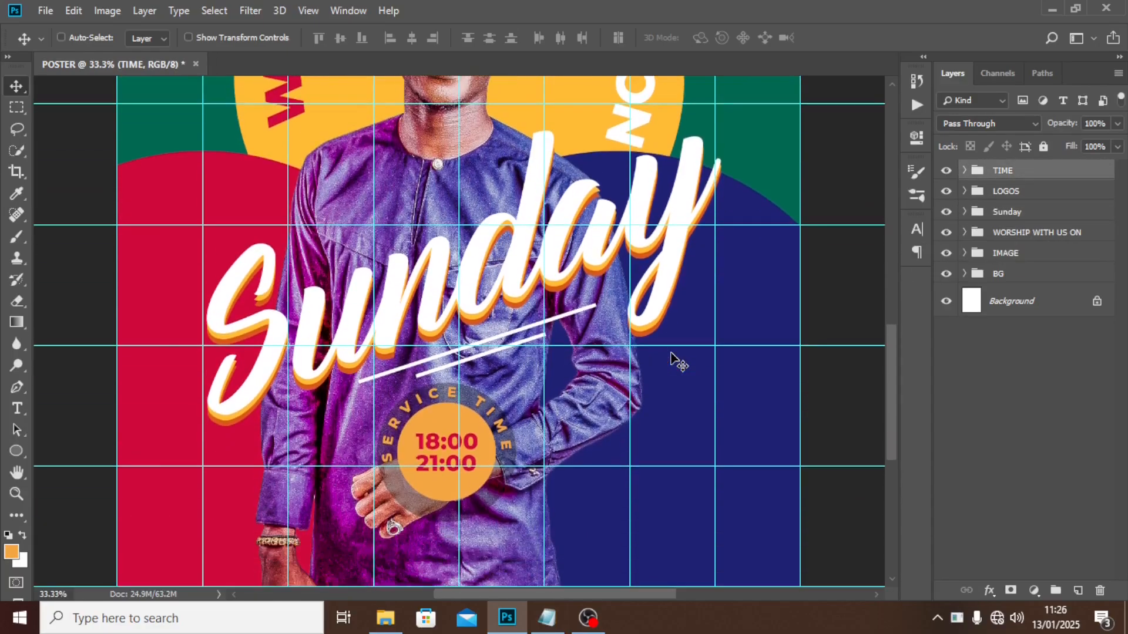
Transform the TIME badge slightly right and up, then commit.
key(ctrl+t)
key(shift+Right)
key(shift+Right)
key(shift+Right)
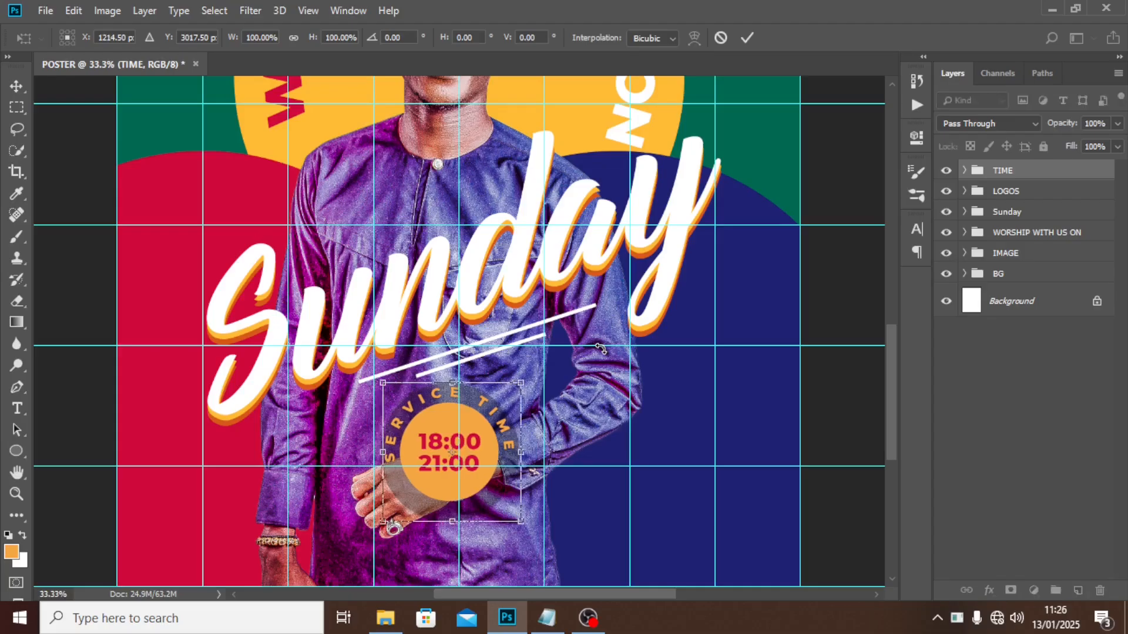
key(shift+Right)
key(shift+Right)
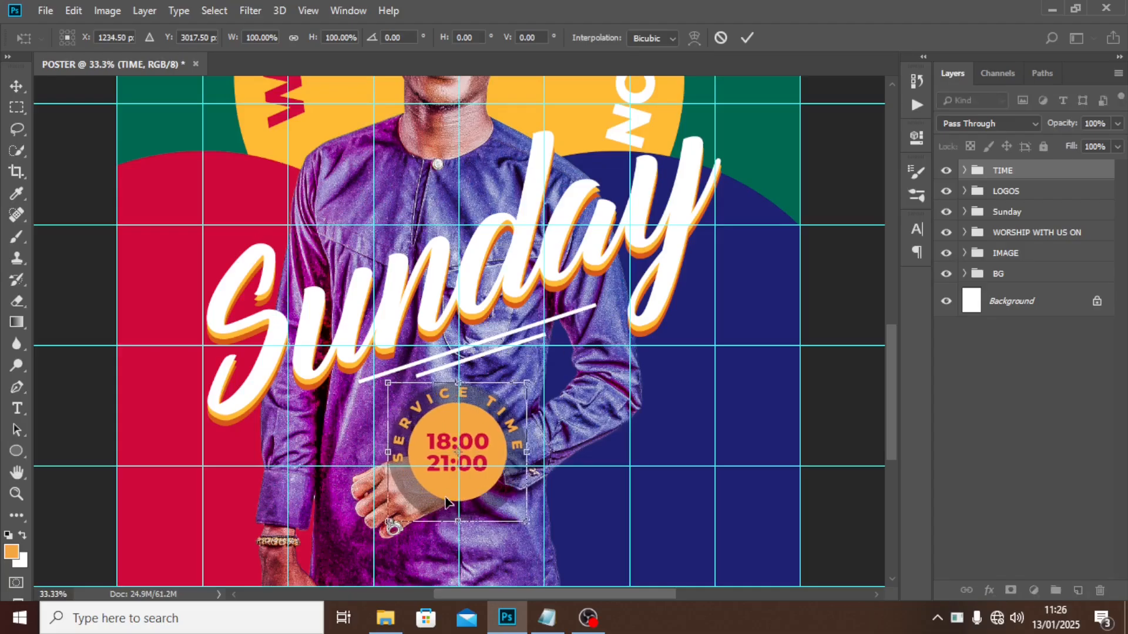
key(shift+Up)
key(Up)
key(Up)
key(shift+Up)
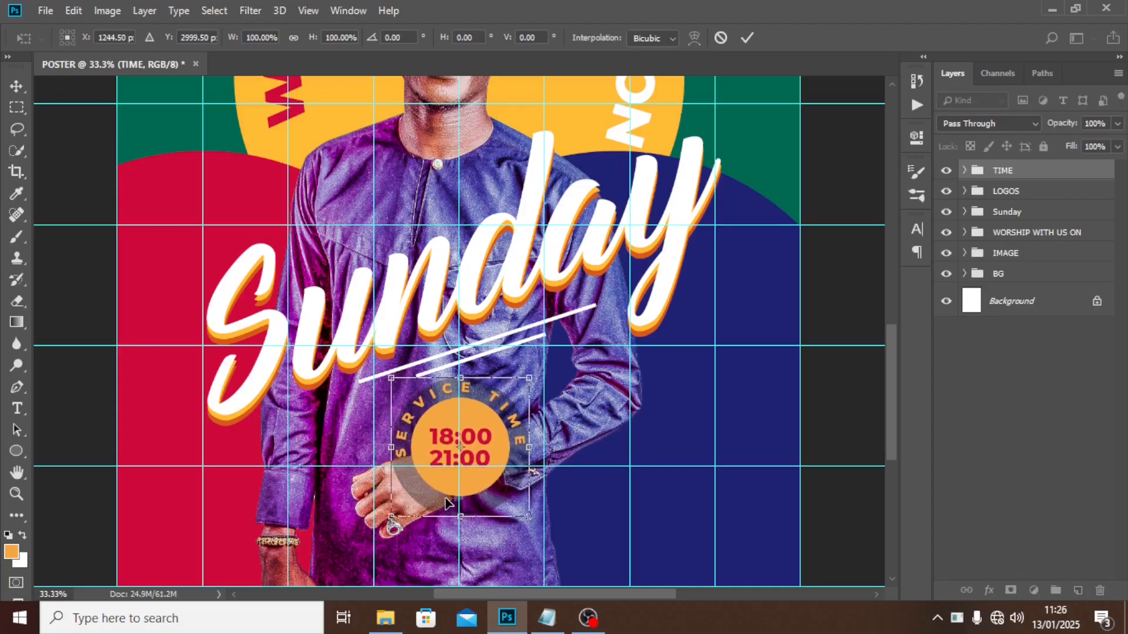
key(Return)
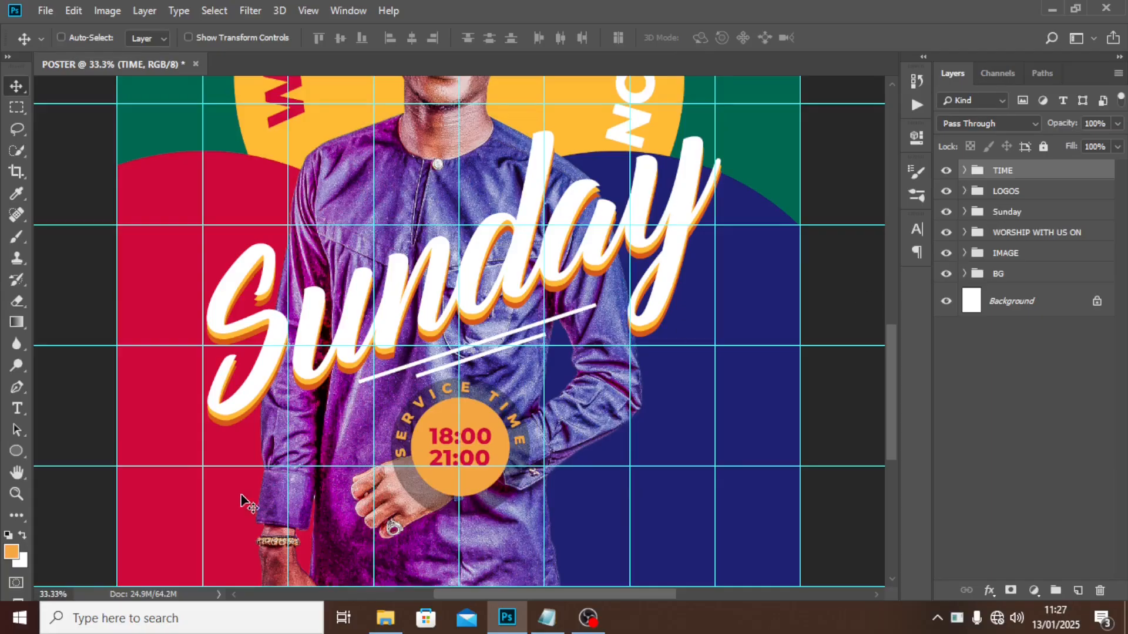
Paste the three address lines from the notes as text at the poster's lower left.
key(t)
click(547, 617)
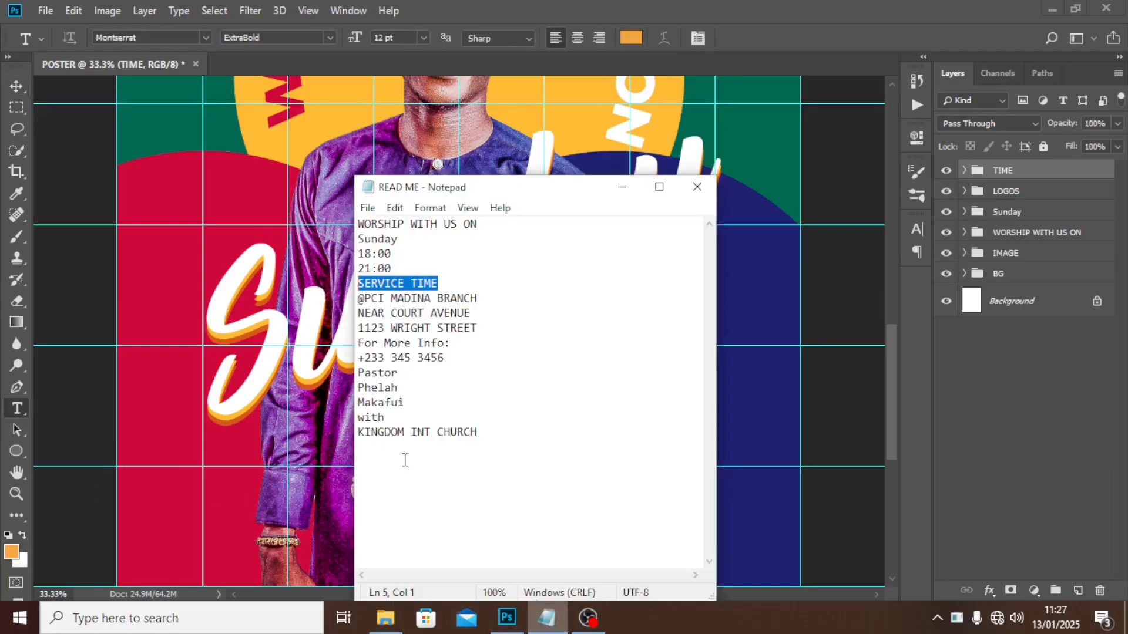
drag(483, 329, 354, 302)
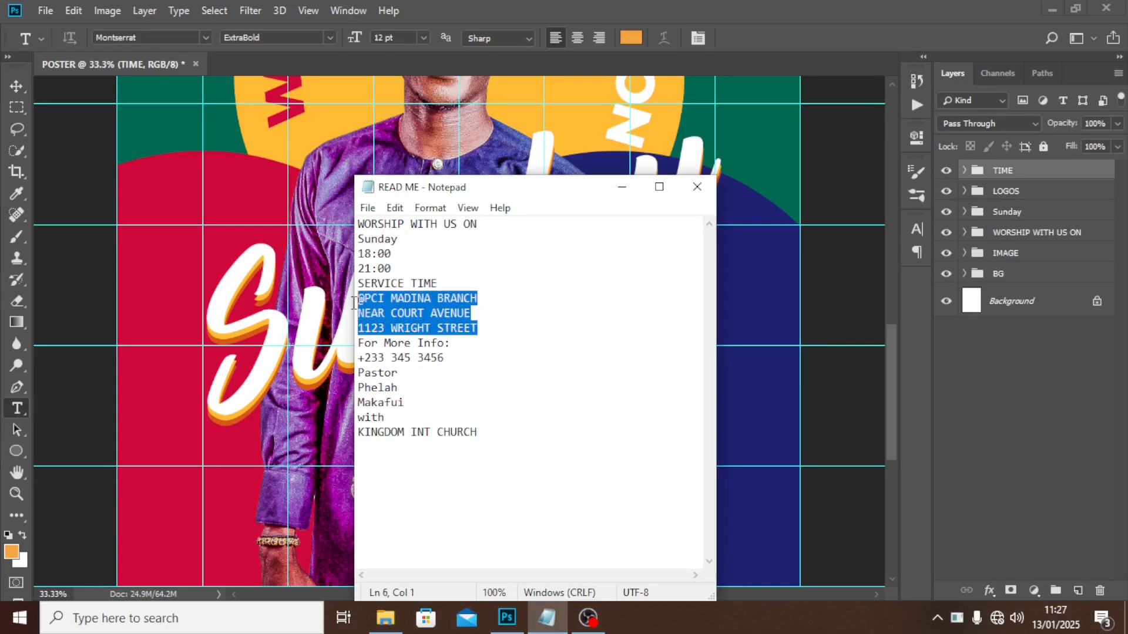
key(alt+Tab)
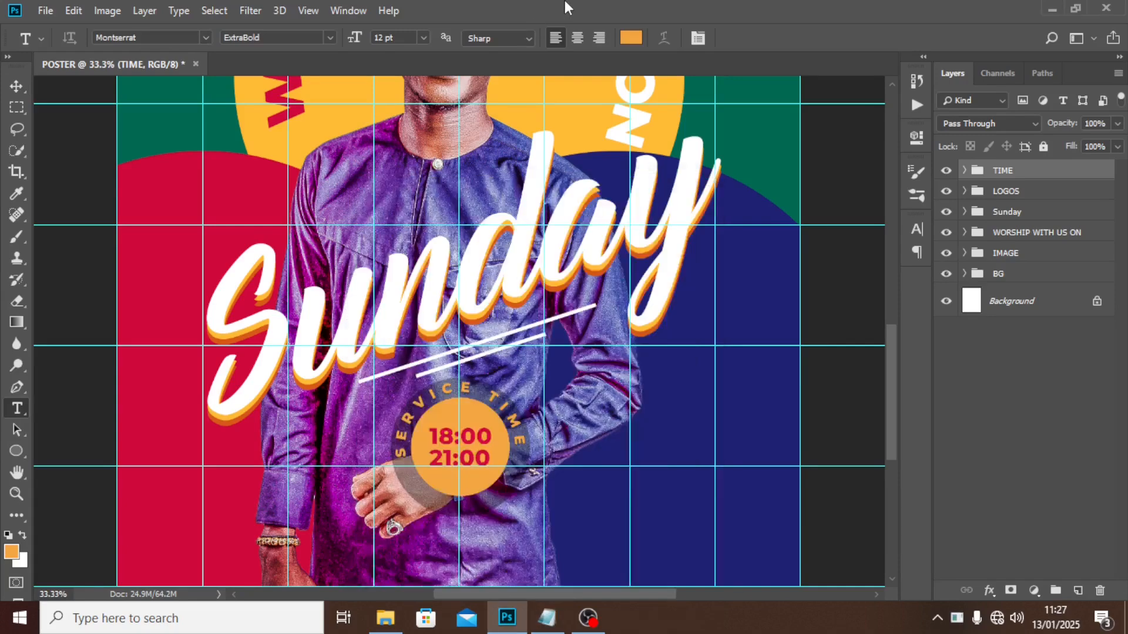
key(ctrl+0)
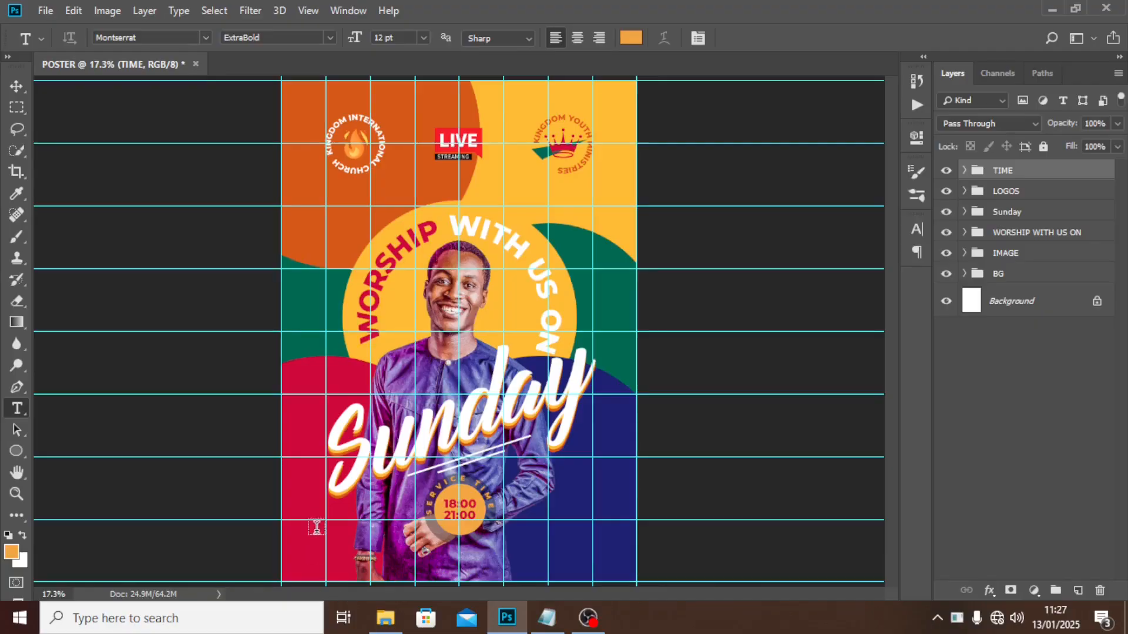
click(344, 539)
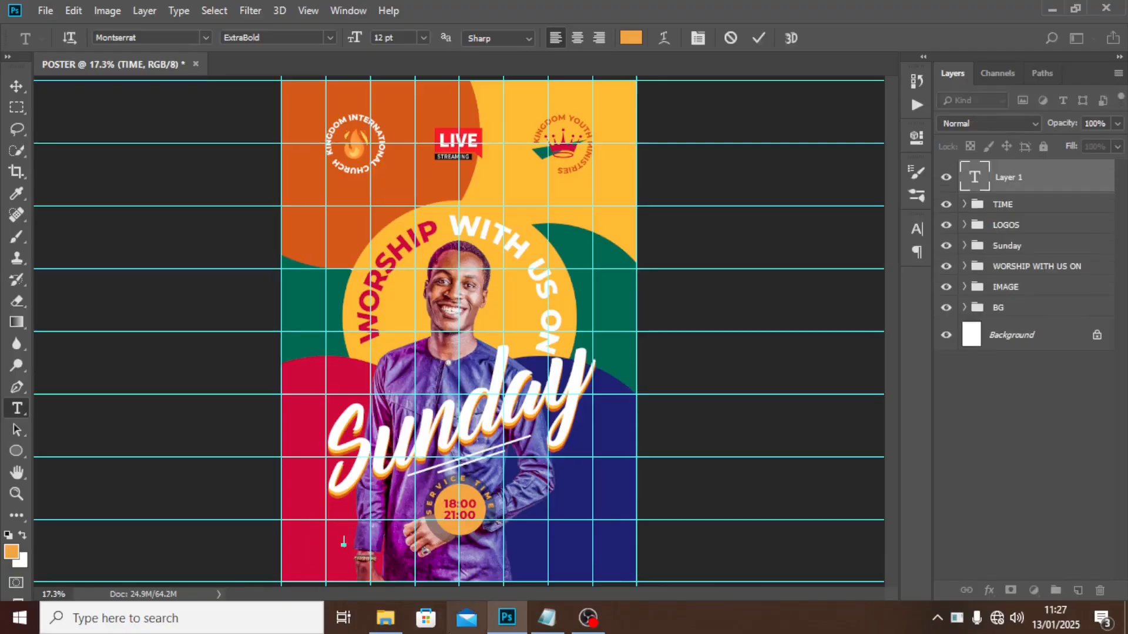
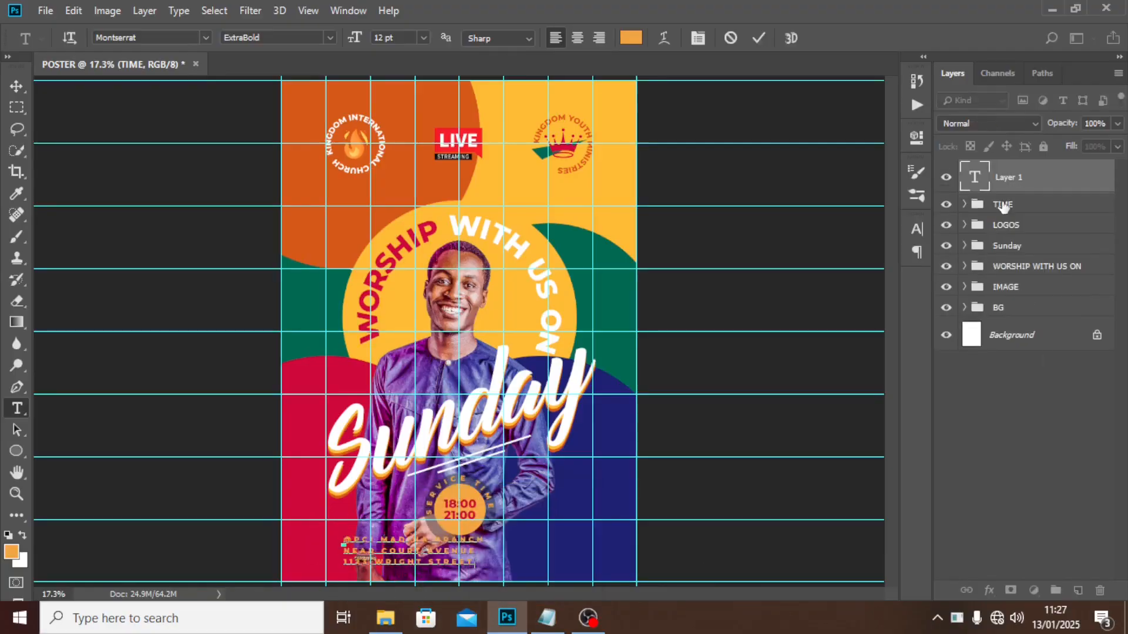
click(1009, 187)
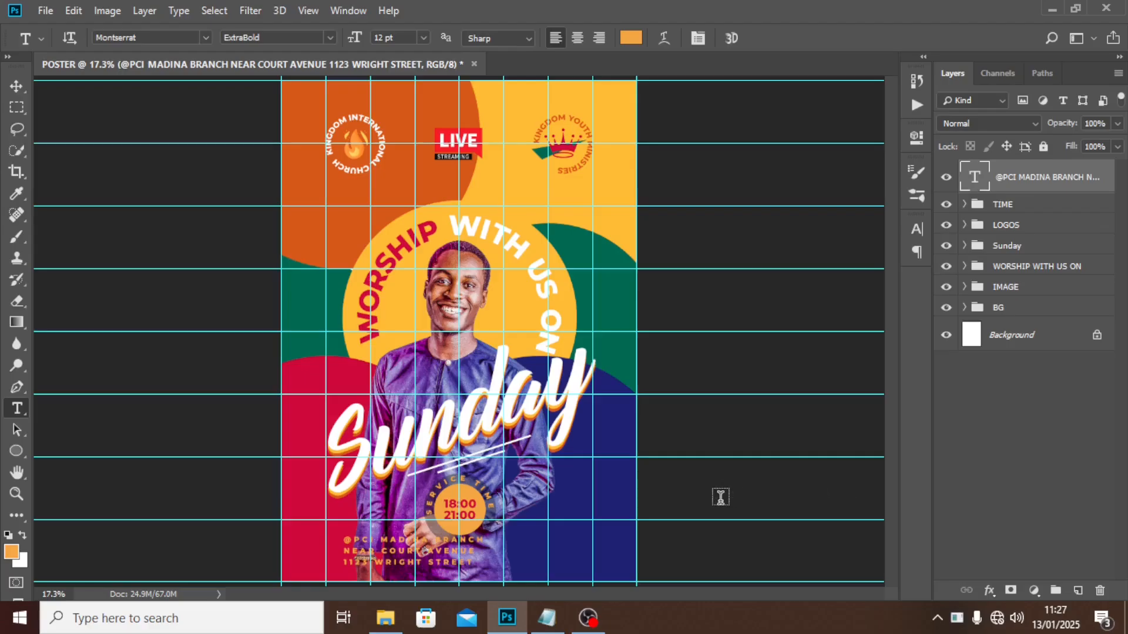
Reset the address tracking to 0 and move the block up and left.
click(918, 231)
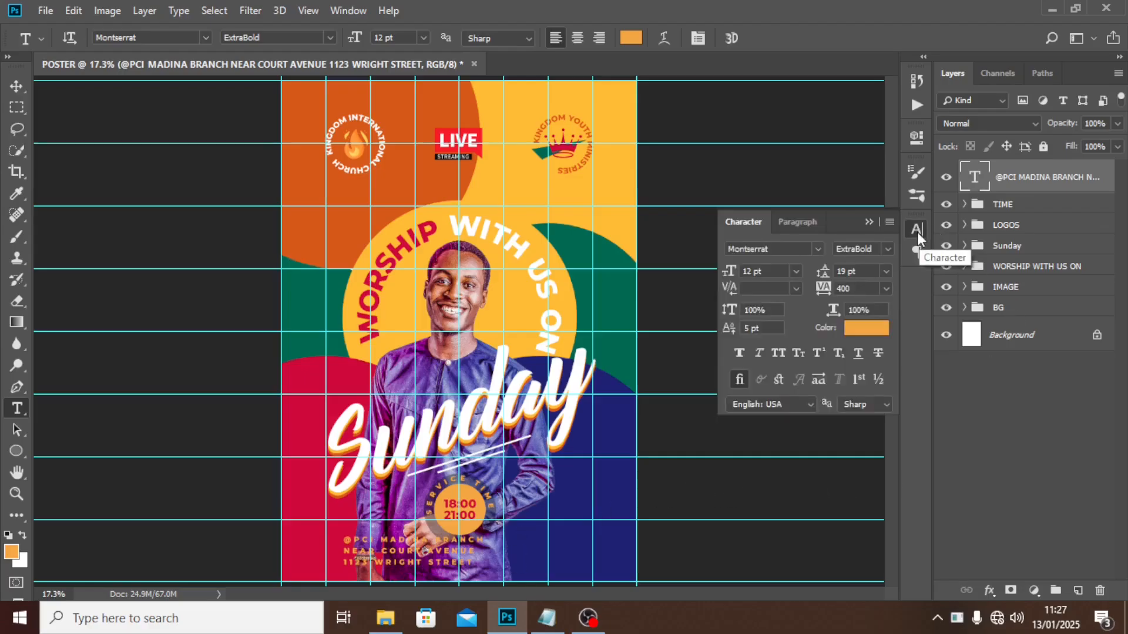
click(767, 275)
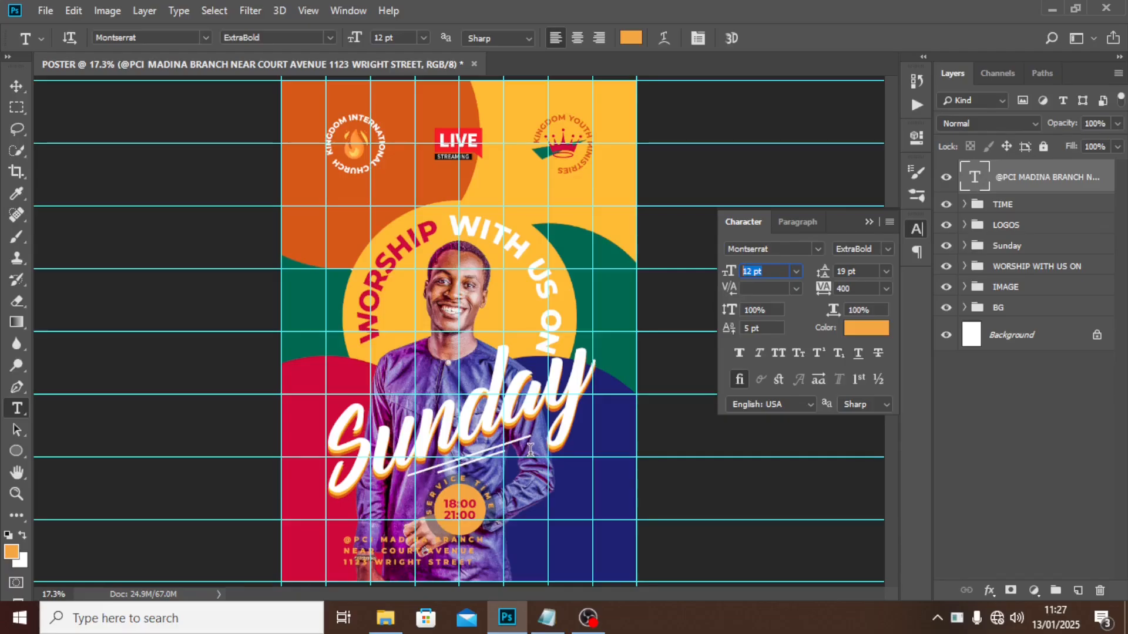
double_click(853, 288)
text(0)
key(Return)
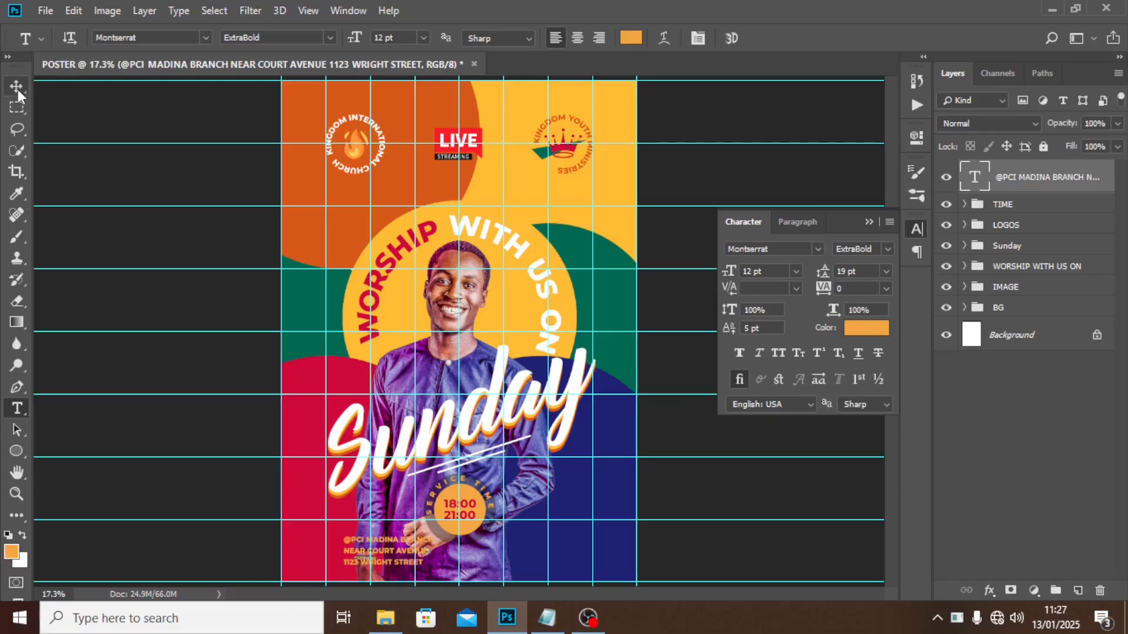
click(16, 87)
drag(396, 565, 379, 537)
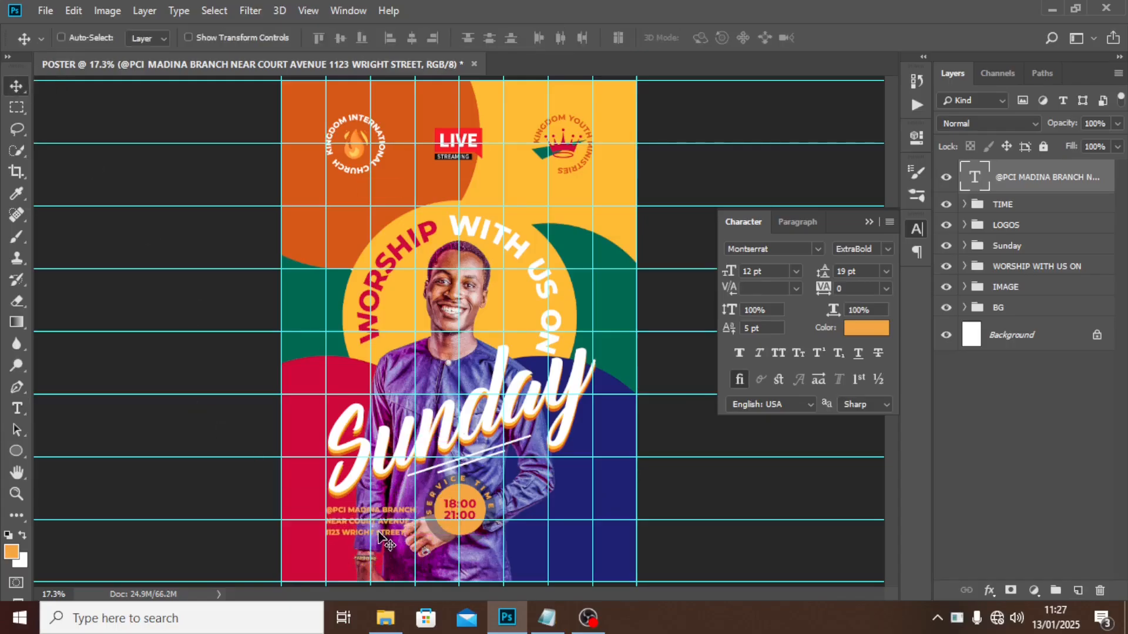
Make the address text white #ffffff Montserrat SemiBold with 13 pt leading.
click(861, 327)
text(ffffff)
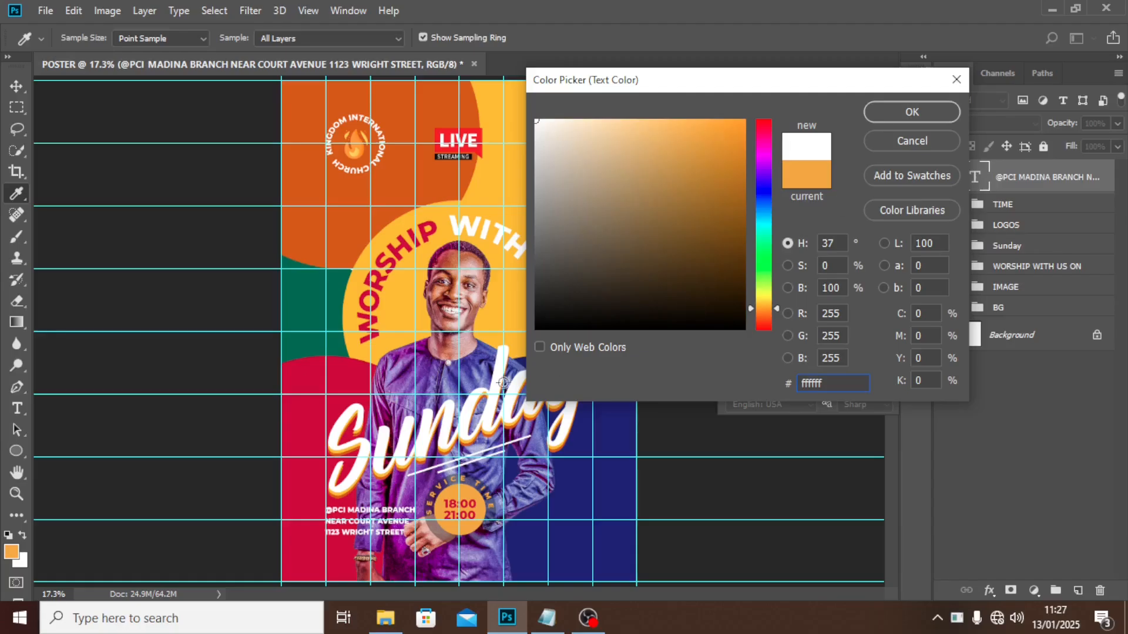
click(879, 114)
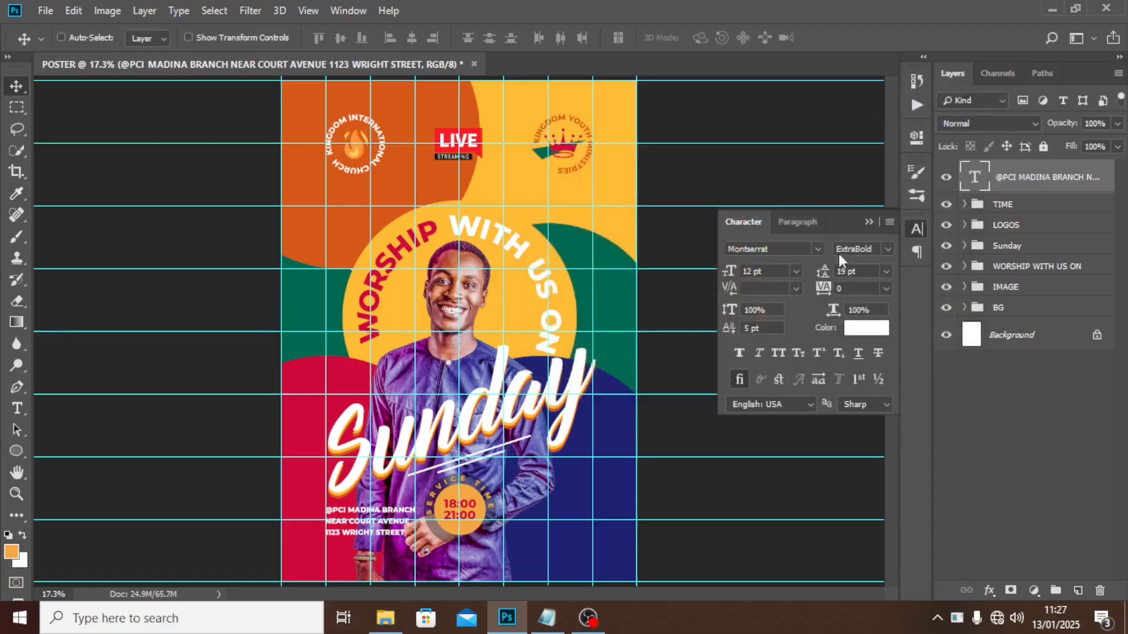
click(885, 247)
click(876, 396)
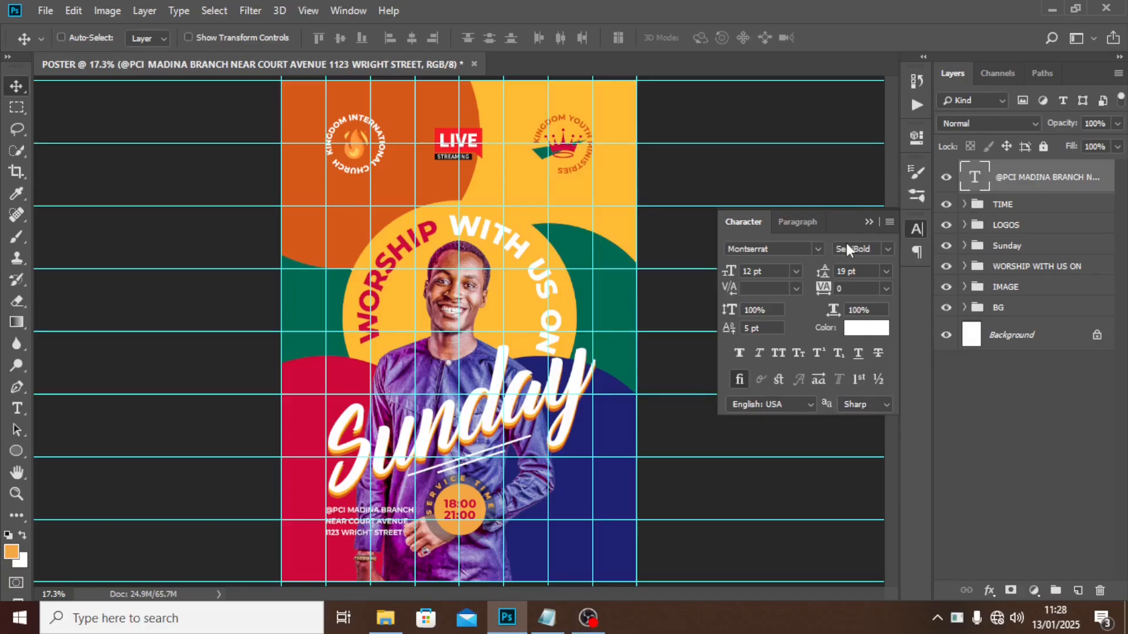
click(781, 274)
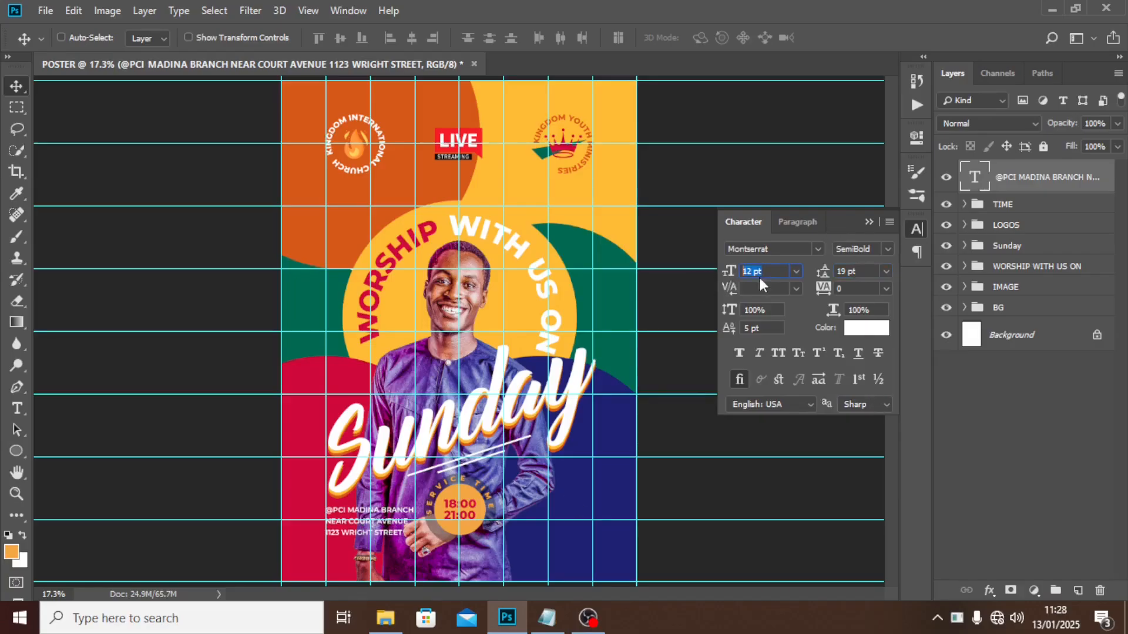
click(868, 272)
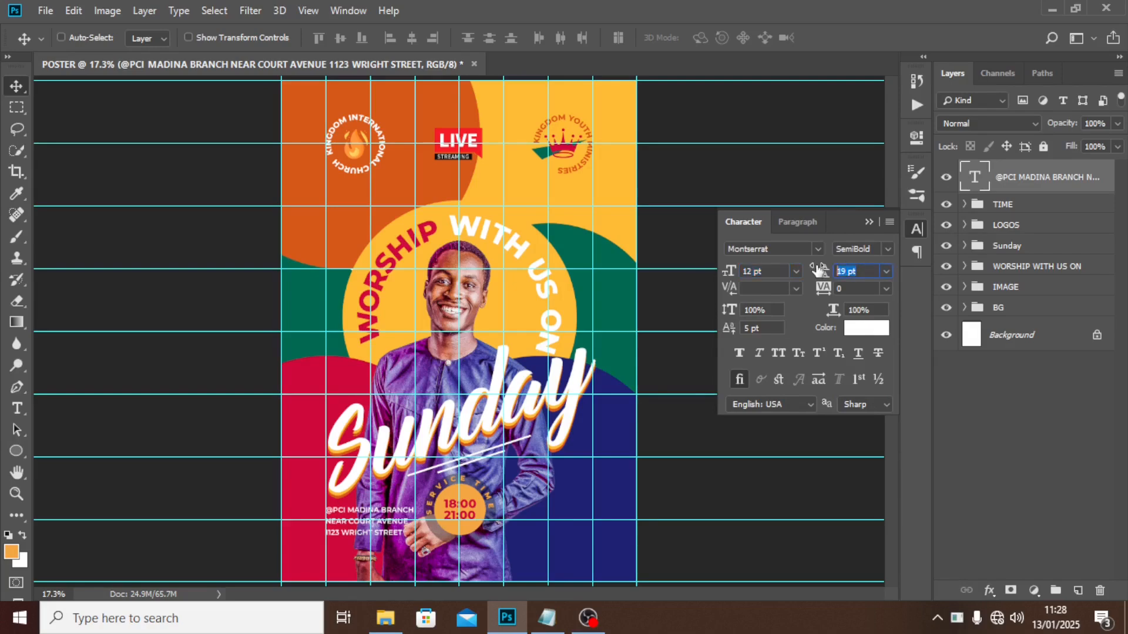
text(13)
key(Return)
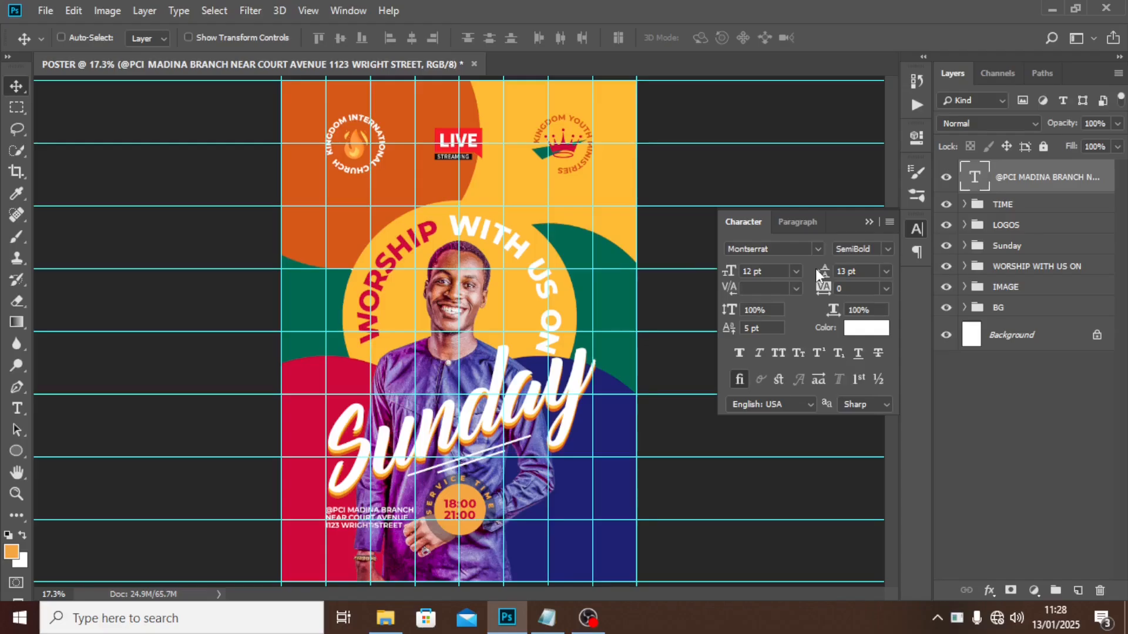
Add a drop shadow to the address with 67% opacity, 11 px distance, 49 px size.
double_click(1107, 172)
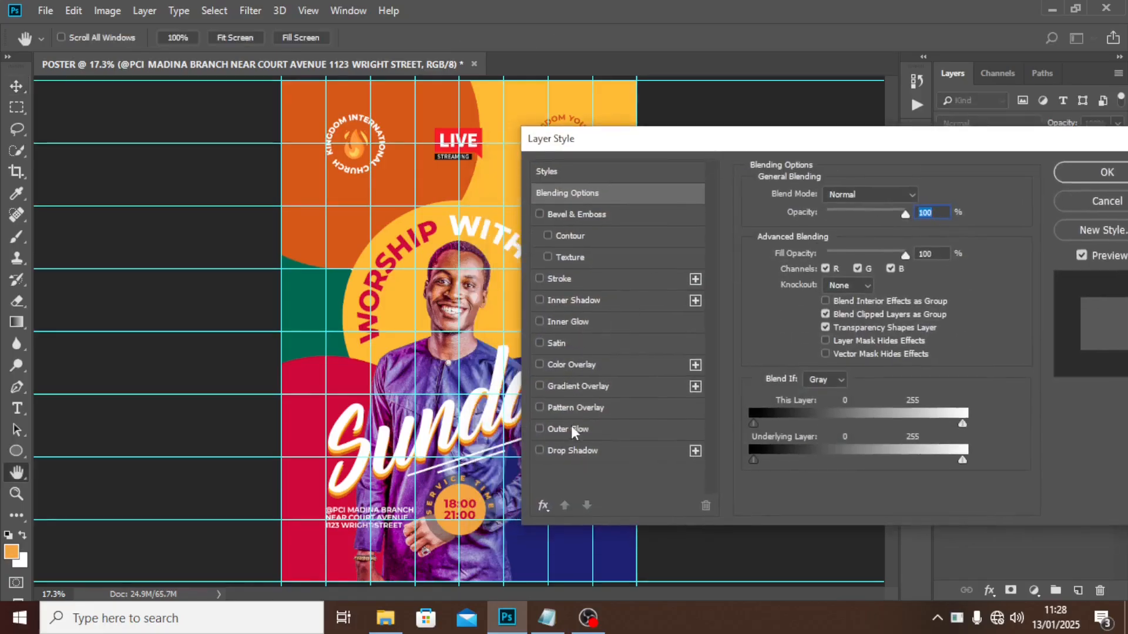
click(565, 453)
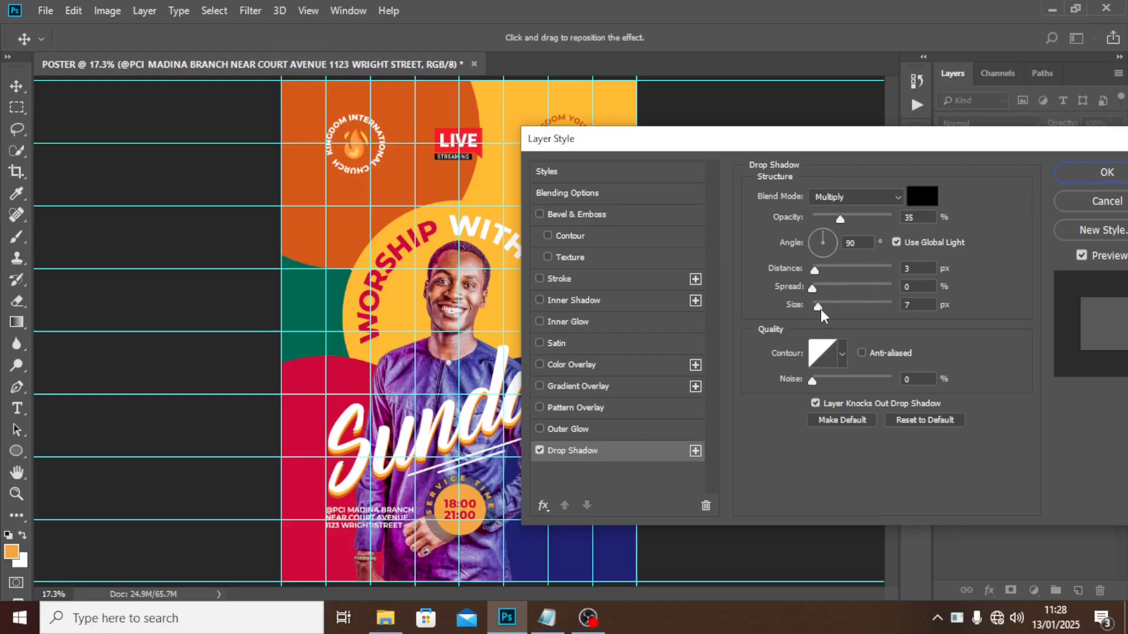
drag(817, 306, 836, 305)
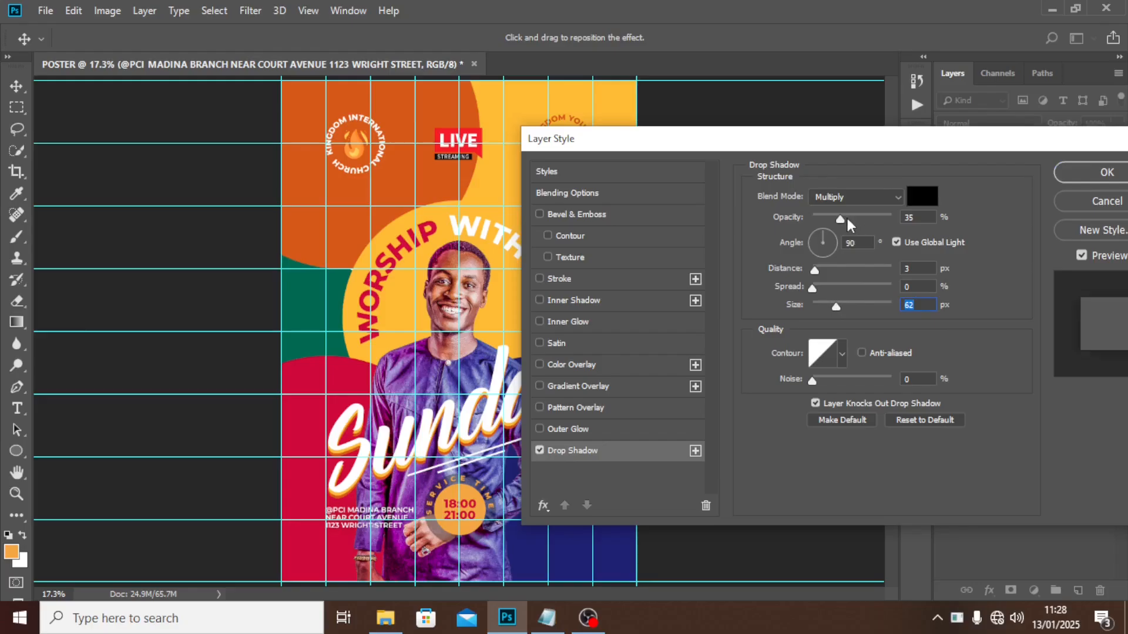
drag(844, 220, 895, 212)
drag(815, 270, 788, 269)
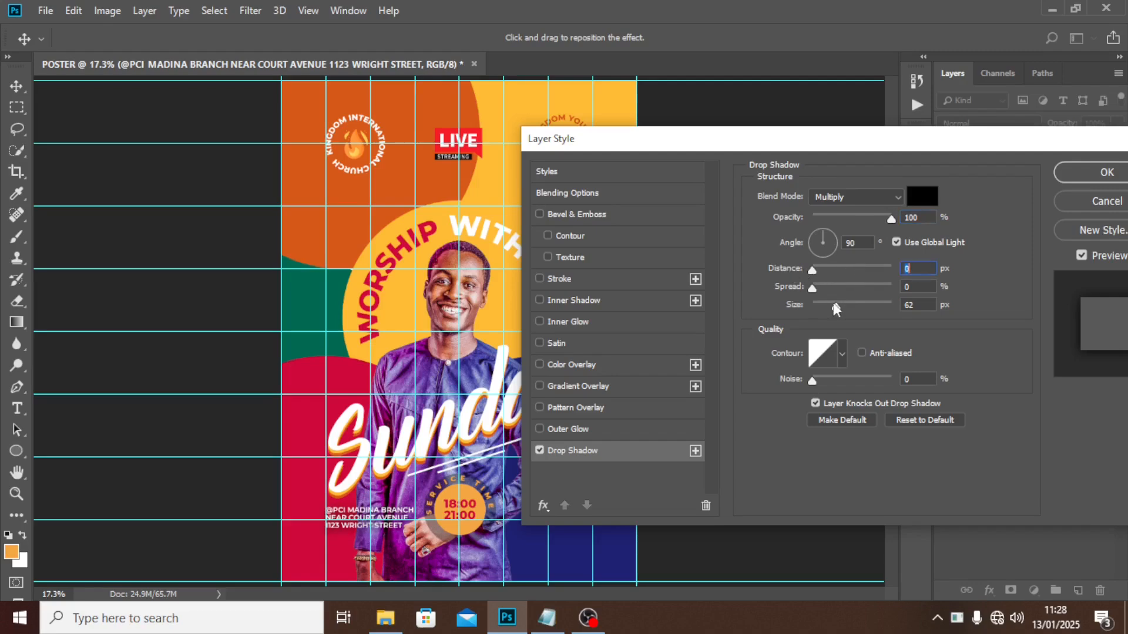
drag(836, 306, 832, 306)
drag(896, 217, 866, 216)
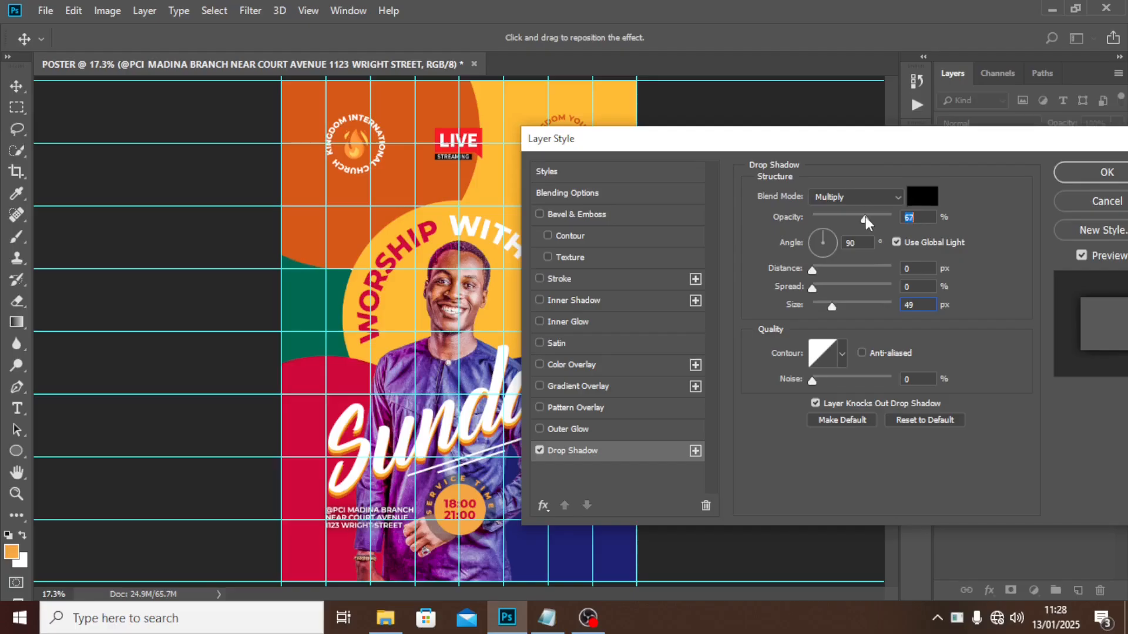
drag(874, 146, 803, 159)
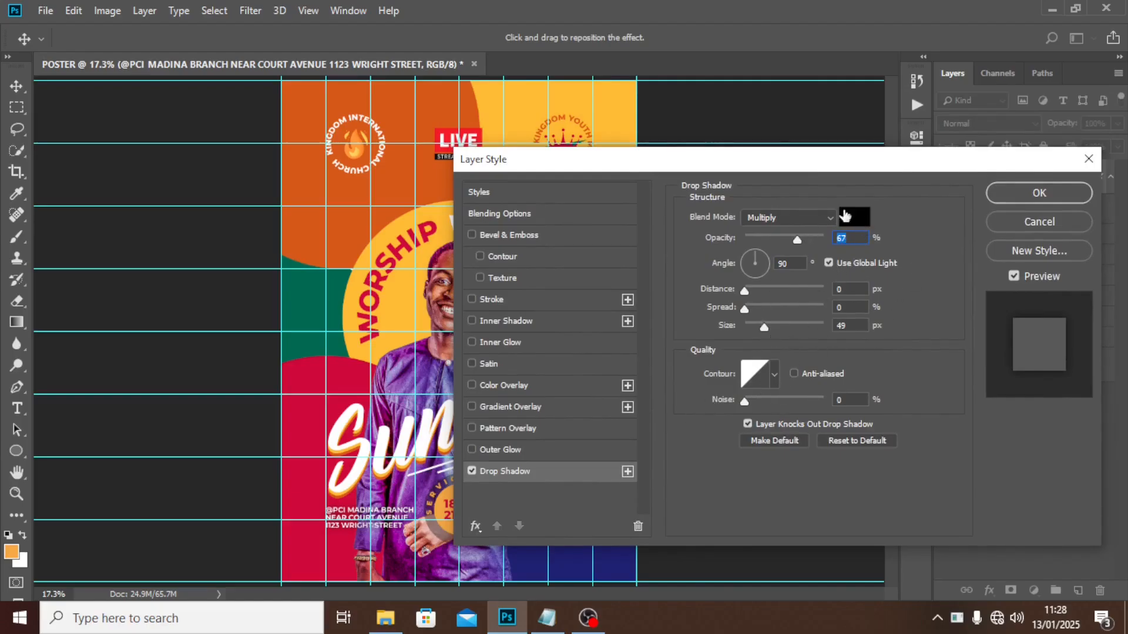
click(1033, 193)
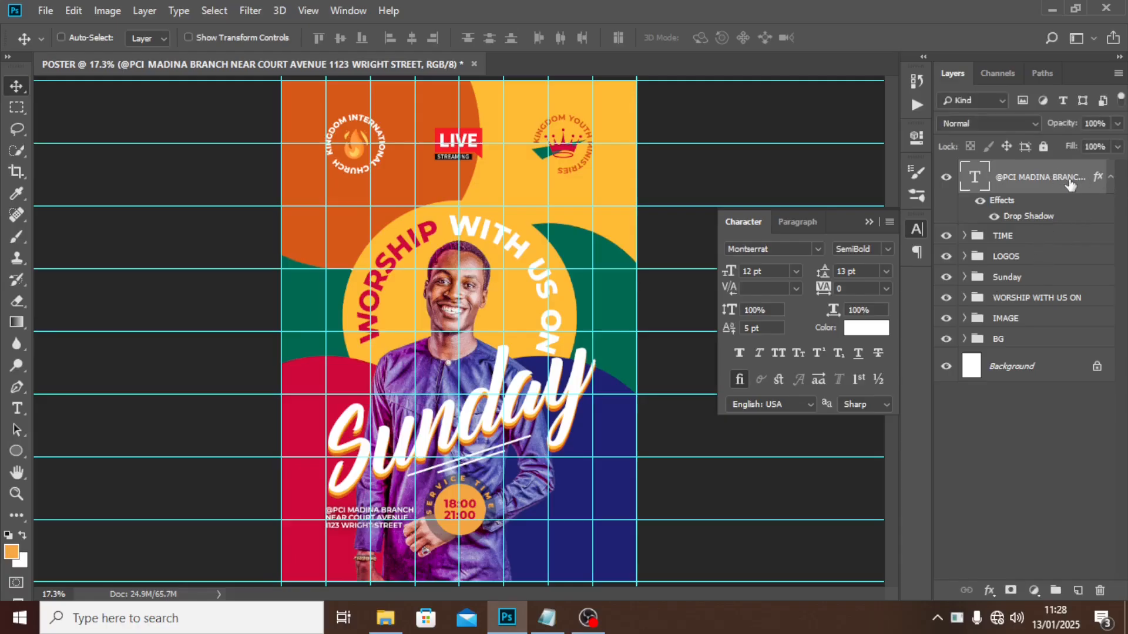
Duplicate the address text below itself and replace it with the For More Info contact lines from the notes.
key(ctrl+j)
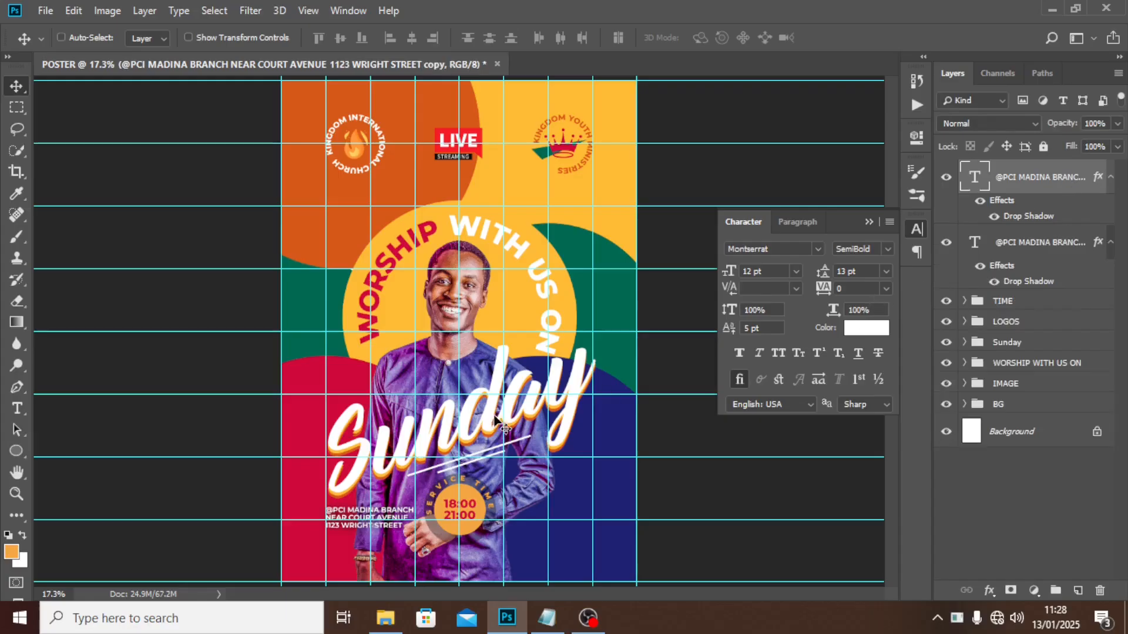
mouse_move(391, 508)
mouse_down()
mouse_move(459, 477)
mouse_move(385, 527)
mouse_up()
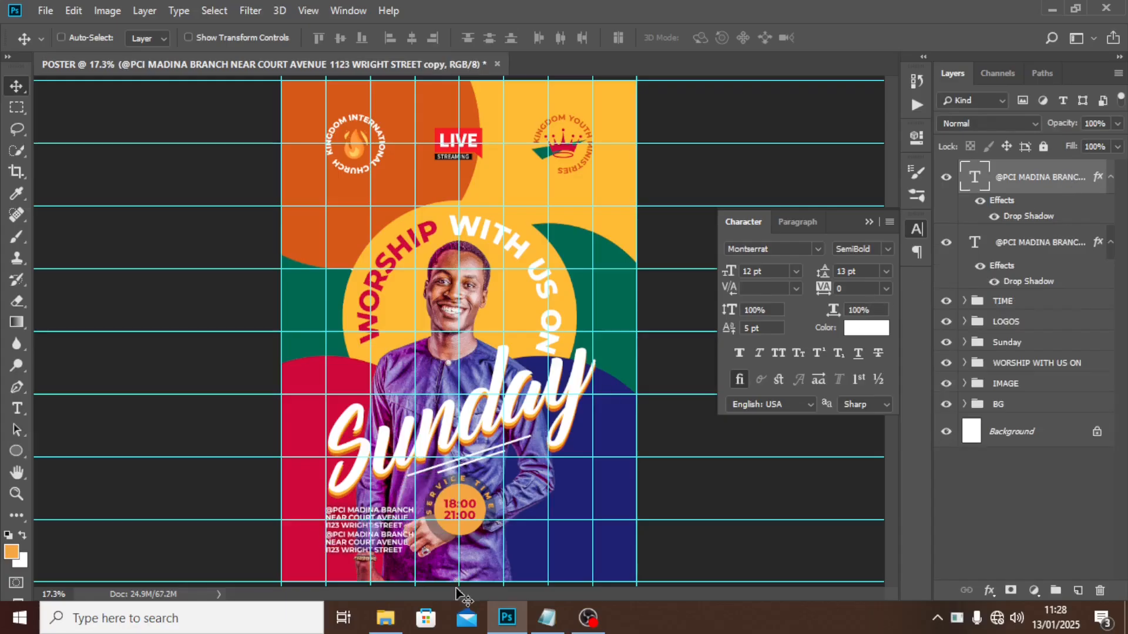
click(547, 617)
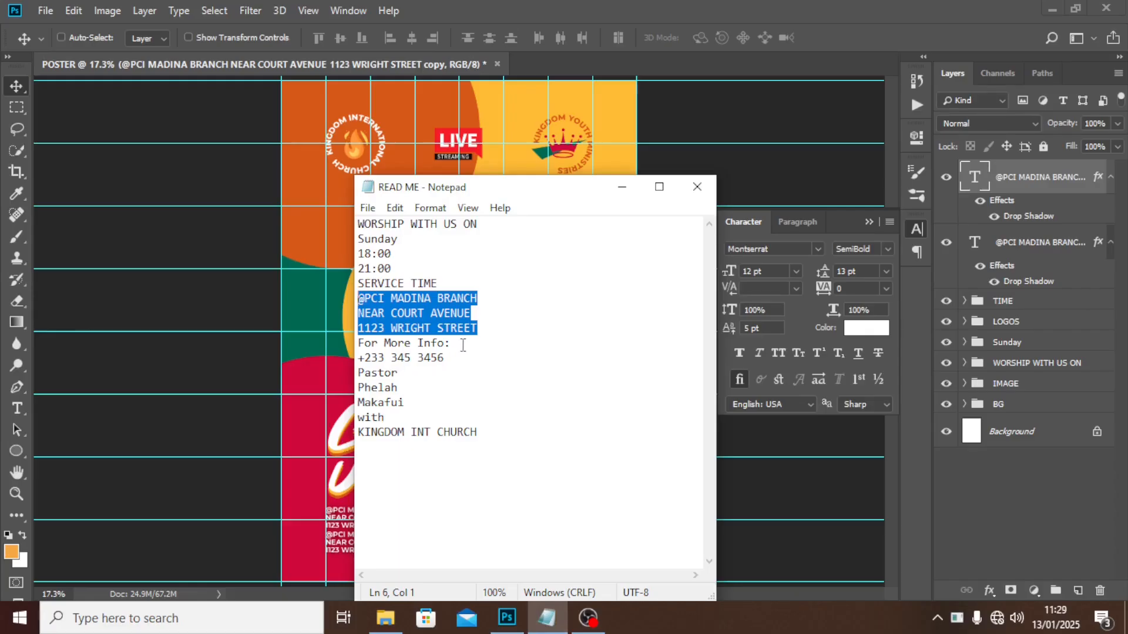
drag(359, 372, 358, 343)
key(ctrl+c)
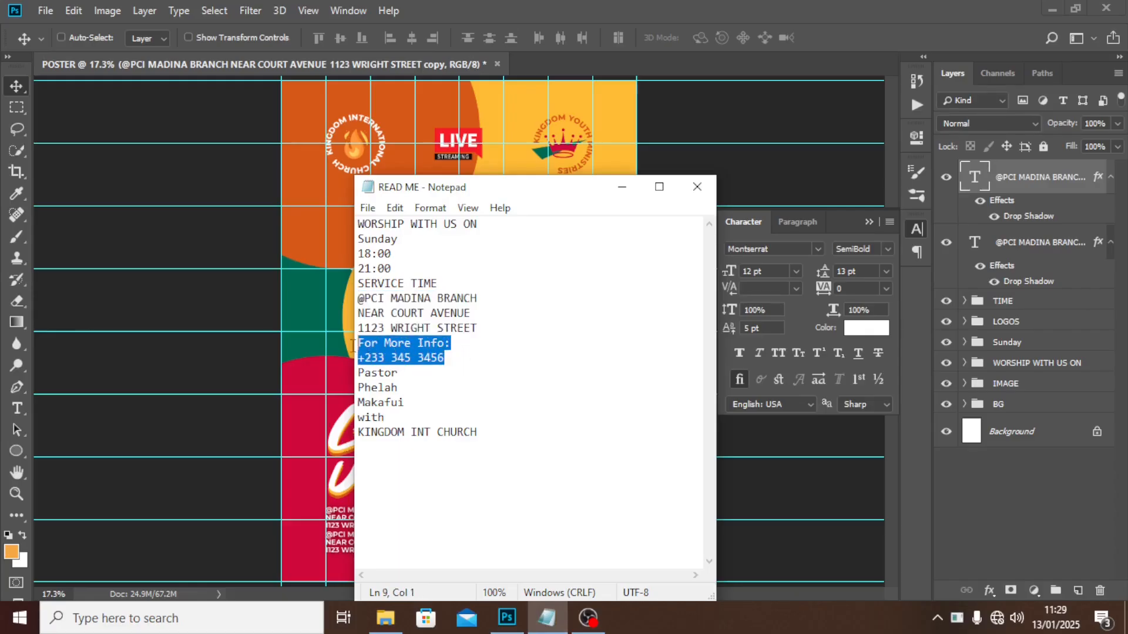
click(610, 128)
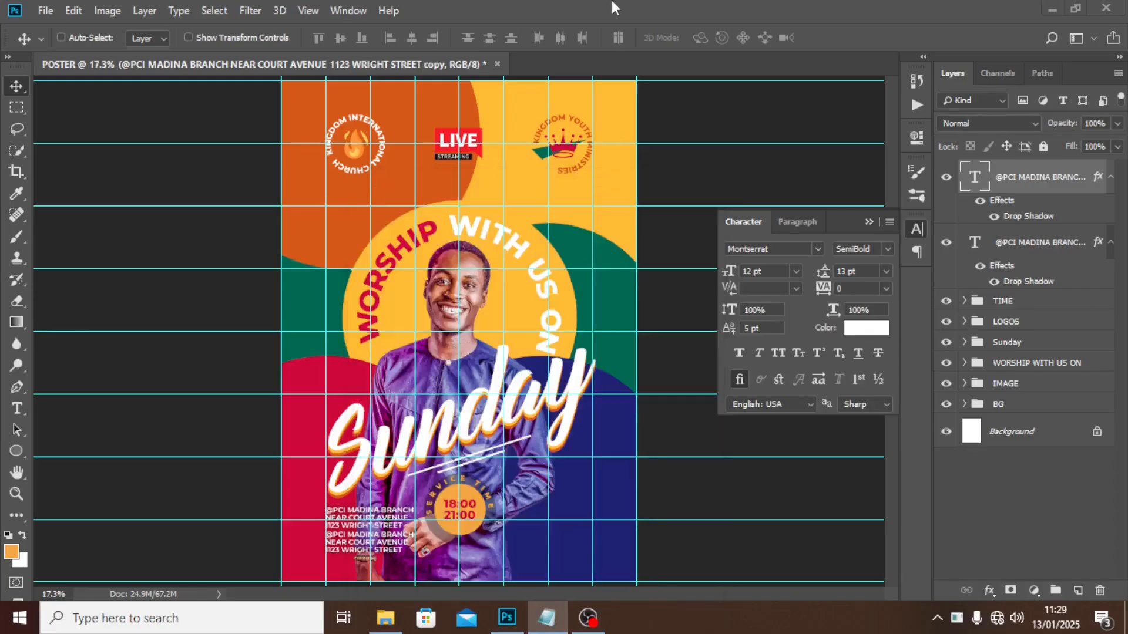
double_click(973, 177)
key(ctrl+v)
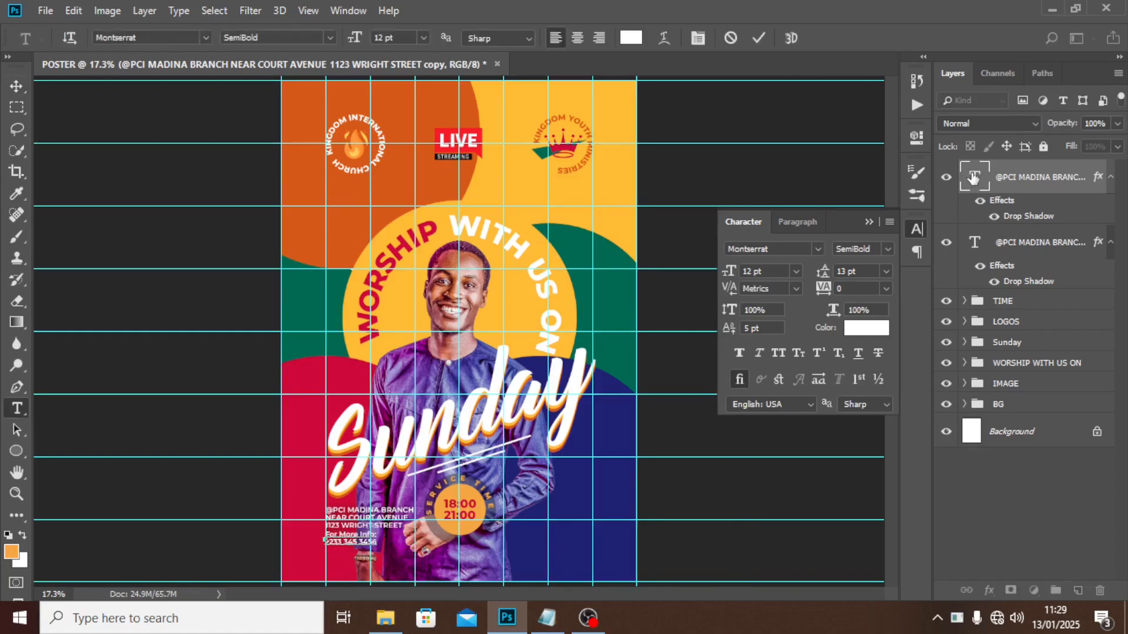
key(ctrl+Return)
Nudge the contact text into place beneath the address and hide the guides.
key(v)
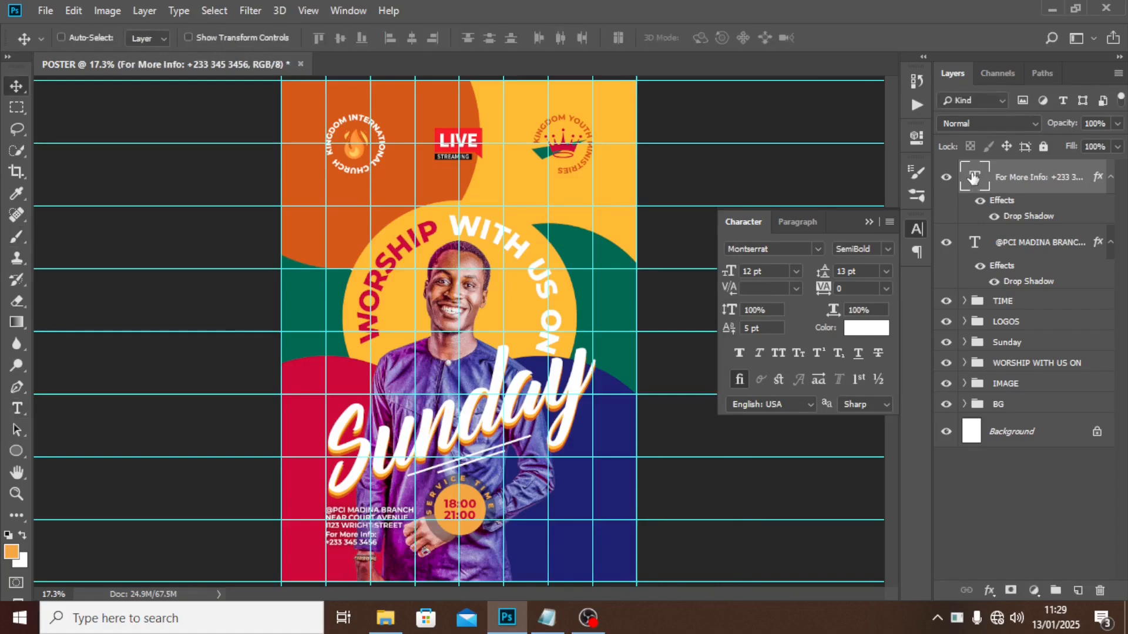
key(shift+Down)
key(shift+Down)
key(shift+Down)
key(shift+Down)
key(shift+Down)
key(shift+Down)
key(shift+Down)
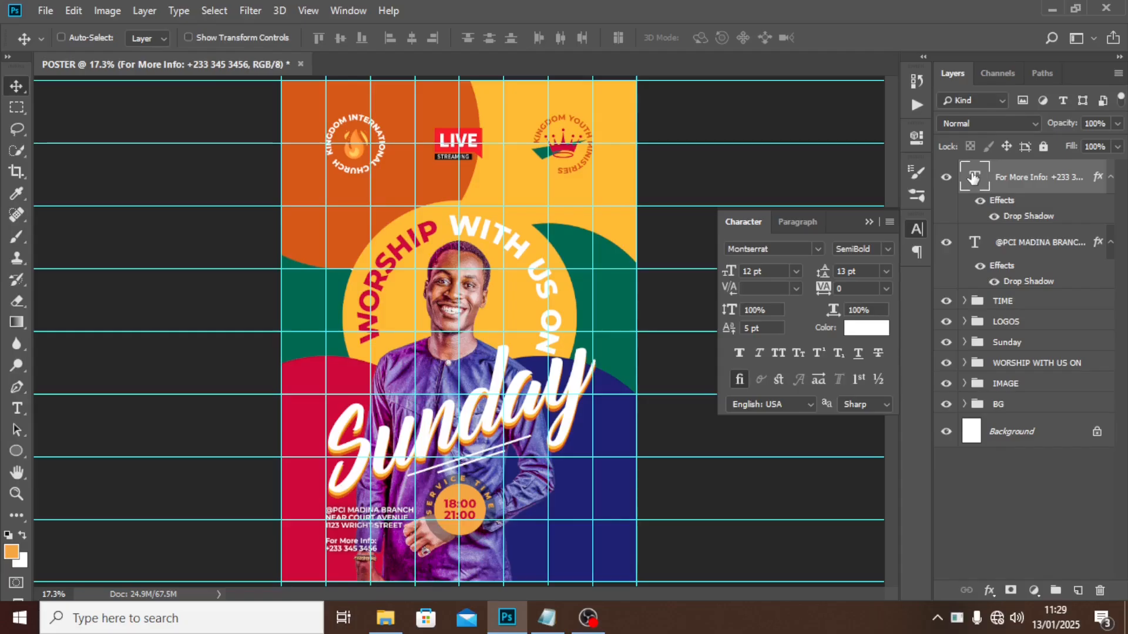
key(shift+Down)
key(shift+Down)
key(shift+Down)
key(shift+Up)
key(shift+Up)
key(shift+Up)
key(shift+Up)
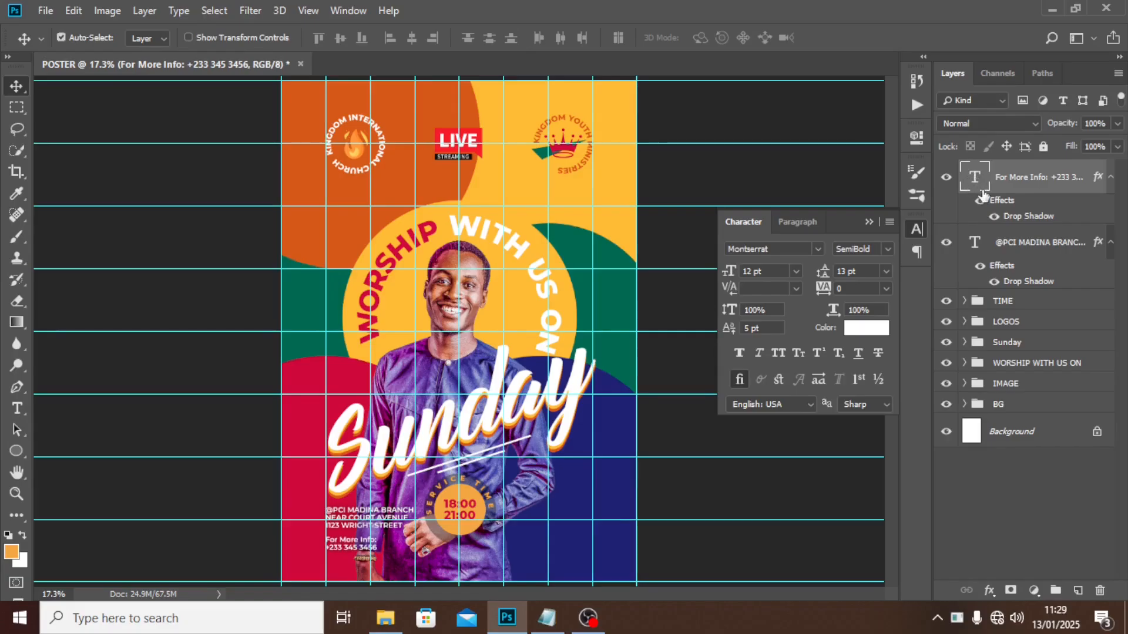
key(ctrl+semicolon)
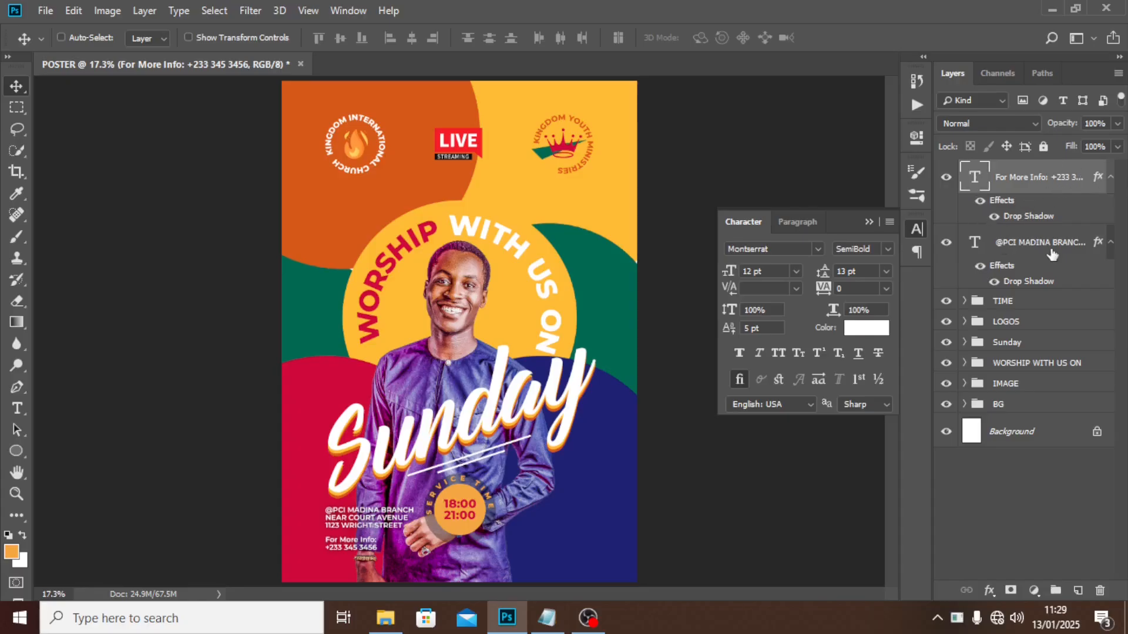
Put the venue text layer into a new group named VENUE.
click(1036, 258)
key(ctrl+g)
double_click(1017, 238)
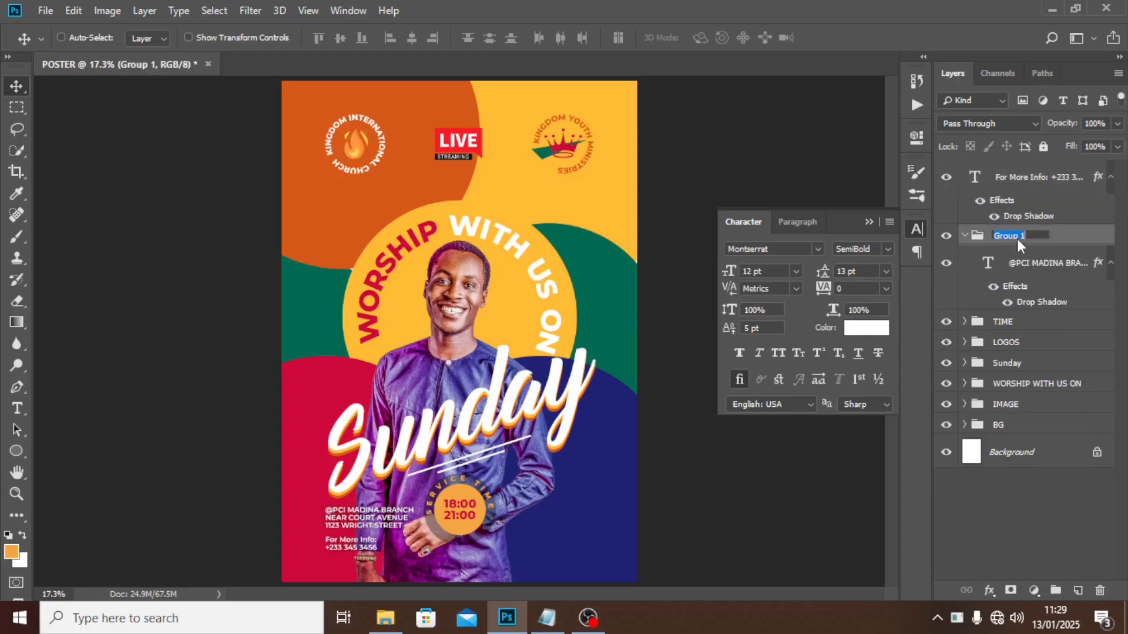
text(VENUE)
key(Return)
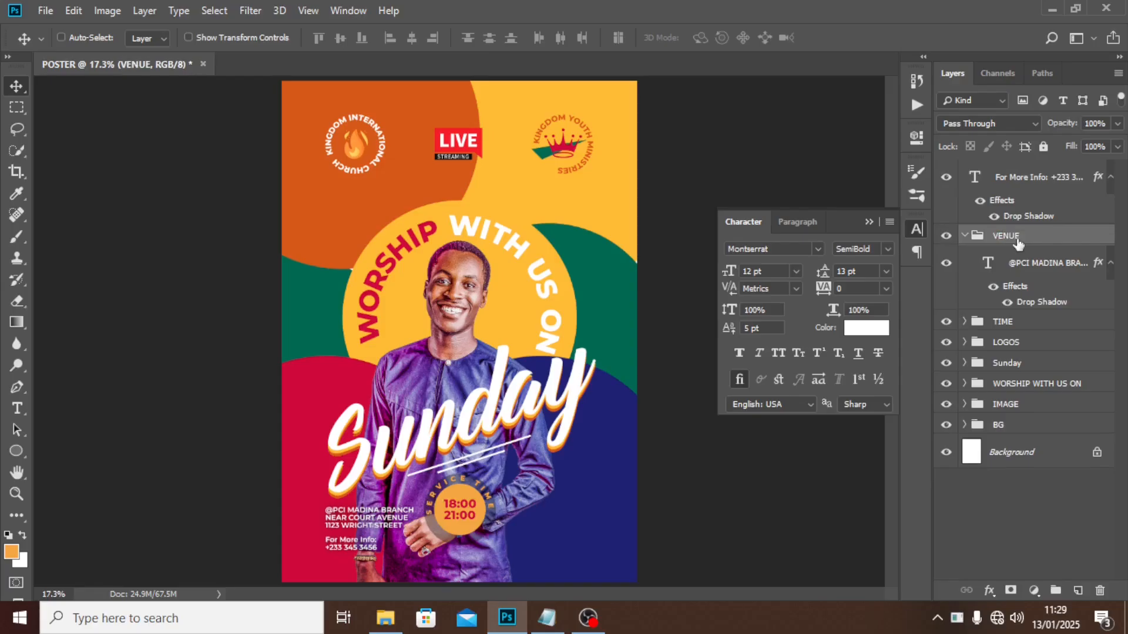
Group the For More Info text as CONTACT, then collapse both groups.
click(1016, 183)
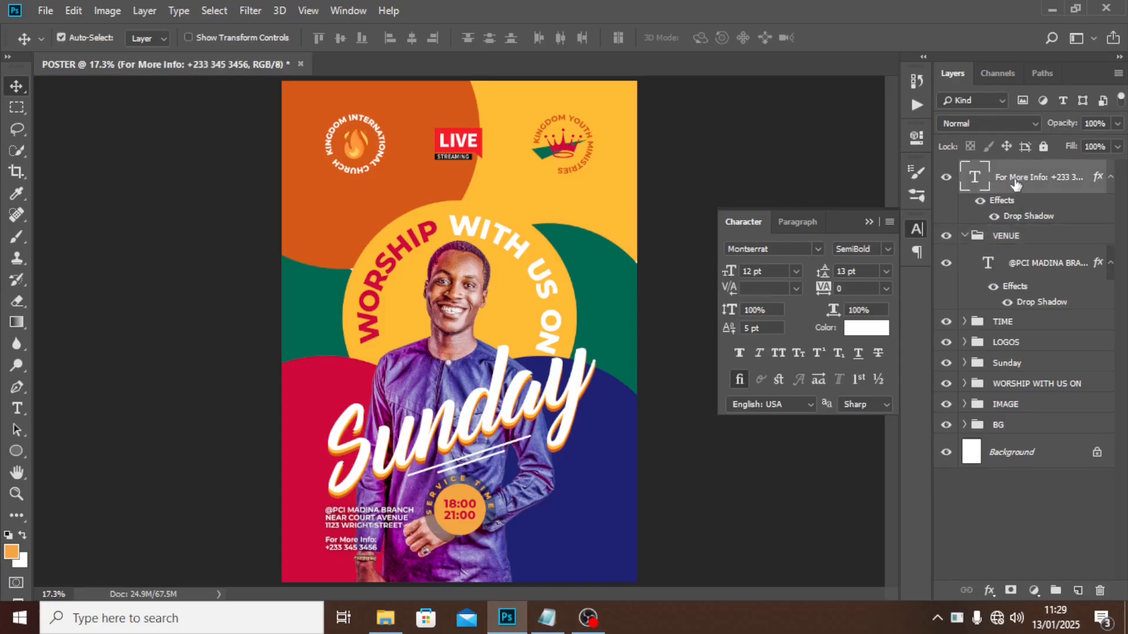
key(ctrl+g)
double_click(1003, 170)
text(CO)
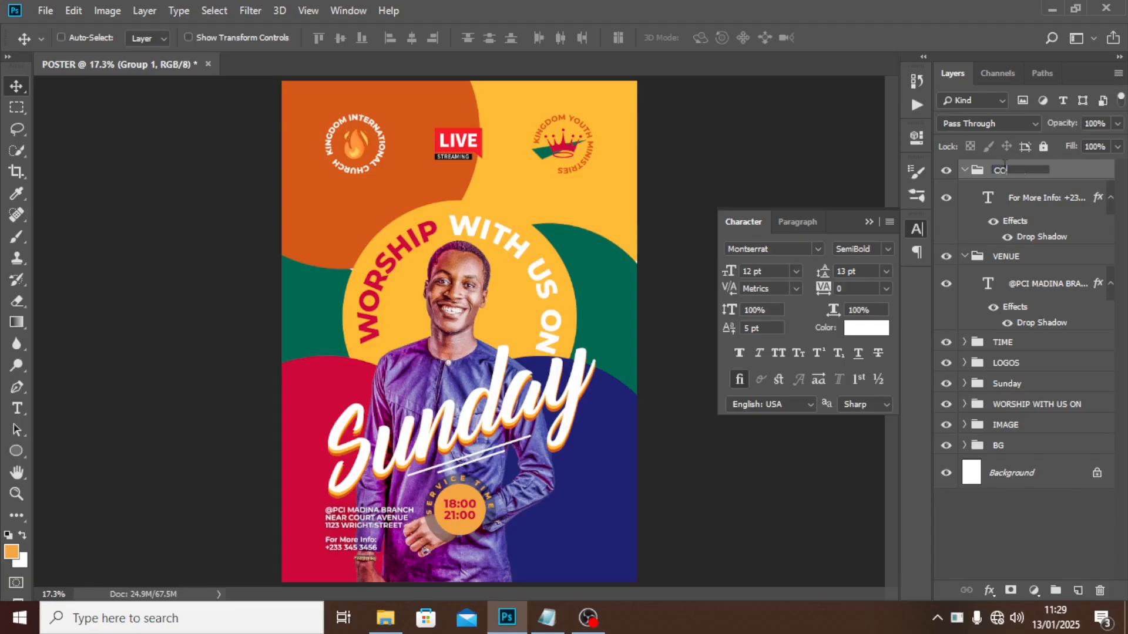
text(NTACT)
key(Return)
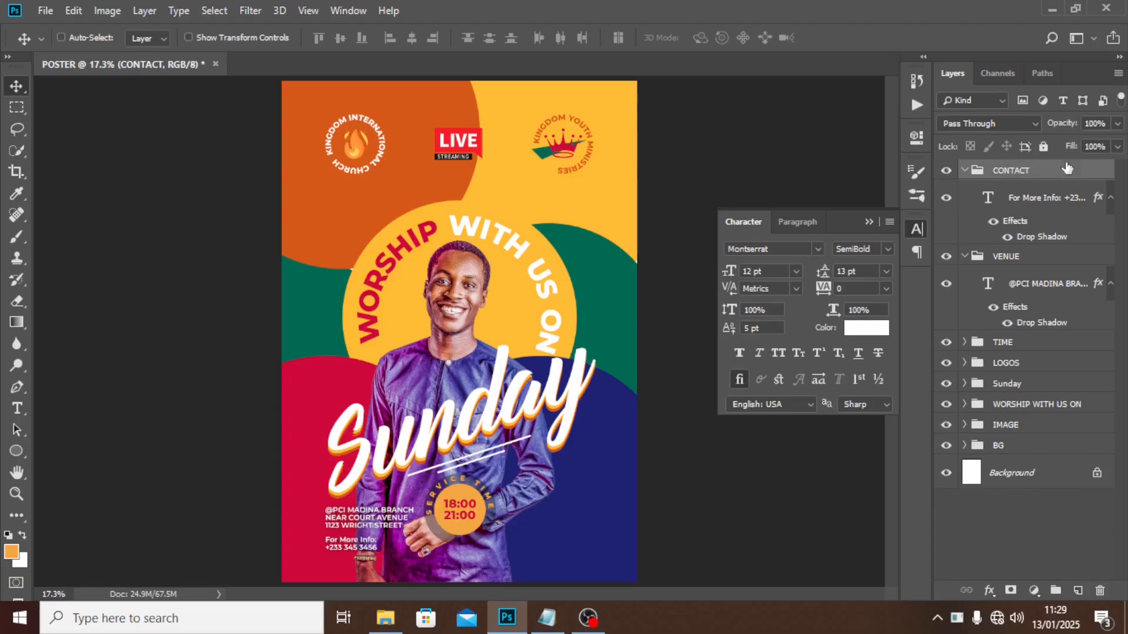
click(964, 171)
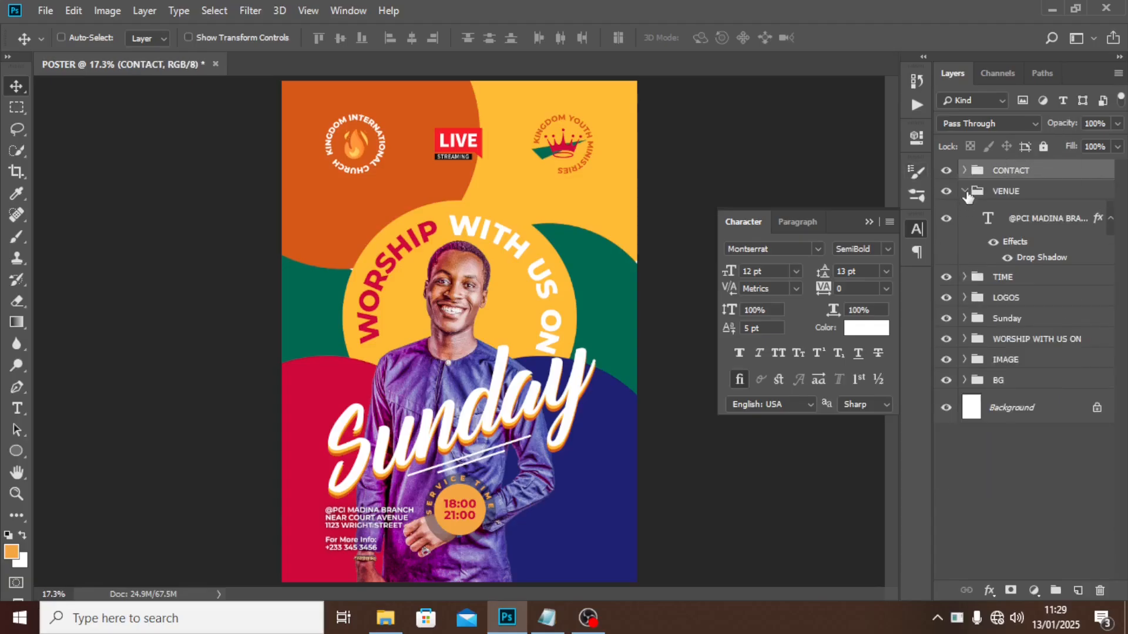
click(964, 191)
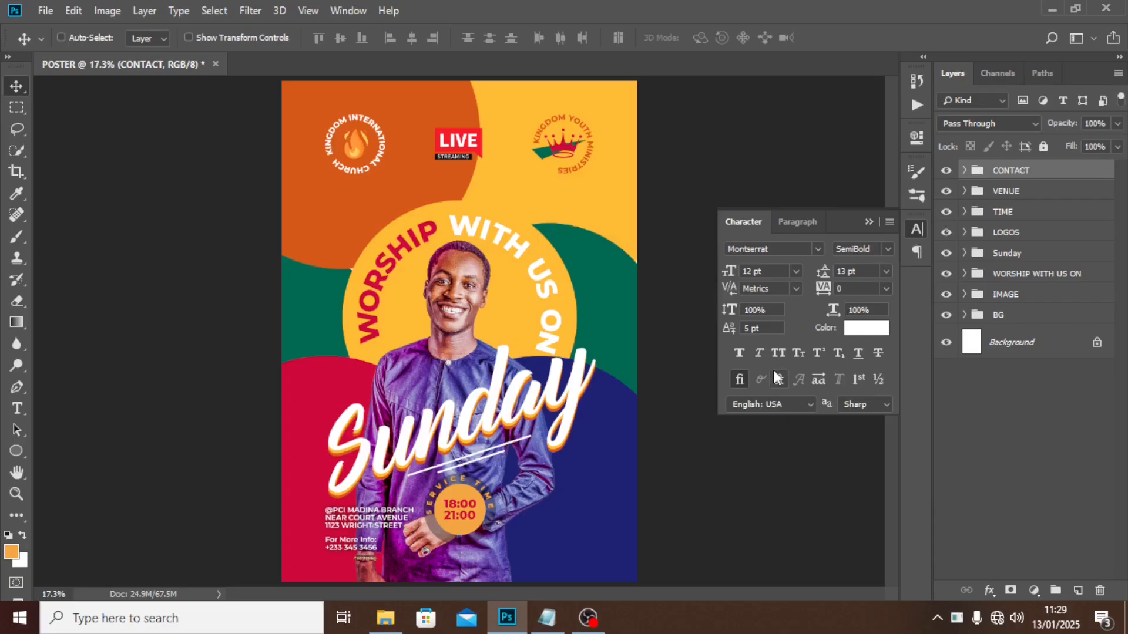
Paste the pastor's name from the READ ME notes as new text at the poster's lower right.
key(t)
click(530, 515)
click(538, 623)
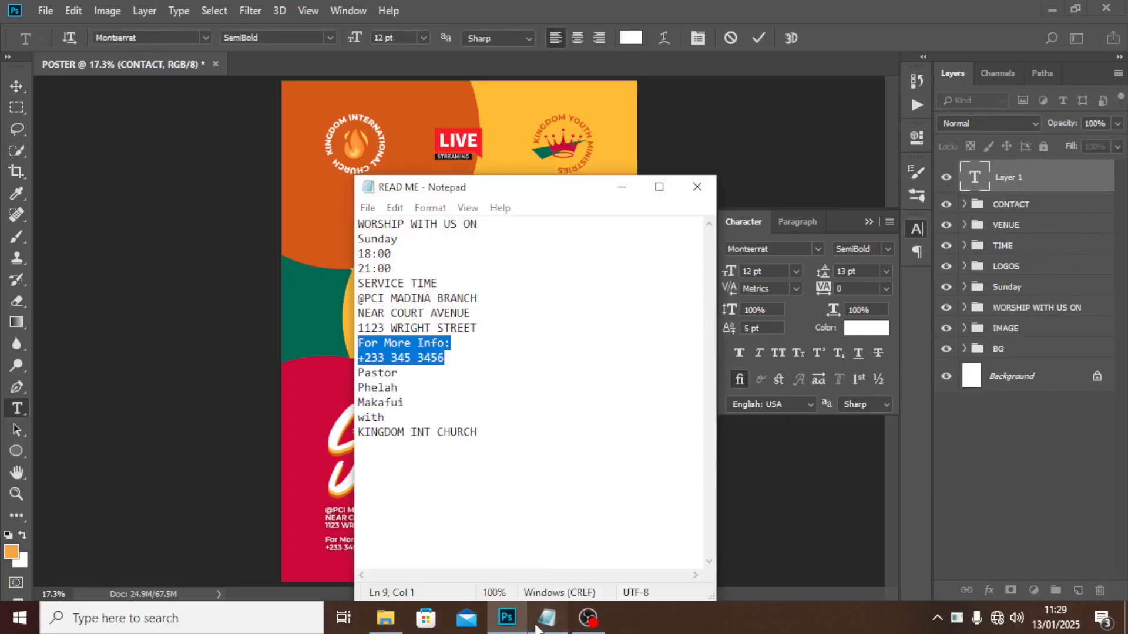
drag(412, 402, 352, 376)
key(ctrl+c)
click(615, 8)
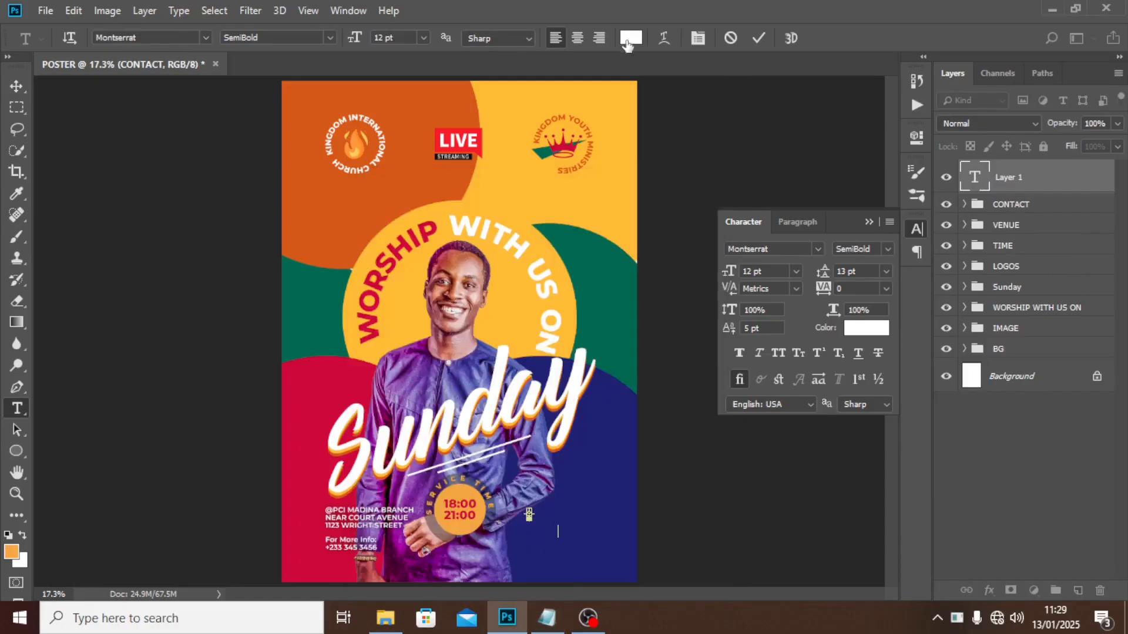
key(ctrl+v)
key(ctrl+Return)
key(v)
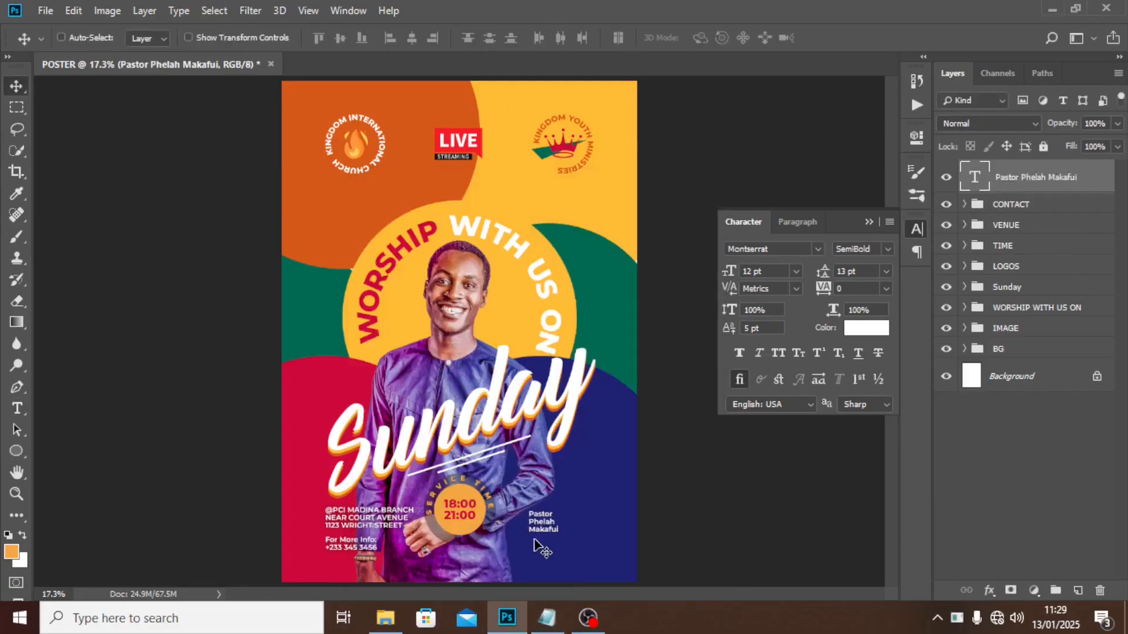
drag(533, 540, 552, 538)
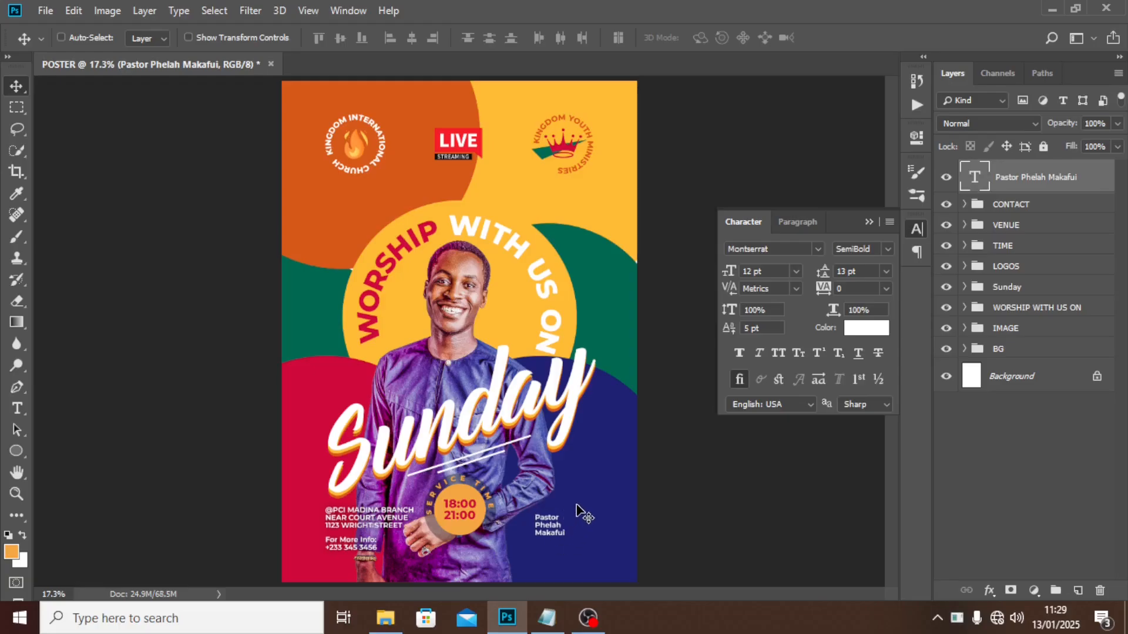
Set the name text to 15 pt ExtraBold with 16 pt leading.
click(770, 271)
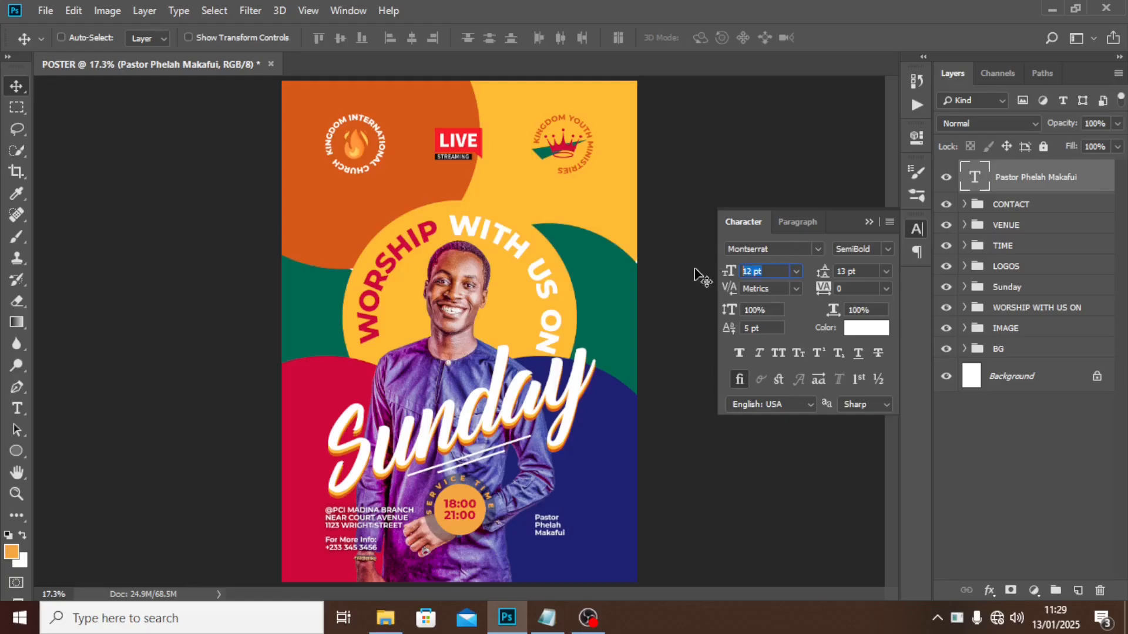
text(15)
key(Return)
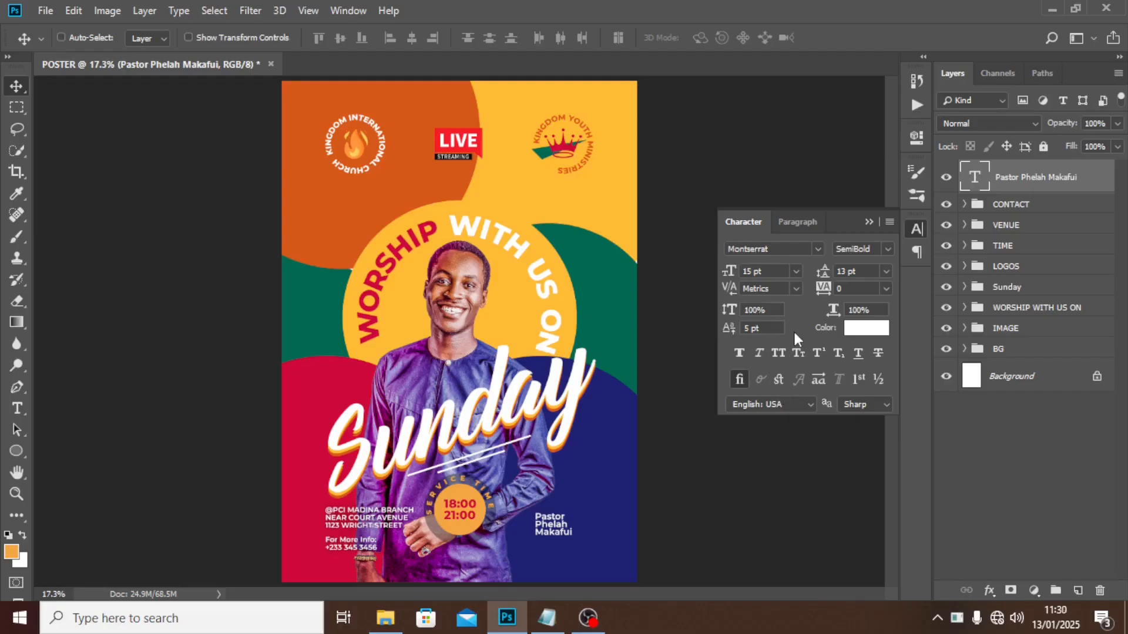
click(888, 249)
click(865, 451)
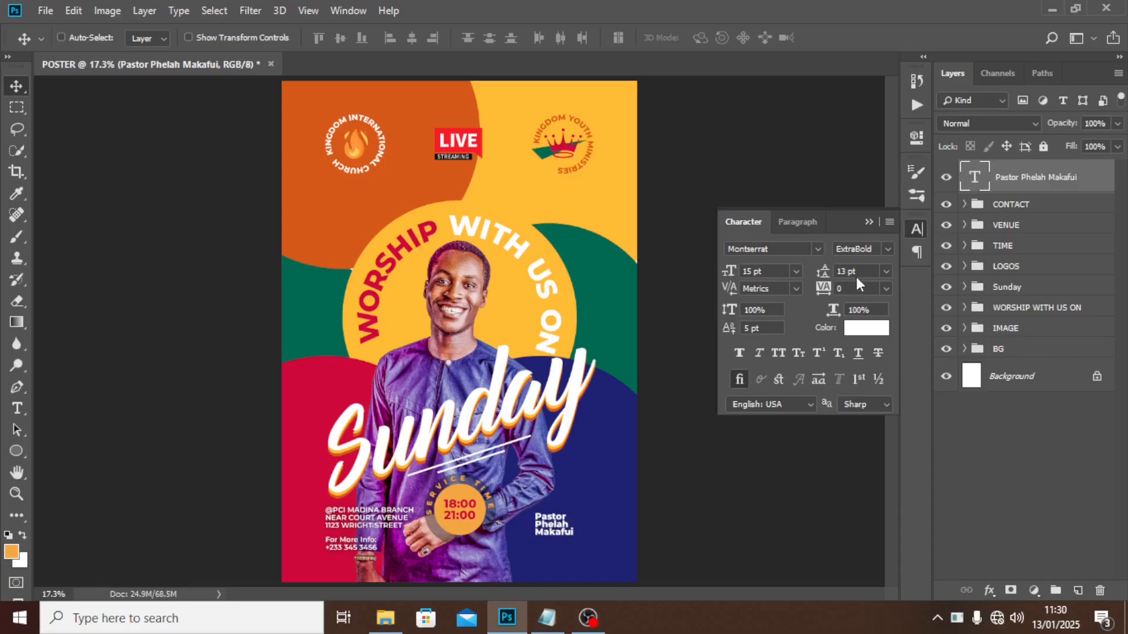
click(825, 271)
text(15)
key(Return)
click(855, 271)
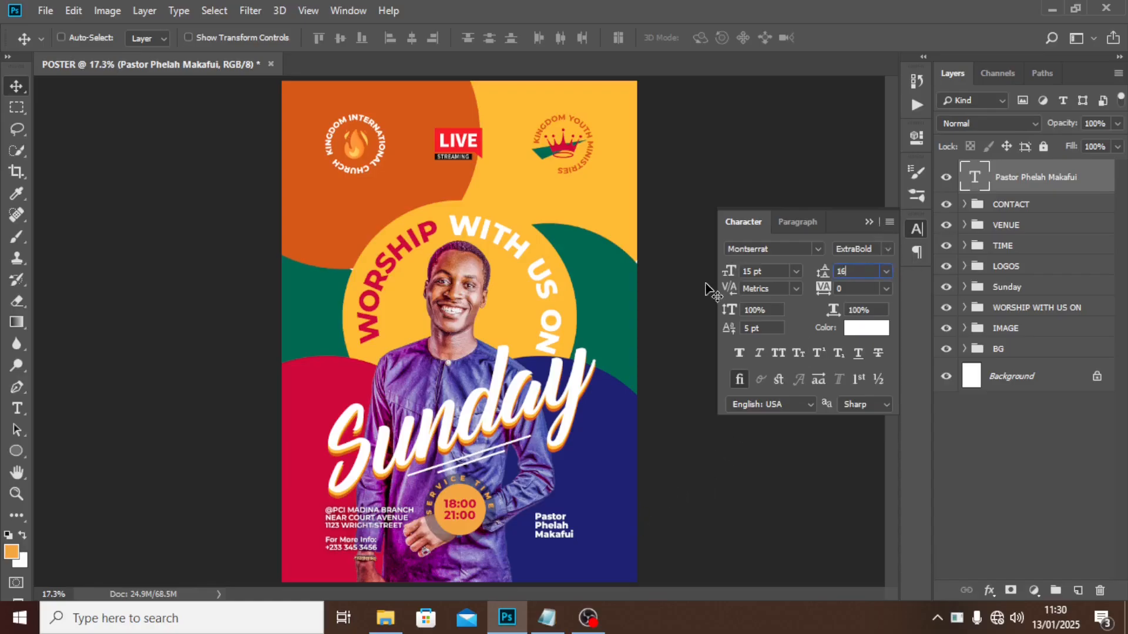
key(Up)
key(Return)
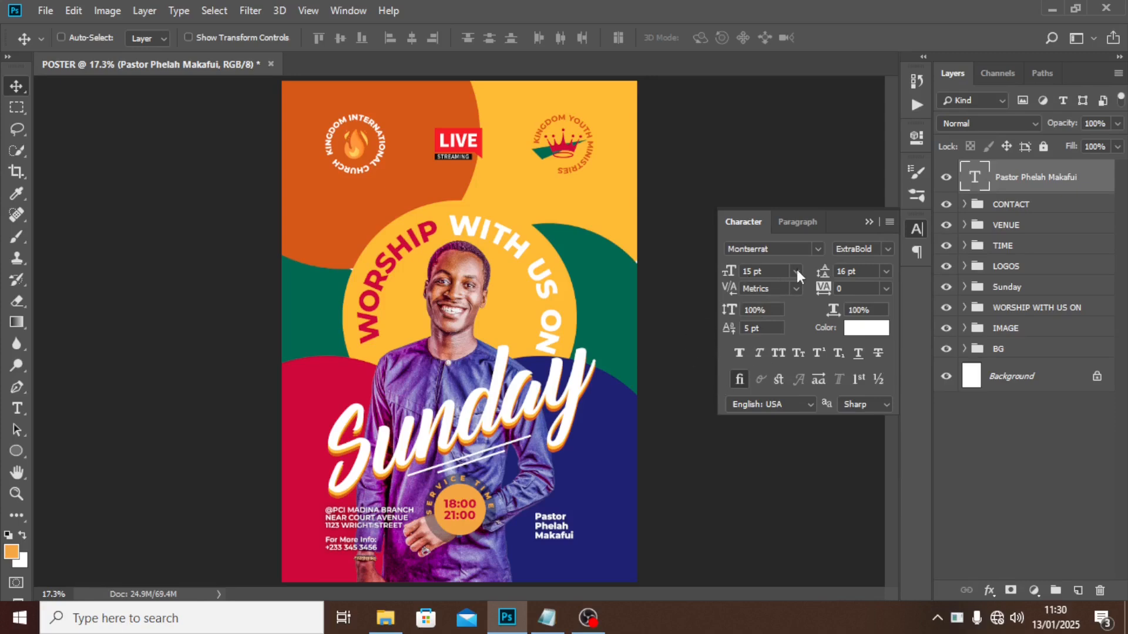
click(868, 222)
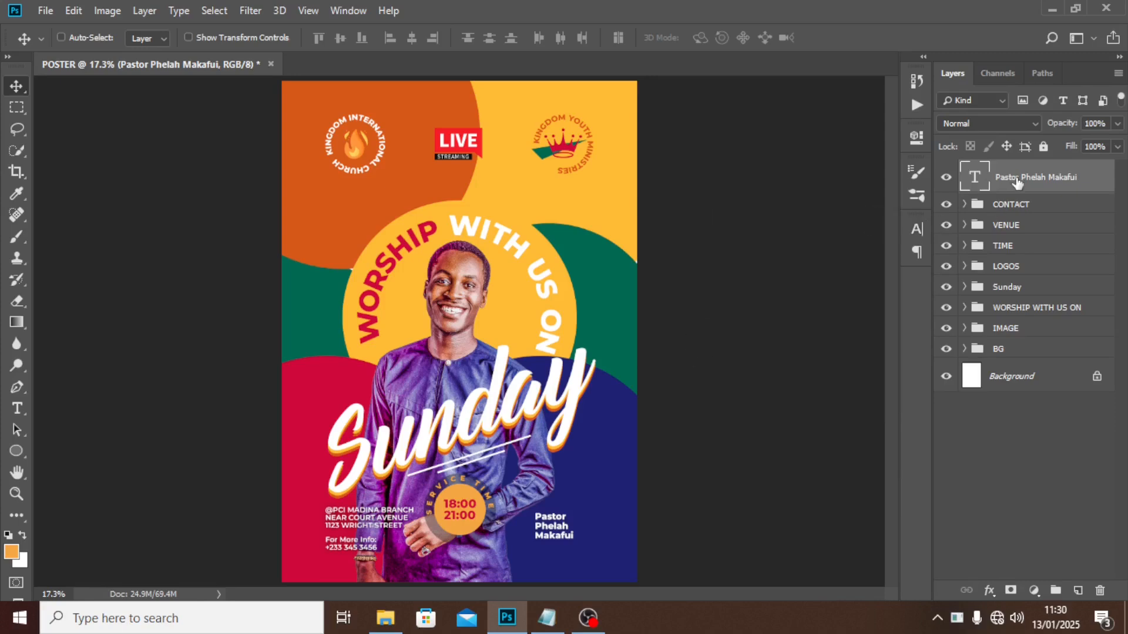
Put the pastor's name layer into a group named NAME.
key(ctrl+g)
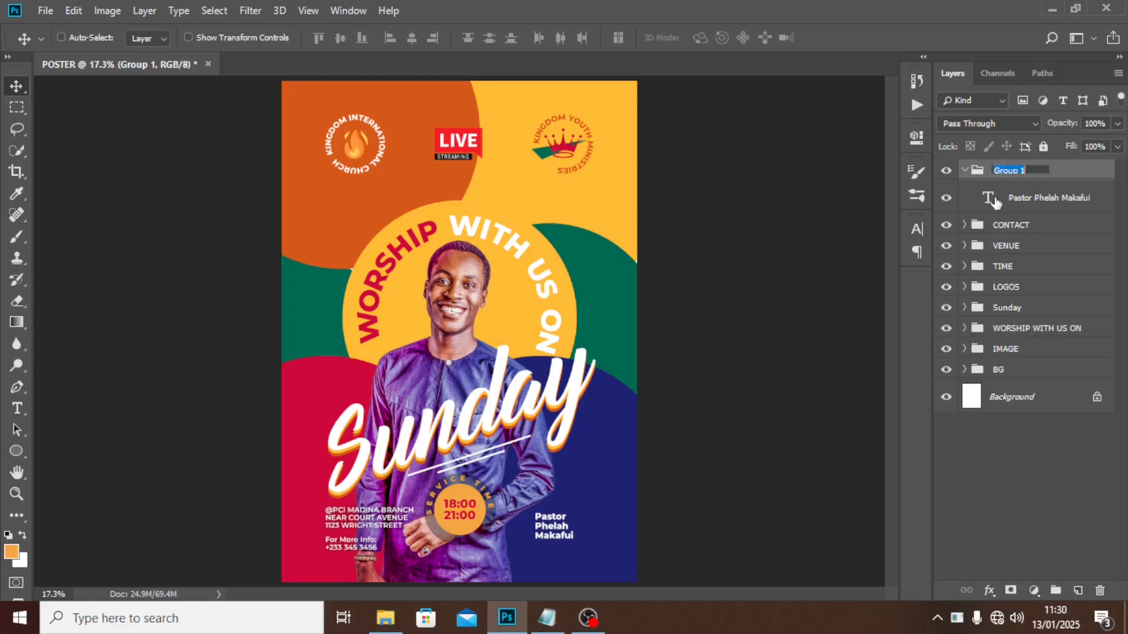
text(NAME)
key(Return)
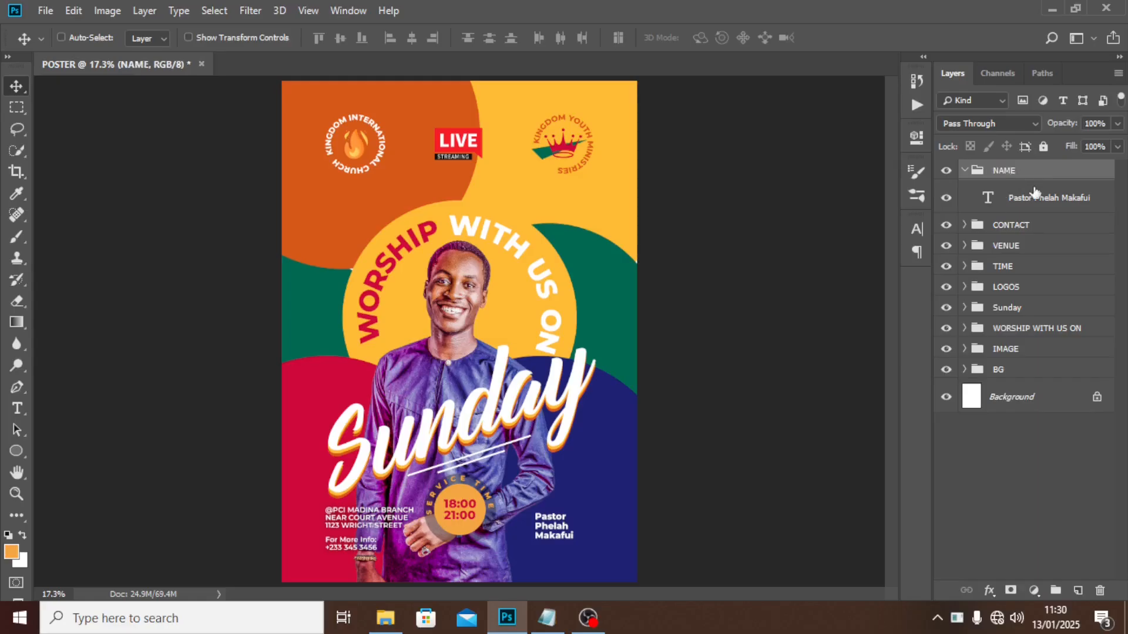
Delete 'ON' so the curved heading reads 'WORSHIP WITH US', and collapse its group.
key(t)
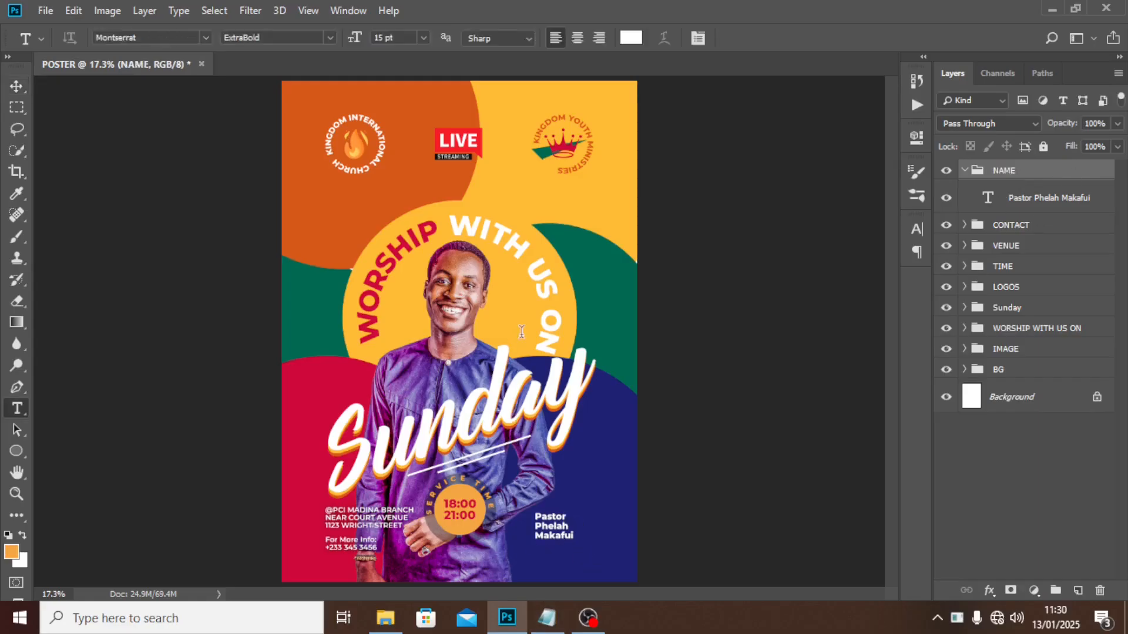
click(521, 332)
key(BackSpace)
key(BackSpace)
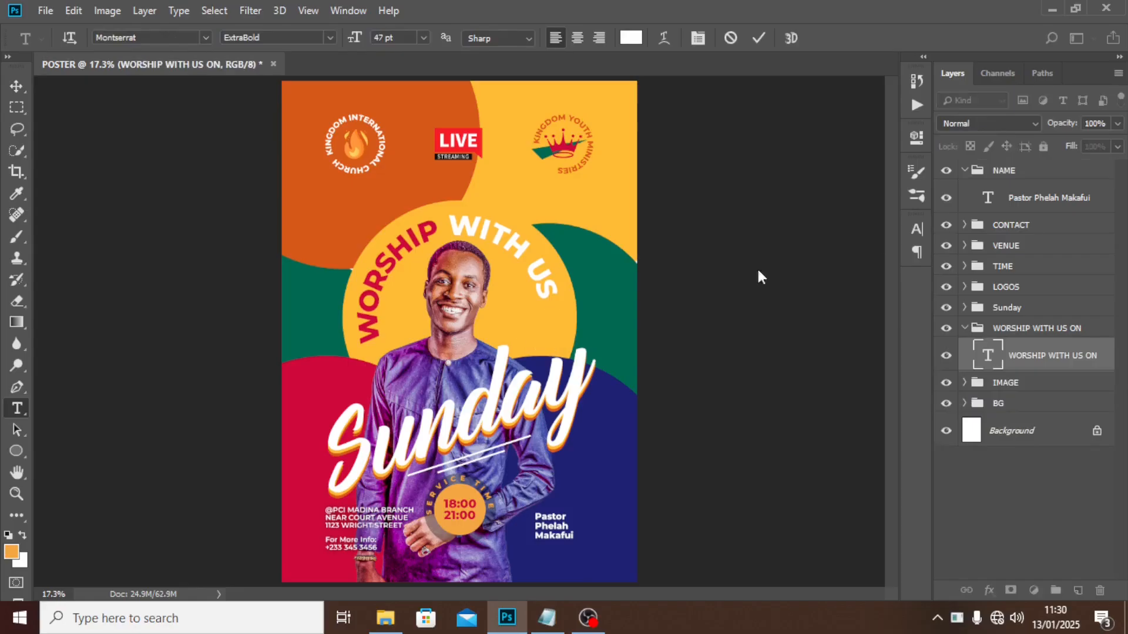
click(1023, 368)
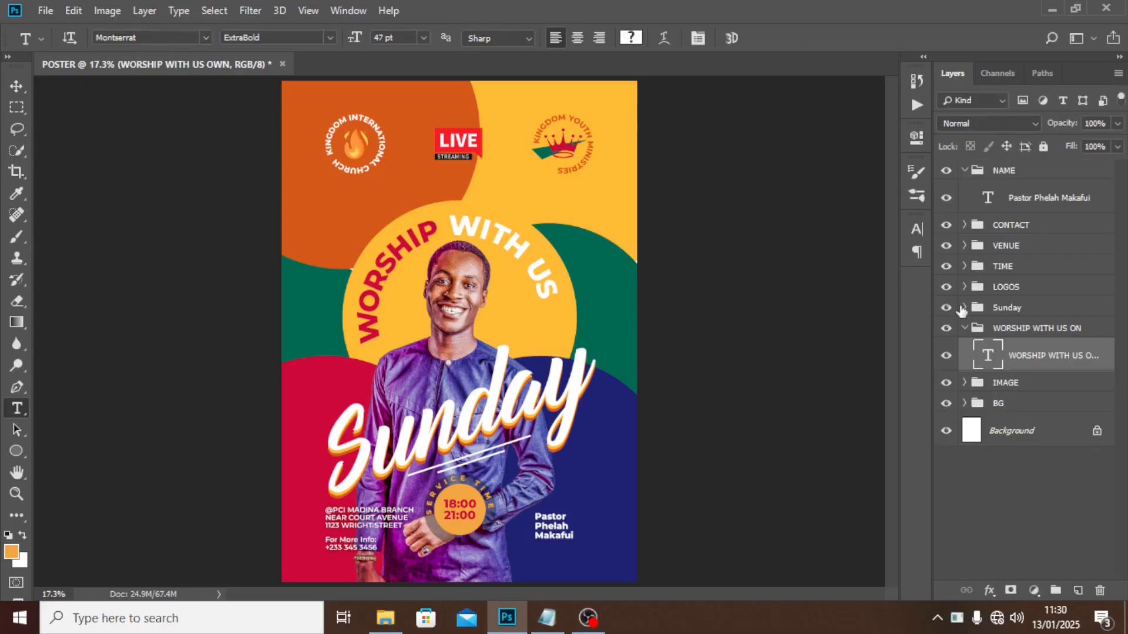
click(972, 328)
click(964, 327)
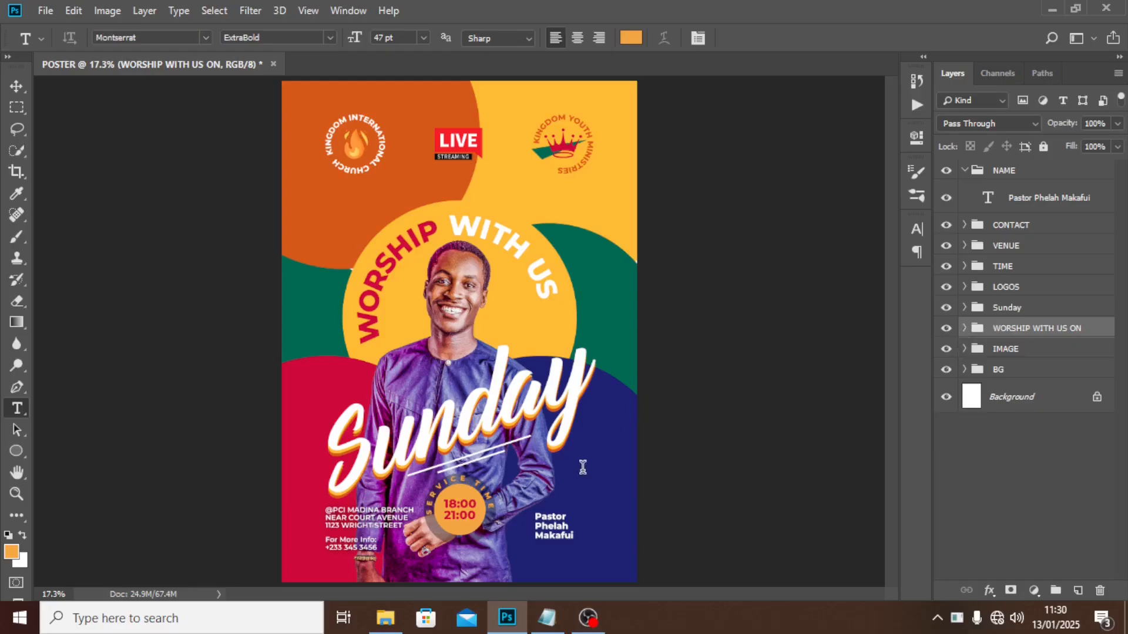
click(582, 467)
click(991, 380)
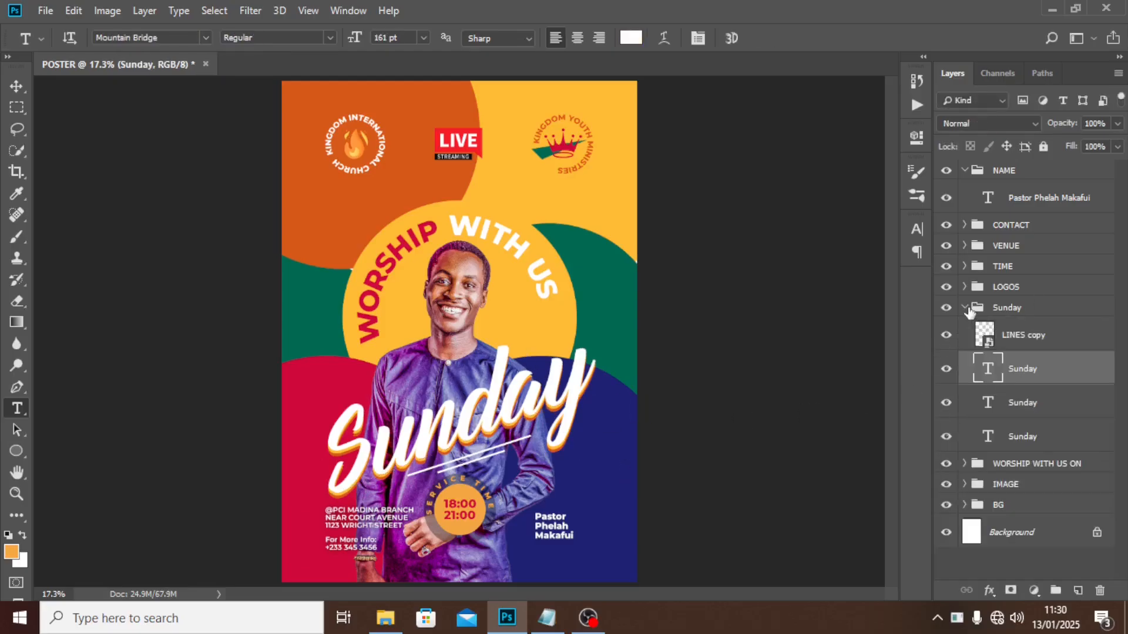
Create a new text layer reading 'with' and move it onto the poster.
click(965, 308)
click(601, 533)
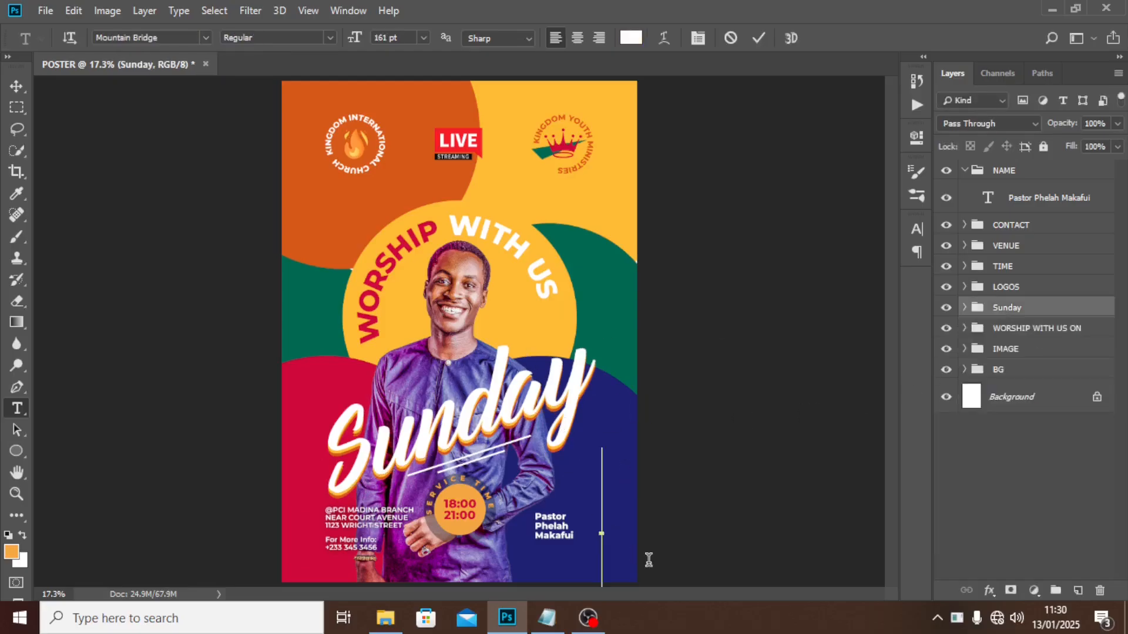
text(Mo)
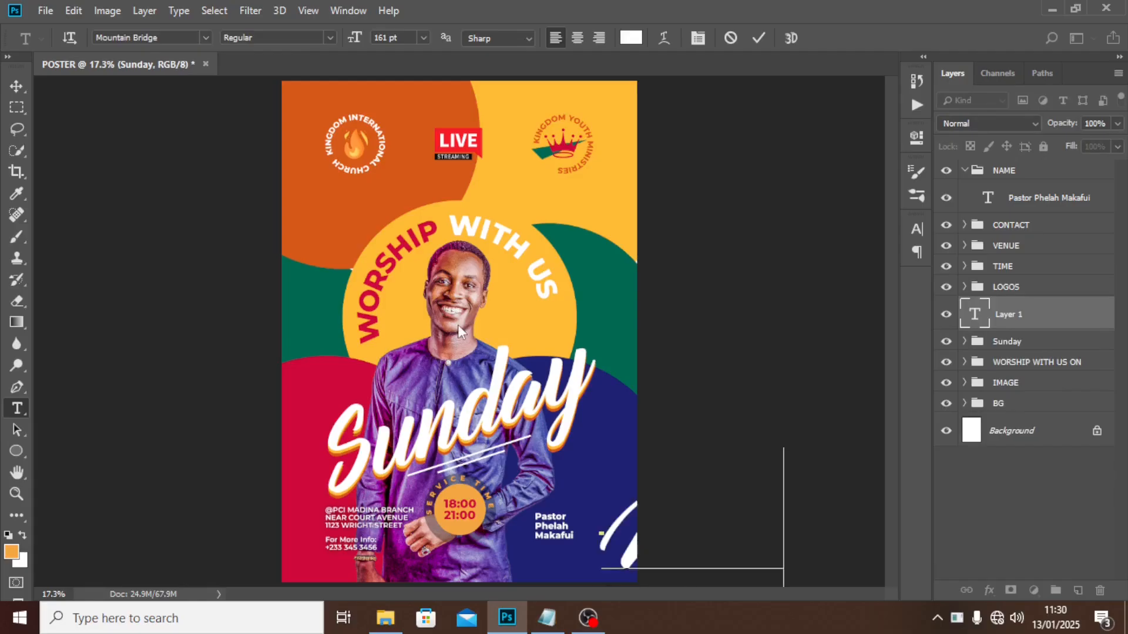
text(i)
key(BackSpace)
text(n)
click(1031, 325)
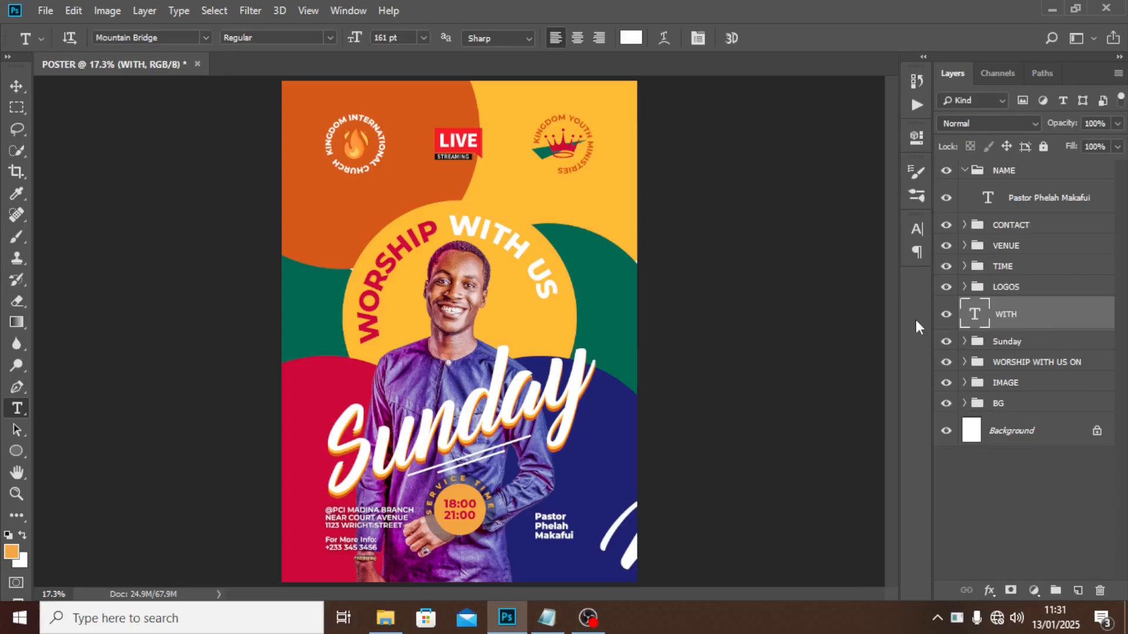
double_click(971, 317)
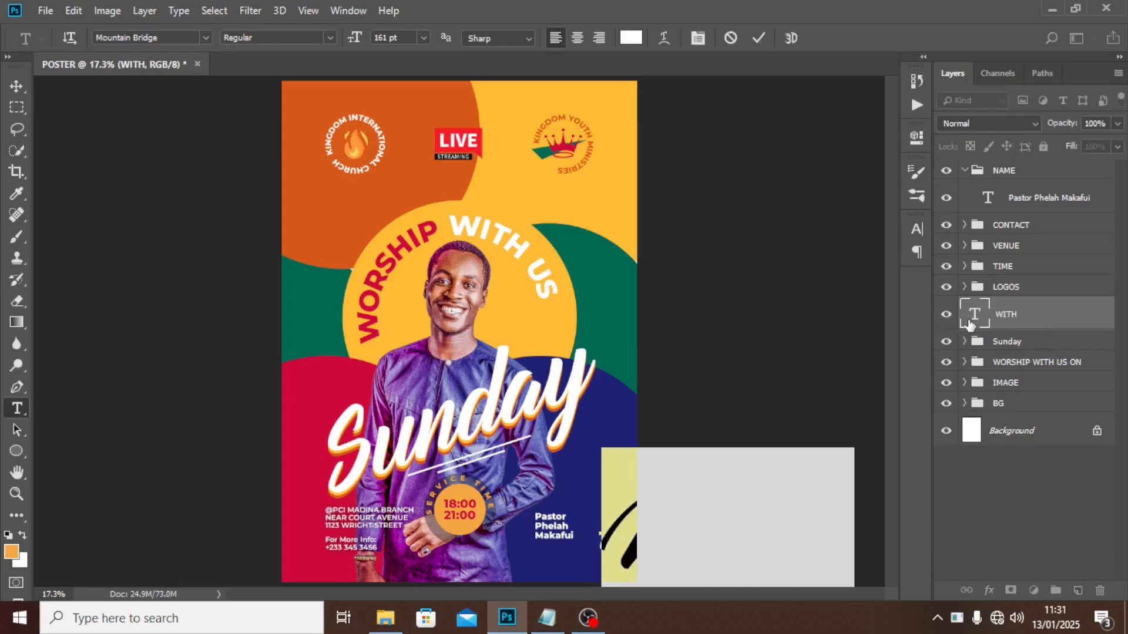
text(with)
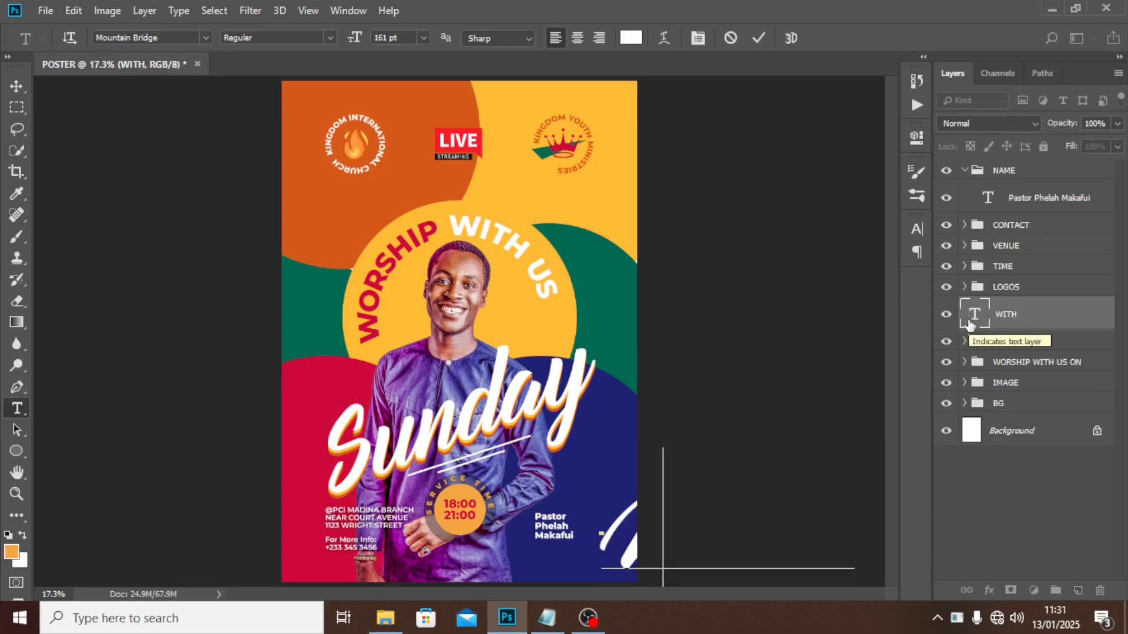
key(ctrl+Return)
key(v)
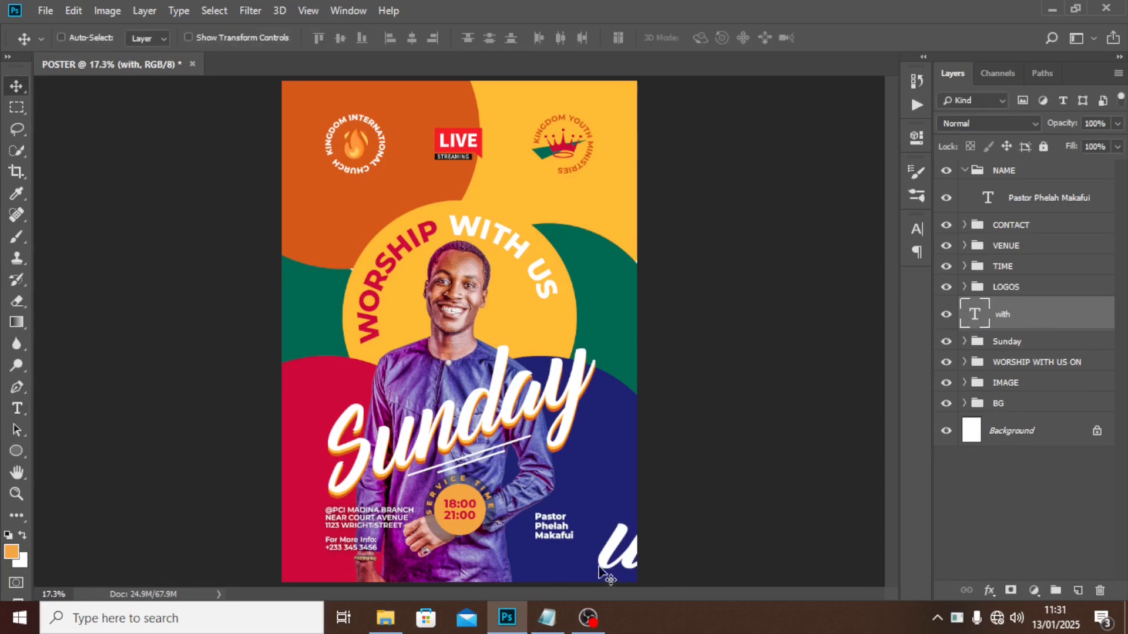
drag(614, 554, 475, 512)
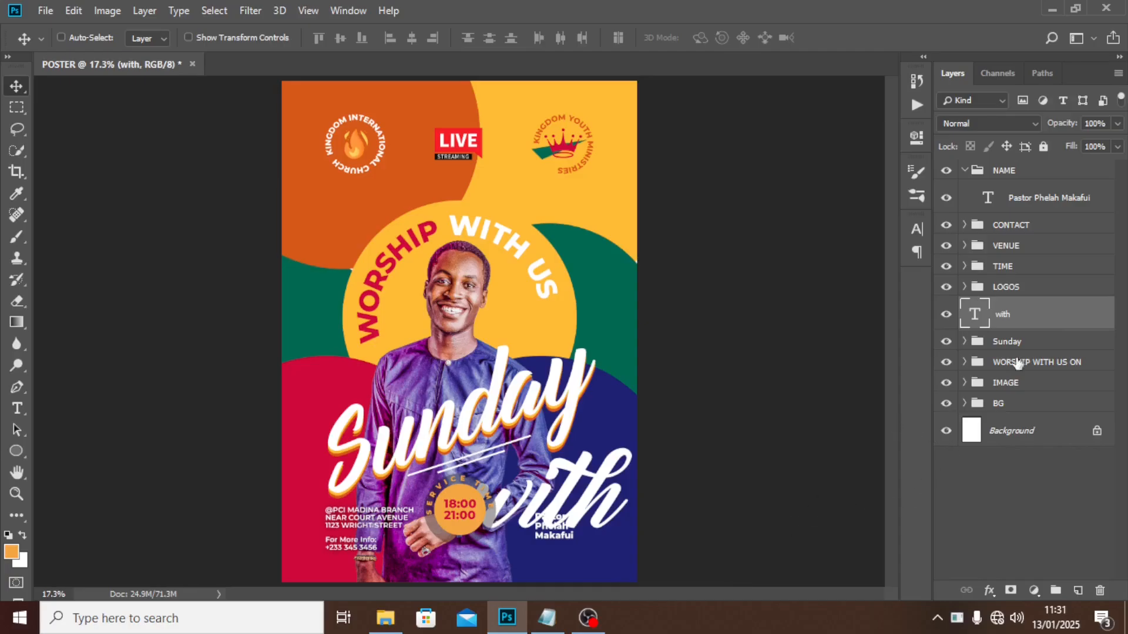
Set 'with' to Autografia Black 28 pt and place it just above the pastor's name.
click(917, 229)
click(793, 250)
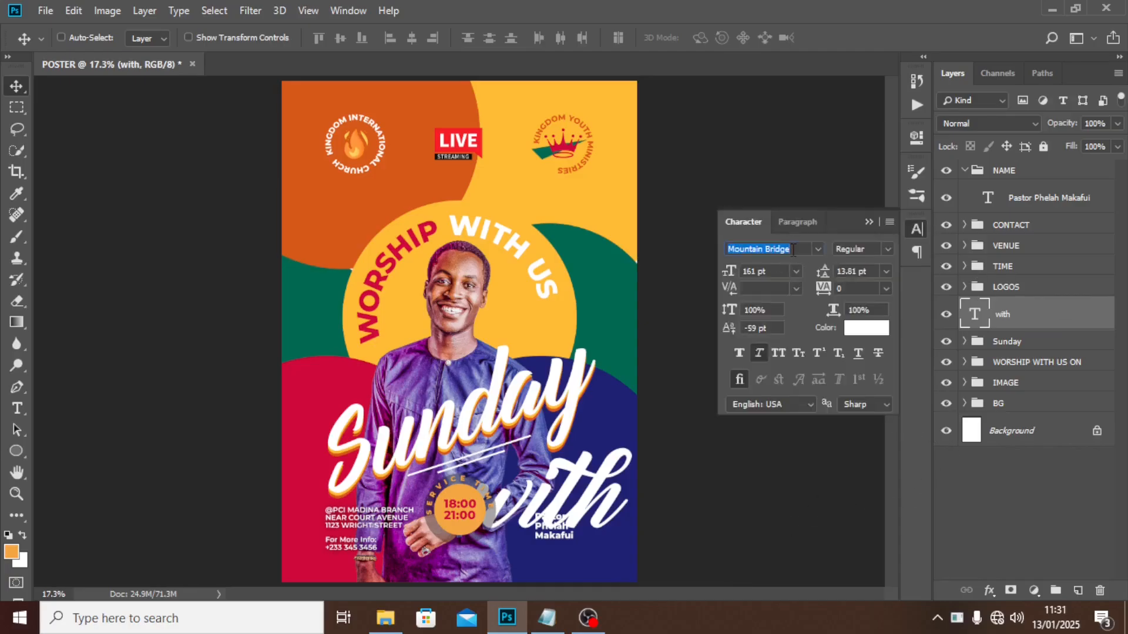
text(afia PERSO...)
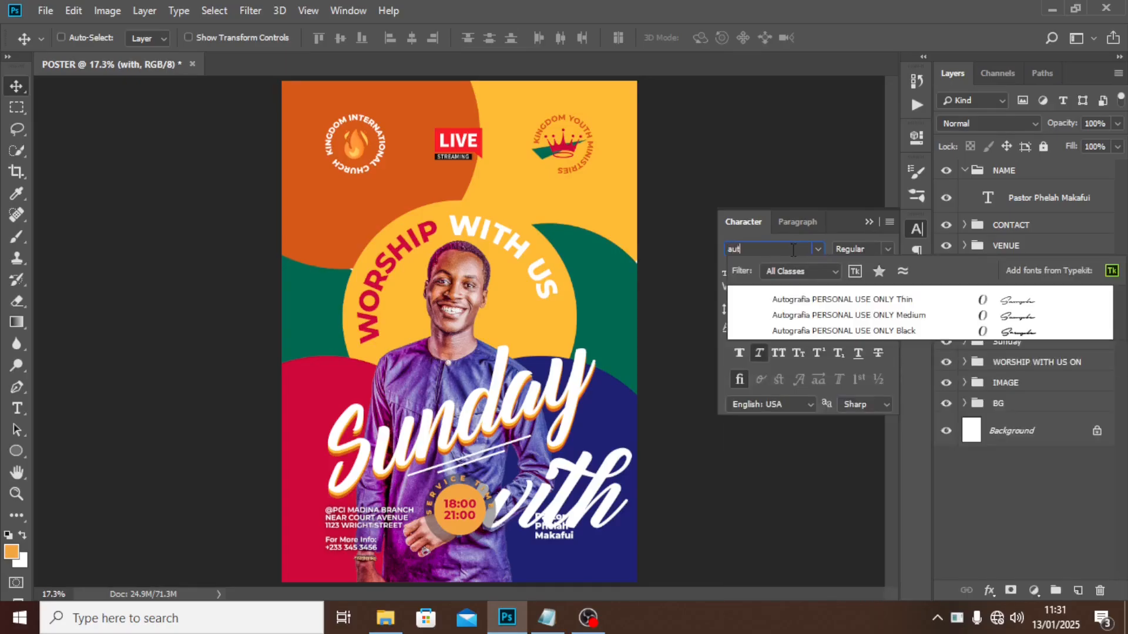
click(809, 333)
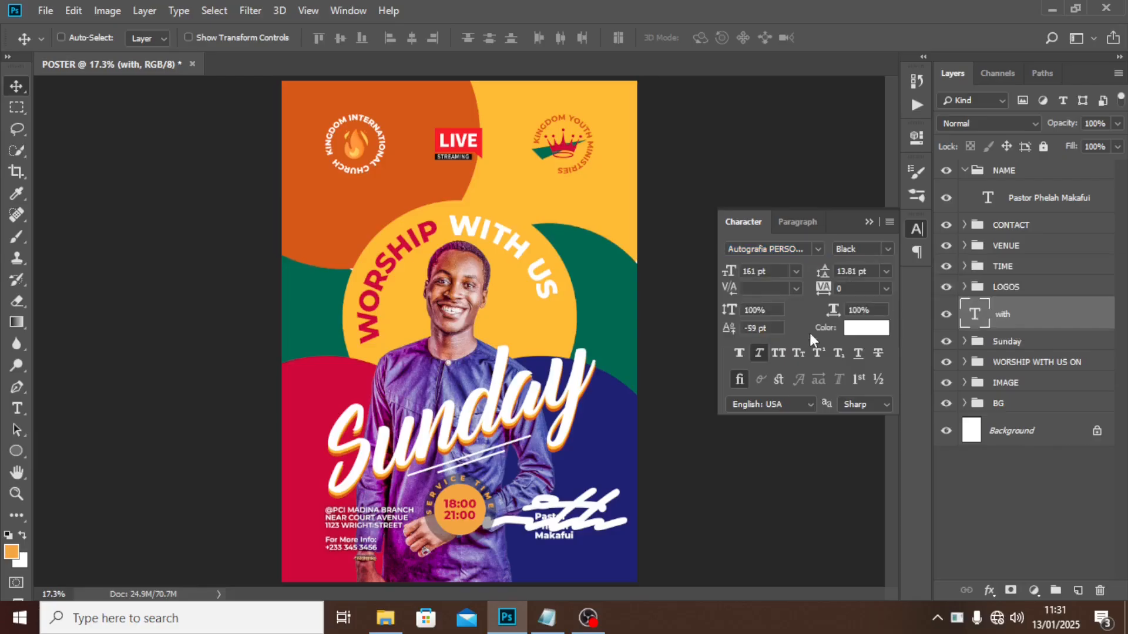
click(766, 272)
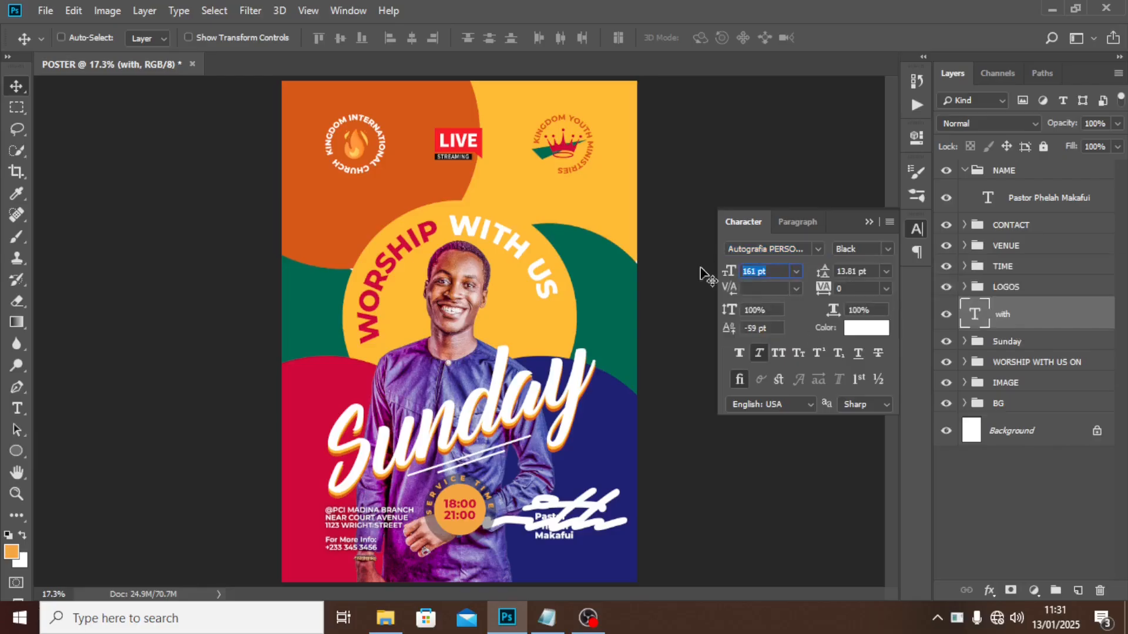
text(28)
key(Return)
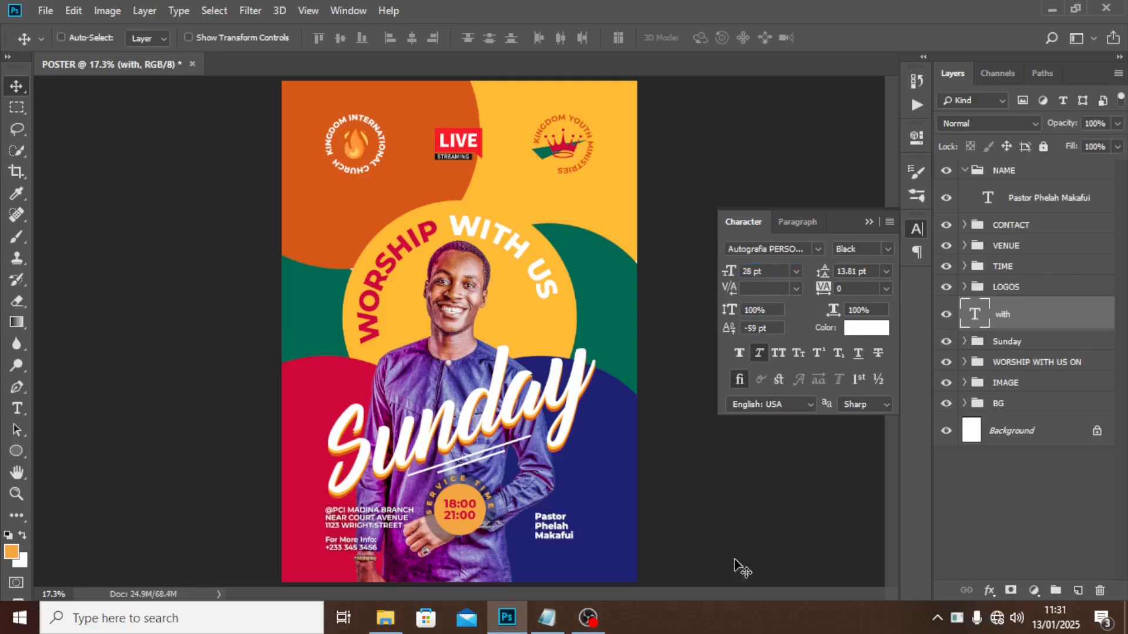
drag(512, 538, 582, 519)
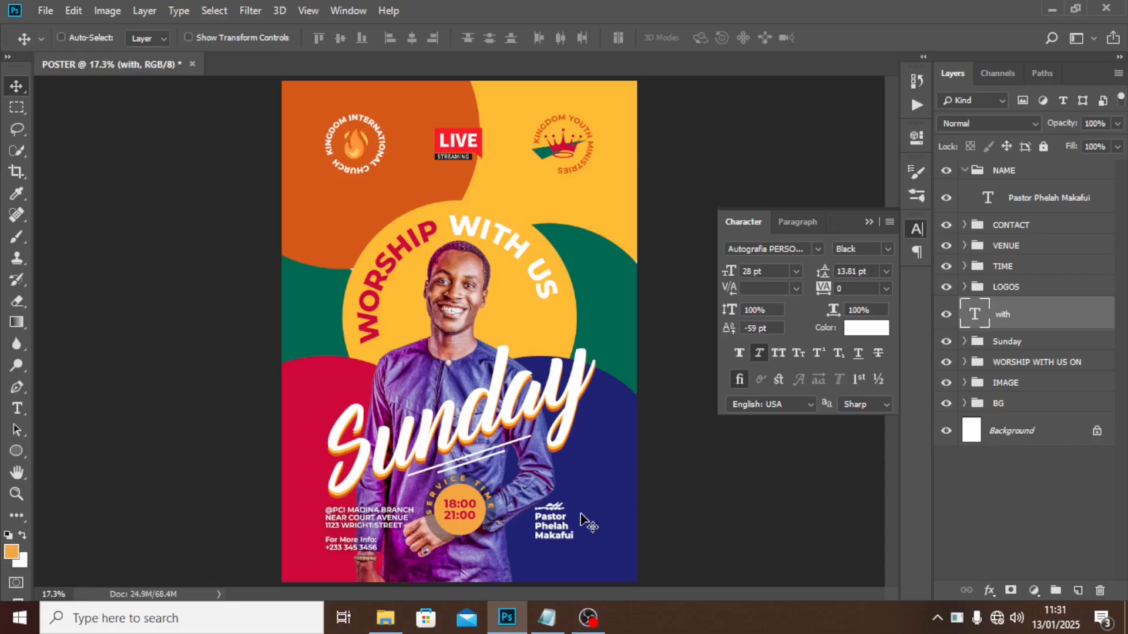
Colour 'with' with the poster's sampled yellow and move it into the NAME group.
click(877, 335)
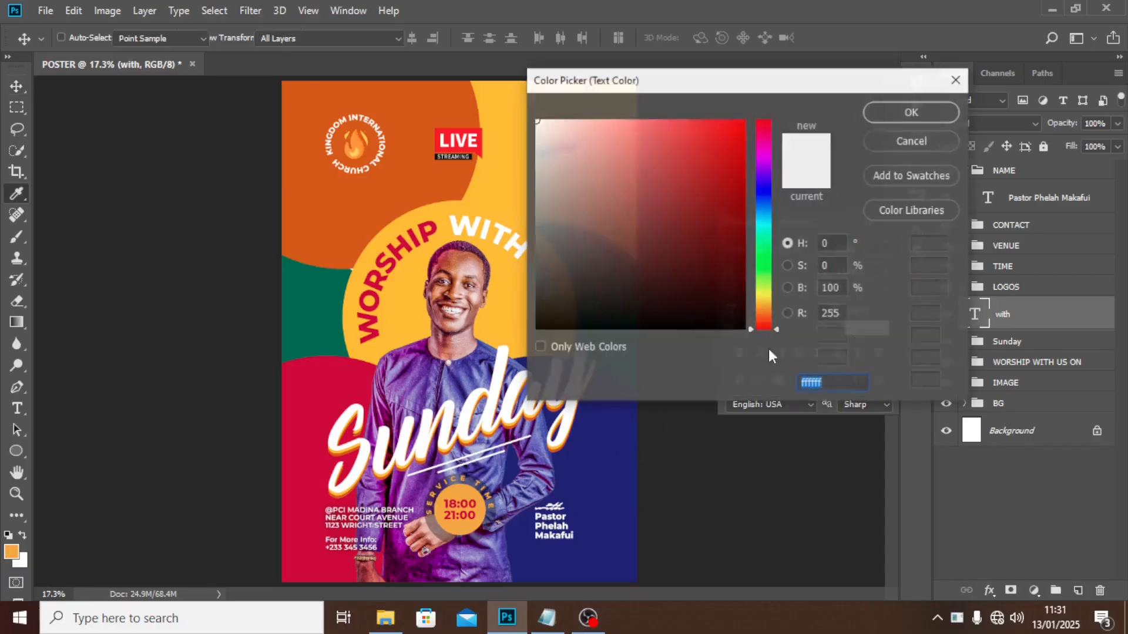
click(506, 310)
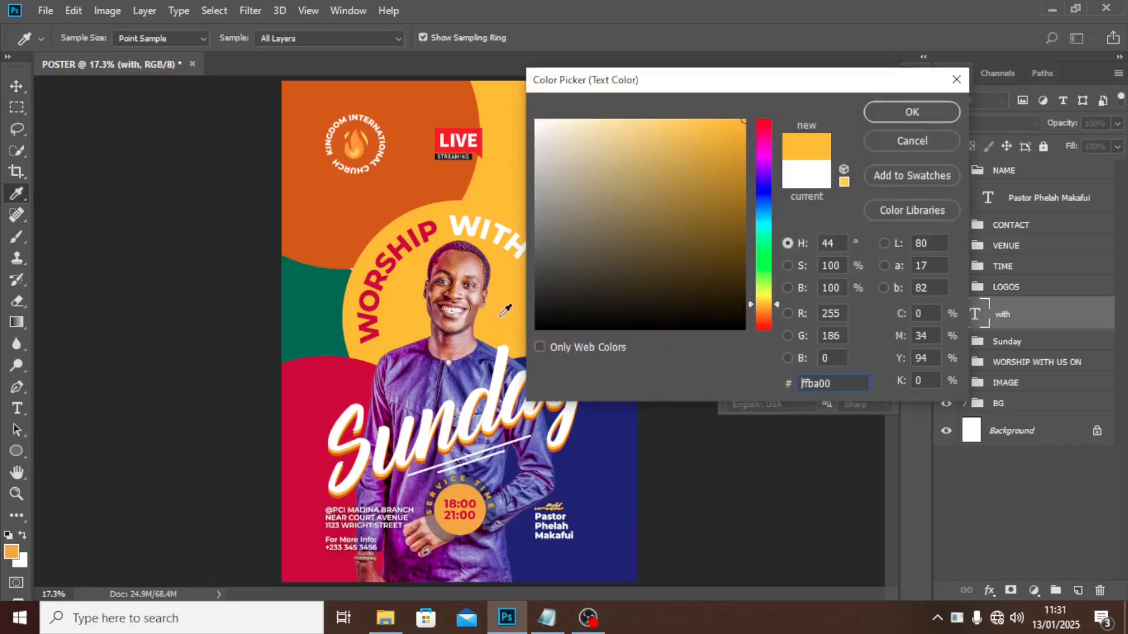
click(915, 119)
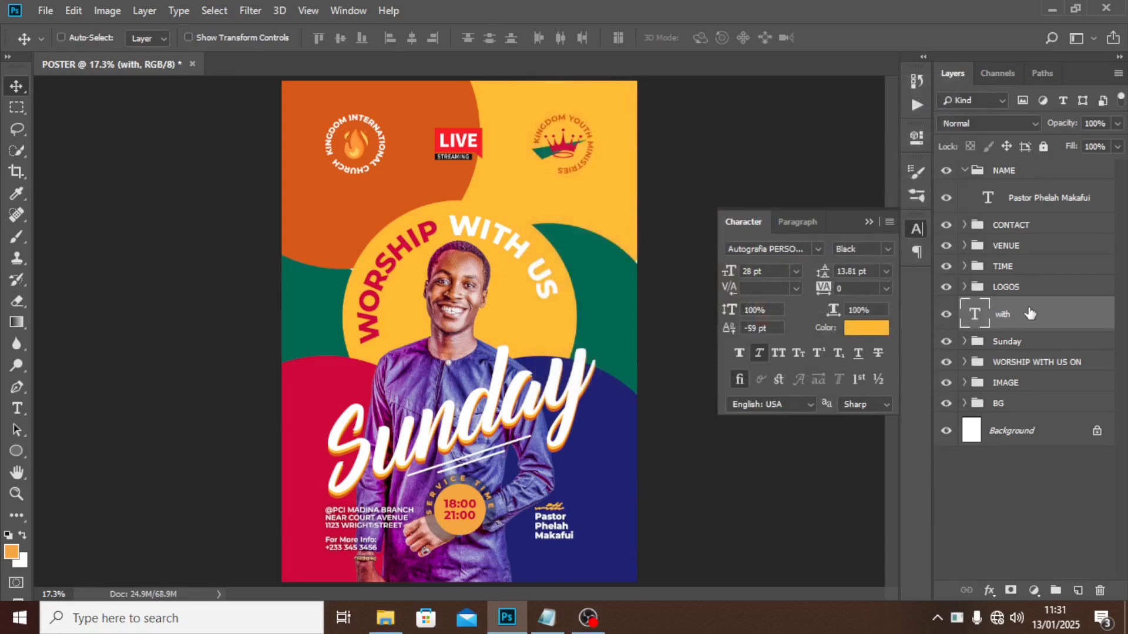
drag(1030, 313, 965, 187)
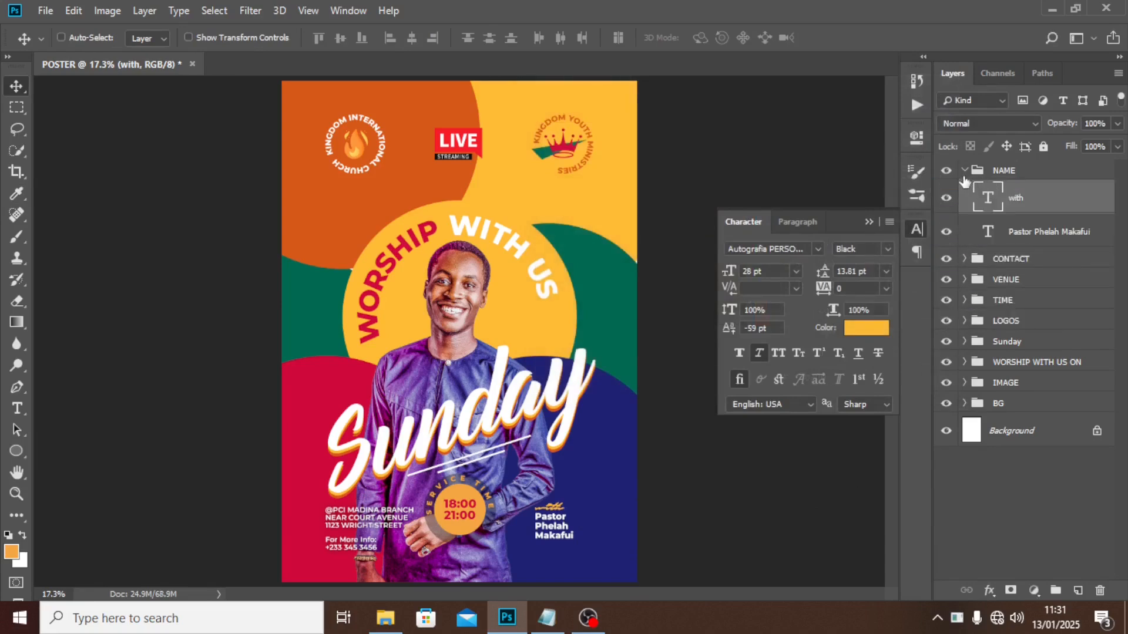
click(964, 171)
click(946, 171)
click(947, 171)
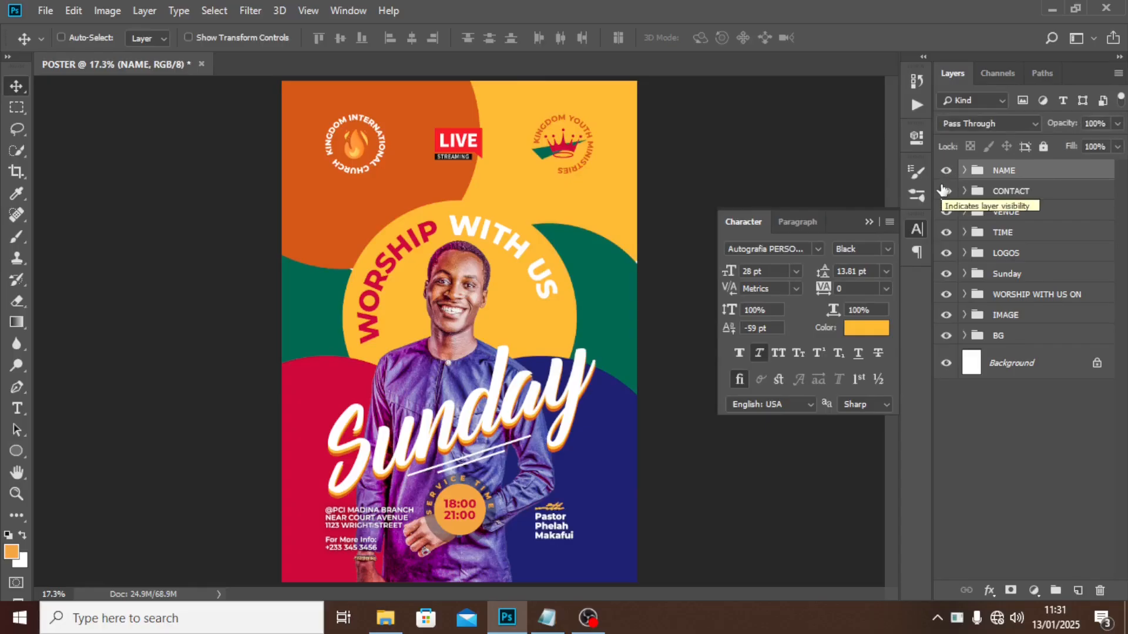
Show the guides and nudge the name block left and down into position.
key(ctrl+semicolon)
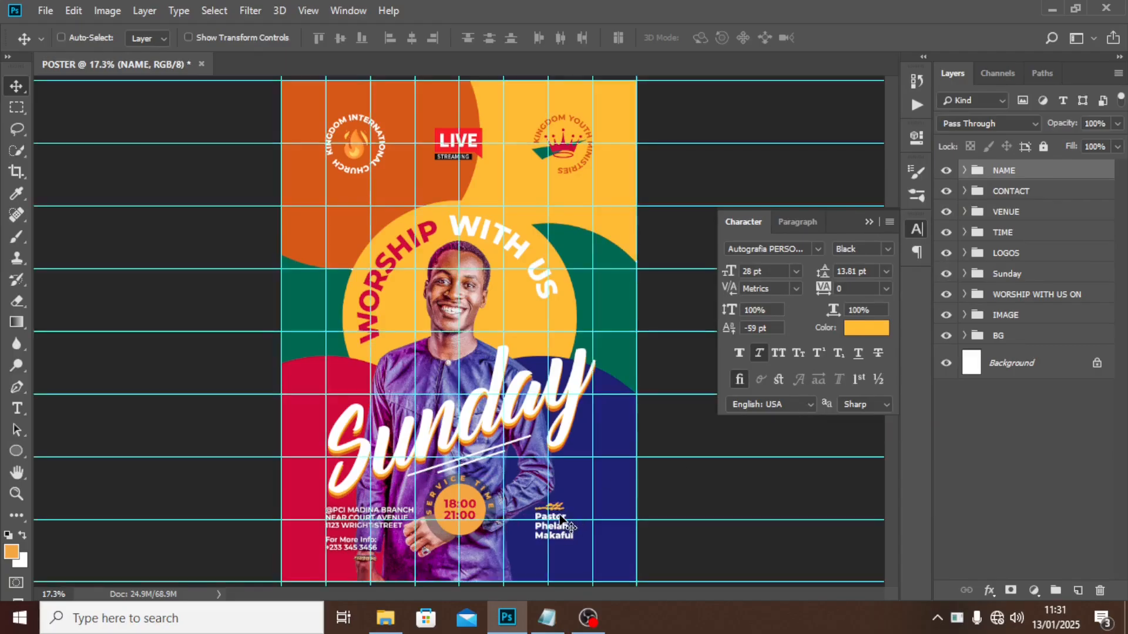
mouse_move(561, 518)
mouse_down()
mouse_move(596, 479)
mouse_move(598, 430)
mouse_move(601, 473)
mouse_move(567, 510)
mouse_up()
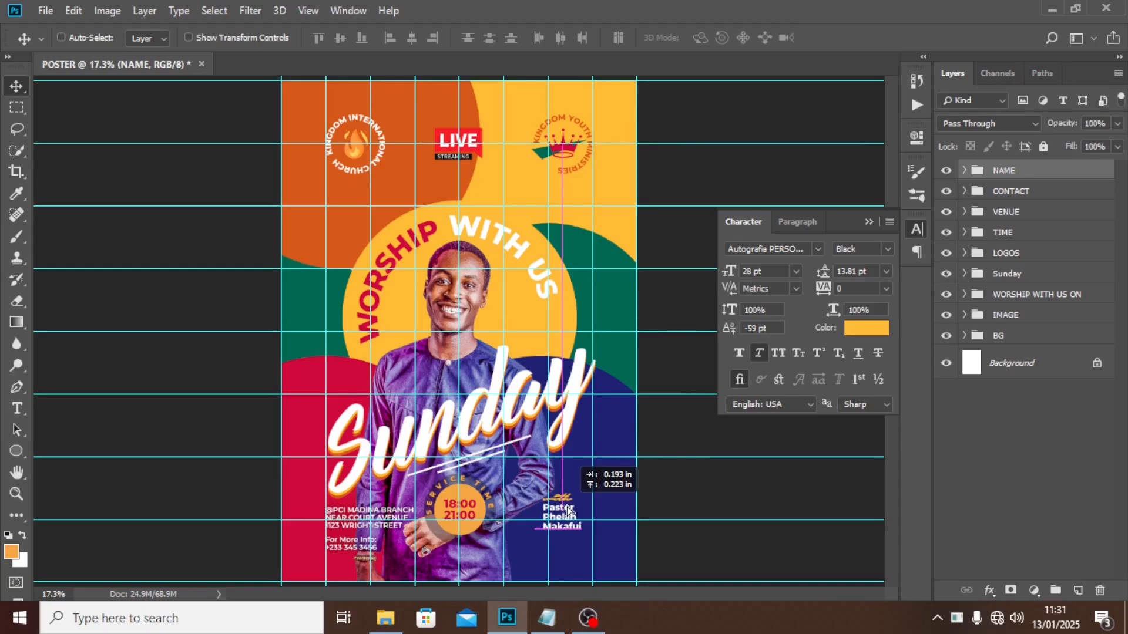
key(shift+Left)
key(shift+Left)
key(shift+Left)
key(shift+Down)
key(shift+Down)
key(shift+Down)
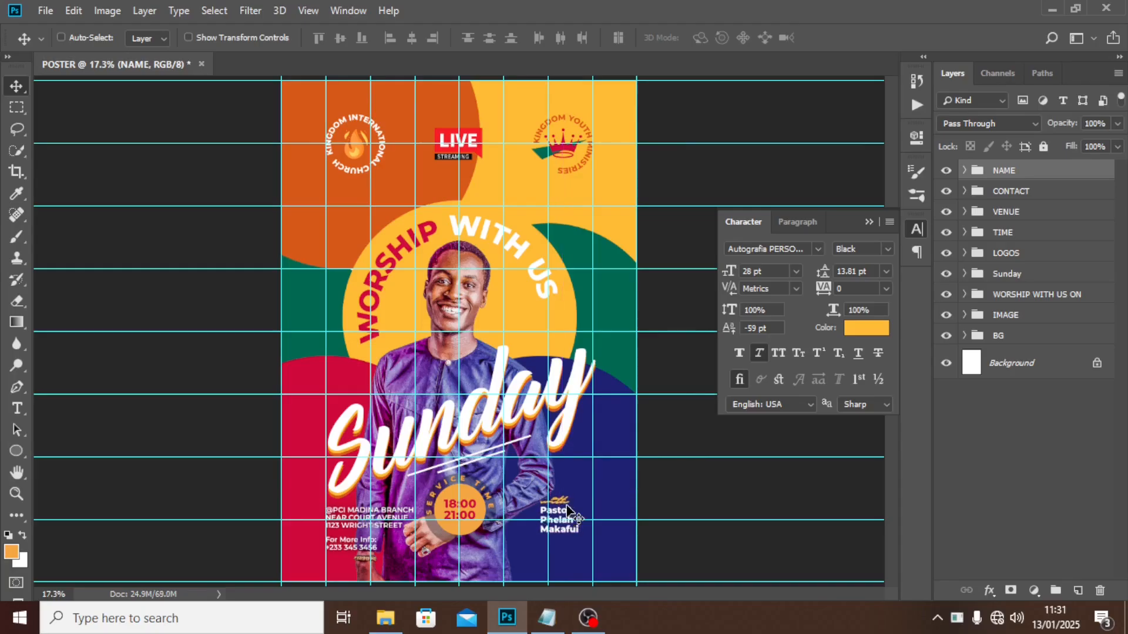
key(shift+Down)
key(shift+Down)
key(shift+Down)
key(shift+Down)
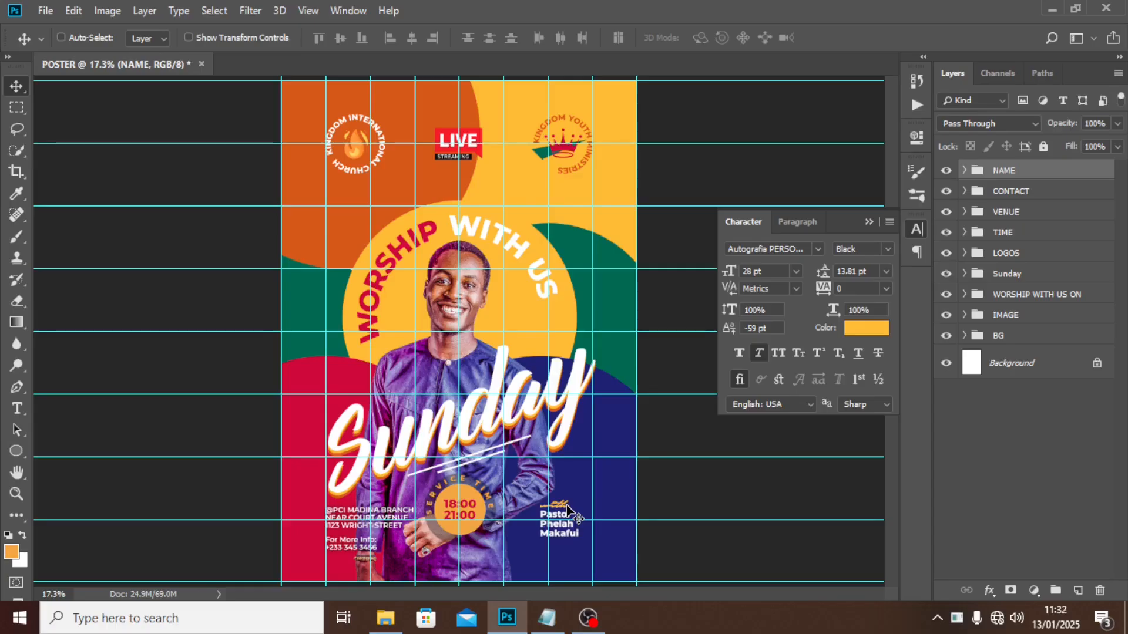
Paste 'KINGDOM INT CHURCH' from the READ ME notes as a new text layer.
click(553, 622)
drag(477, 433, 357, 433)
key(ctrl+c)
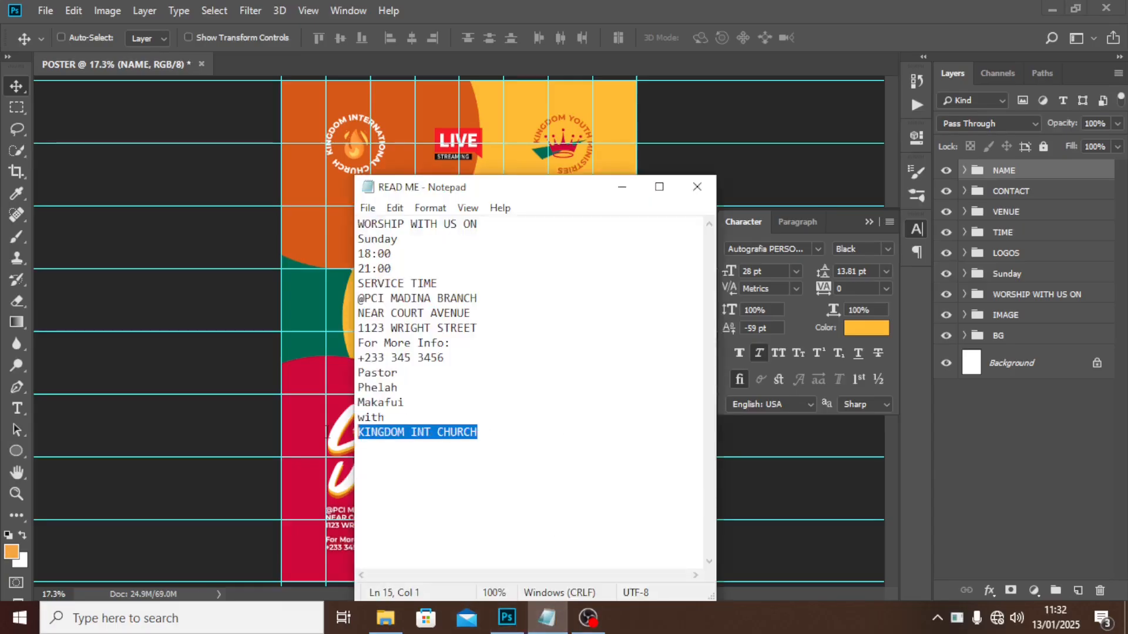
click(647, 7)
key(t)
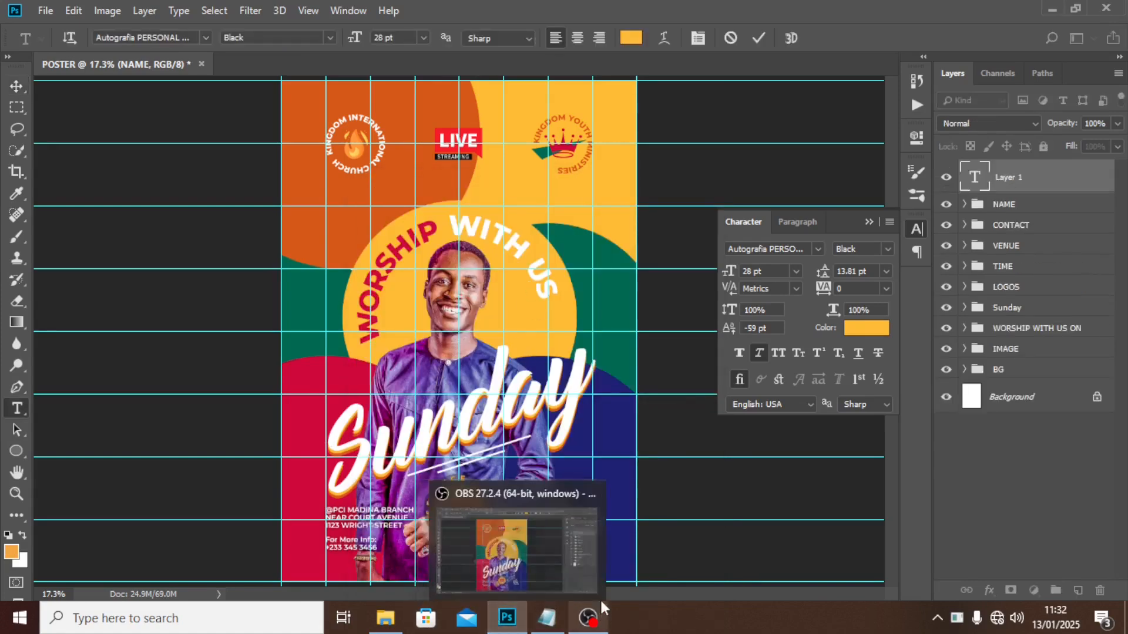
key(ctrl+v)
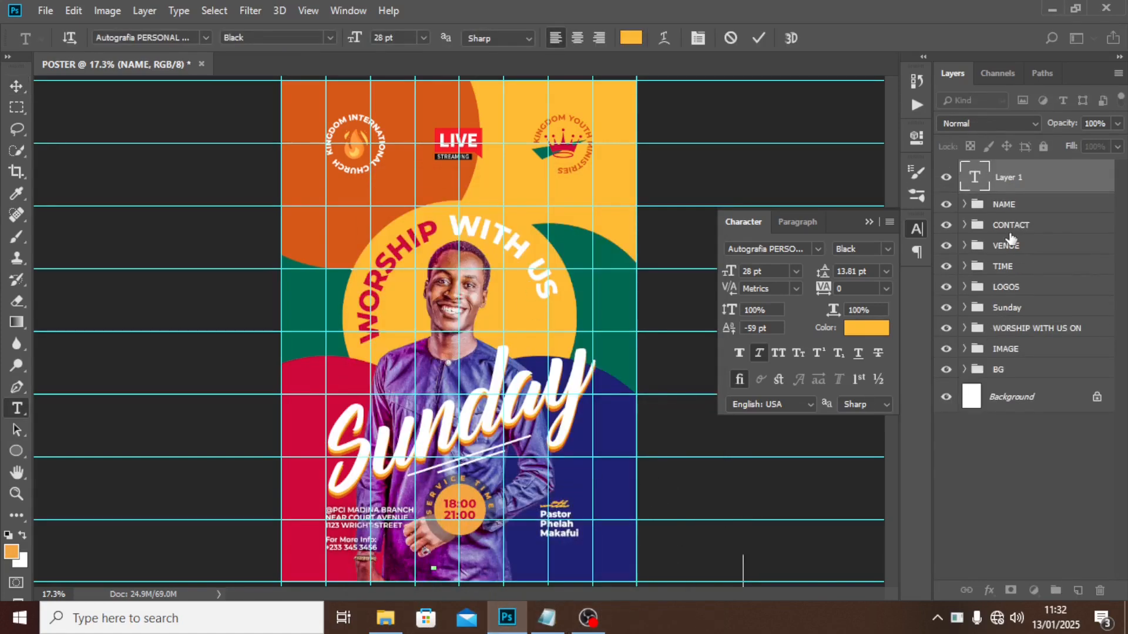
click(1014, 186)
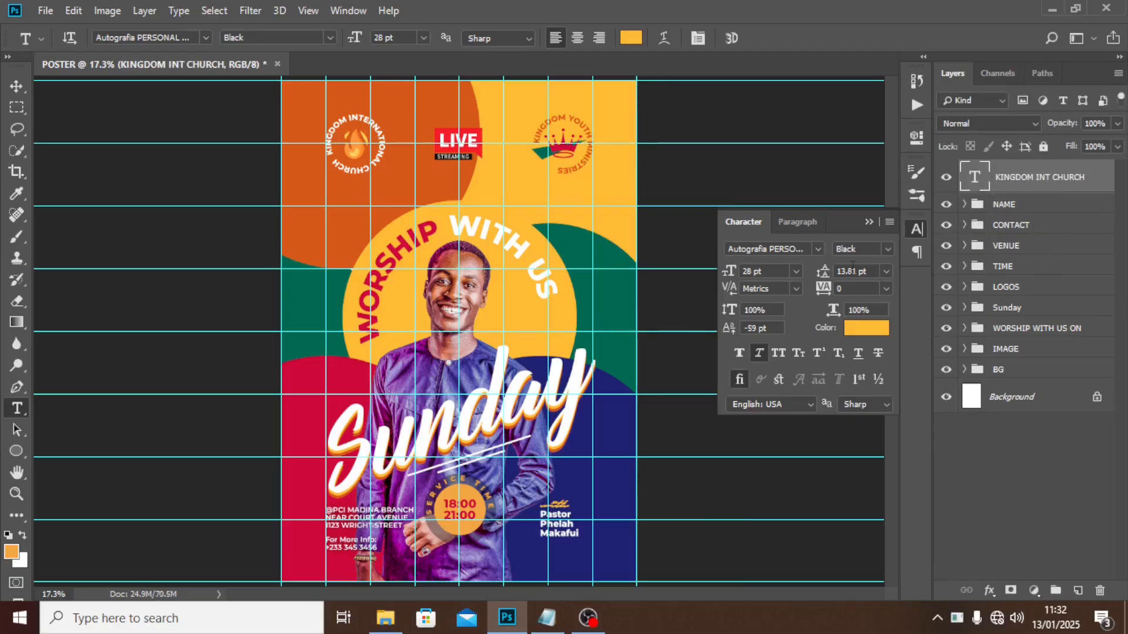
Set the church name to Montserrat SemiBold 12 pt and move it to the bottom left.
click(777, 274)
text(12)
text(v)
drag(356, 569, 482, 572)
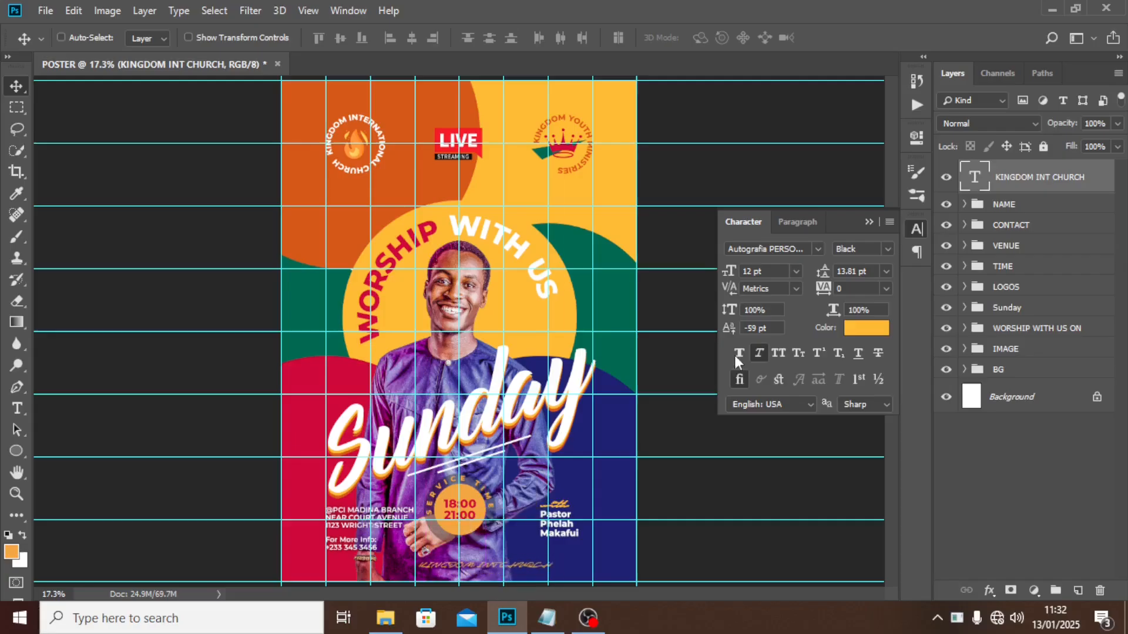
click(817, 248)
click(788, 314)
click(885, 249)
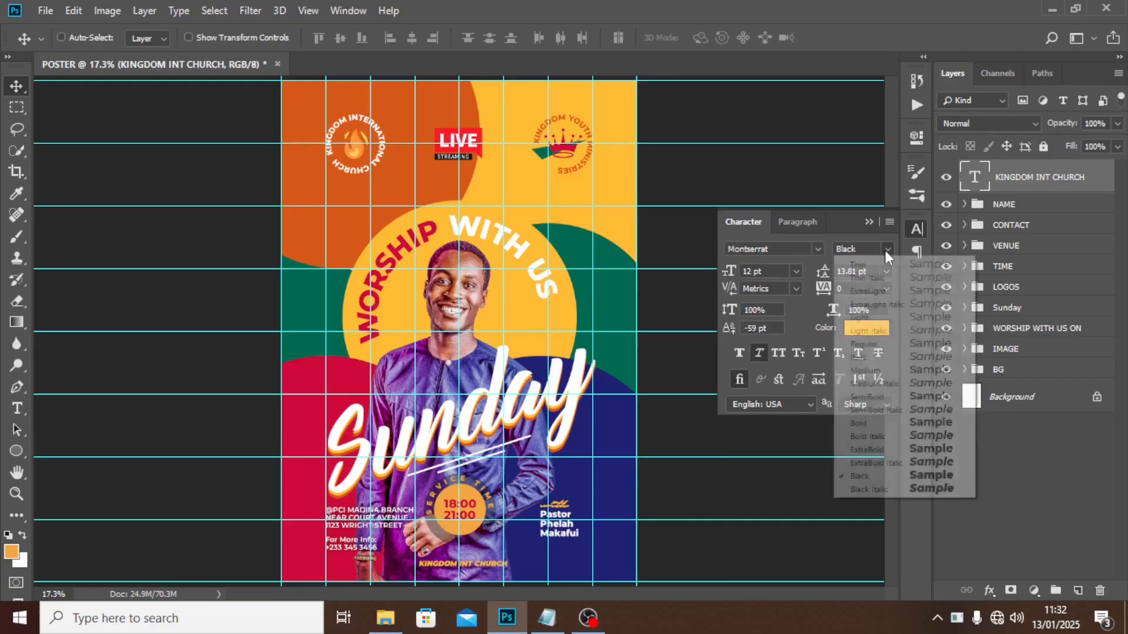
click(864, 395)
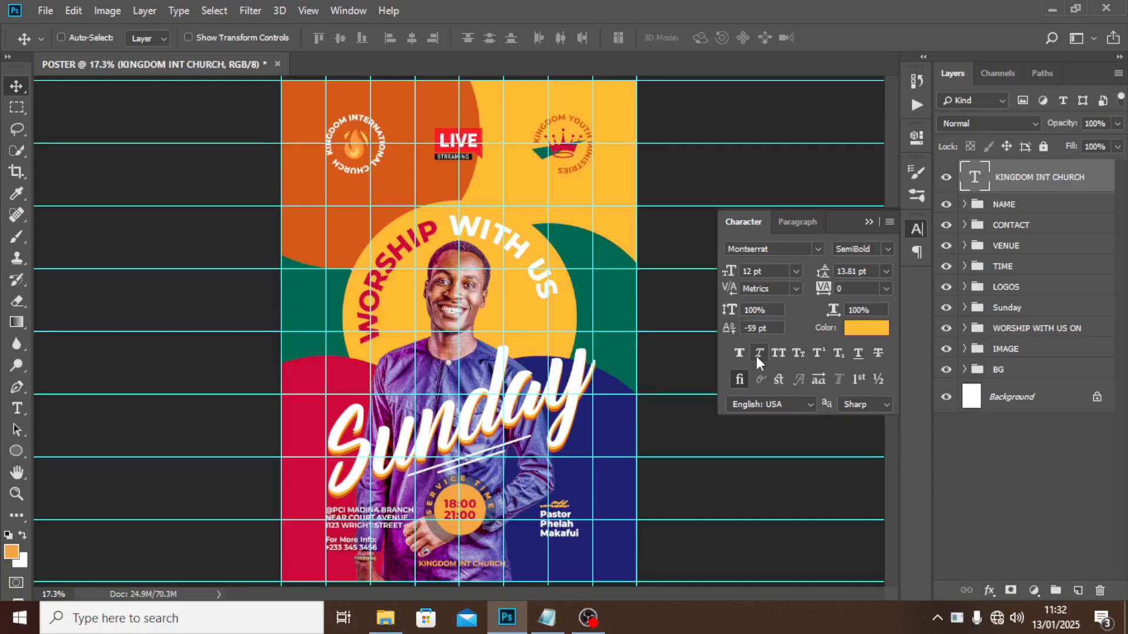
click(798, 223)
click(804, 216)
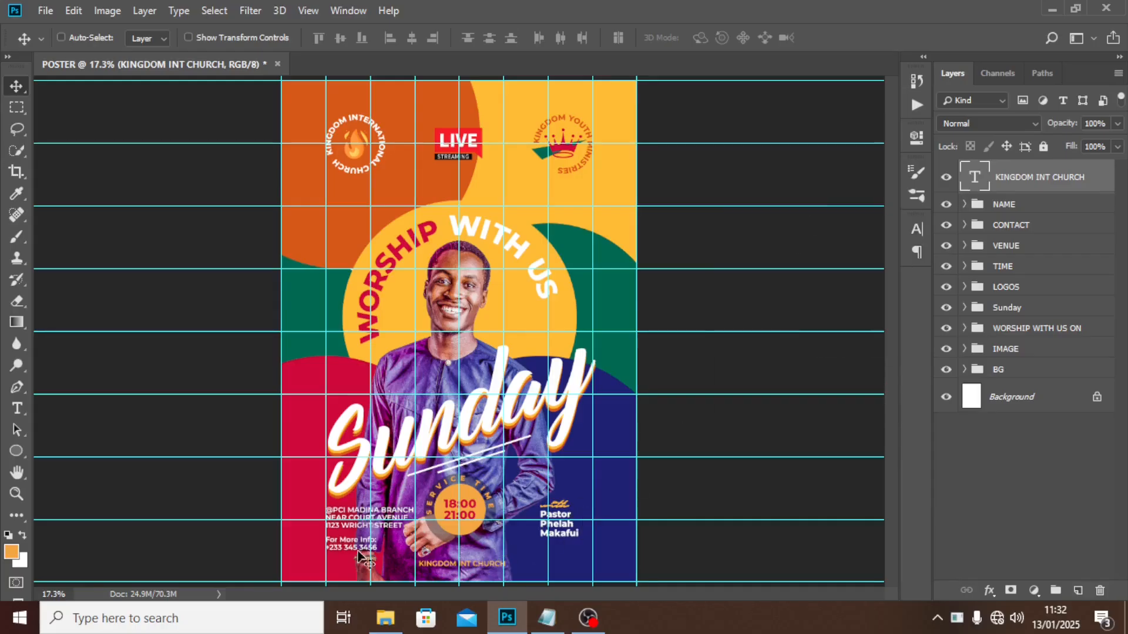
drag(423, 573, 355, 575)
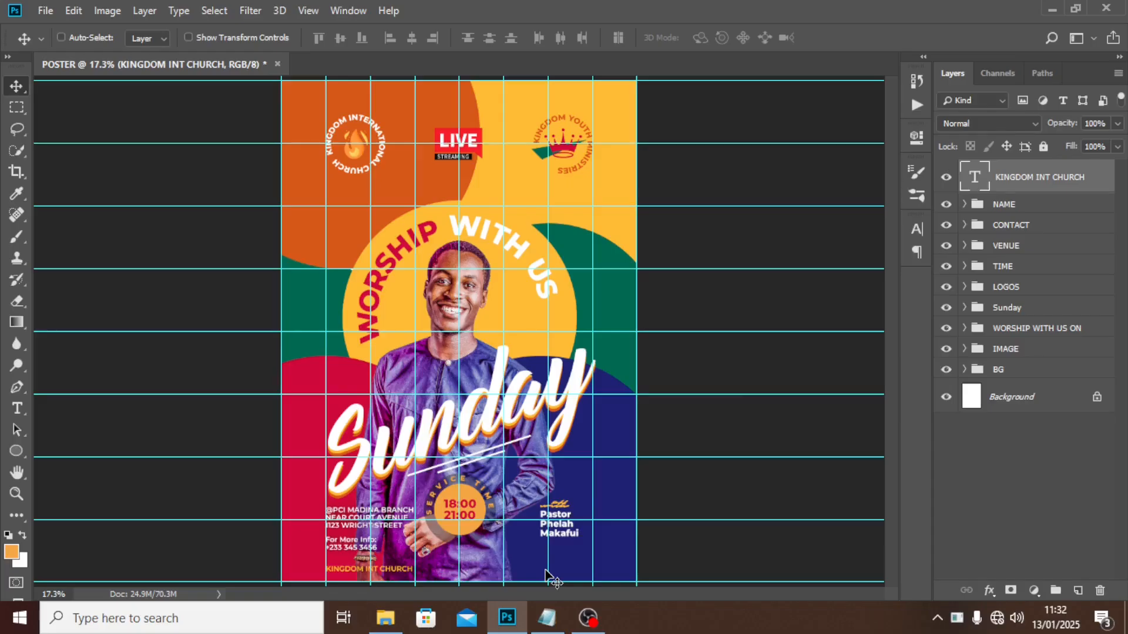
Spread the church name letters with 1100 tracking.
click(917, 229)
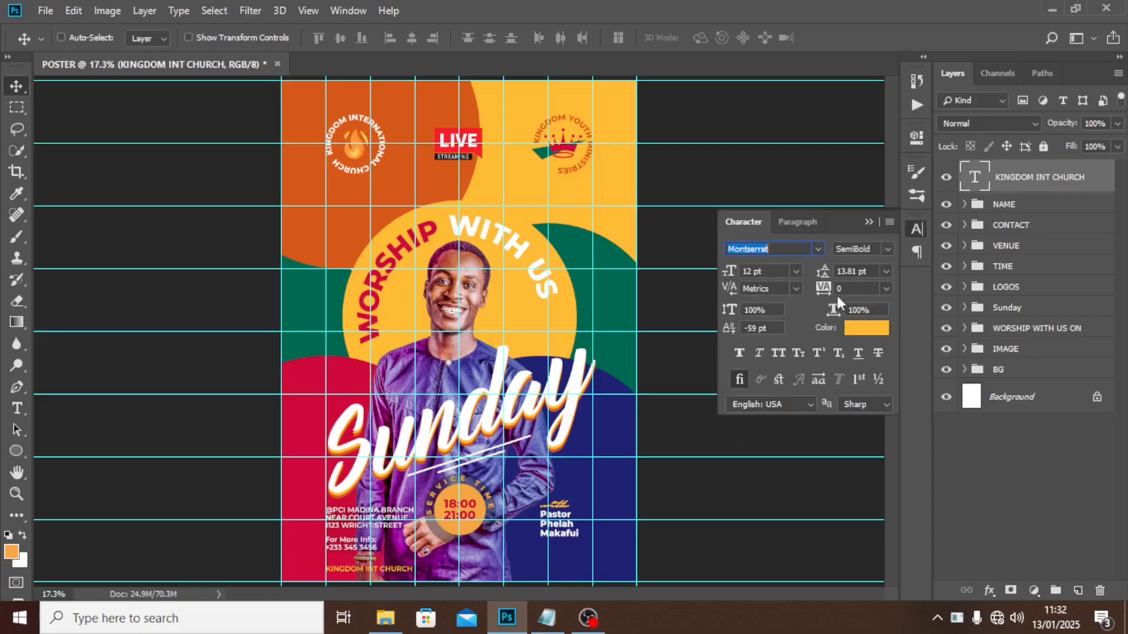
click(827, 286)
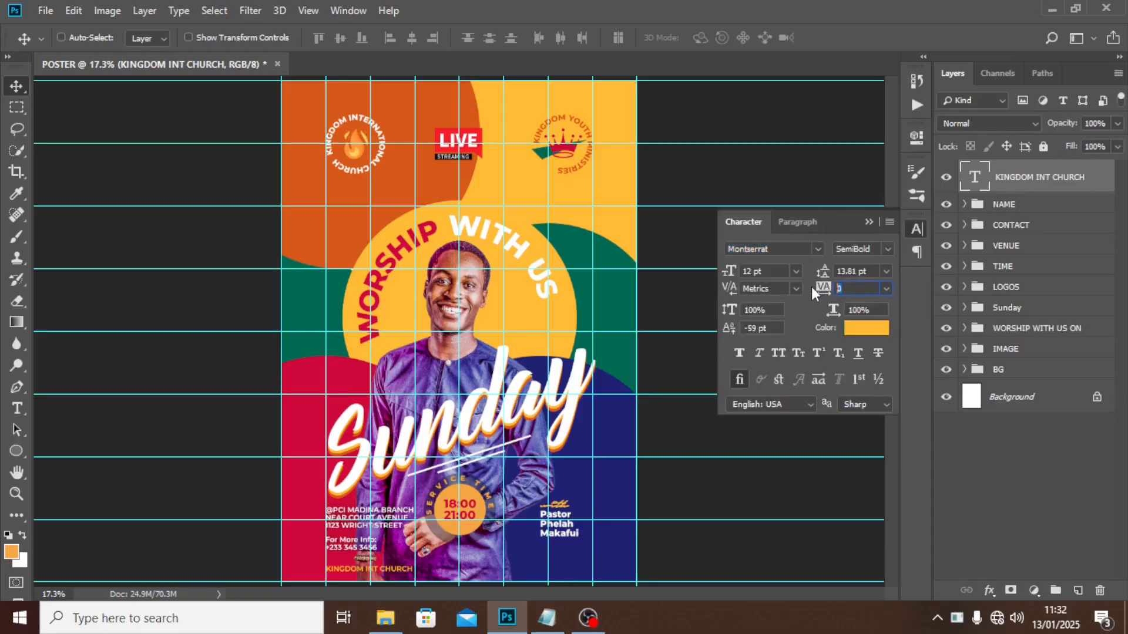
text(1100)
key(Return)
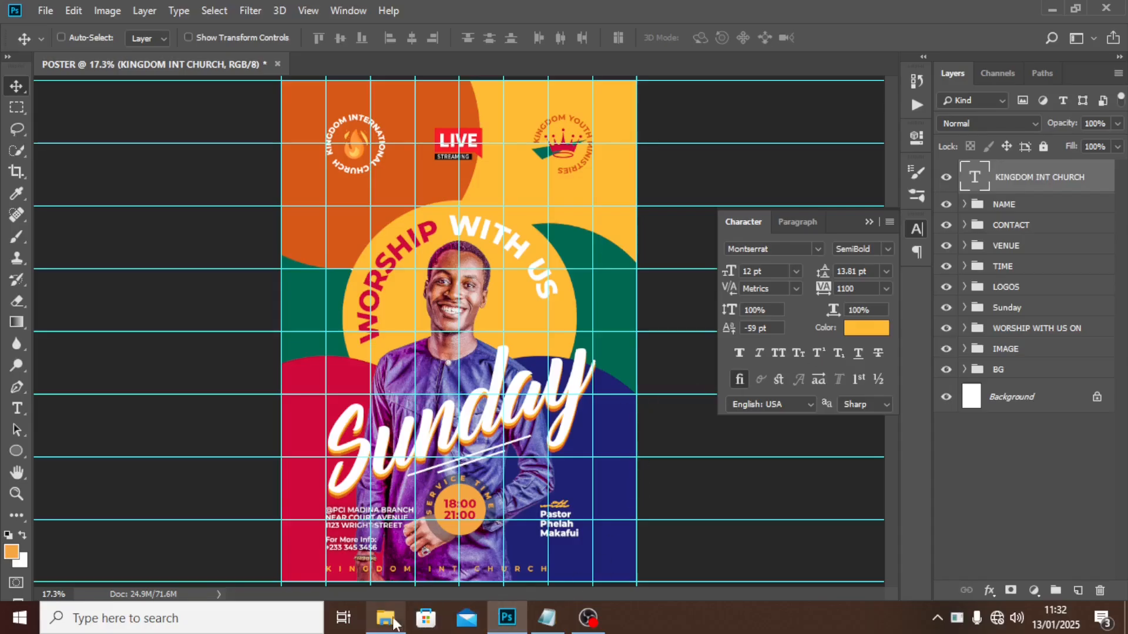
Drag the Facebook logo from the assets folder onto the poster and scale it to about 9%.
click(385, 617)
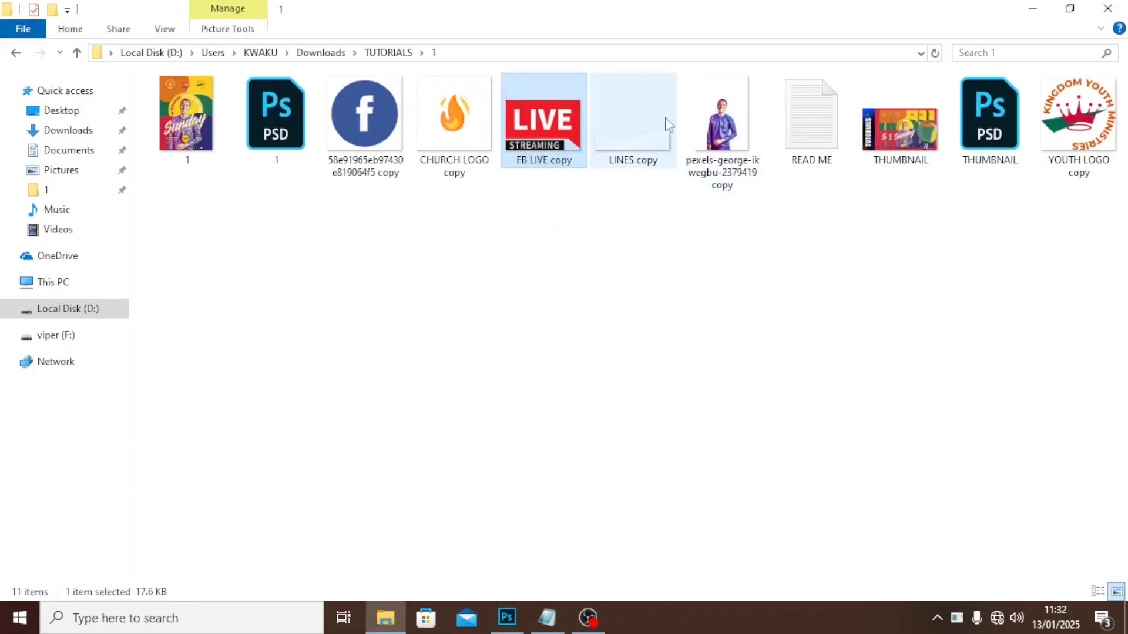
drag(364, 115, 470, 382)
drag(536, 254, 589, 576)
key(Return)
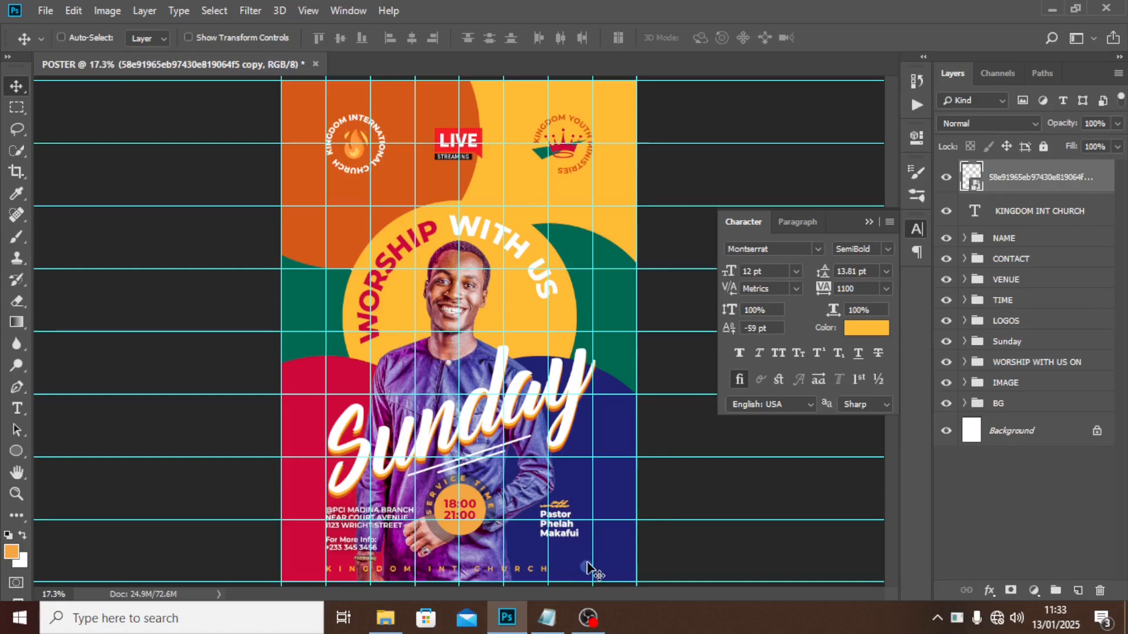
Nudge the Facebook icon left and give it a white Color Overlay.
drag(589, 567, 577, 553)
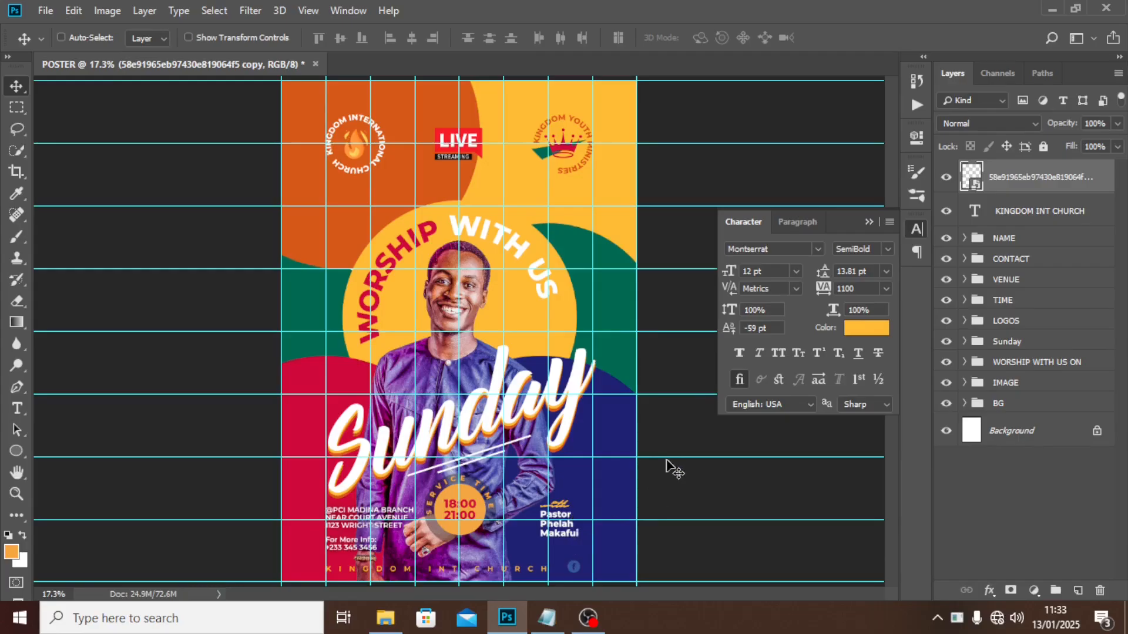
double_click(1096, 174)
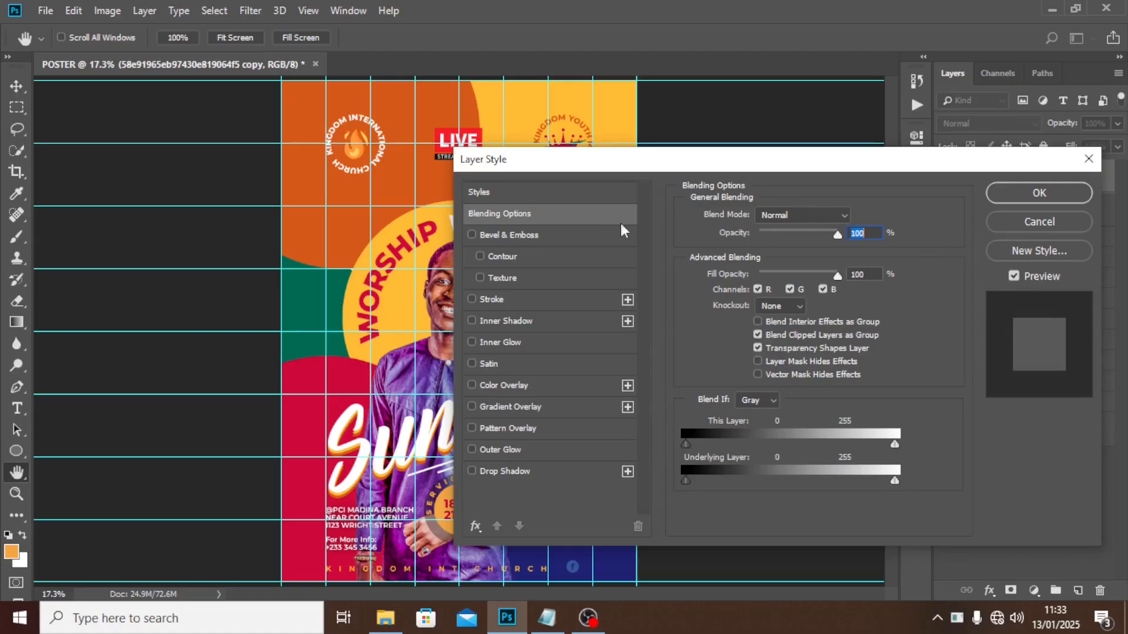
click(500, 387)
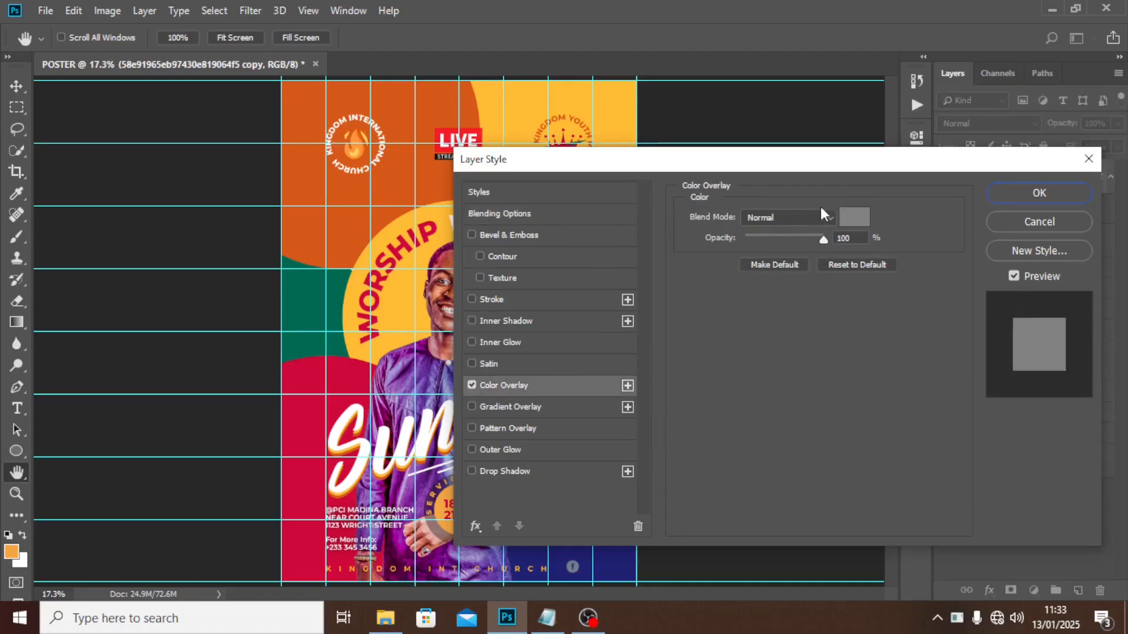
click(851, 220)
drag(603, 157, 535, 120)
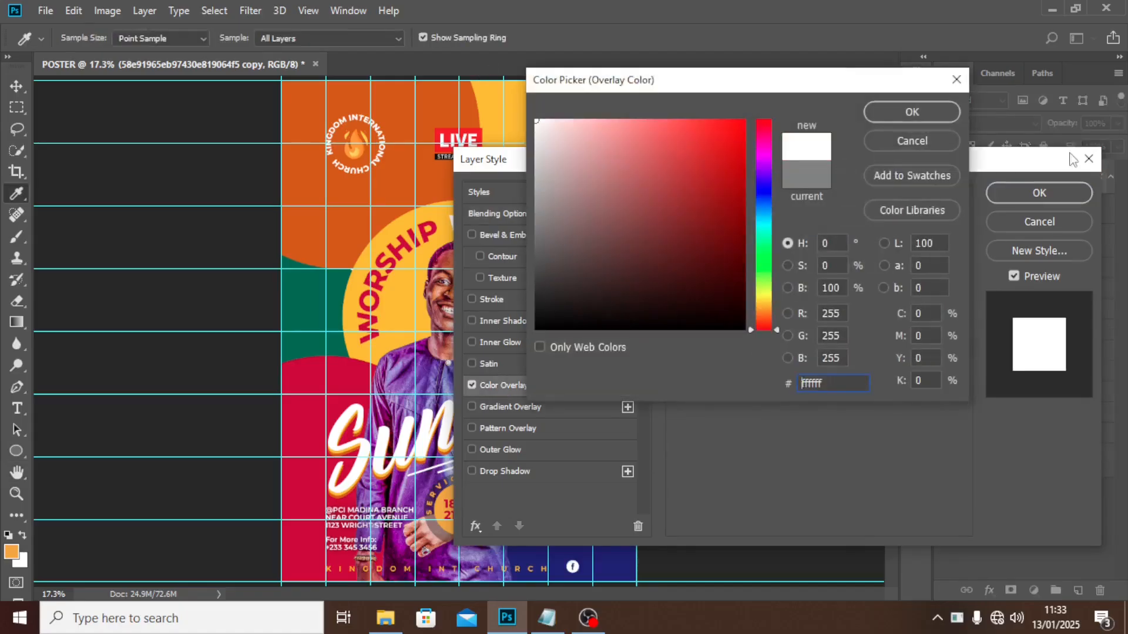
click(937, 121)
click(1040, 194)
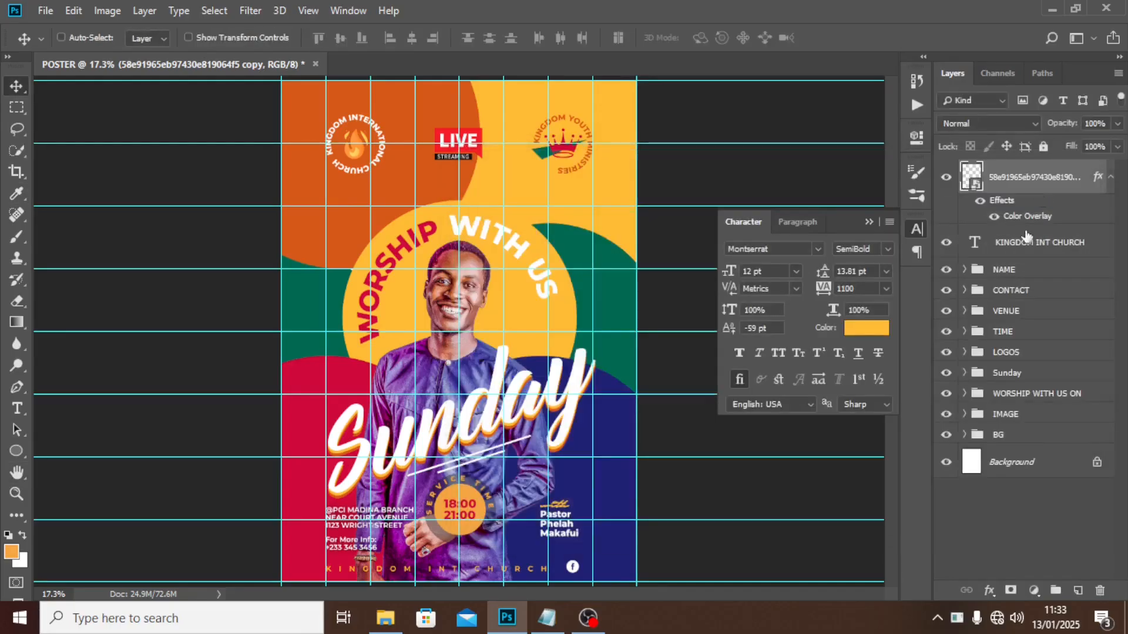
click(1110, 177)
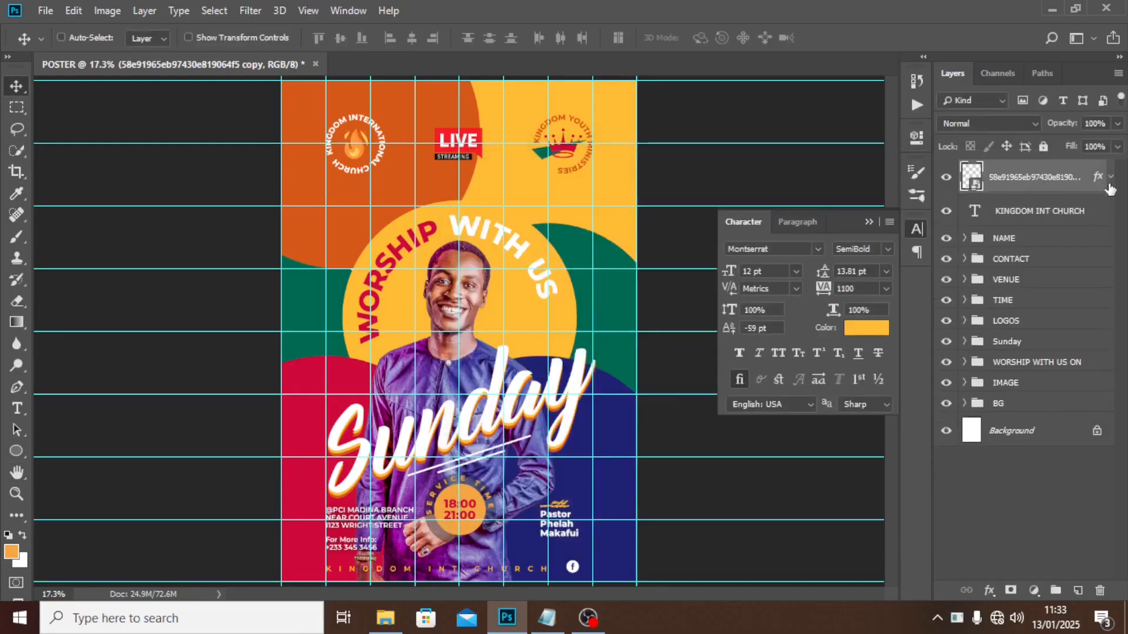
Group the icon with the KINGDOM INT CHURCH text as HANDLE and hide the guides and grid.
click(1038, 215)
shift+click(1037, 177)
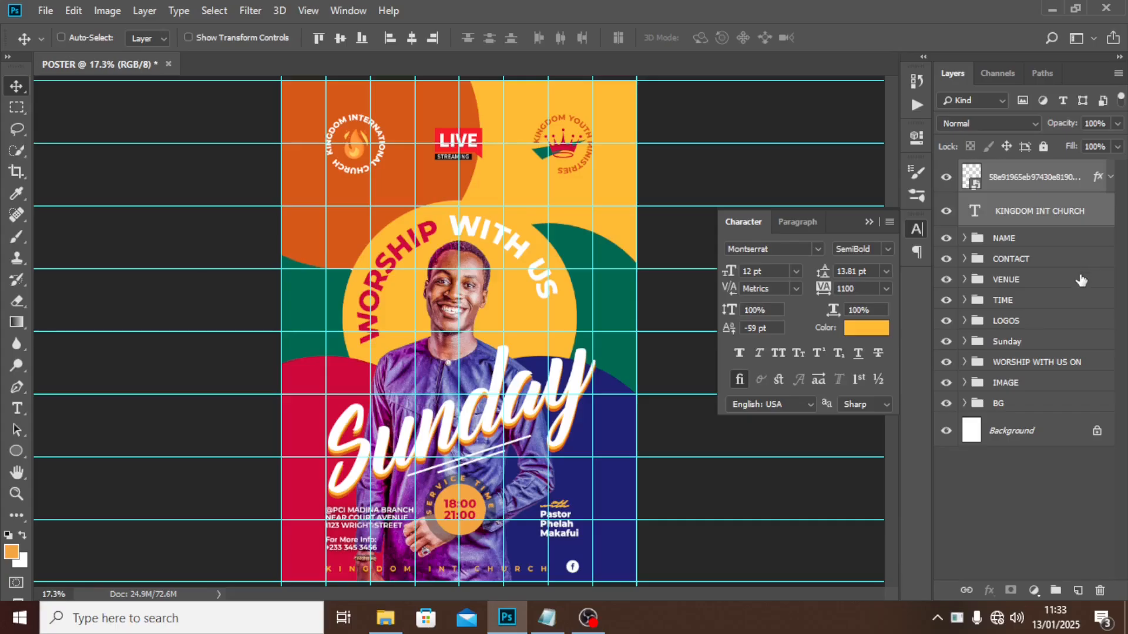
key(ctrl+g)
double_click(1005, 170)
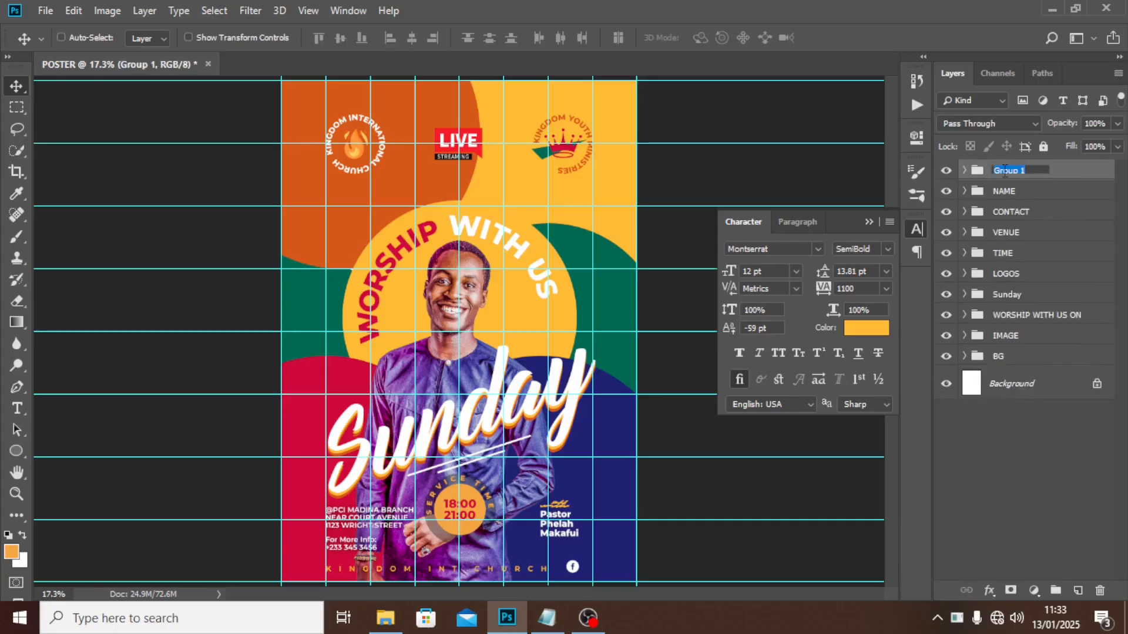
text(HANDLE)
key(Return)
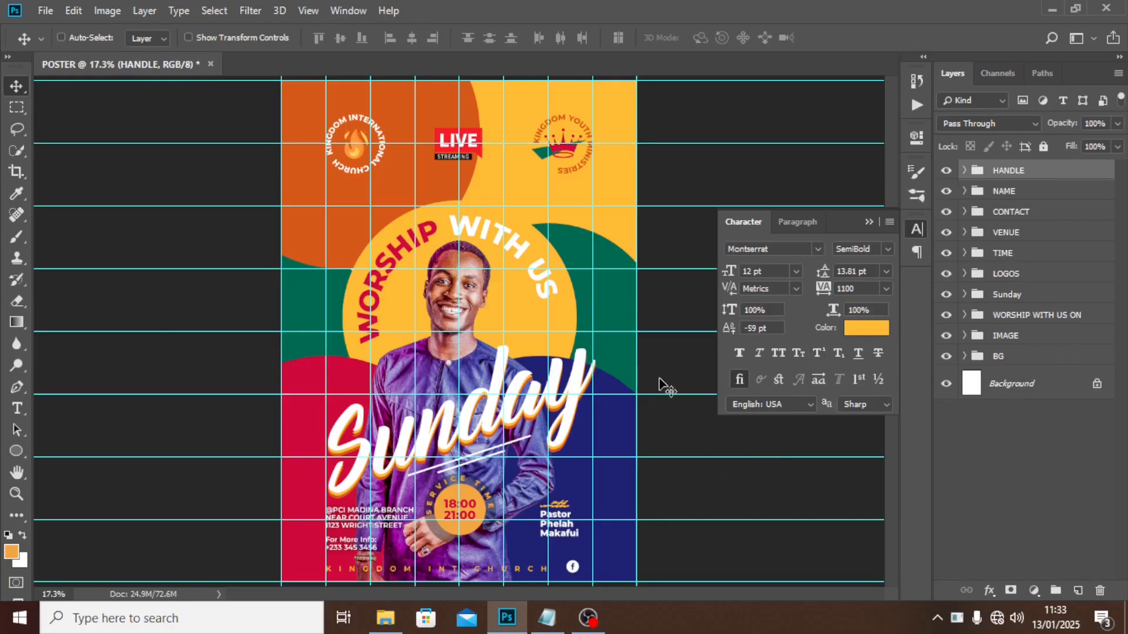
key(ctrl+h)
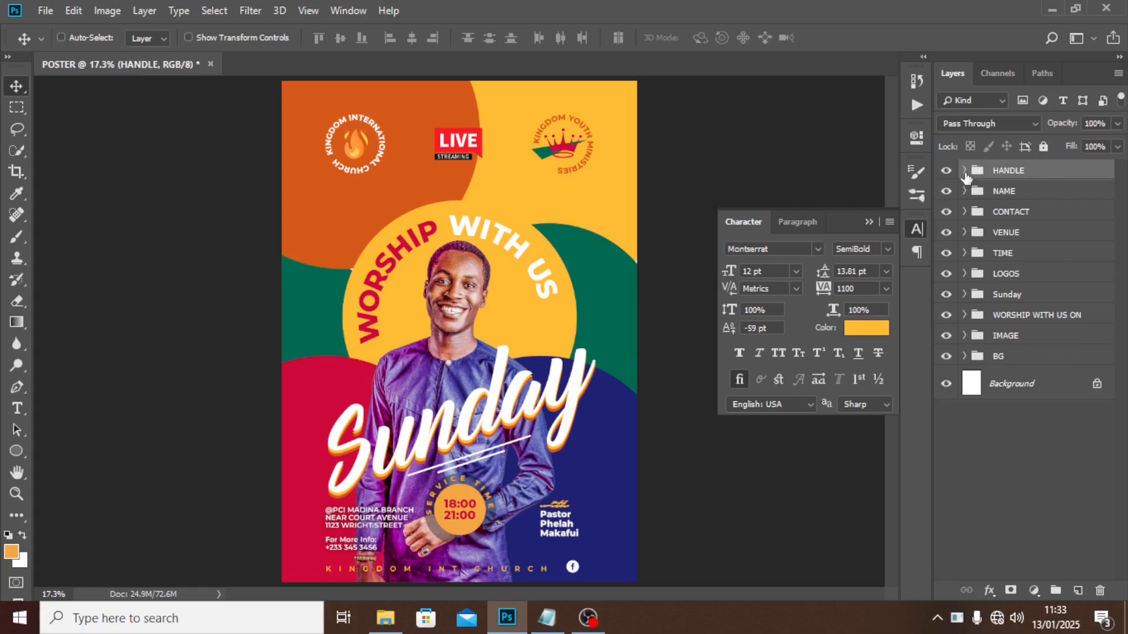
Reopen the KINGDOM INT CHURCH character settings to widen its tracking to 1200.
click(964, 171)
key(ctrl+plus)
key(ctrl+plus)
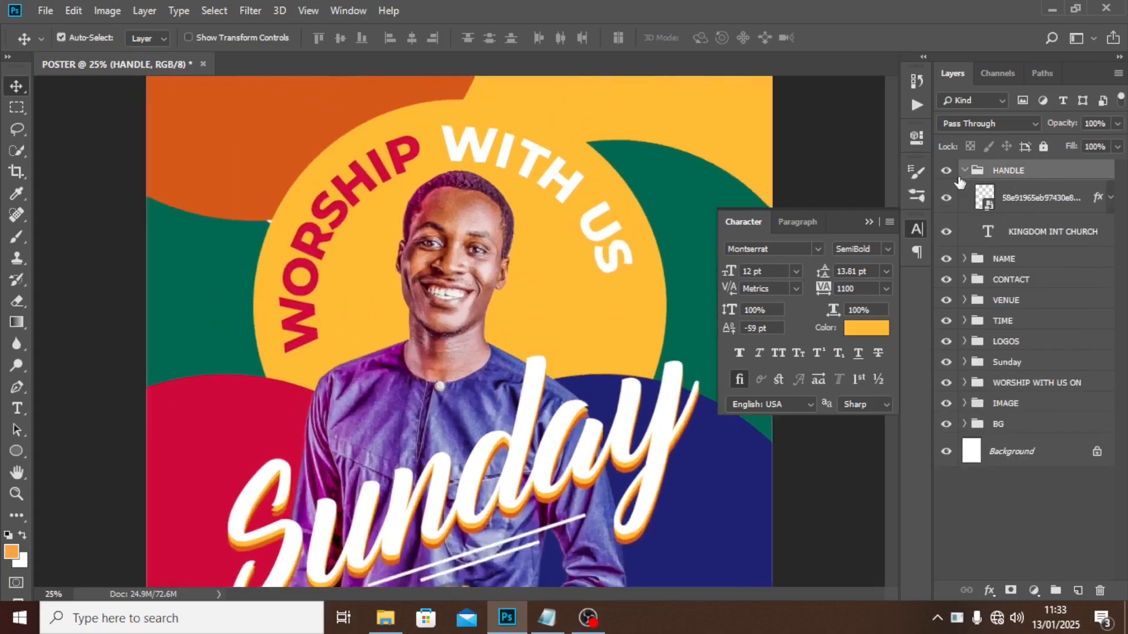
click(868, 222)
drag(890, 271, 893, 393)
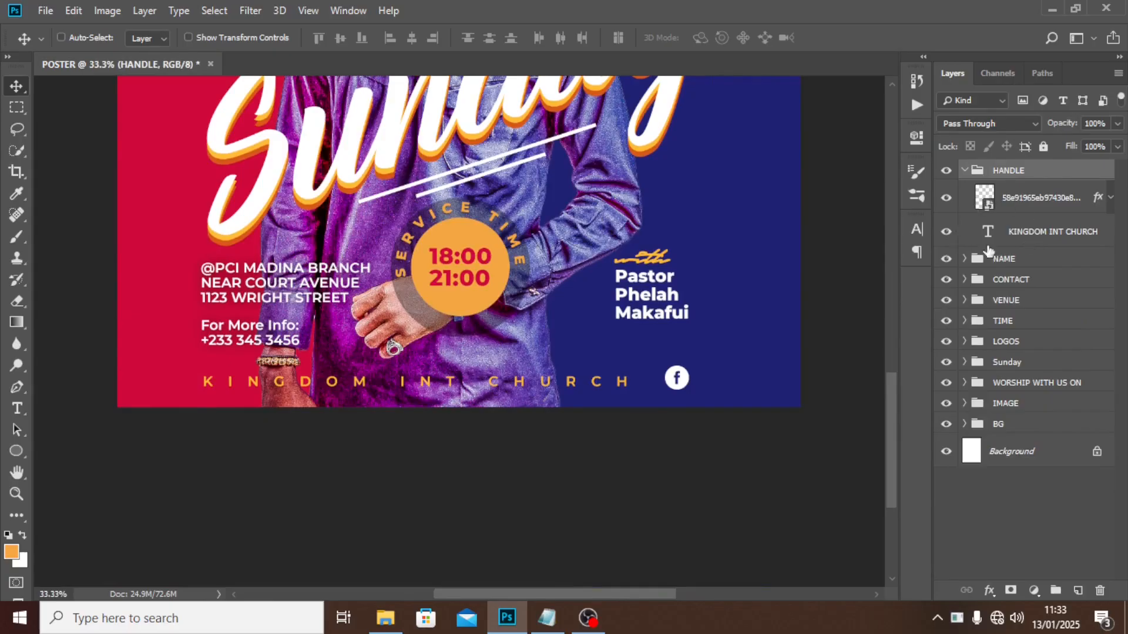
click(969, 232)
click(916, 230)
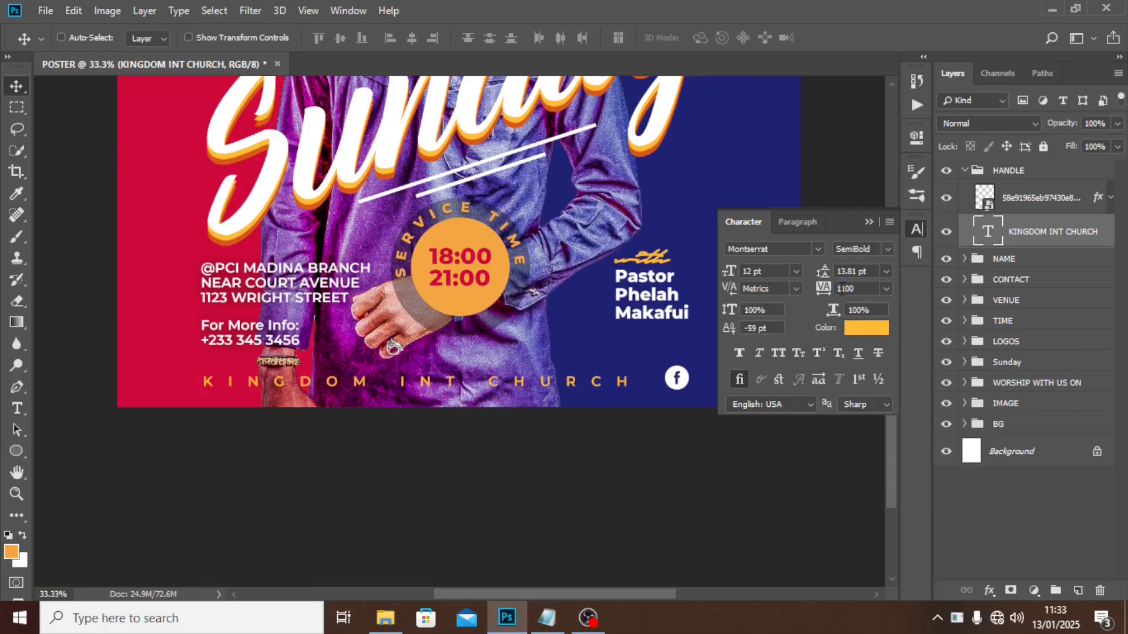
click(841, 288)
Set the KINGDOM INT CHURCH text tracking to 1200 and its colour to ffffff.
key(Return)
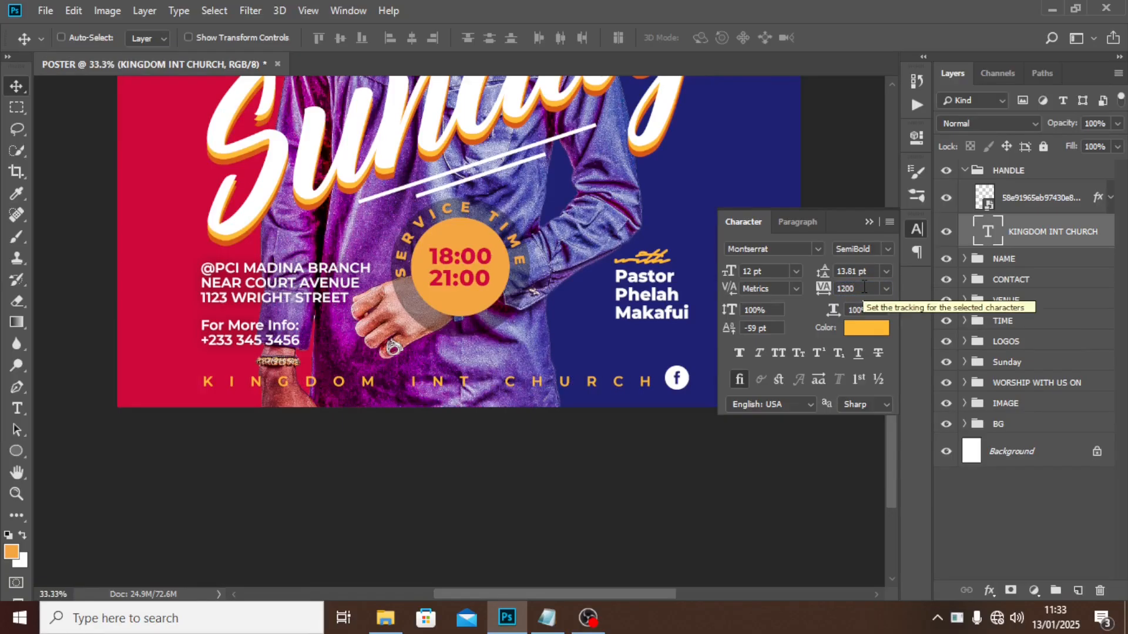
click(866, 222)
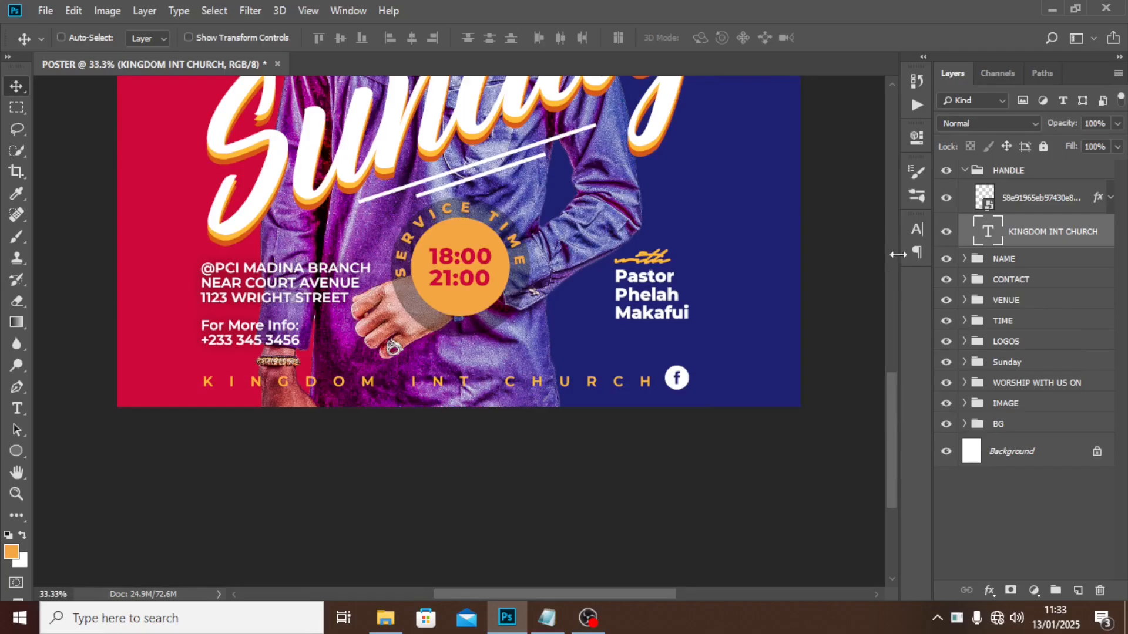
click(916, 230)
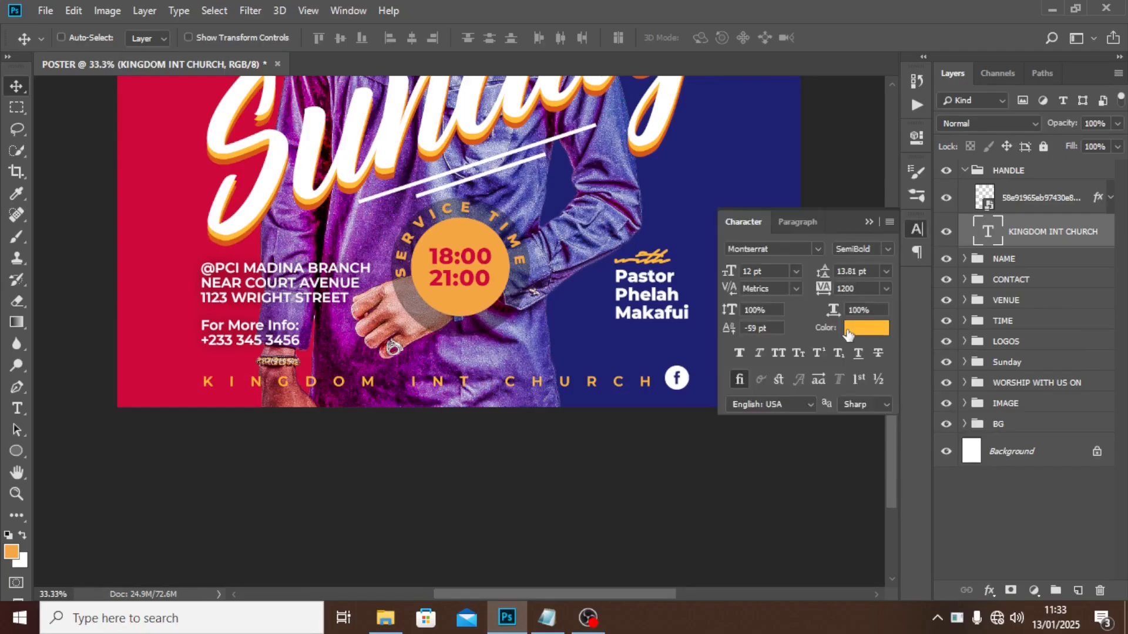
click(867, 328)
text(ffffff)
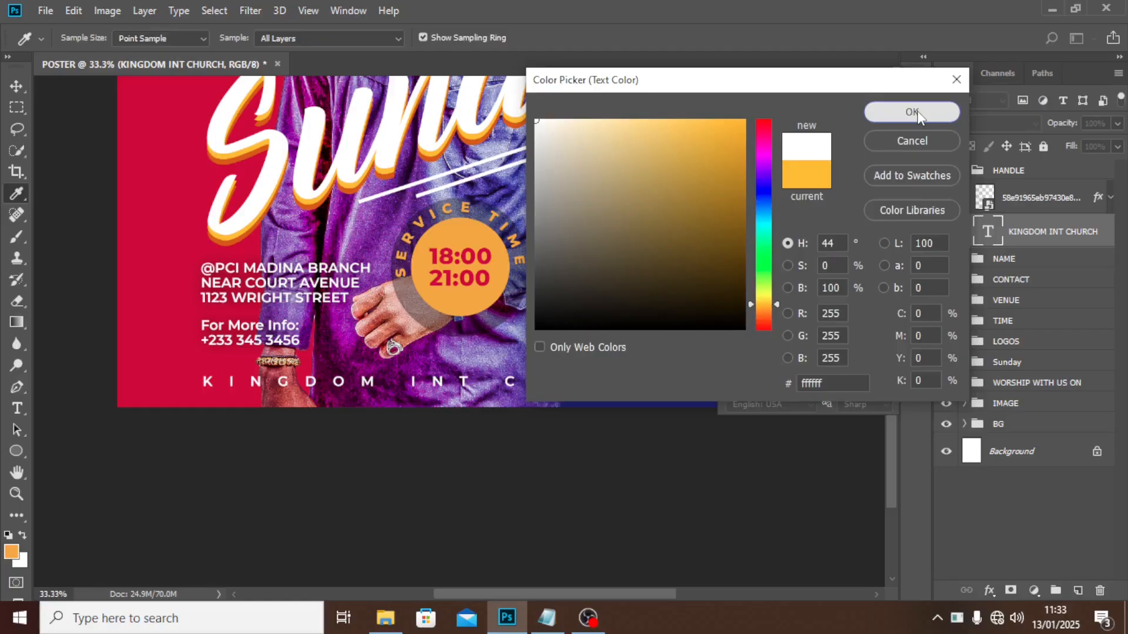
click(911, 112)
click(868, 222)
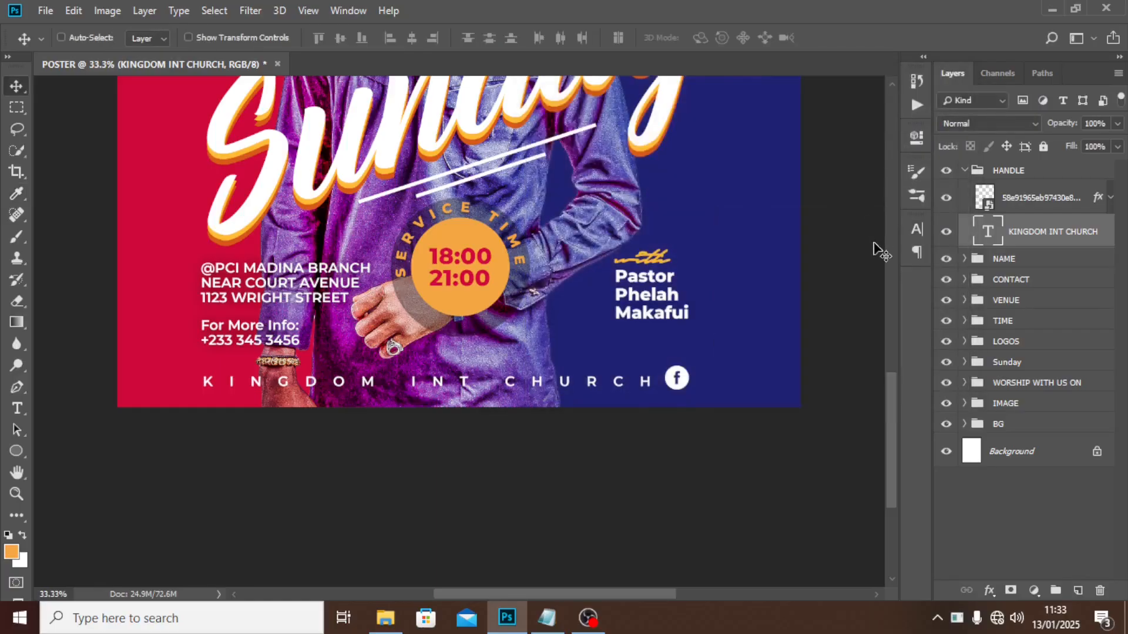
Add a drop shadow (67% opacity, 49 px size) to the KINGDOM INT CHURCH layer.
double_click(1105, 228)
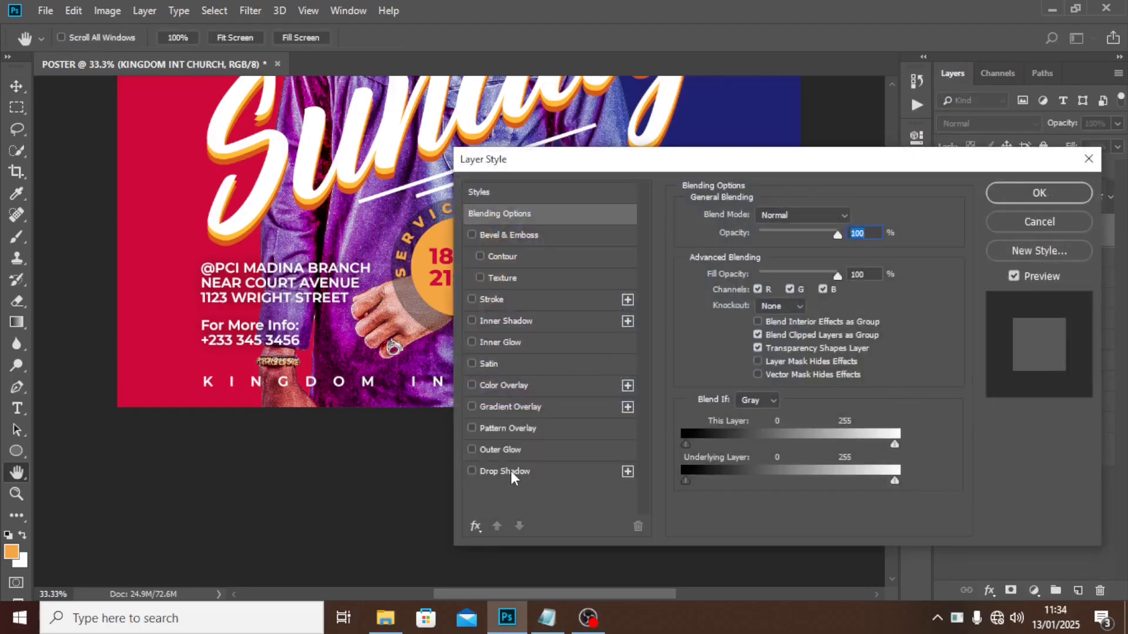
click(510, 471)
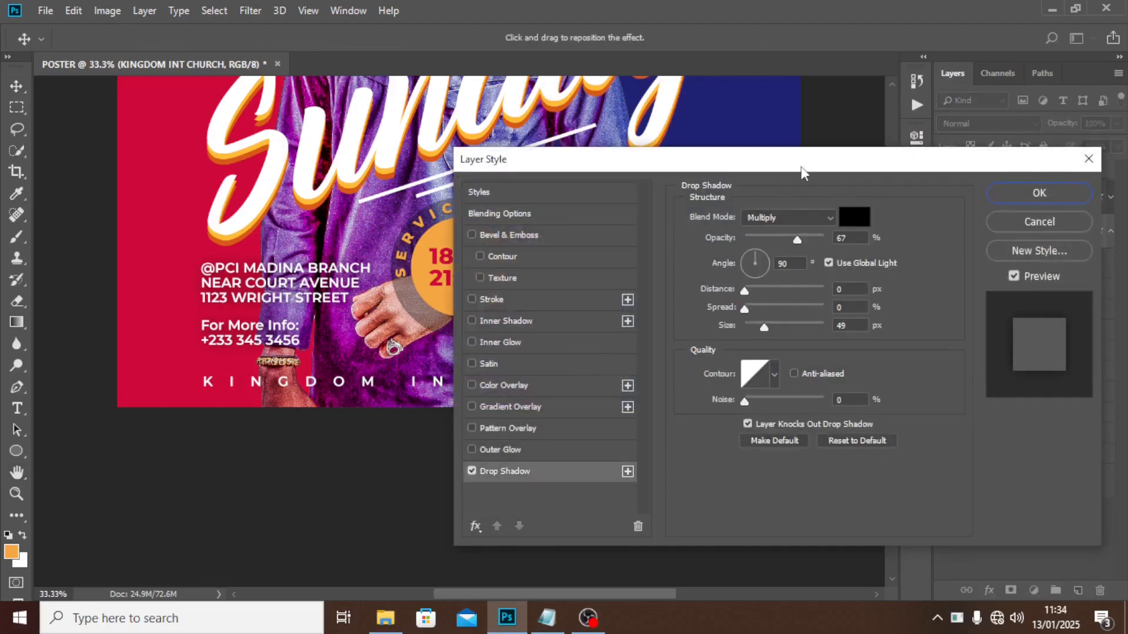
drag(801, 167, 685, 171)
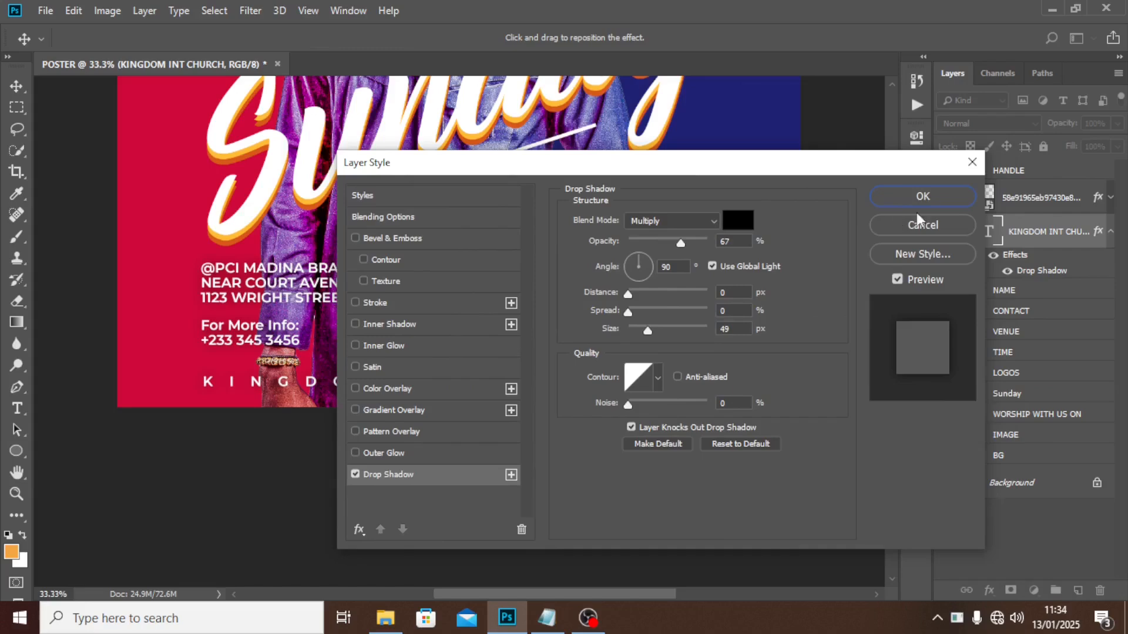
click(960, 199)
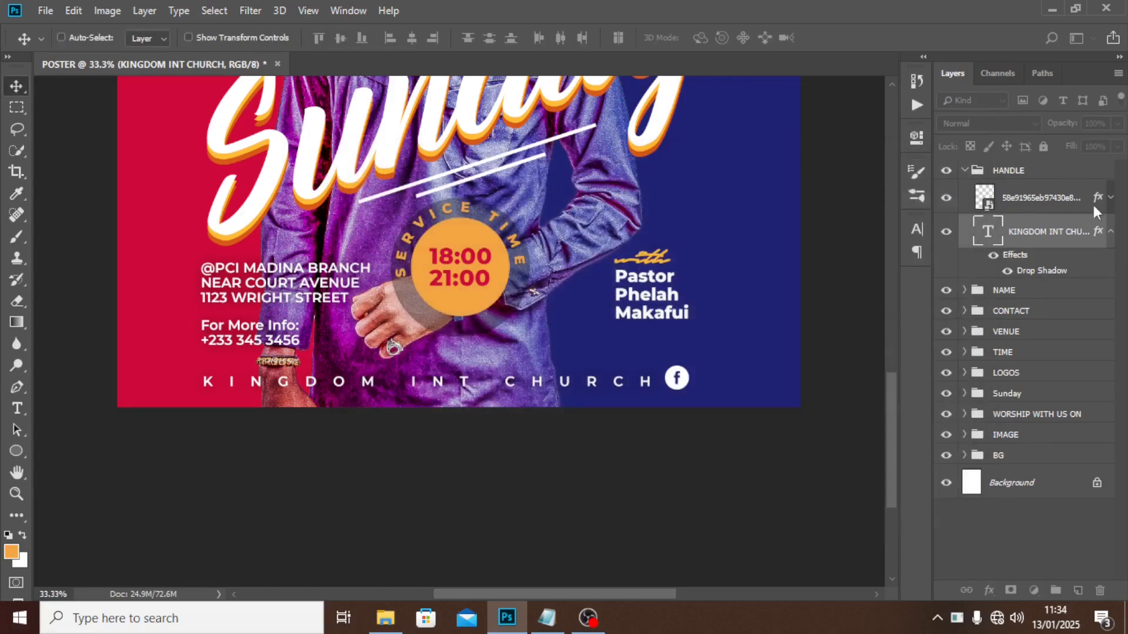
click(964, 172)
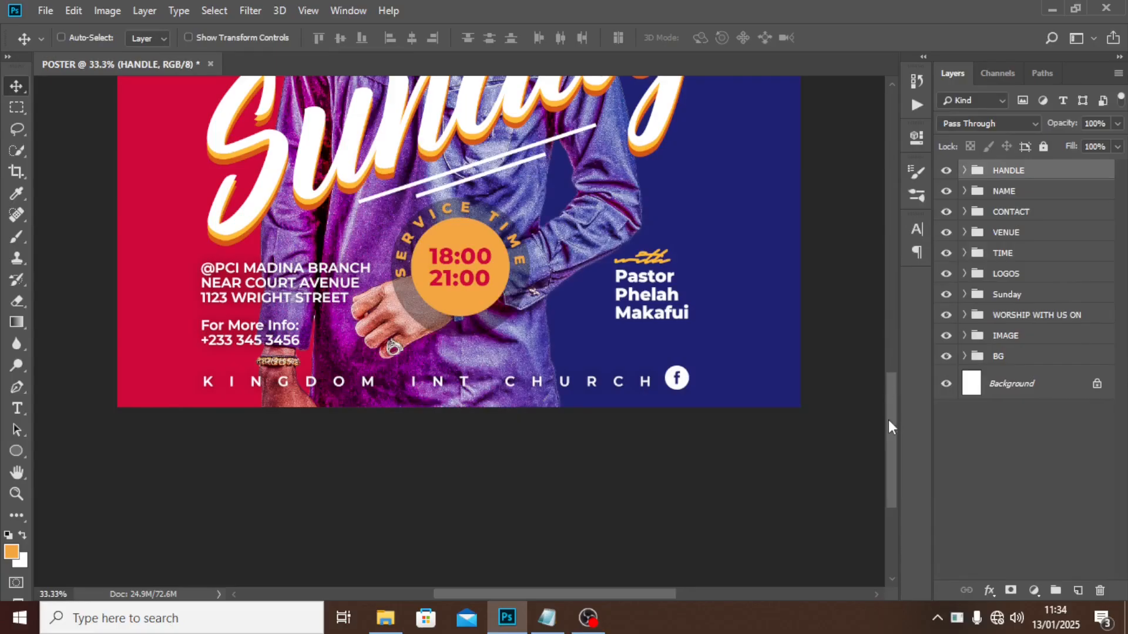
Paint a soft yellow glow over the man's face on a new Linear Dodge (Add) layer.
drag(888, 419, 929, 269)
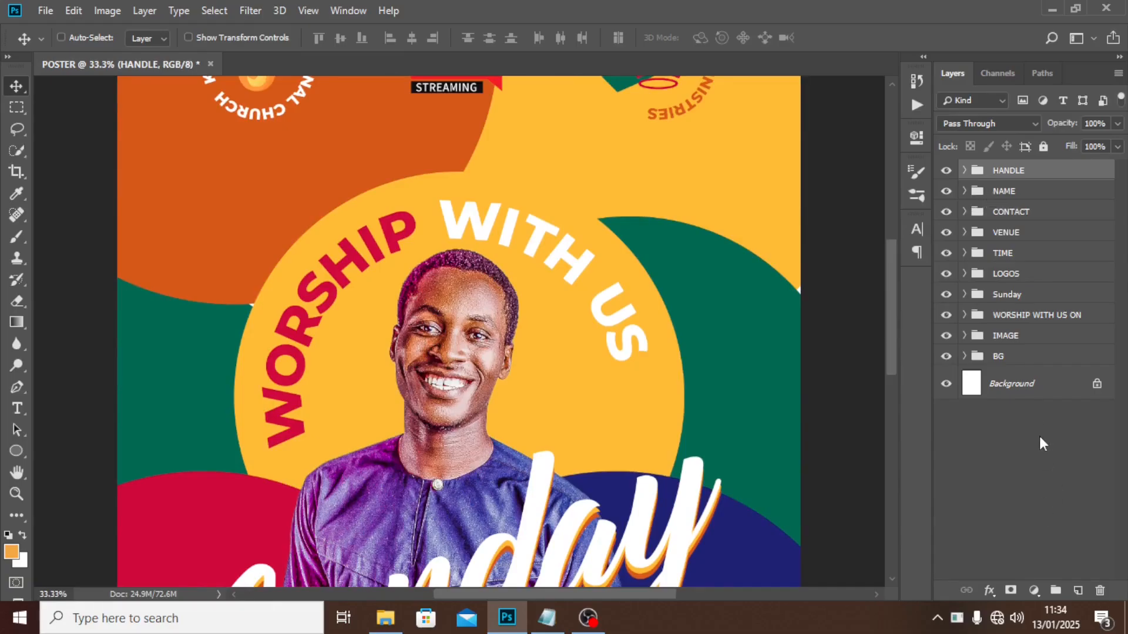
click(1079, 590)
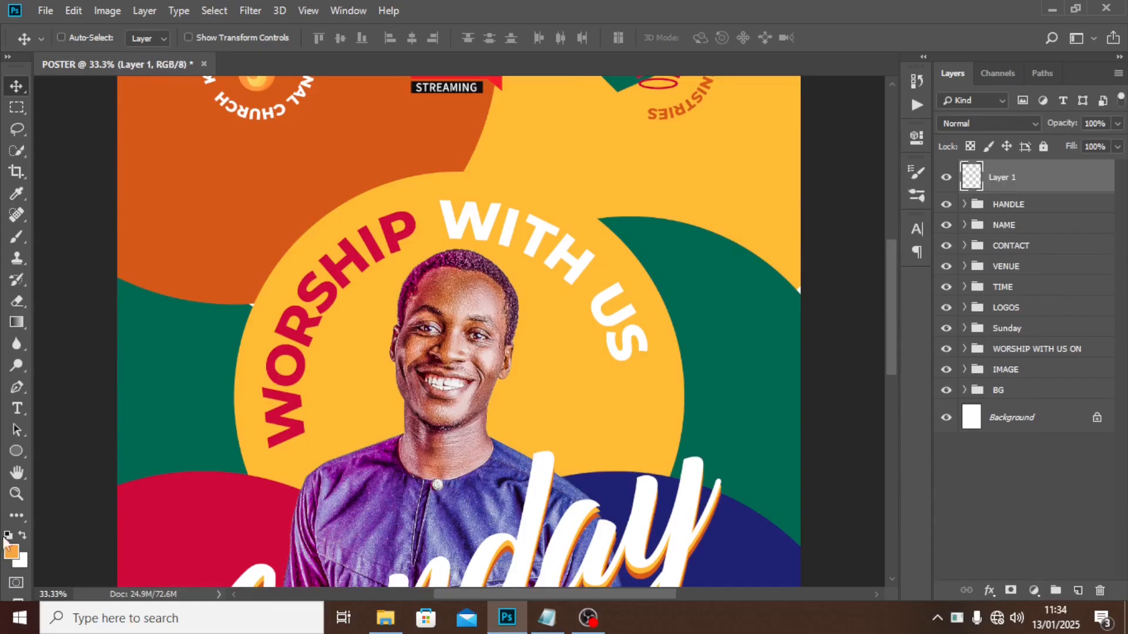
key(b)
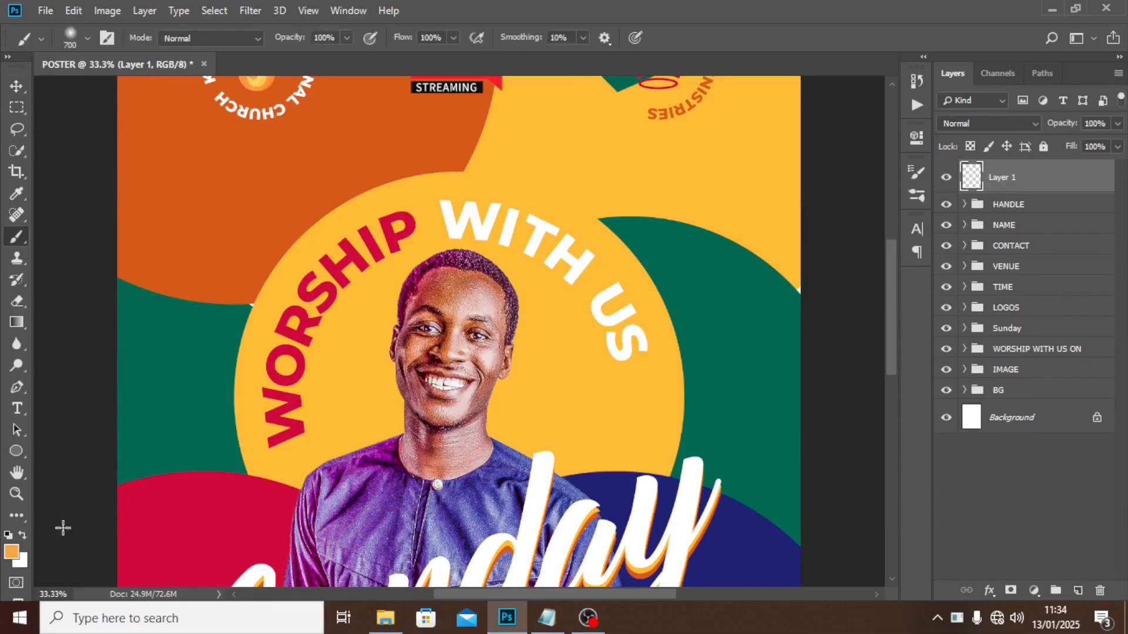
alt+click(537, 396)
click(87, 37)
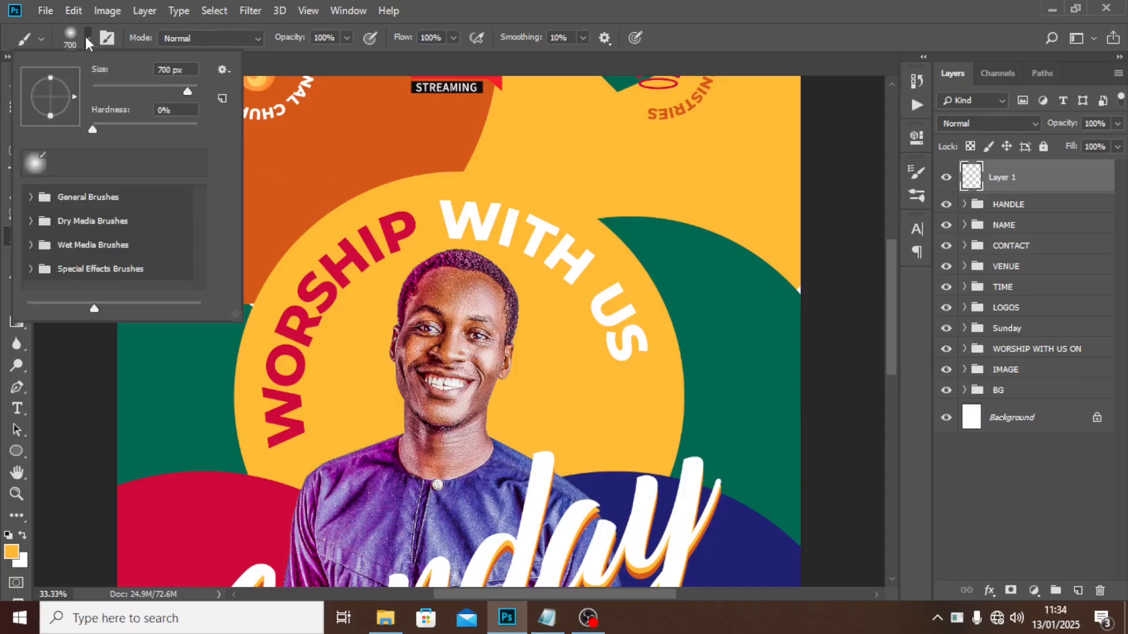
click(403, 4)
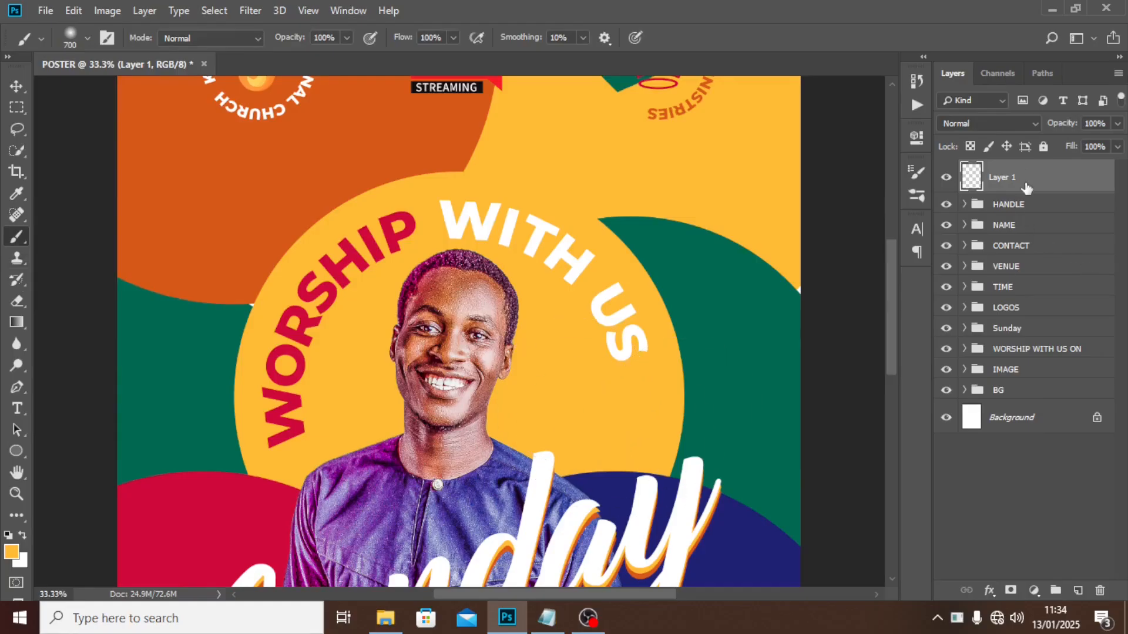
click(502, 414)
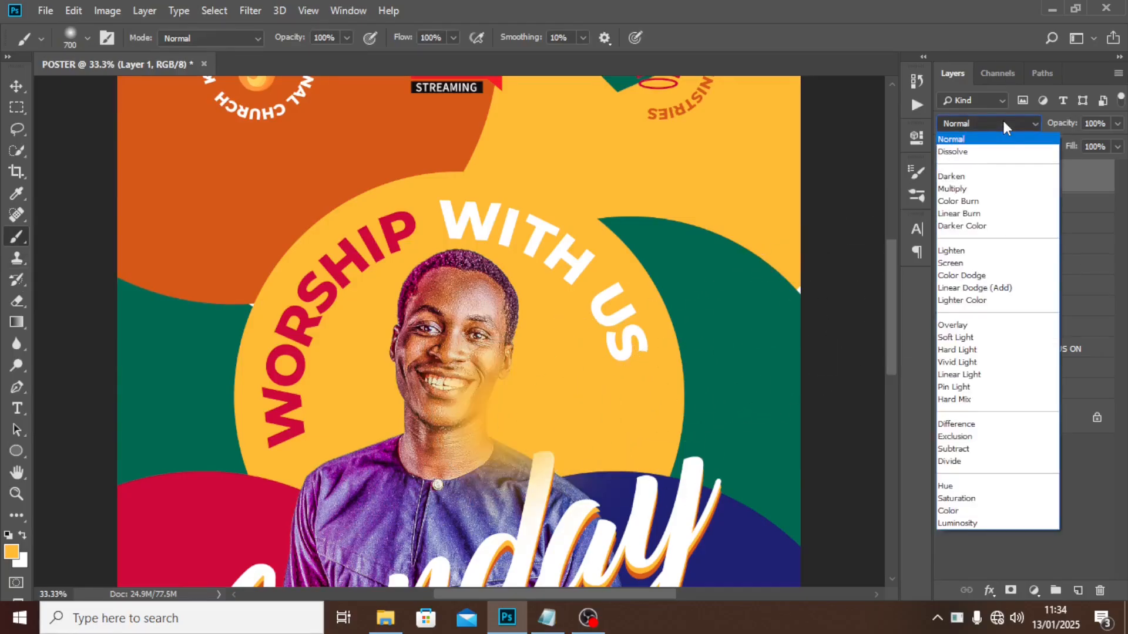
click(994, 287)
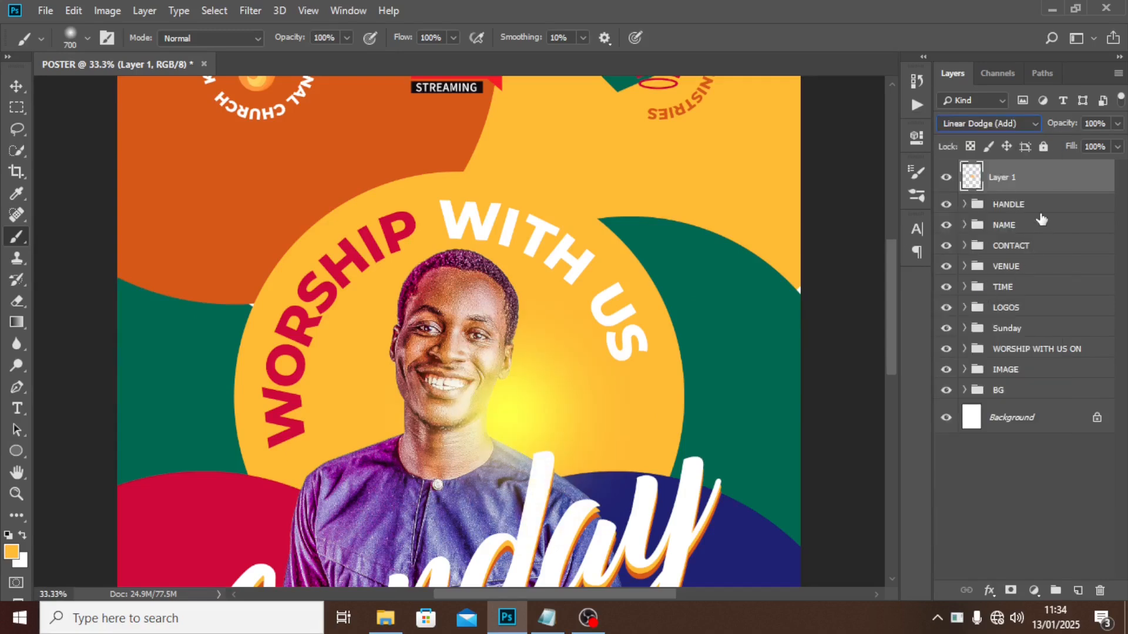
Shrink the glow to about 64% and shift it slightly down and left.
key(ctrl+t)
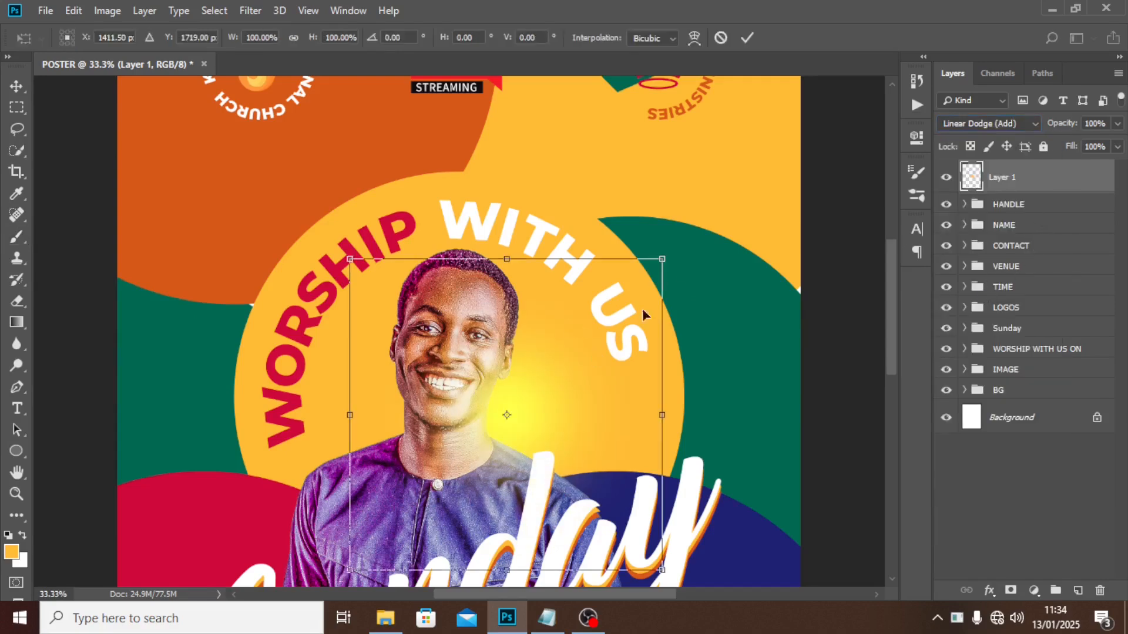
drag(666, 256, 605, 316)
drag(560, 367, 558, 381)
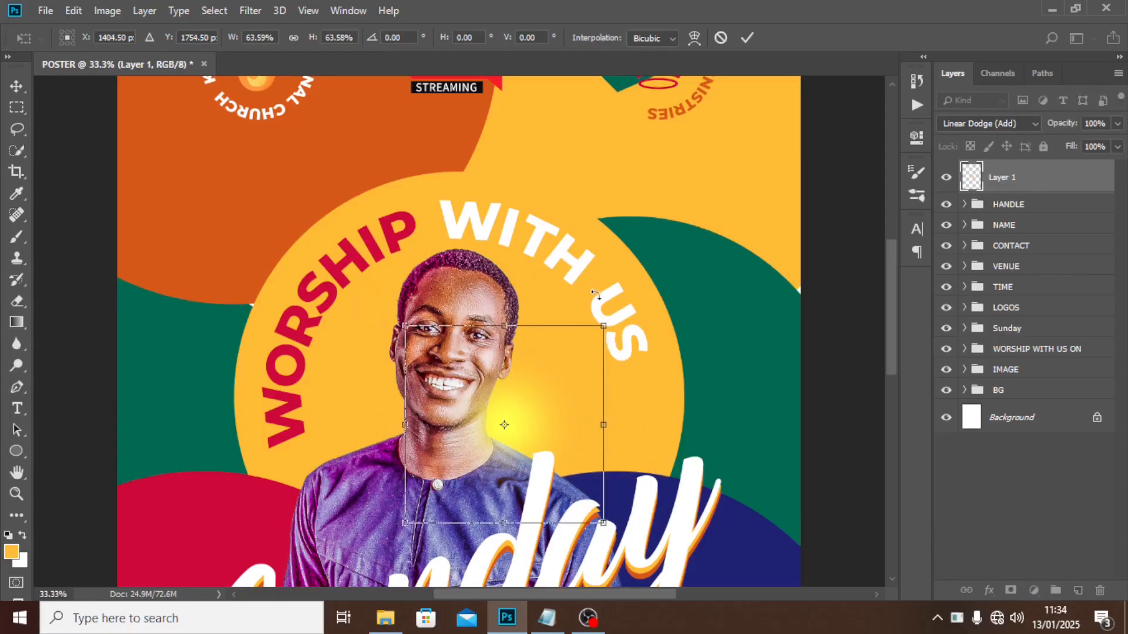
key(Return)
Set the glow layer to 46% opacity, reposition it behind the face, and group it.
key(b)
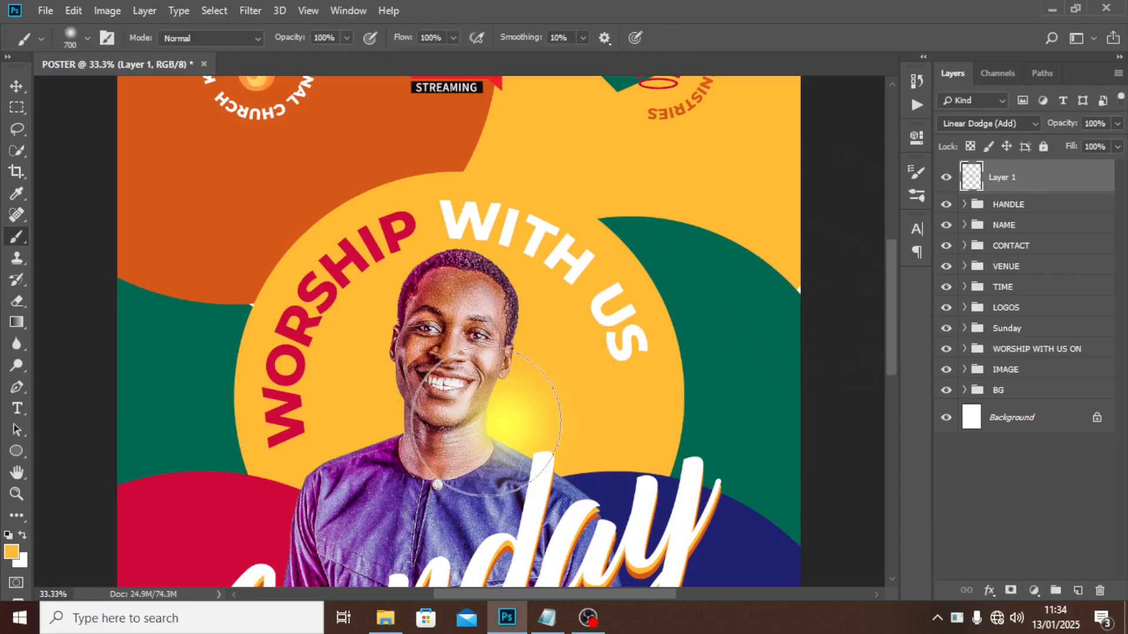
click(1118, 124)
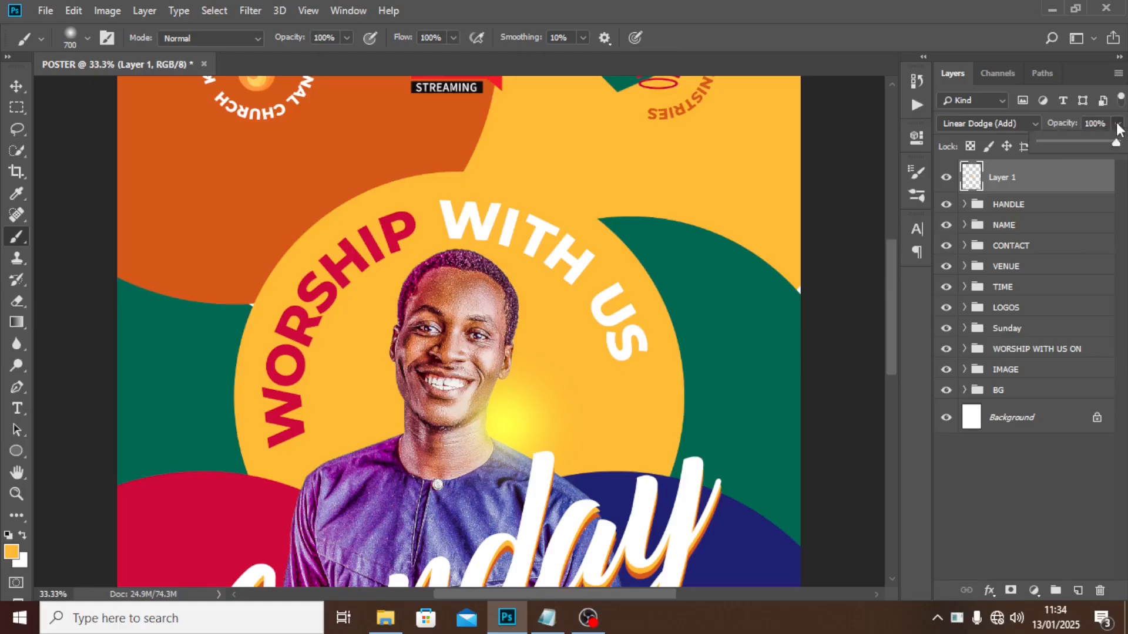
drag(1116, 143, 1094, 146)
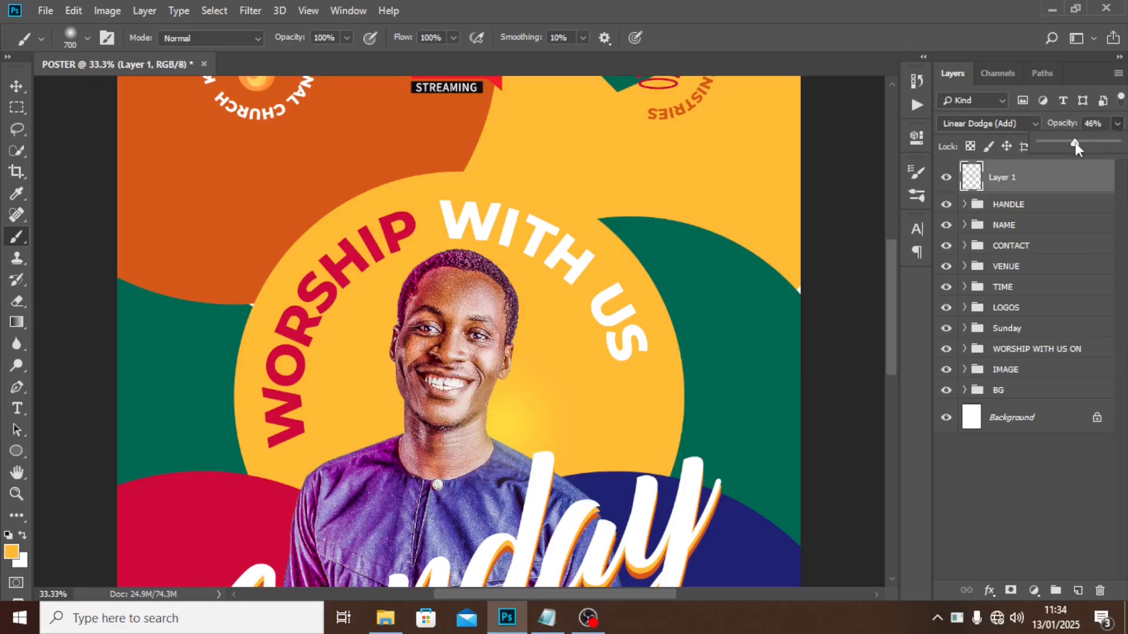
click(1012, 184)
key(v)
drag(524, 404, 532, 376)
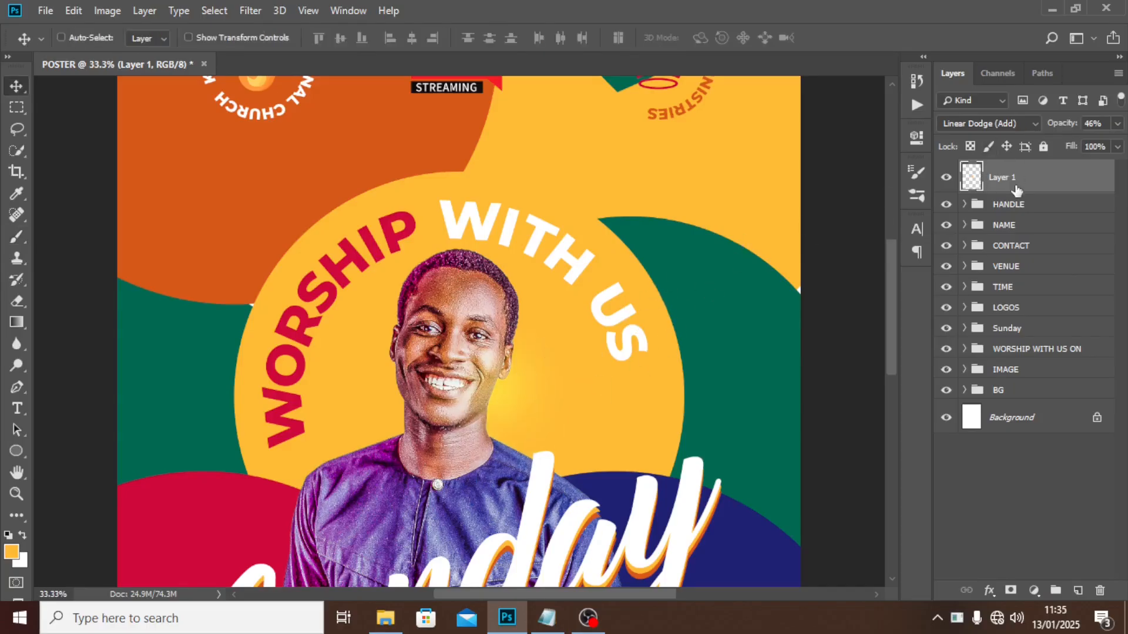
key(ctrl+g)
double_click(1005, 170)
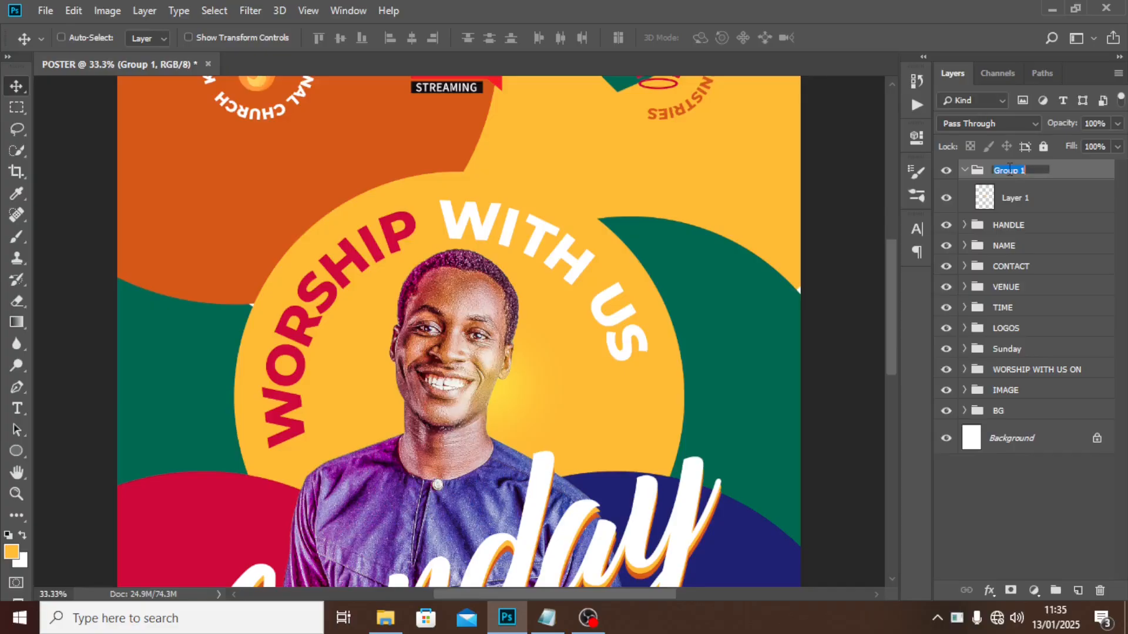
Name the new group GLOW, collapse it, and zoom in on the face to check the result.
text(GLOW)
key(Return)
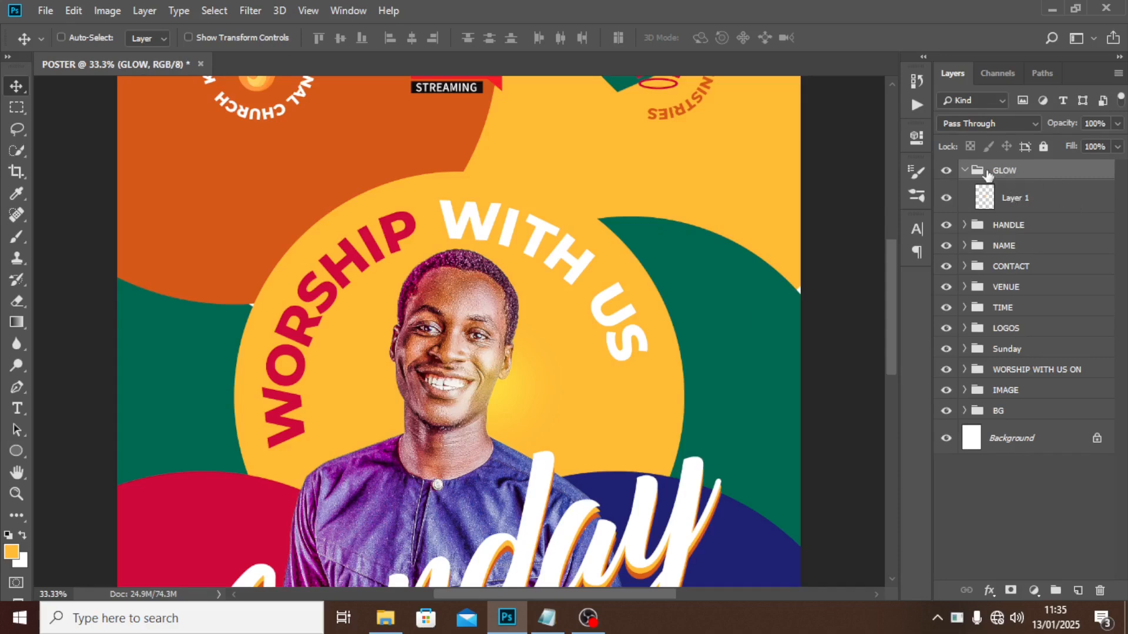
key(ctrl+0)
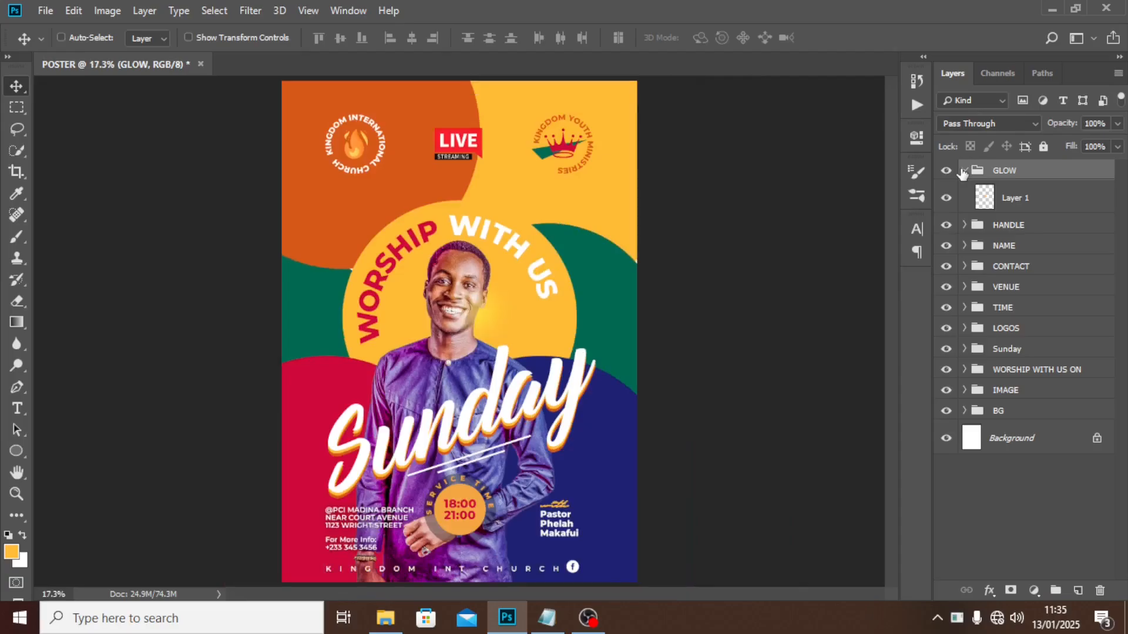
click(964, 171)
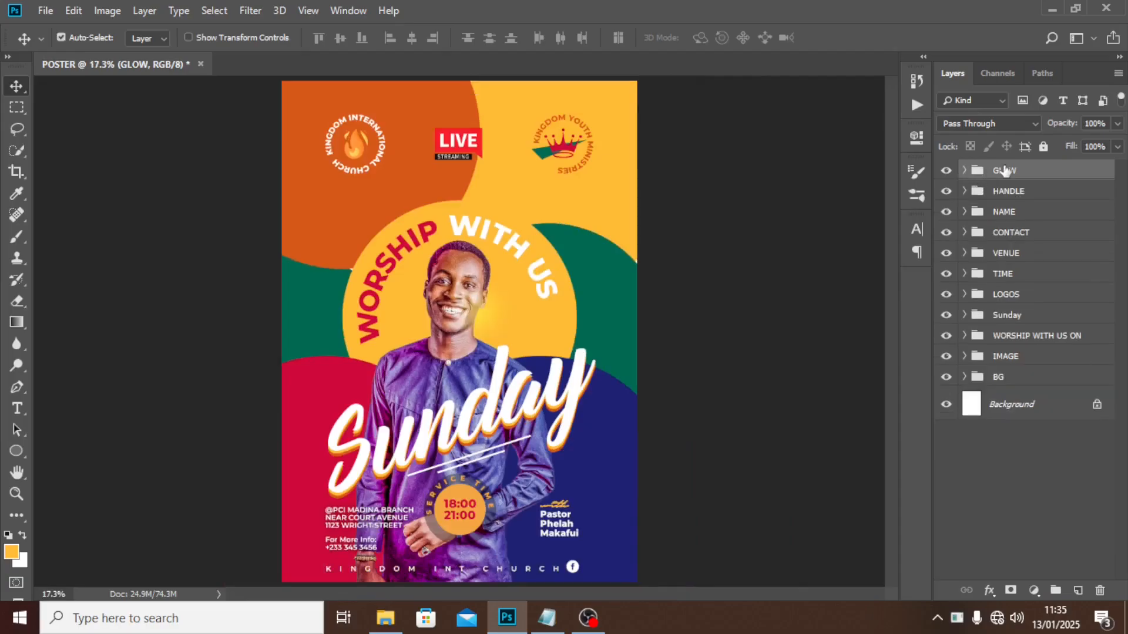
key(ctrl+equal)
key(ctrl+equal)
key(ctrl+equal)
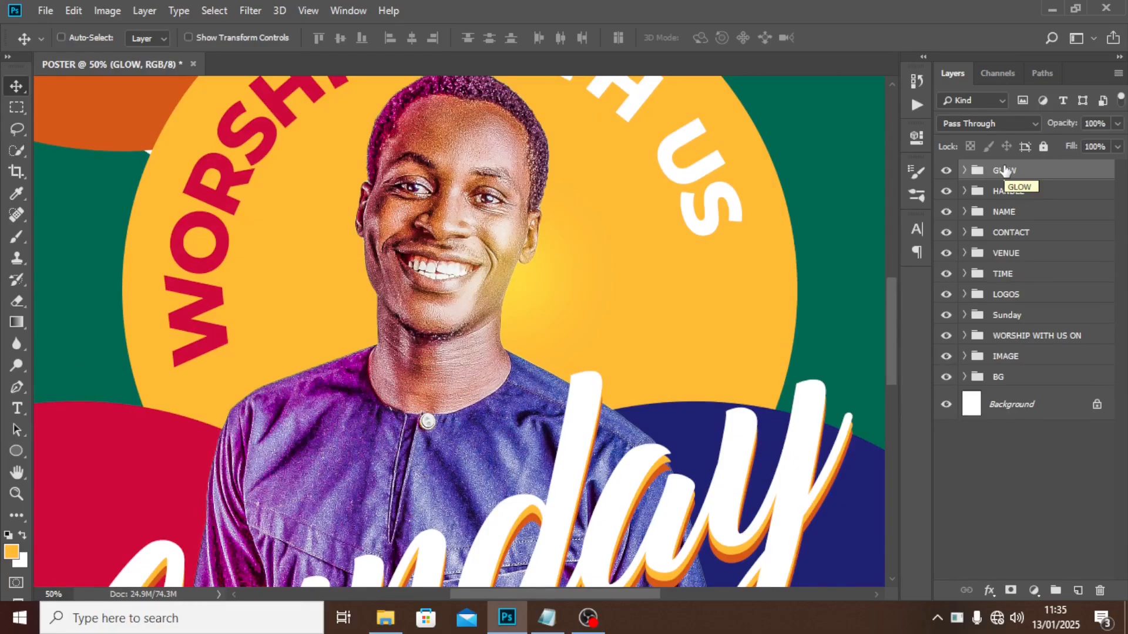
key(ctrl+0)
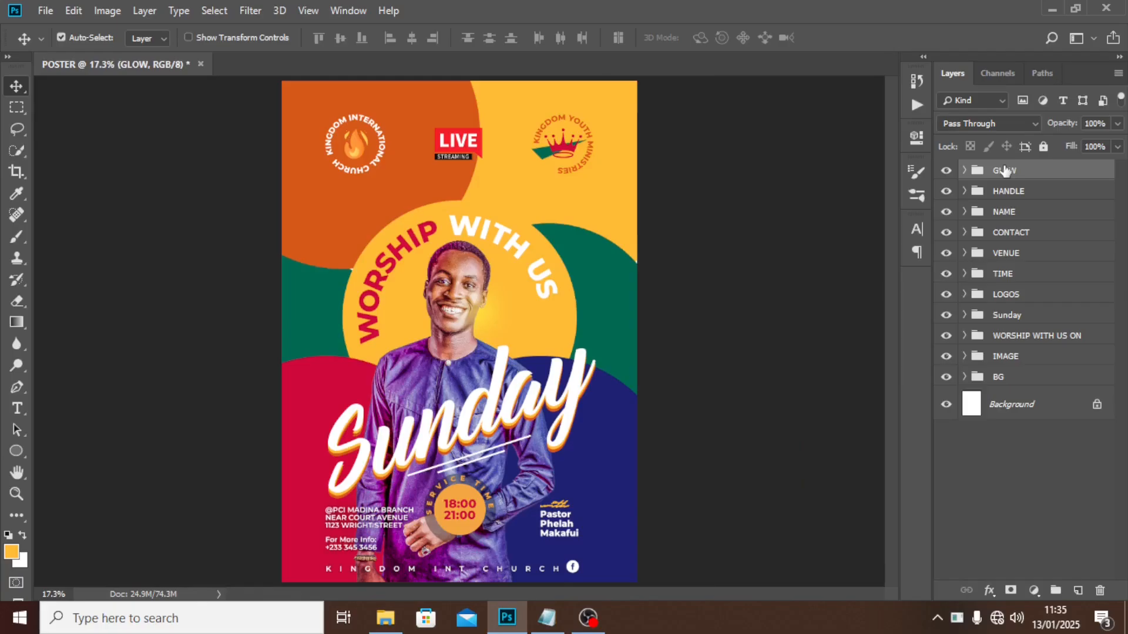
Discard a trial merged copy, then nudge the NAME group's pastor name text down.
key(ctrl+shift+alt+e)
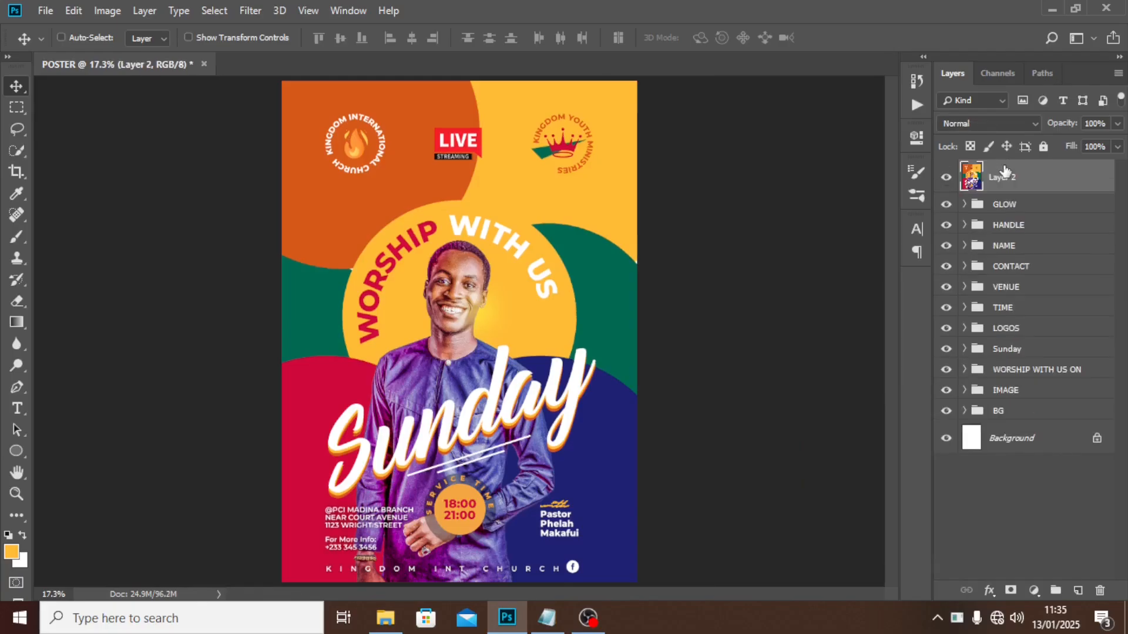
right_click(1027, 185)
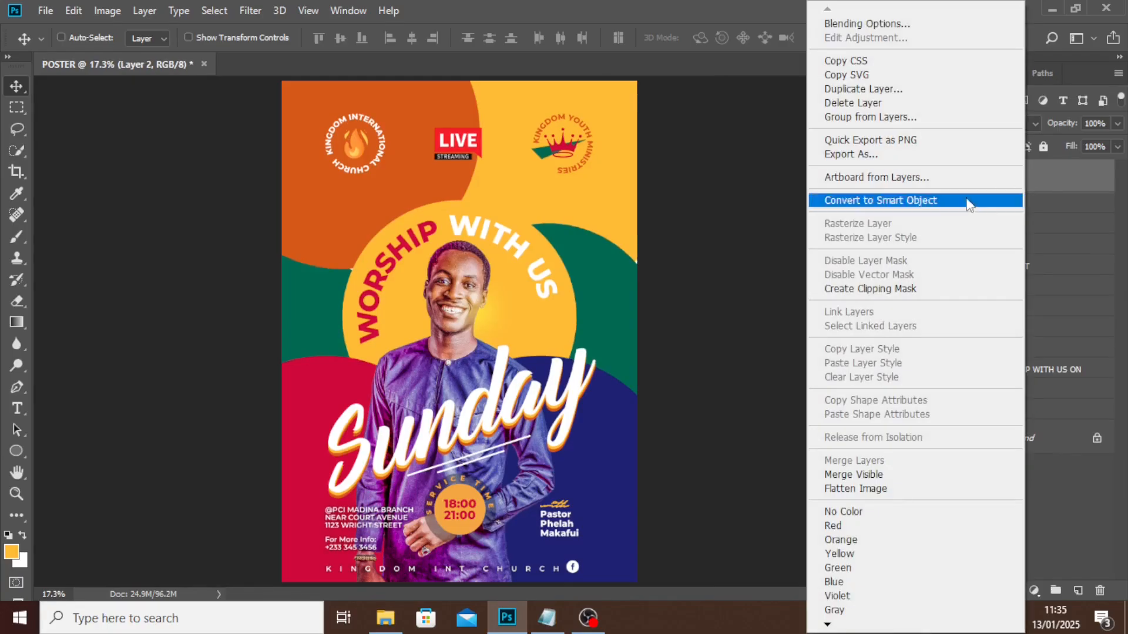
click(878, 200)
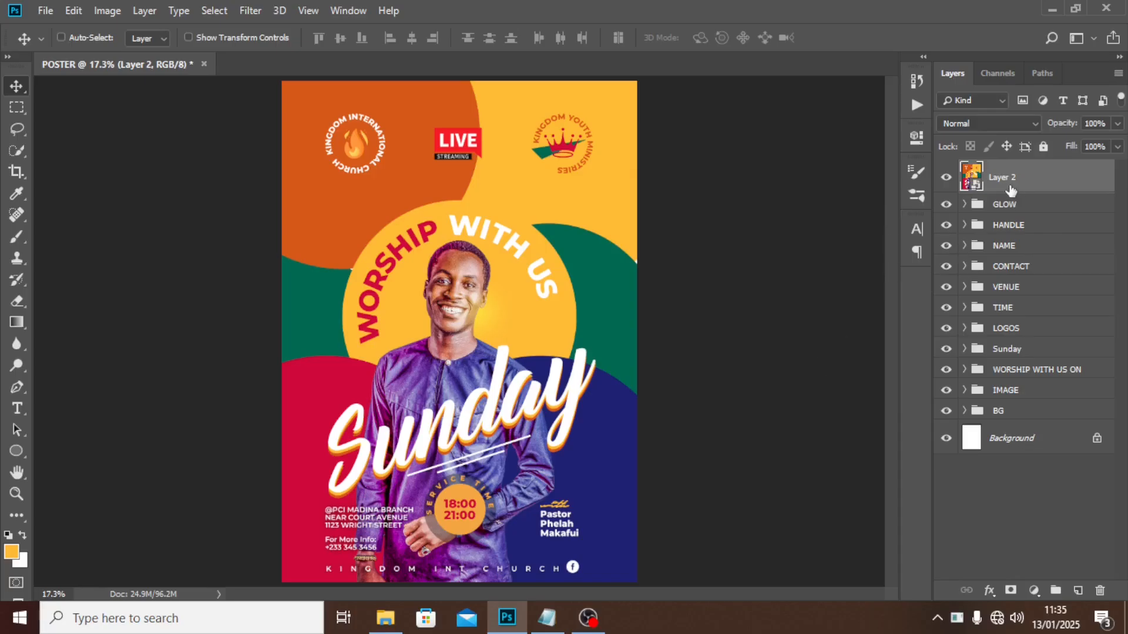
key(Delete)
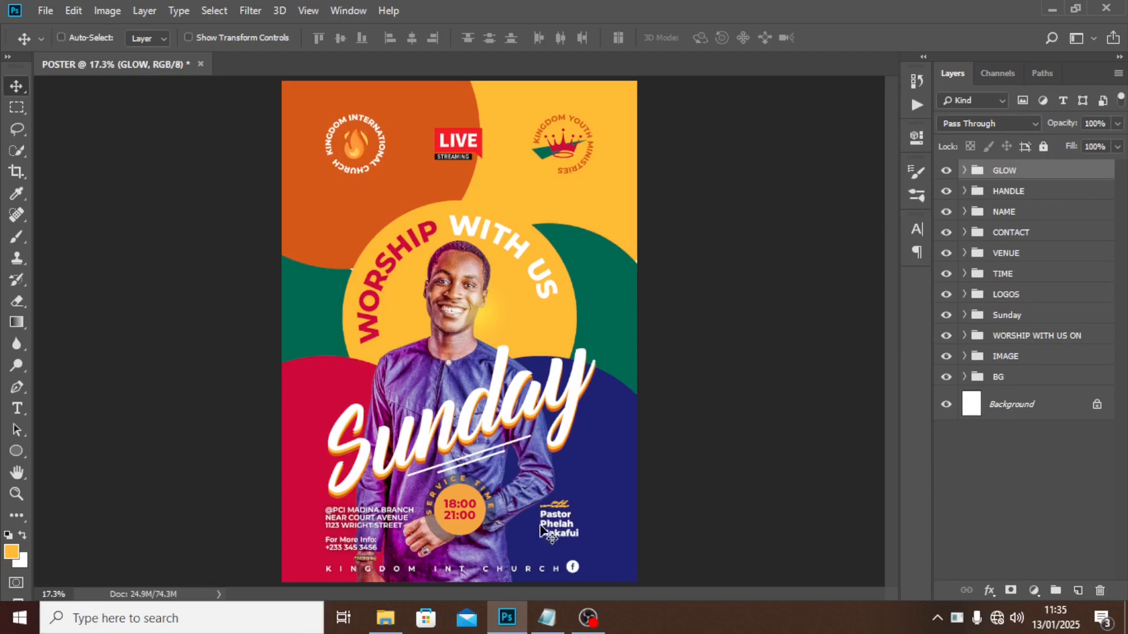
click(994, 218)
key(shift+Down)
key(shift+Down)
key(shift+Down)
key(shift+Down)
key(shift+Down)
key(shift+Down)
key(shift+Down)
key(shift+Down)
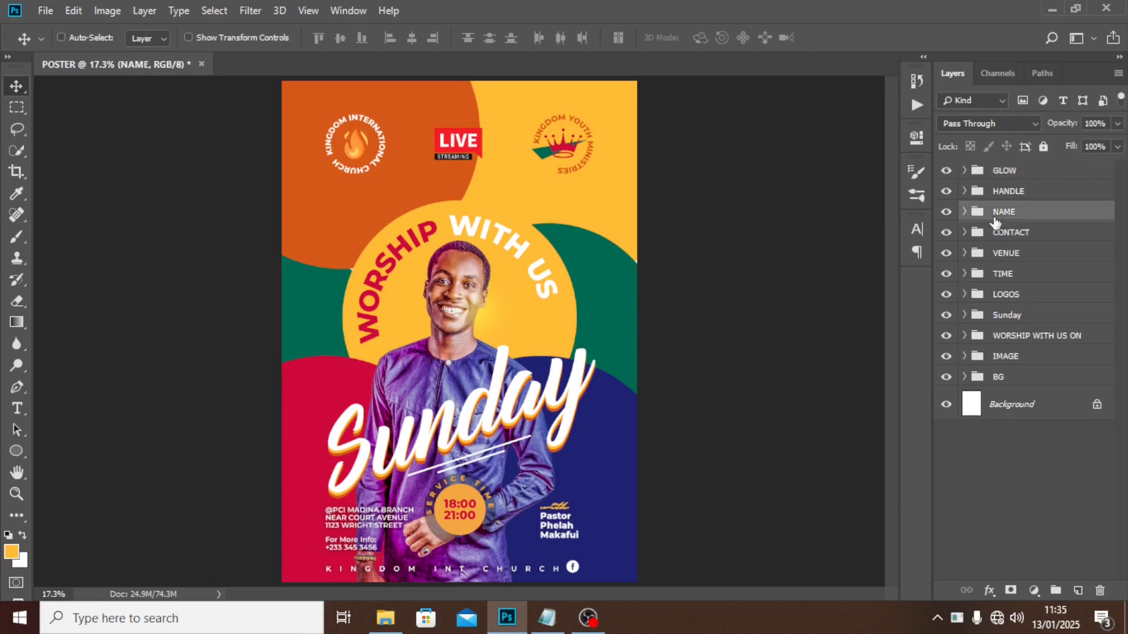
key(shift+Down)
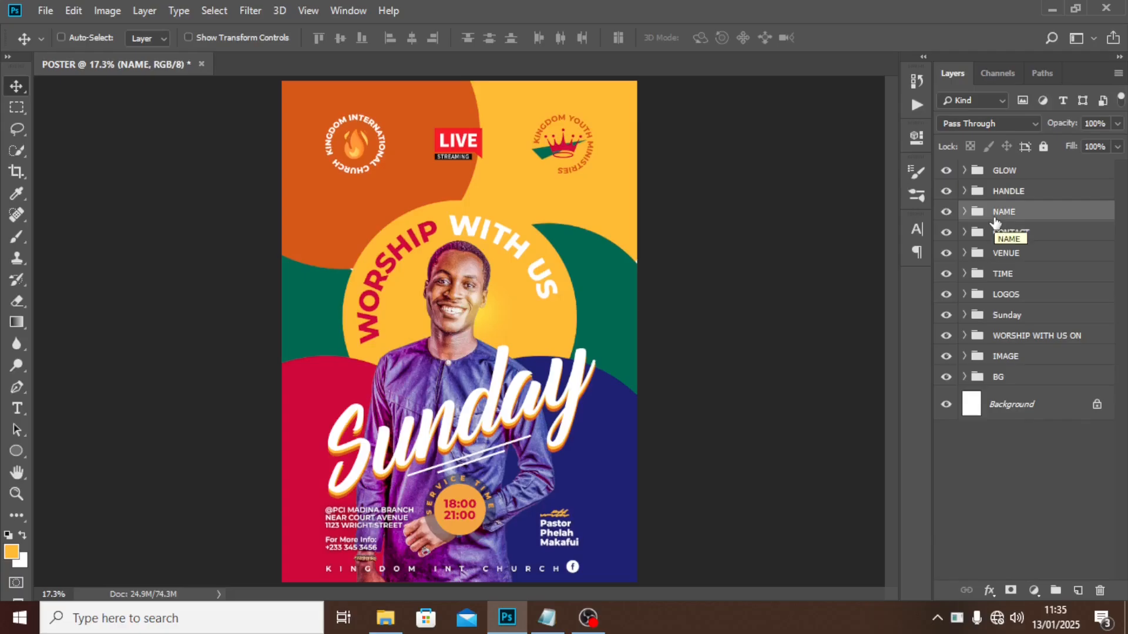
Create a merged copy of the poster above GLOW and convert it to a smart object.
click(1029, 172)
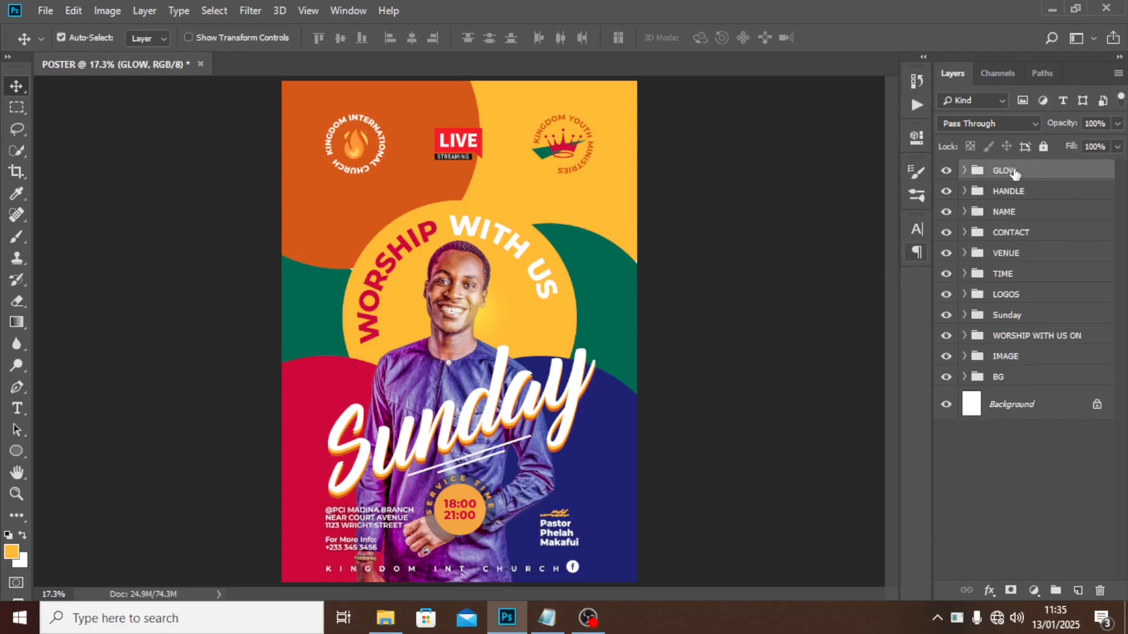
key(ctrl+alt+shift+e)
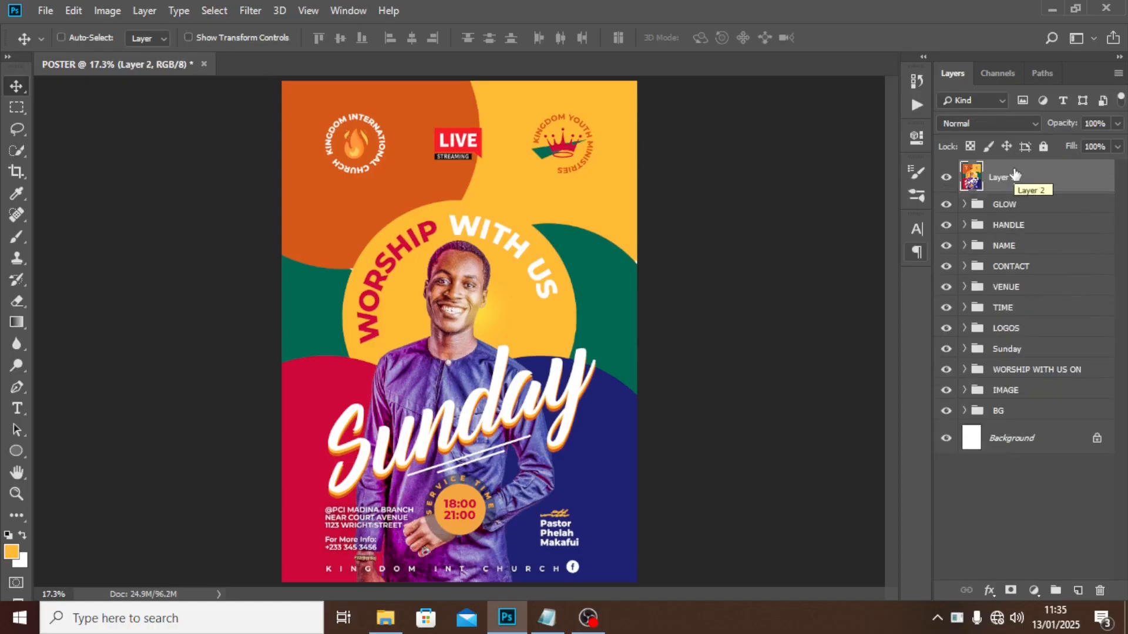
right_click(1018, 187)
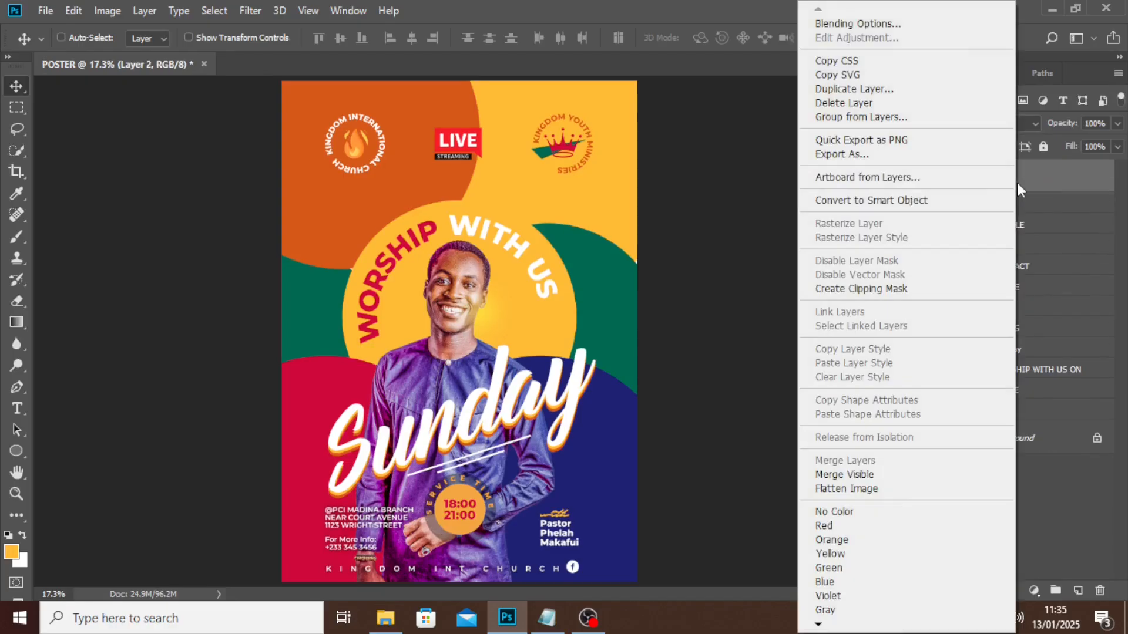
click(859, 200)
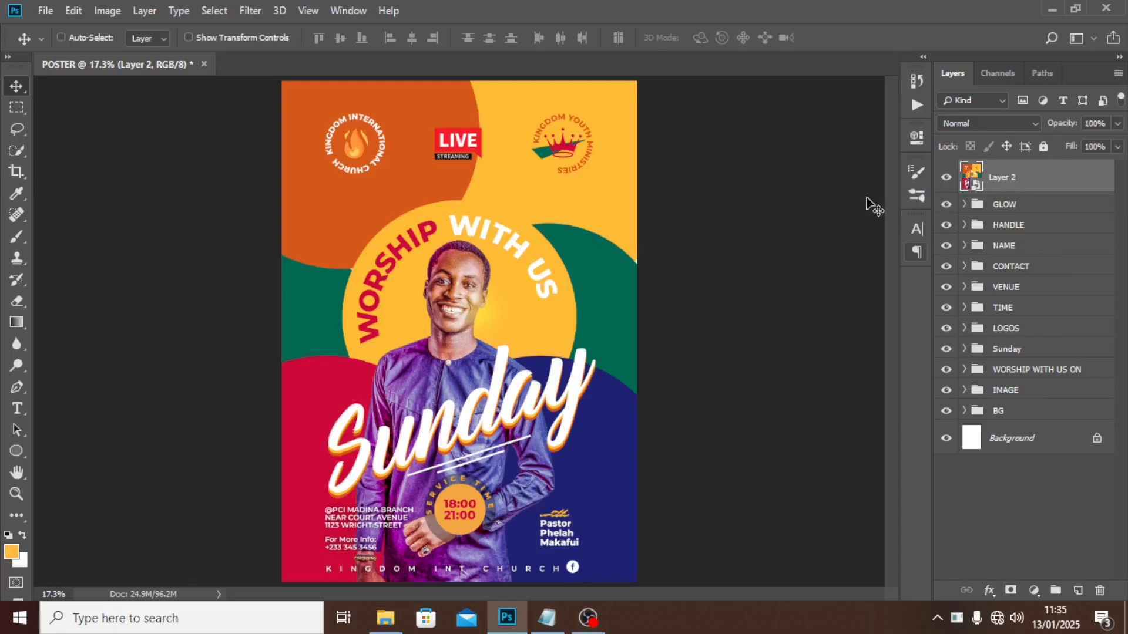
click(249, 11)
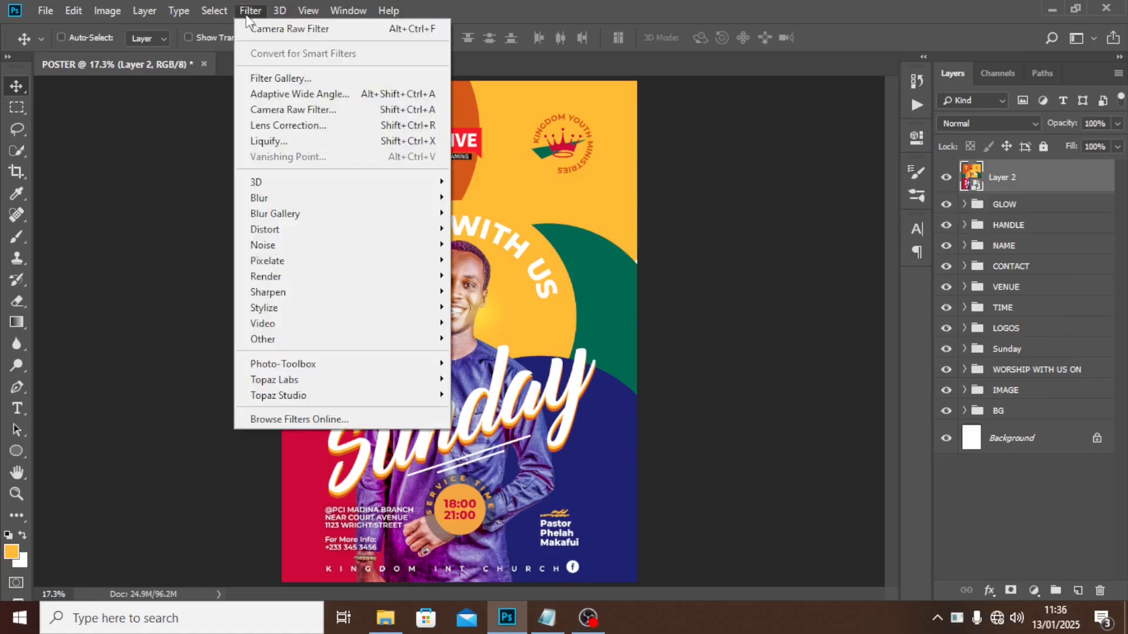
Apply Camera Raw to Layer 2 with sharpening amount 103 and added grain.
click(270, 112)
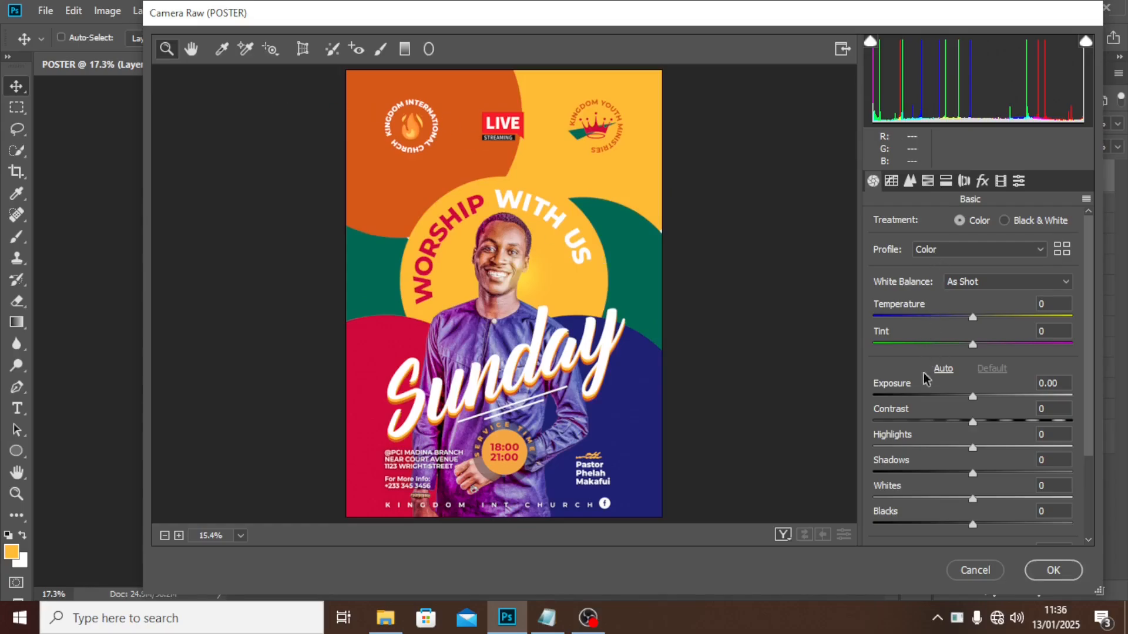
click(909, 182)
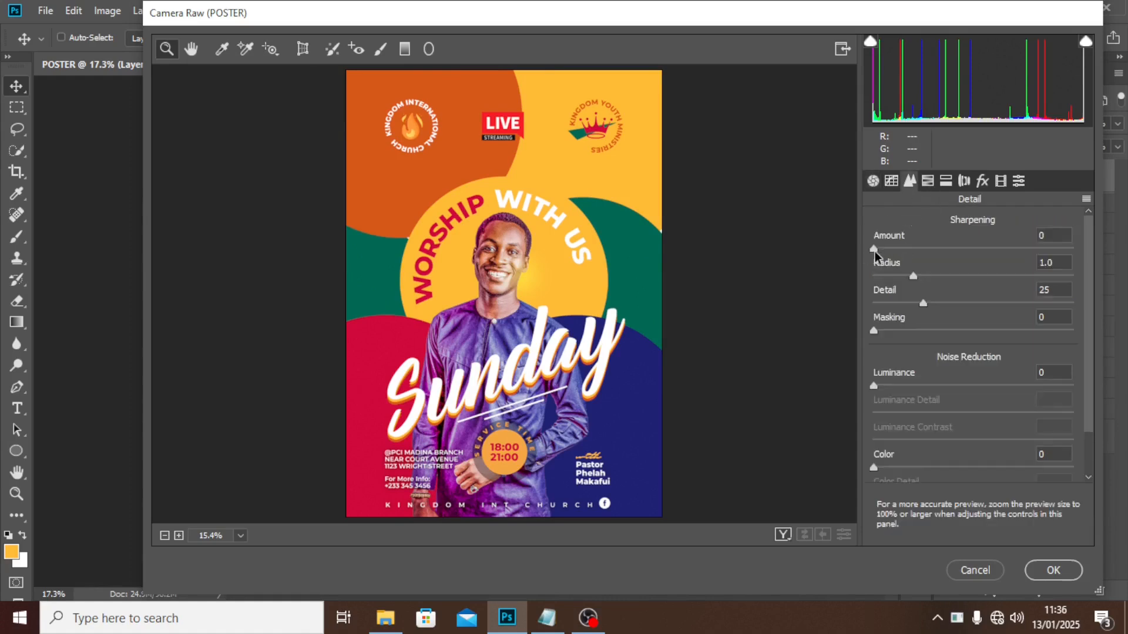
drag(875, 250, 1010, 243)
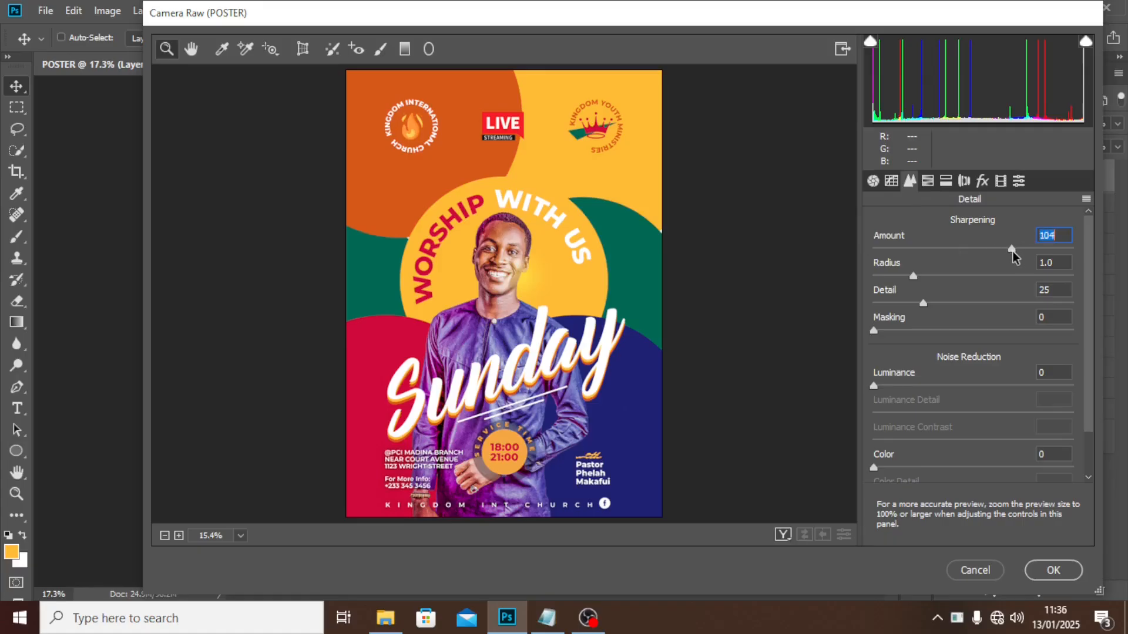
click(982, 181)
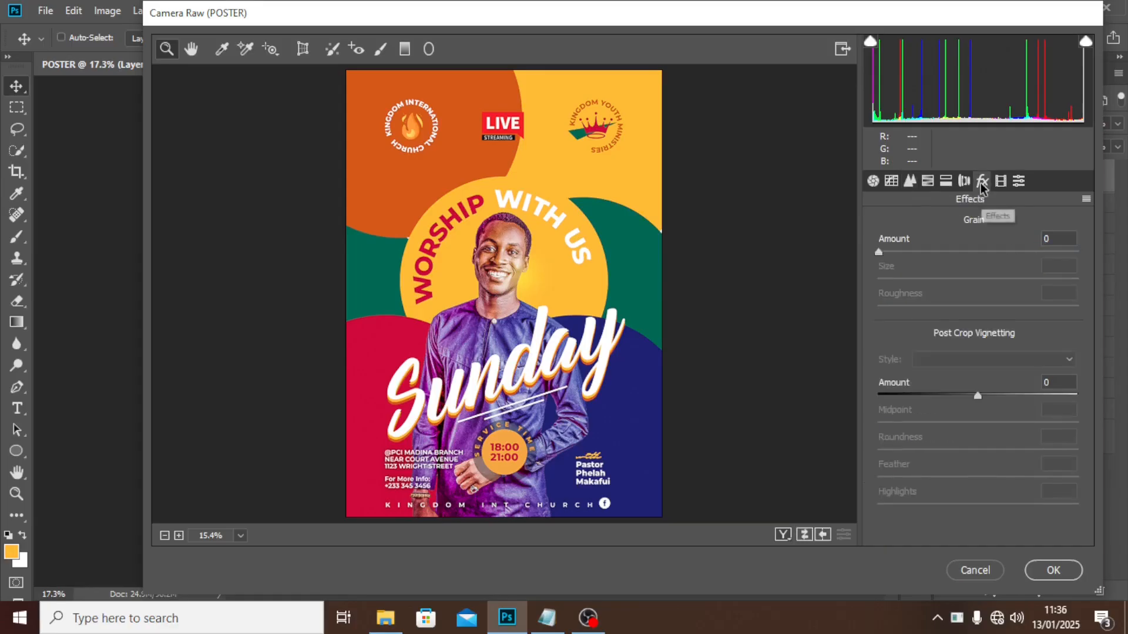
click(881, 252)
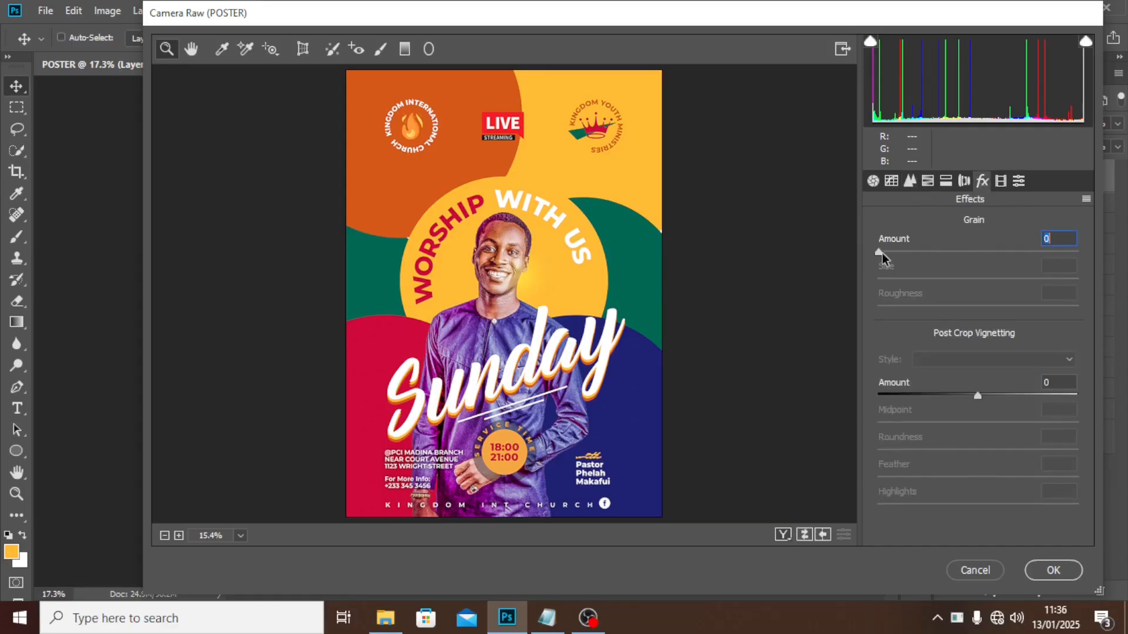
drag(882, 252, 981, 245)
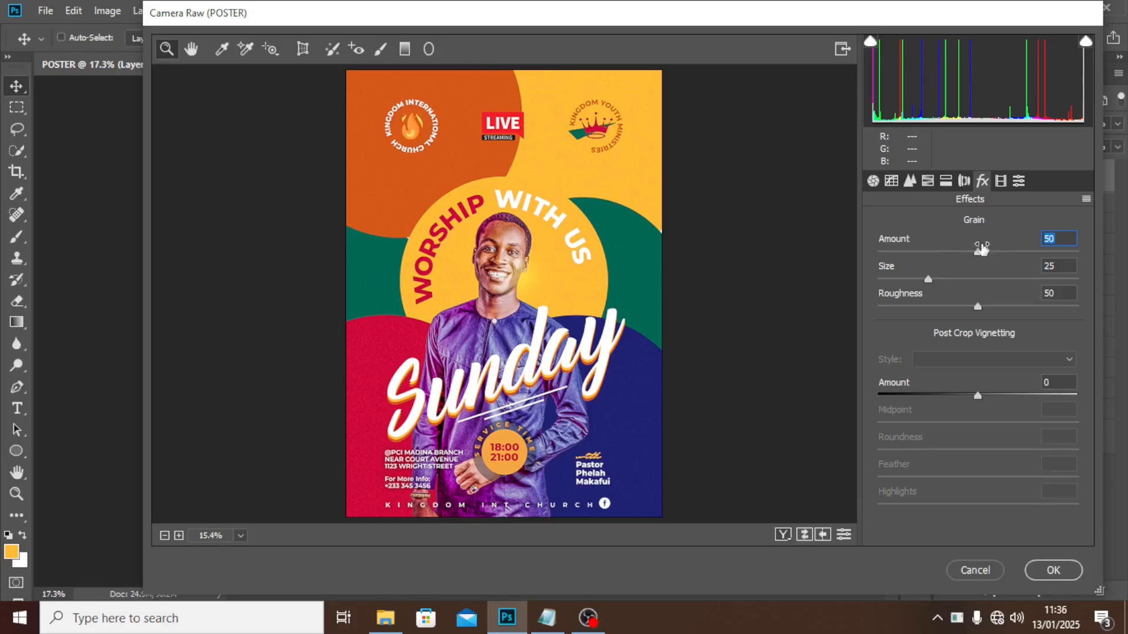
click(1046, 570)
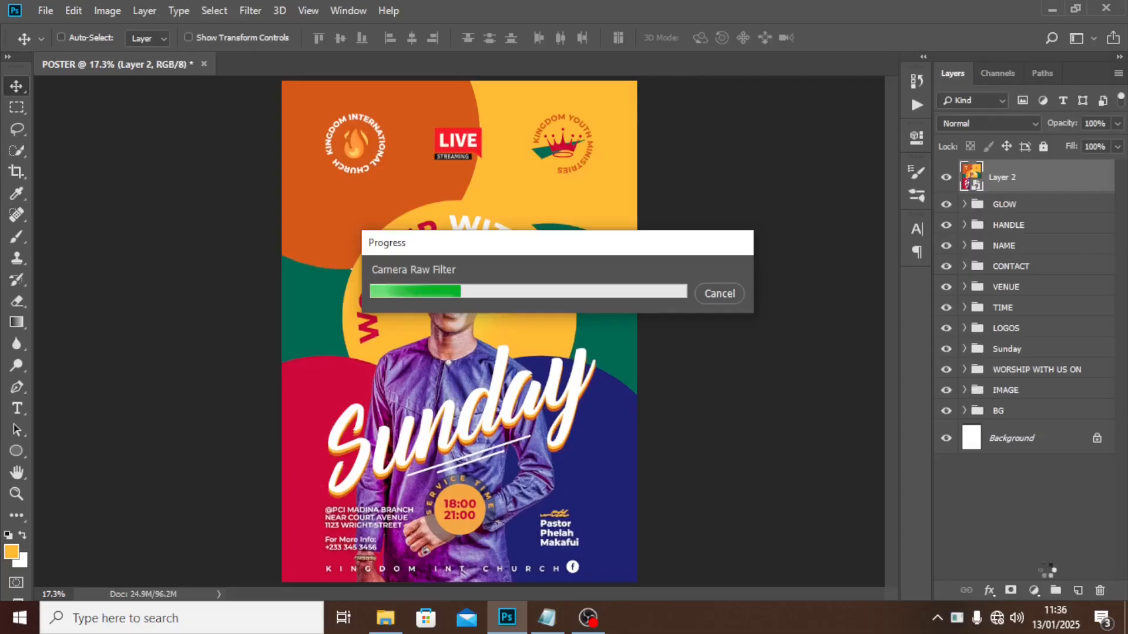
Zoom in to inspect the grain on the face, then collapse Layer 2's smart filter entries.
key(ctrl+plus)
key(ctrl+plus)
key(ctrl+plus)
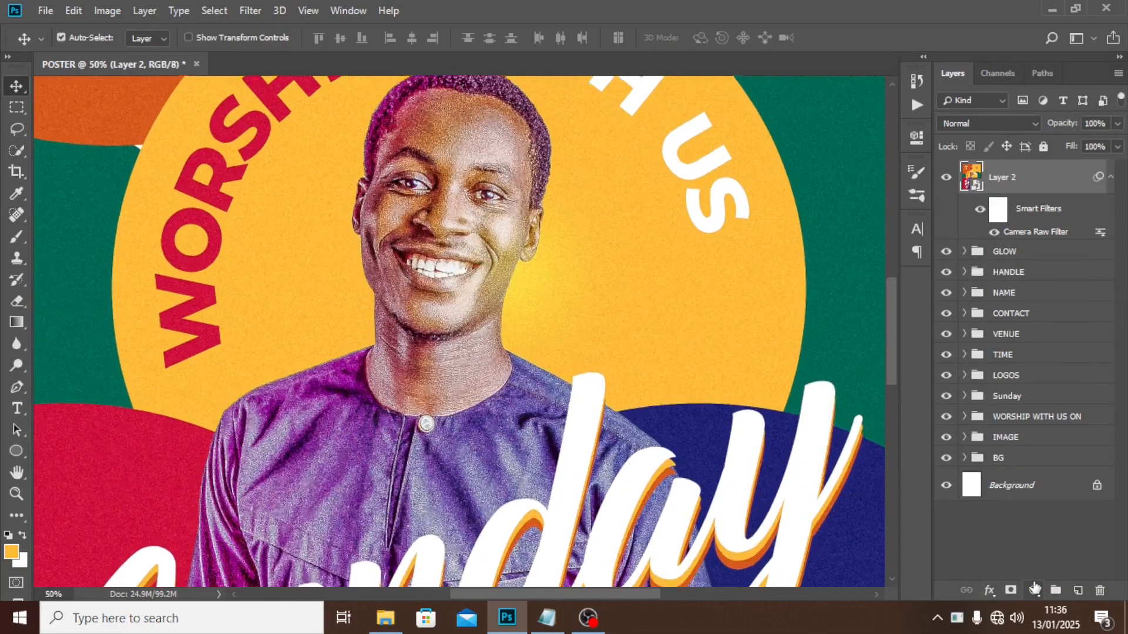
key(ctrl+plus)
scroll(668, 339, up, 6)
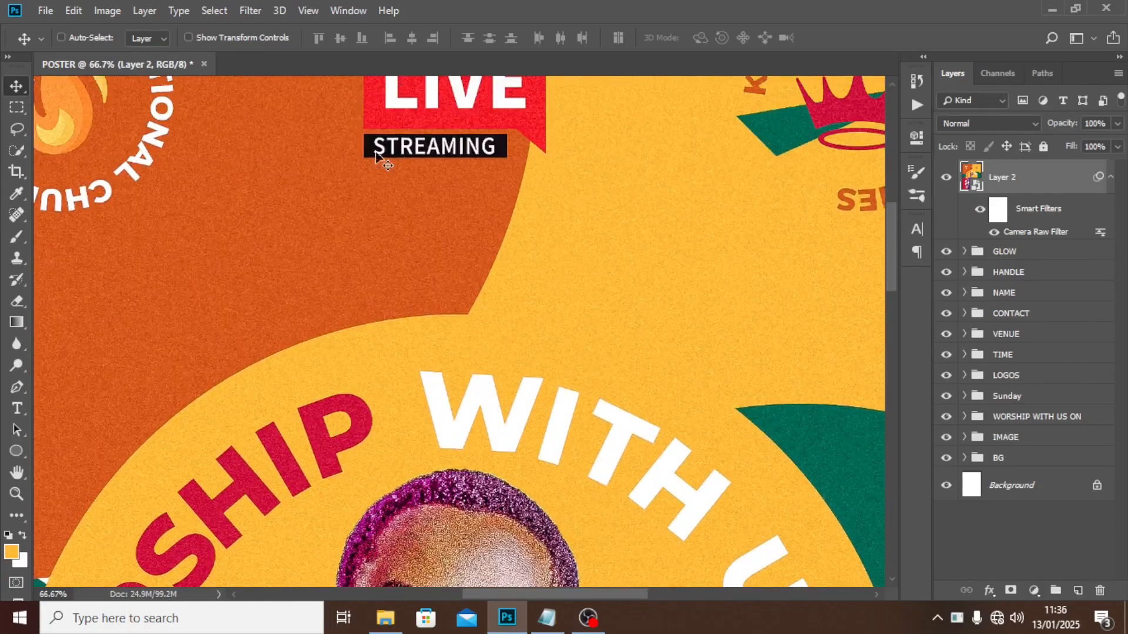
key(ctrl+0)
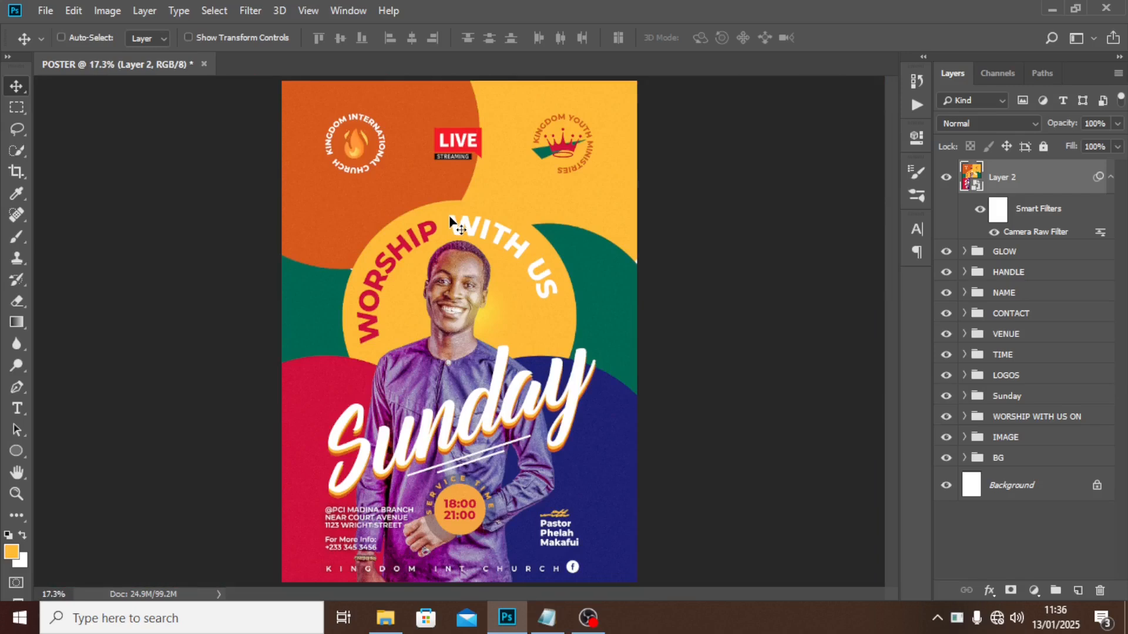
click(1110, 176)
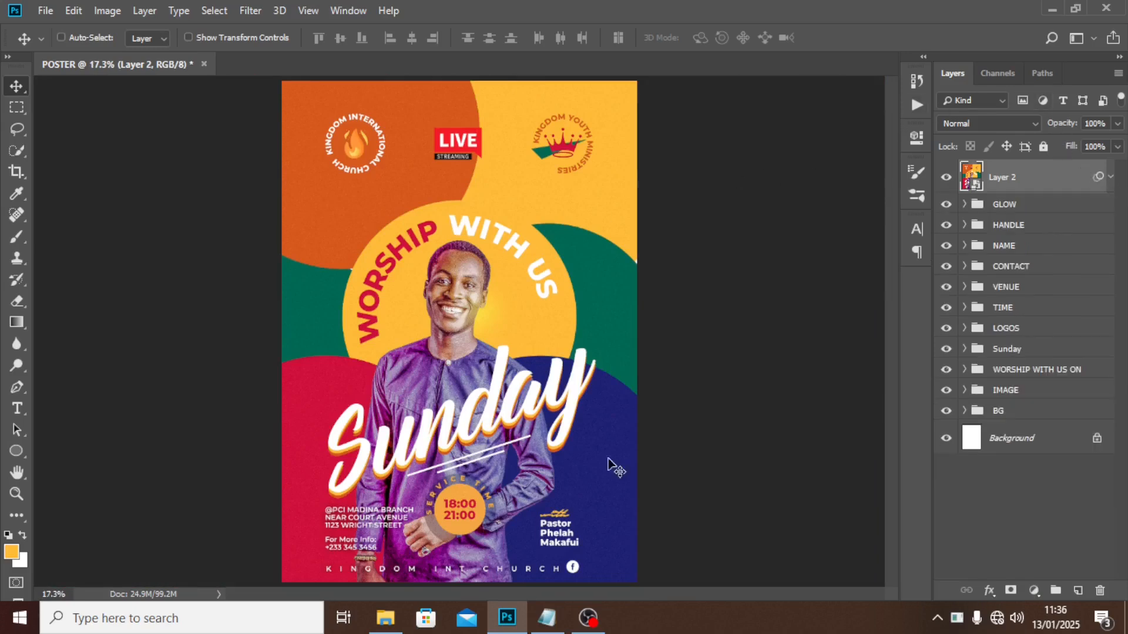
click(384, 617)
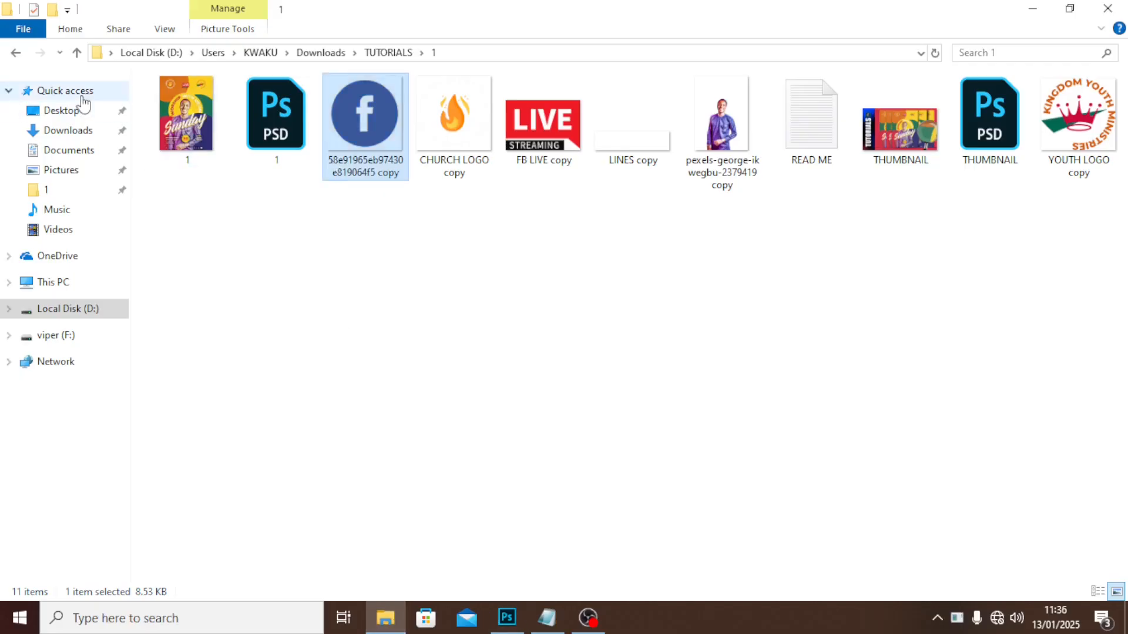
Browse to the TUTORIALS\2 folder and open FX.psd in Photoshop.
click(15, 52)
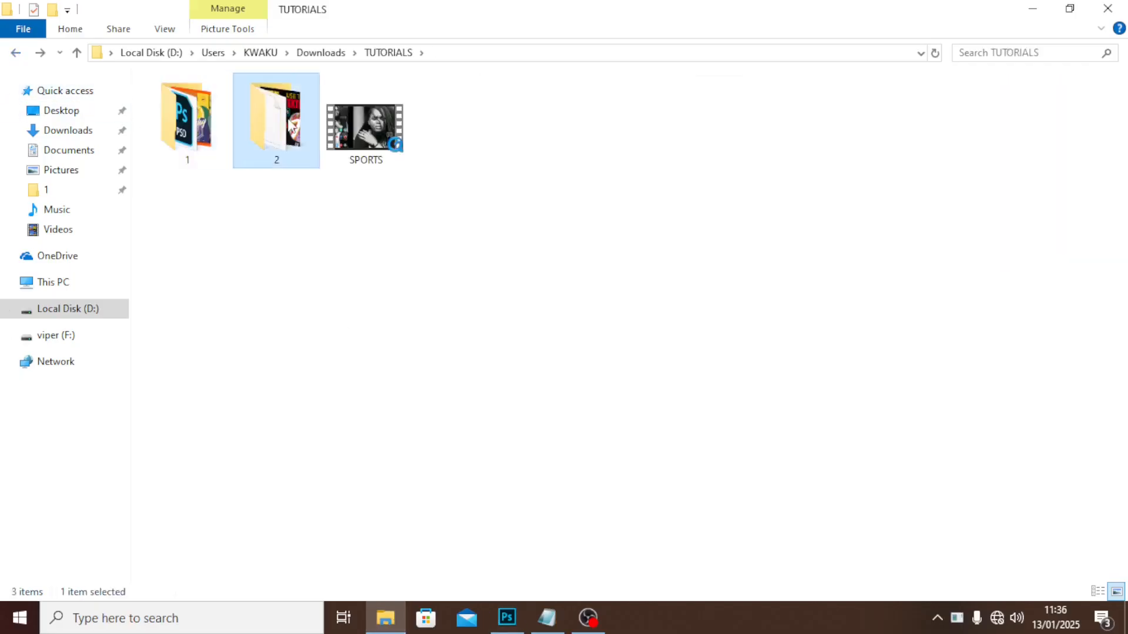
double_click(292, 124)
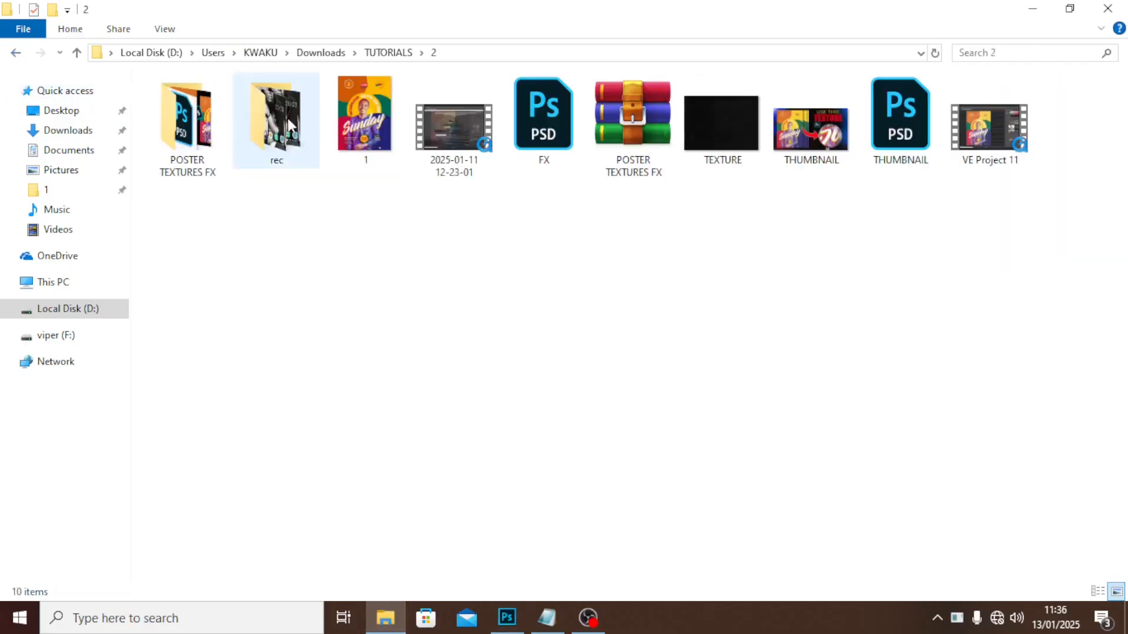
click(579, 134)
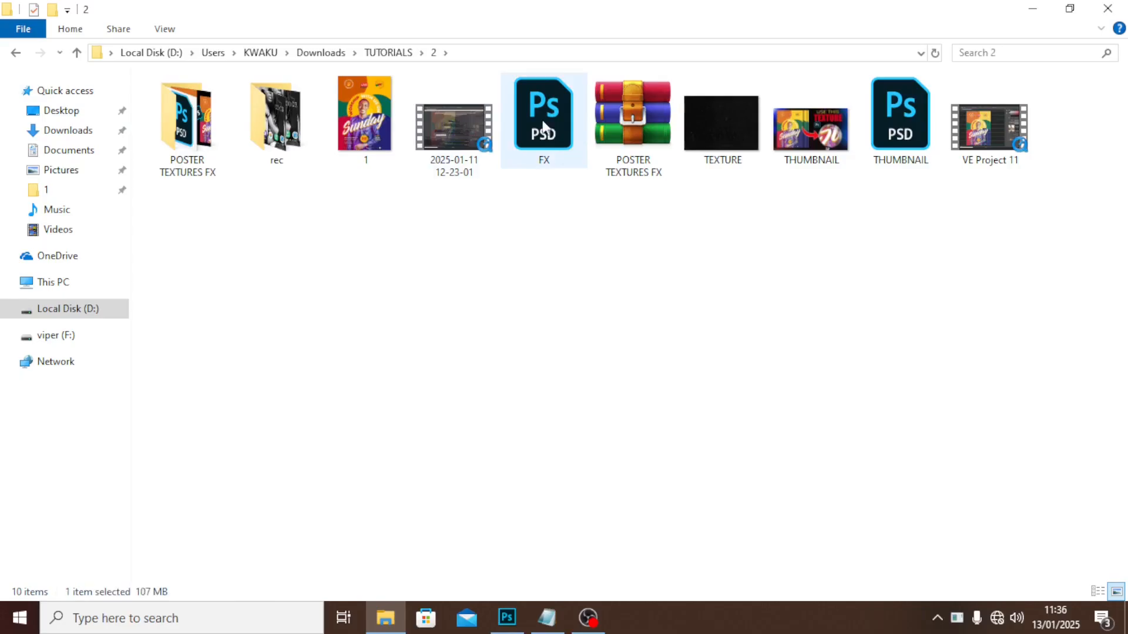
double_click(205, 123)
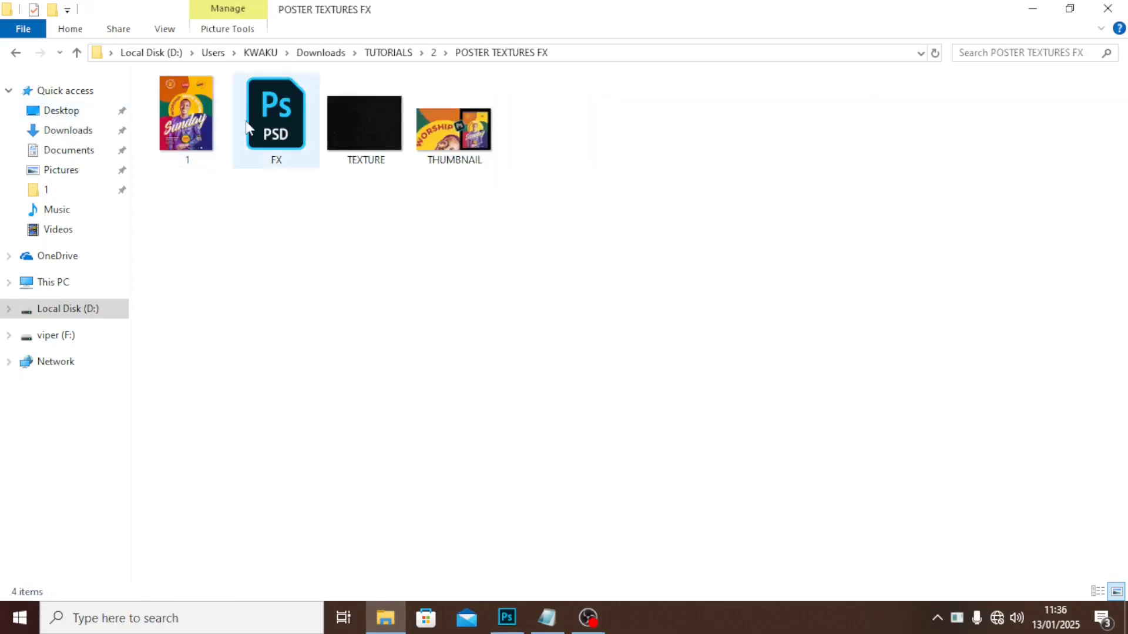
click(247, 127)
click(16, 54)
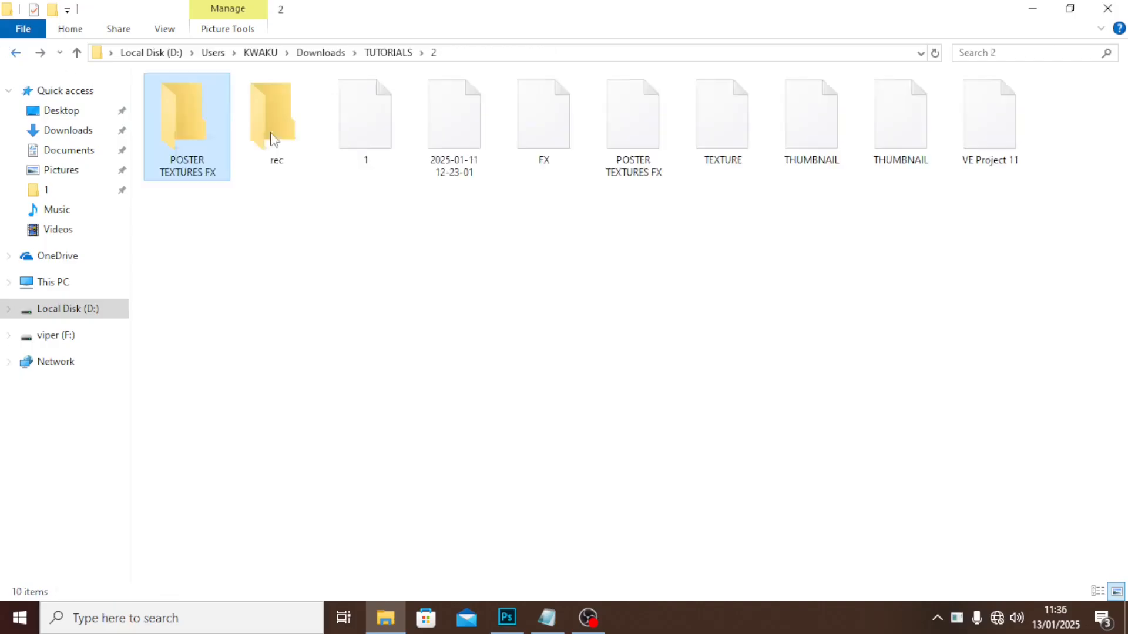
click(543, 130)
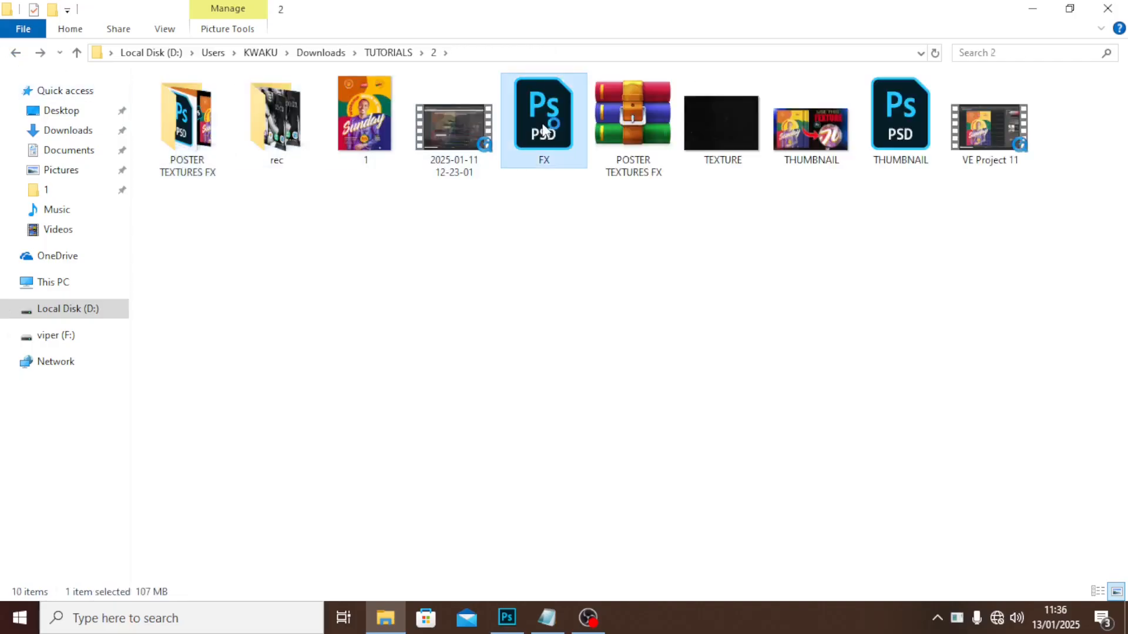
double_click(544, 130)
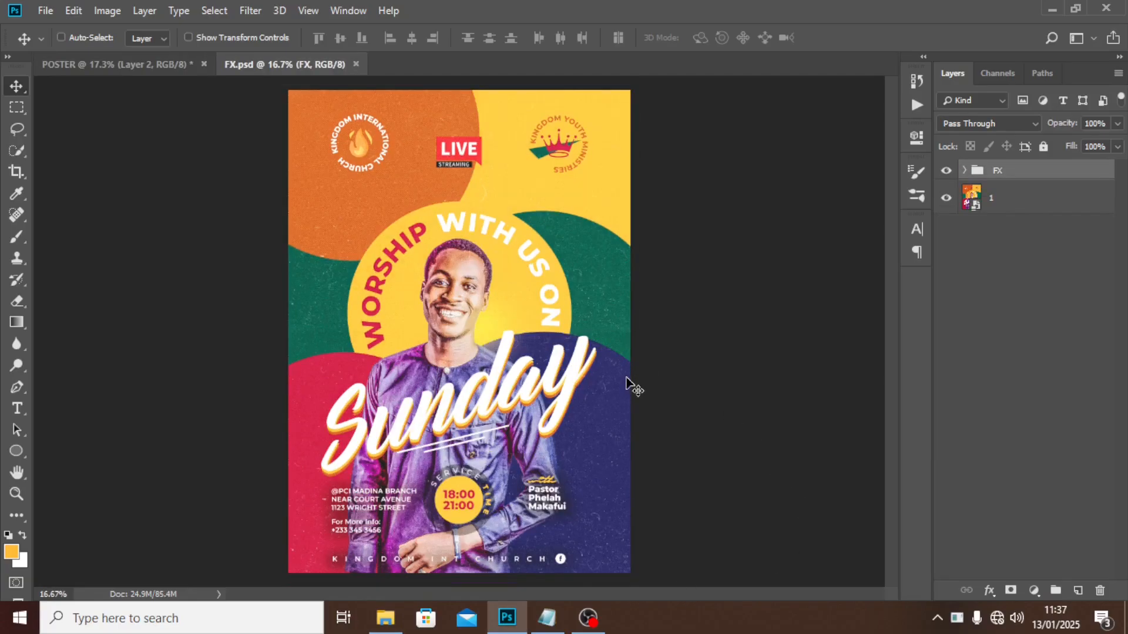
Drag the FX group from FX.psd into the POSTER document above Layer 2.
right_click(1006, 174)
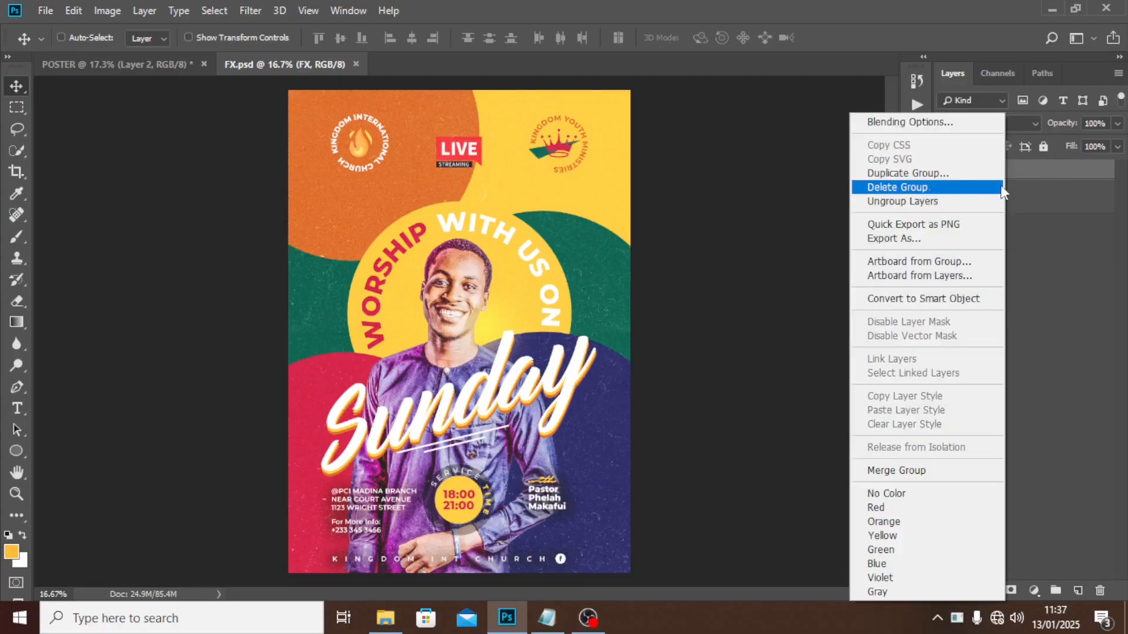
click(1042, 177)
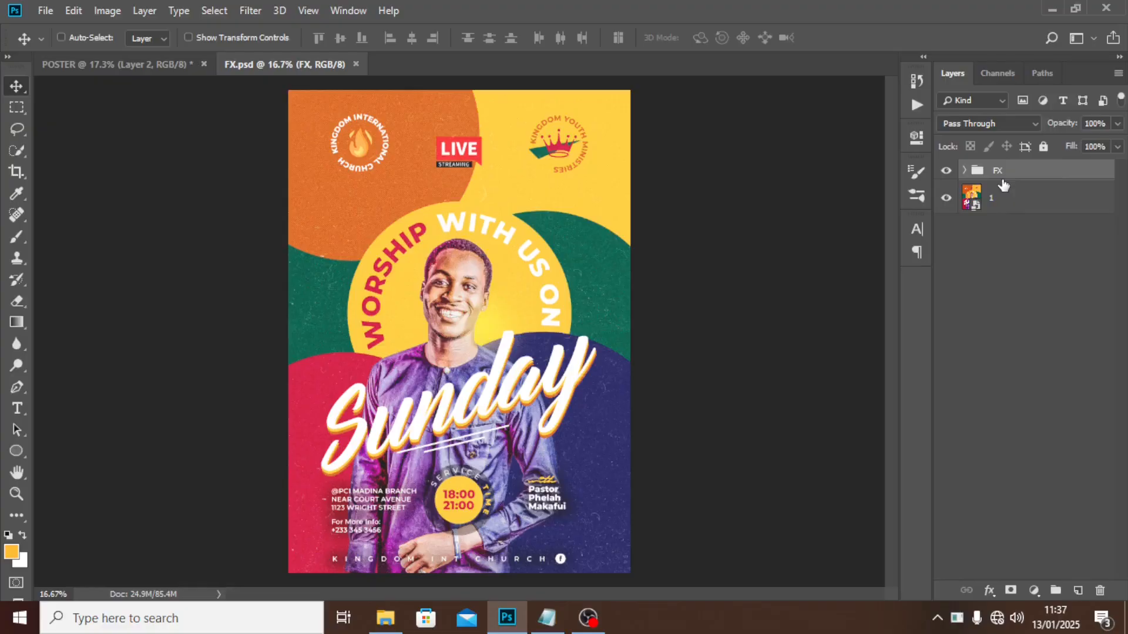
click(140, 65)
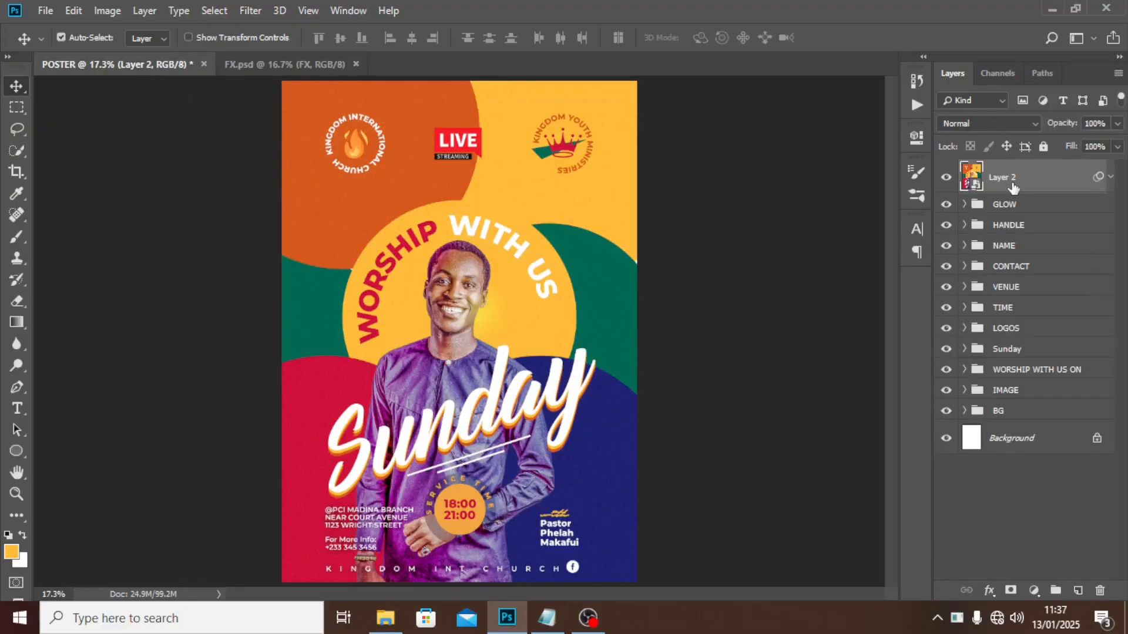
drag(1013, 187, 1012, 186)
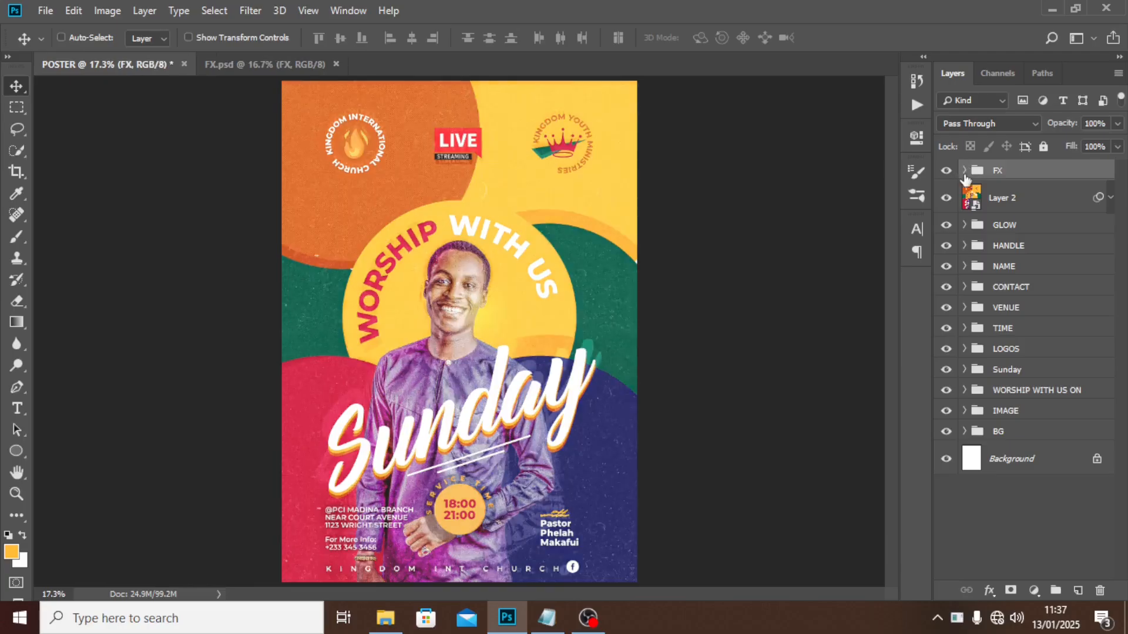
Expand and hide the FX group, then Alt-drag TEXTURE's Filter Gallery filter onto Layer 2.
click(964, 170)
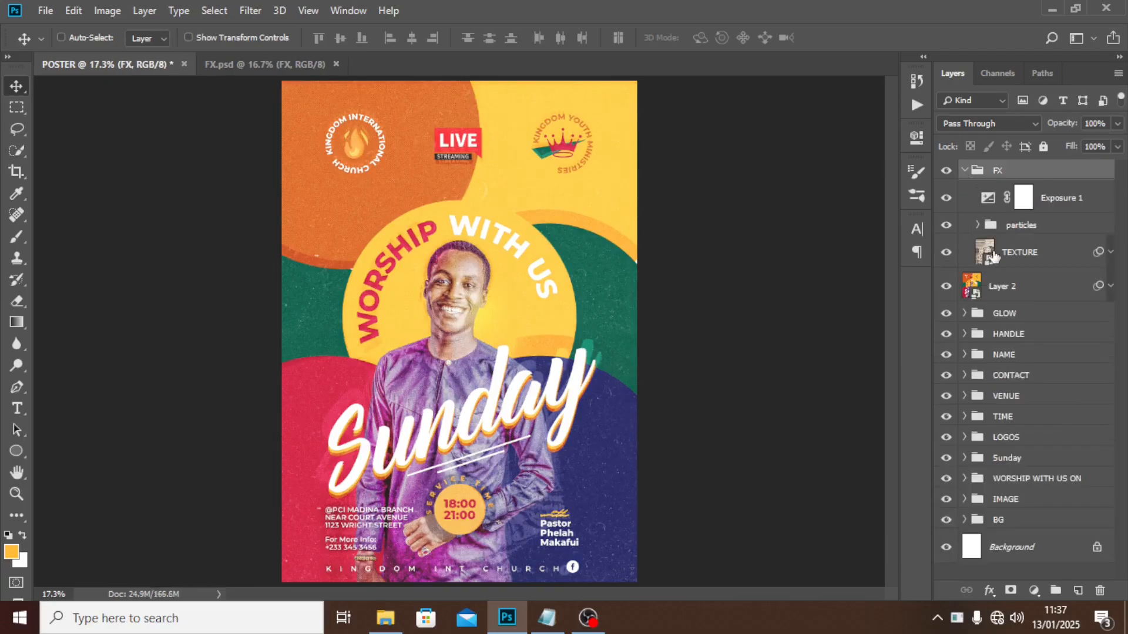
click(947, 172)
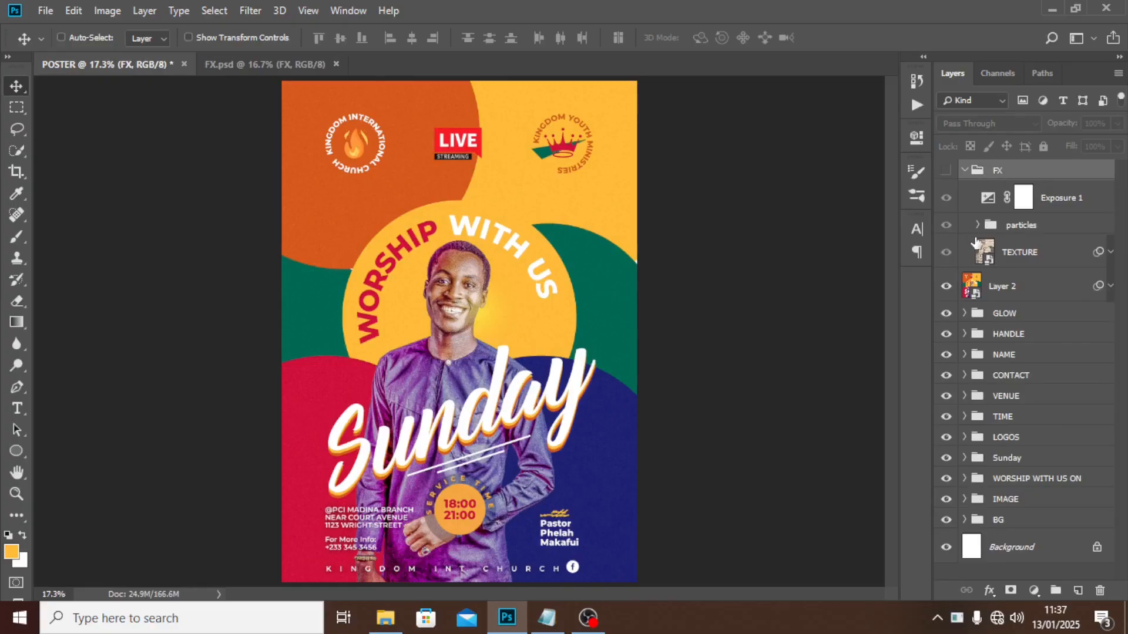
click(1111, 252)
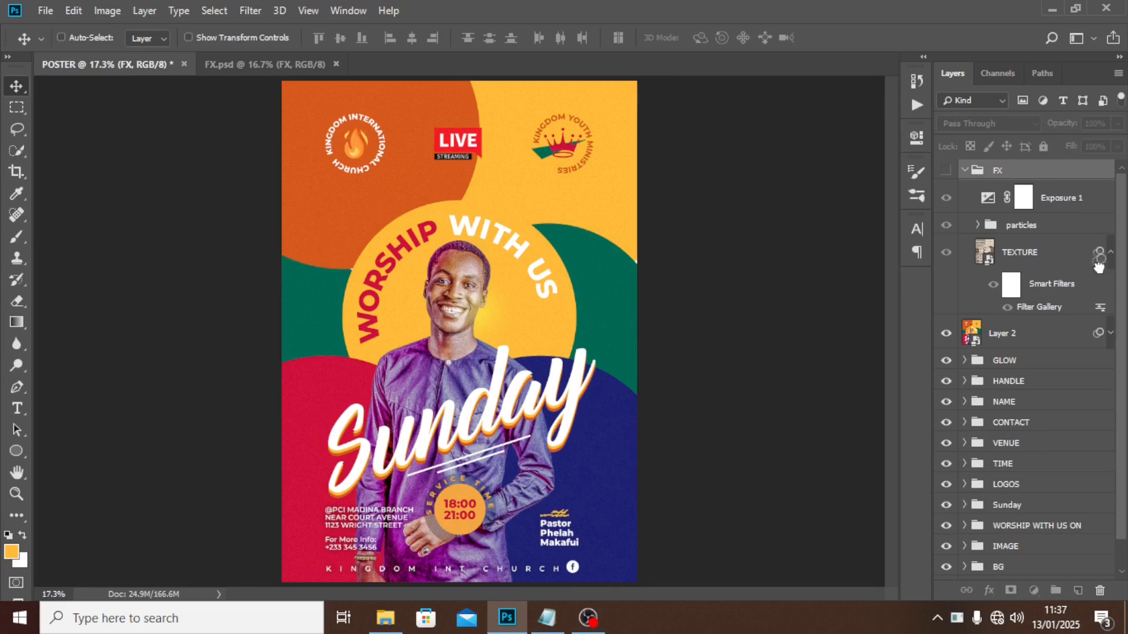
drag(1098, 265, 1101, 344)
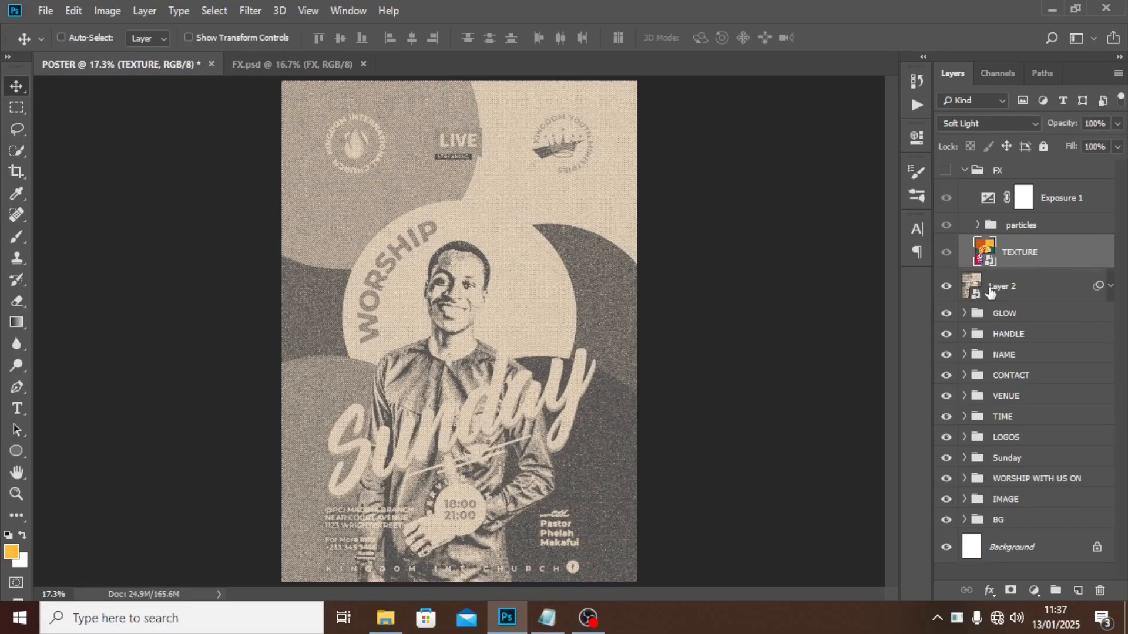
Set Layer 2 to Soft Light blending and move it into the FX group.
click(946, 287)
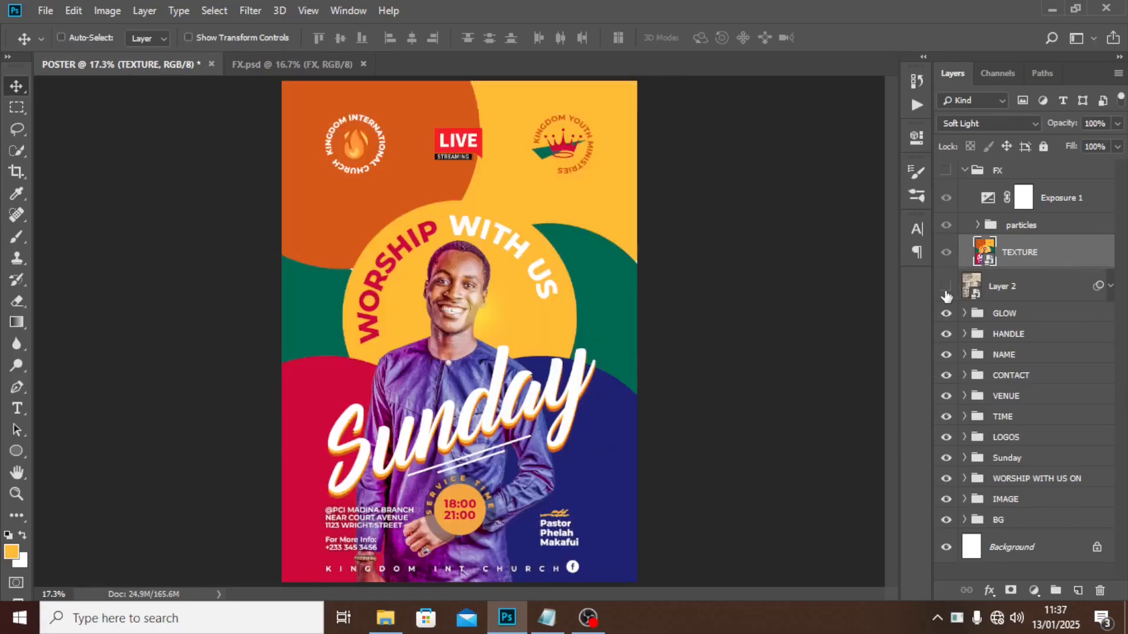
click(945, 286)
click(1013, 288)
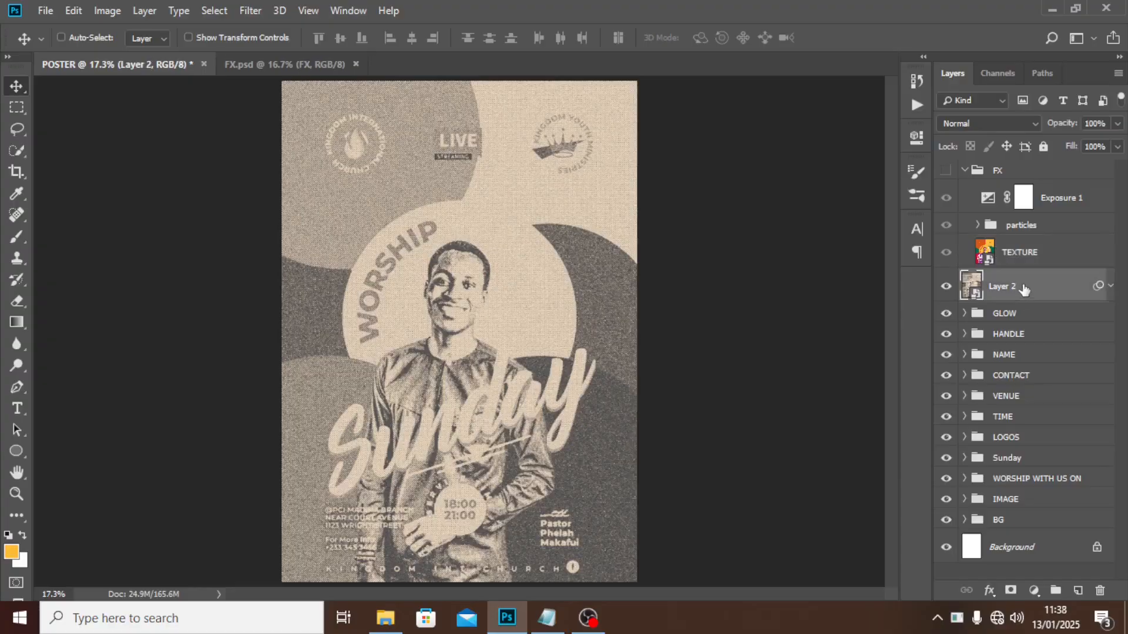
click(973, 124)
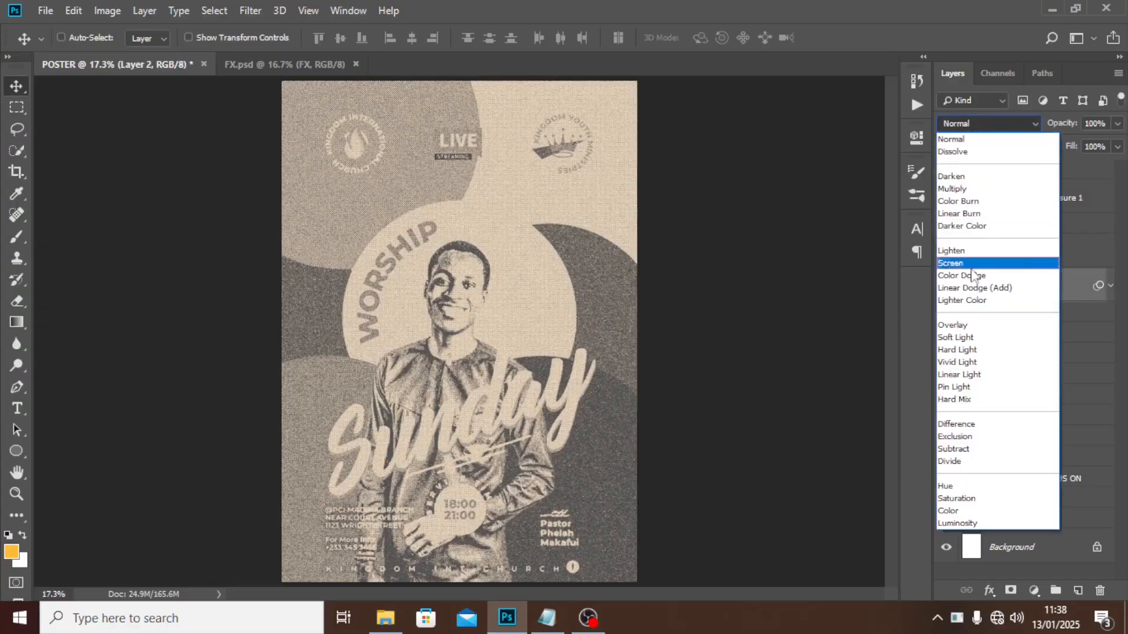
click(961, 337)
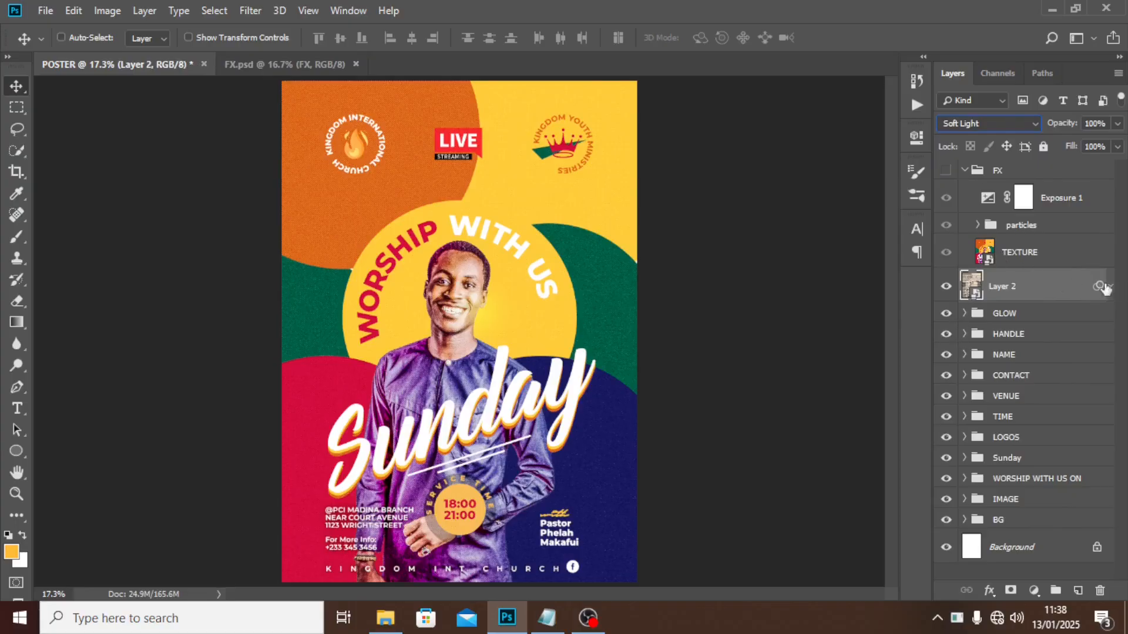
drag(1006, 286, 1009, 257)
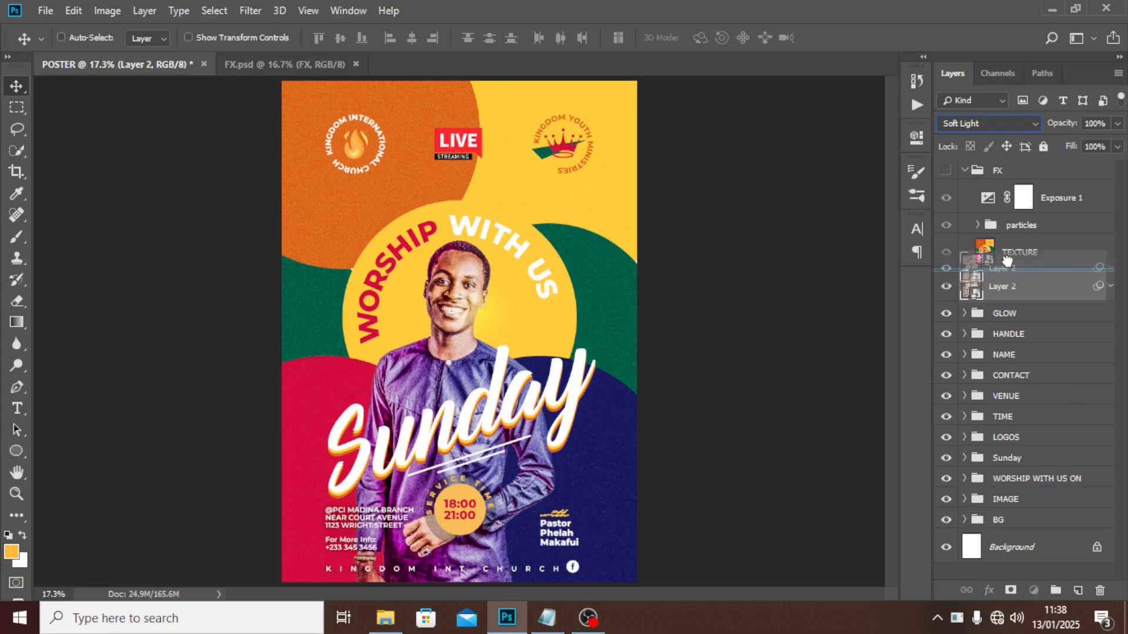
Delete the TEXTURE layer and make the FX group visible again.
click(1010, 256)
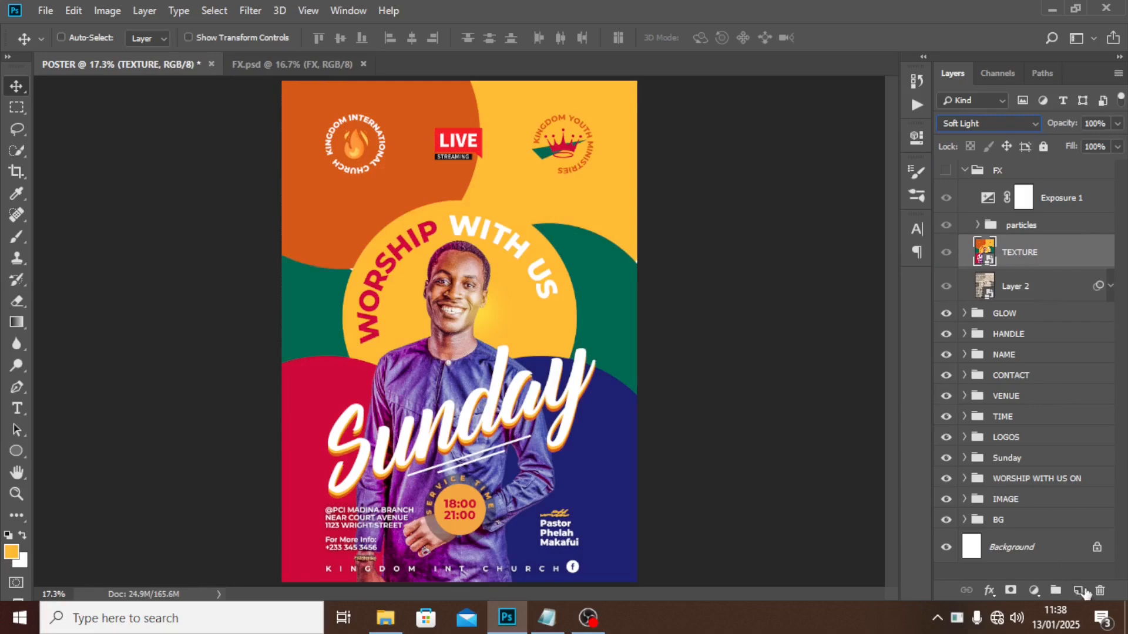
click(1100, 590)
click(476, 239)
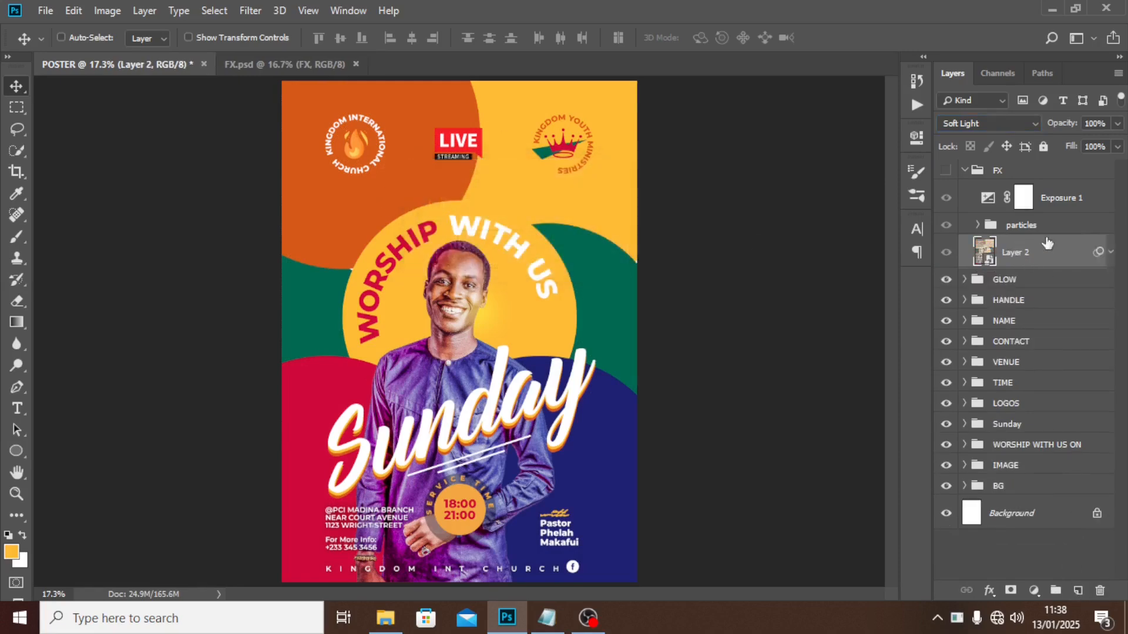
click(946, 171)
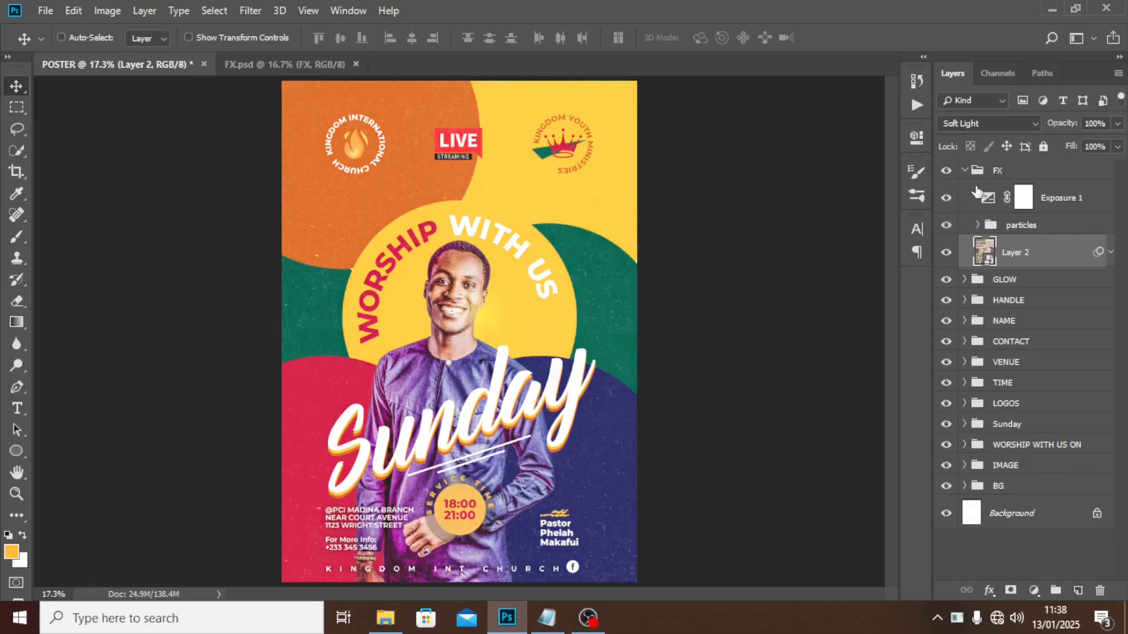
Zoom in and pan across the poster to inspect the halftone and grain texture.
key(ctrl+plus)
key(ctrl+plus)
key(ctrl+plus)
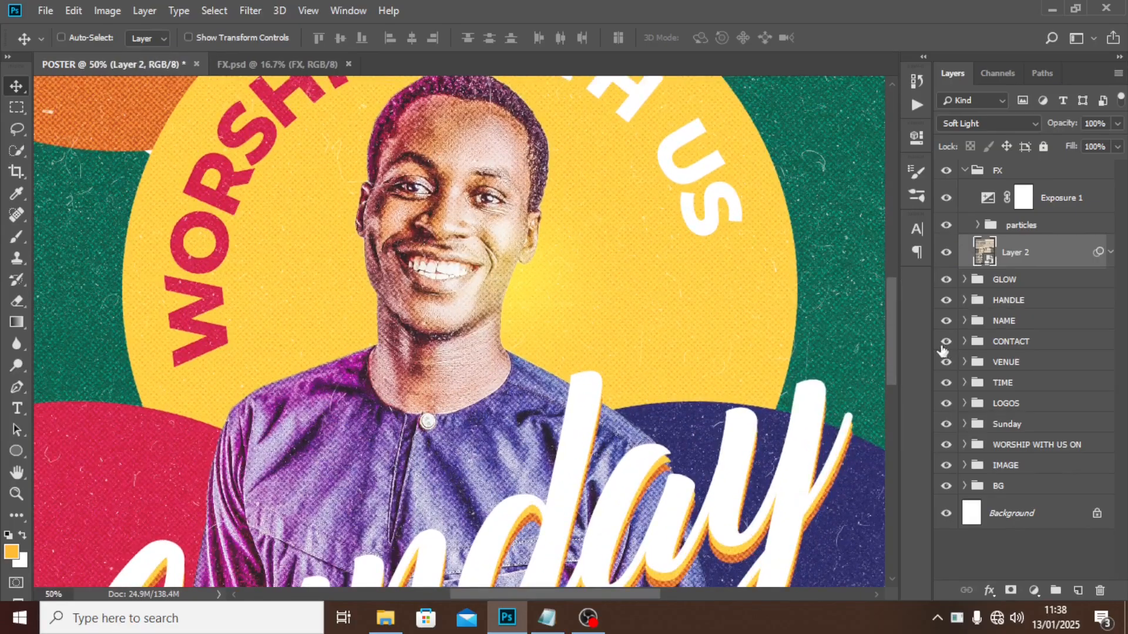
drag(893, 325, 869, 450)
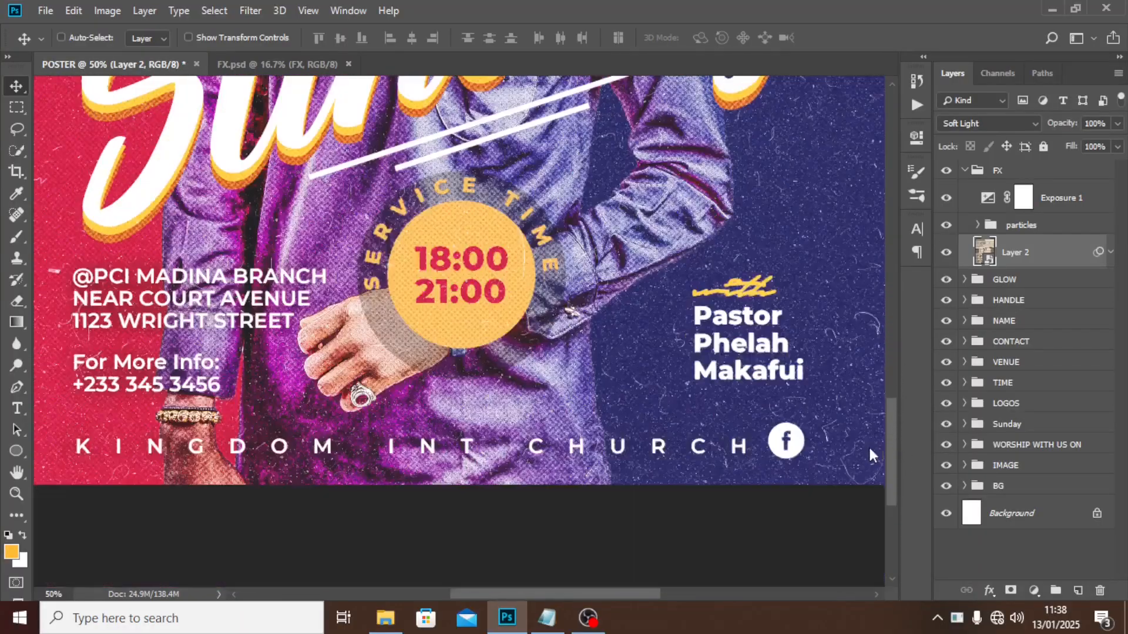
scroll(868, 445, up, 7)
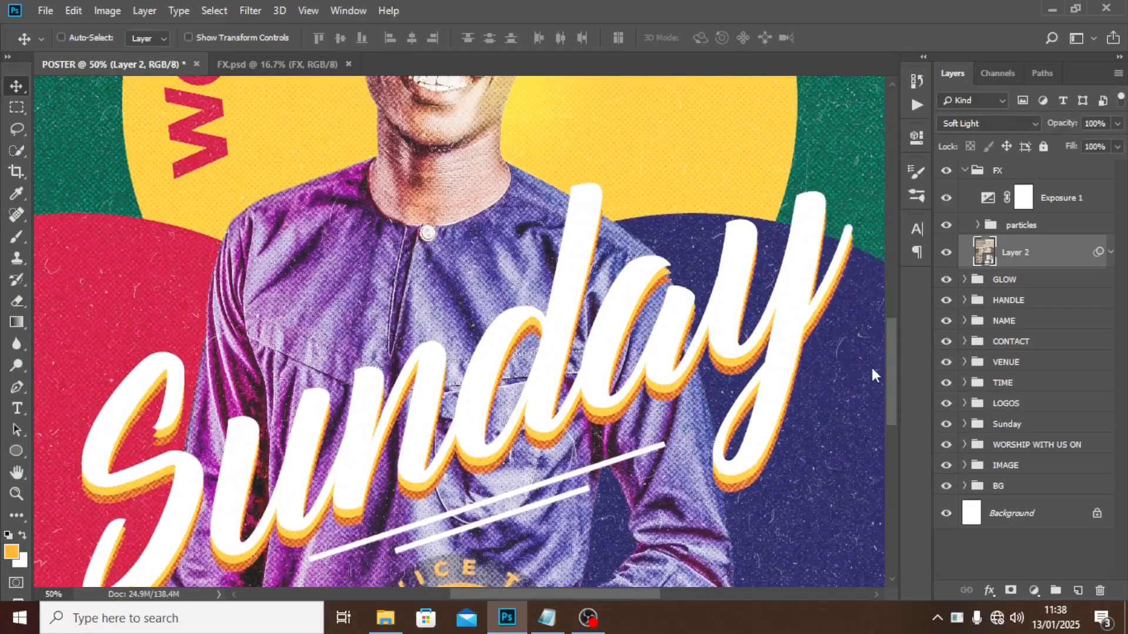
scroll(869, 359, up, 4)
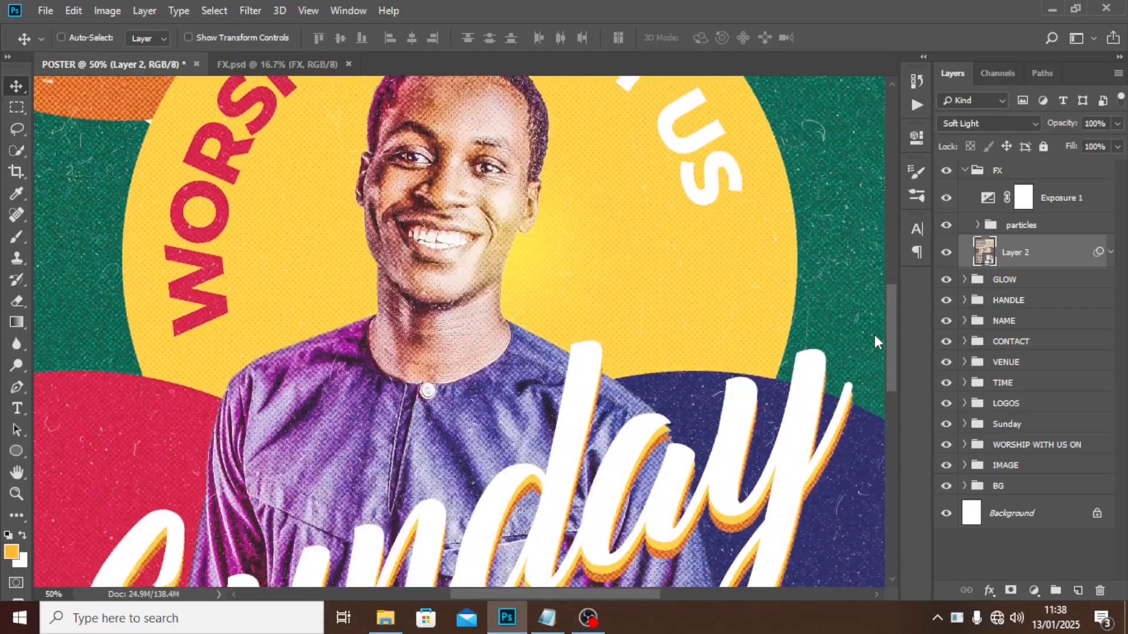
mouse_move(874, 335)
mouse_down()
mouse_move(882, 311)
mouse_move(893, 323)
mouse_up()
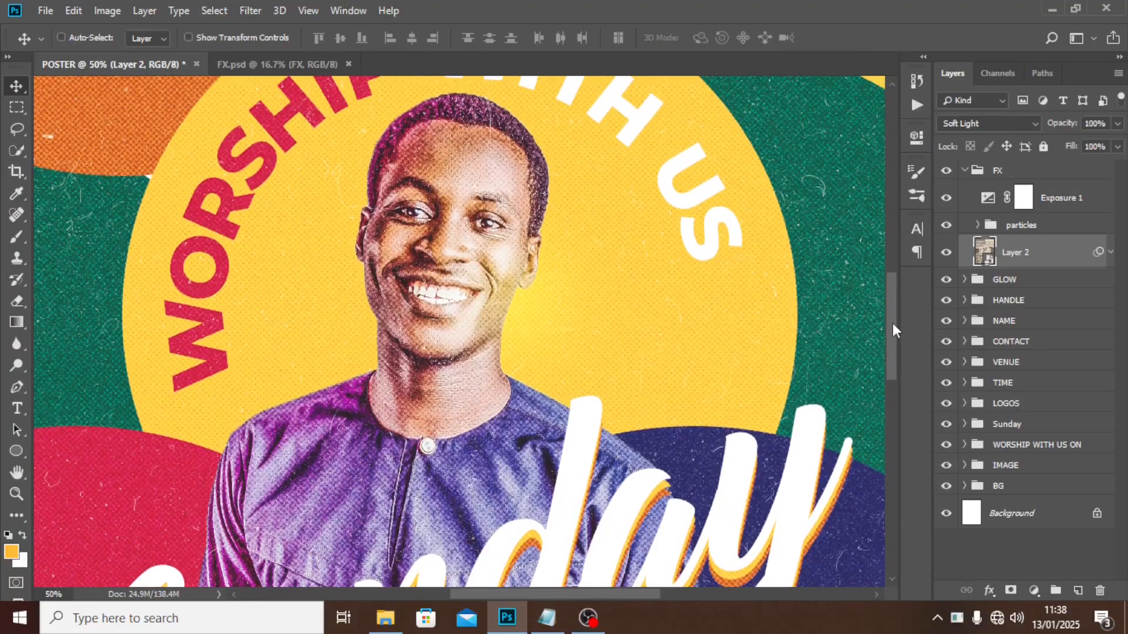